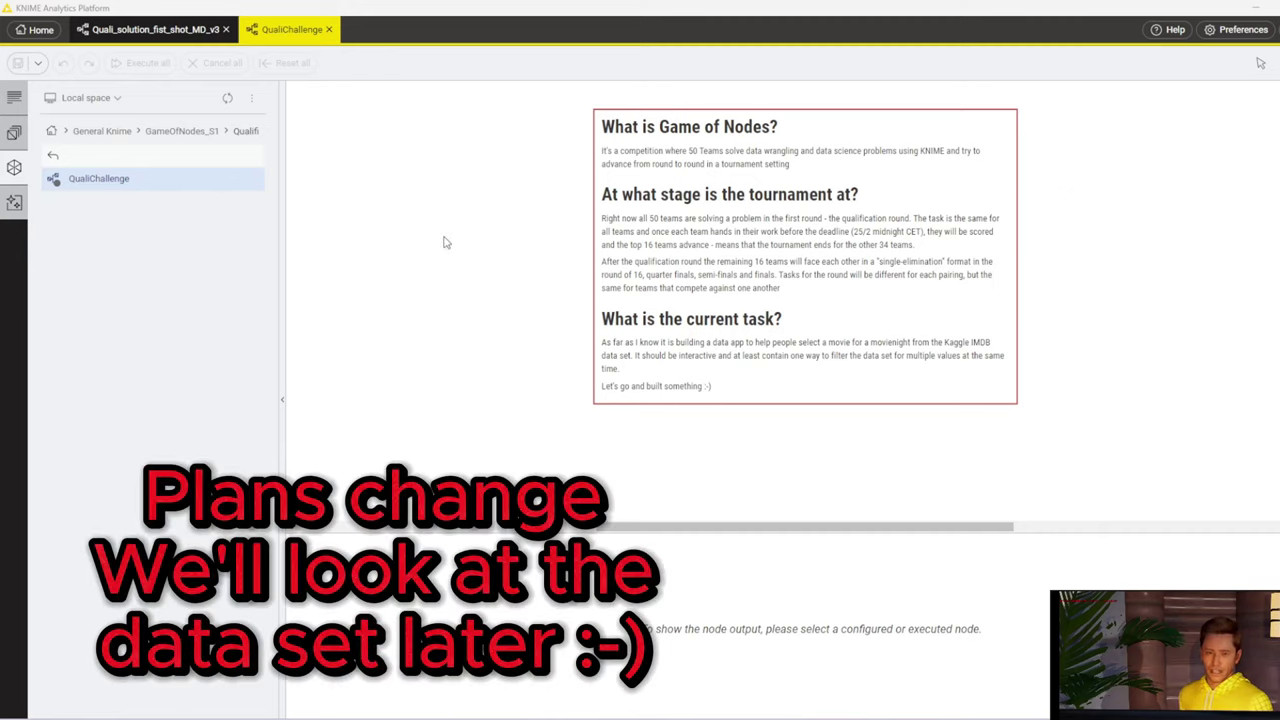
# Add IMDB-Movie-Data.csv to the Local space via the Add files action.
pyautogui.click(252, 100)
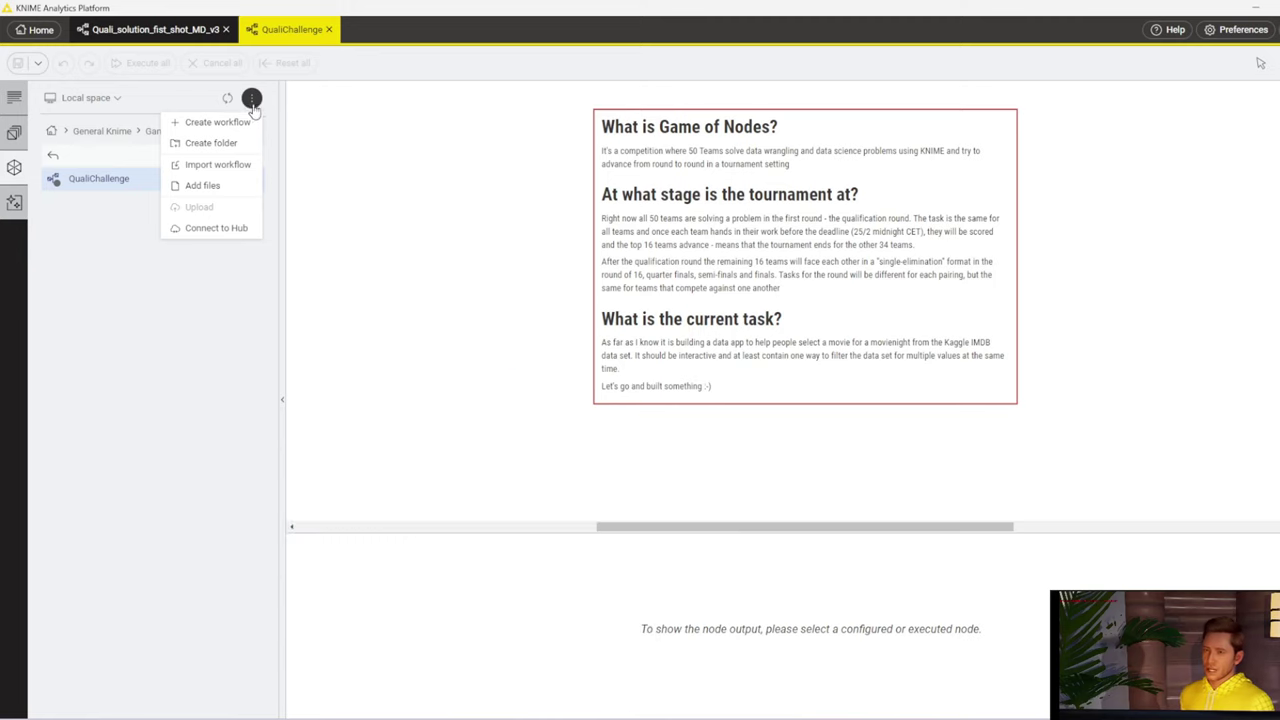
pyautogui.click(209, 186)
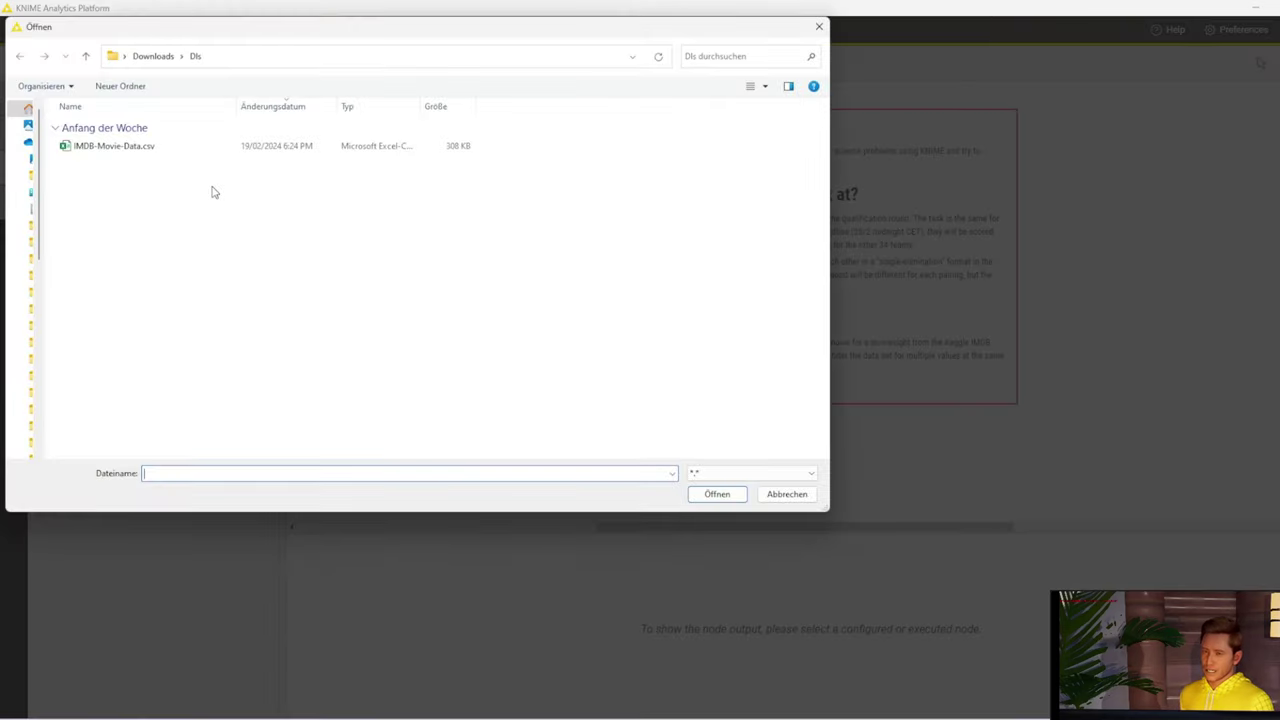
pyautogui.click(108, 150)
pyautogui.click(742, 495)
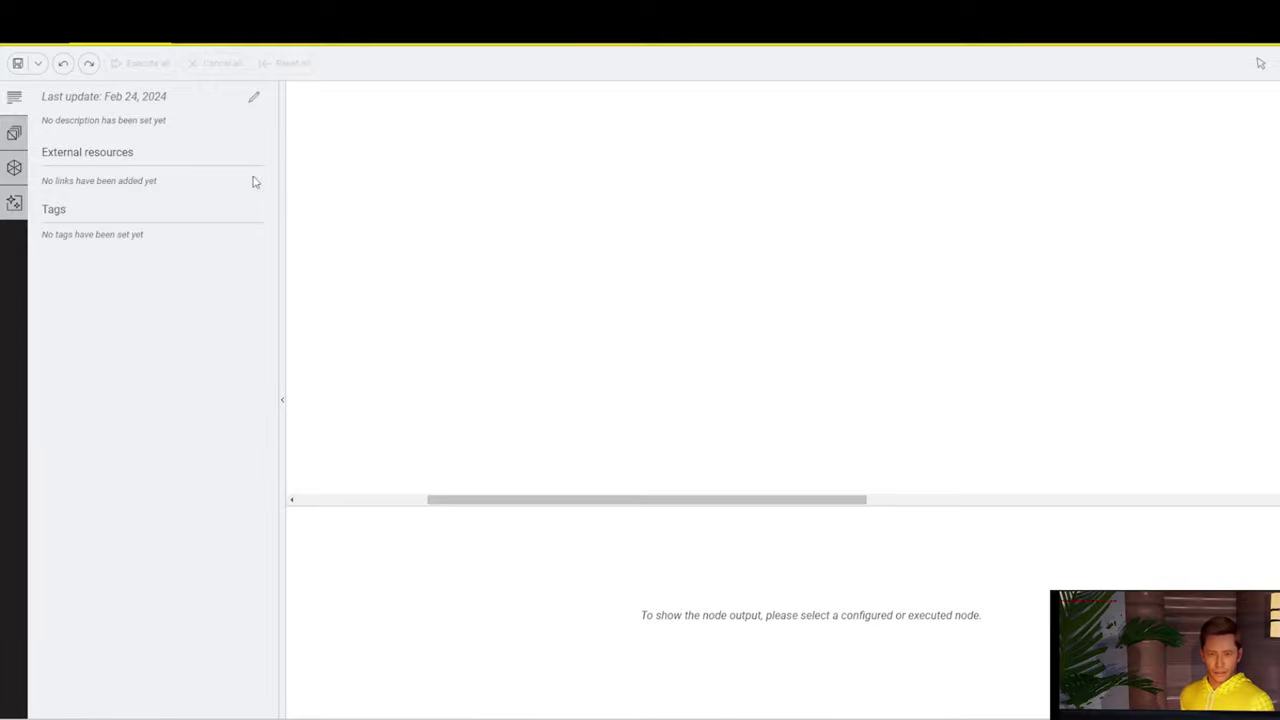
# Paste a CSV Reader, the runtime filter section with slider and refresh button, and an actor Cell Splitter.
pyautogui.hotkey('ctrl', 'v')
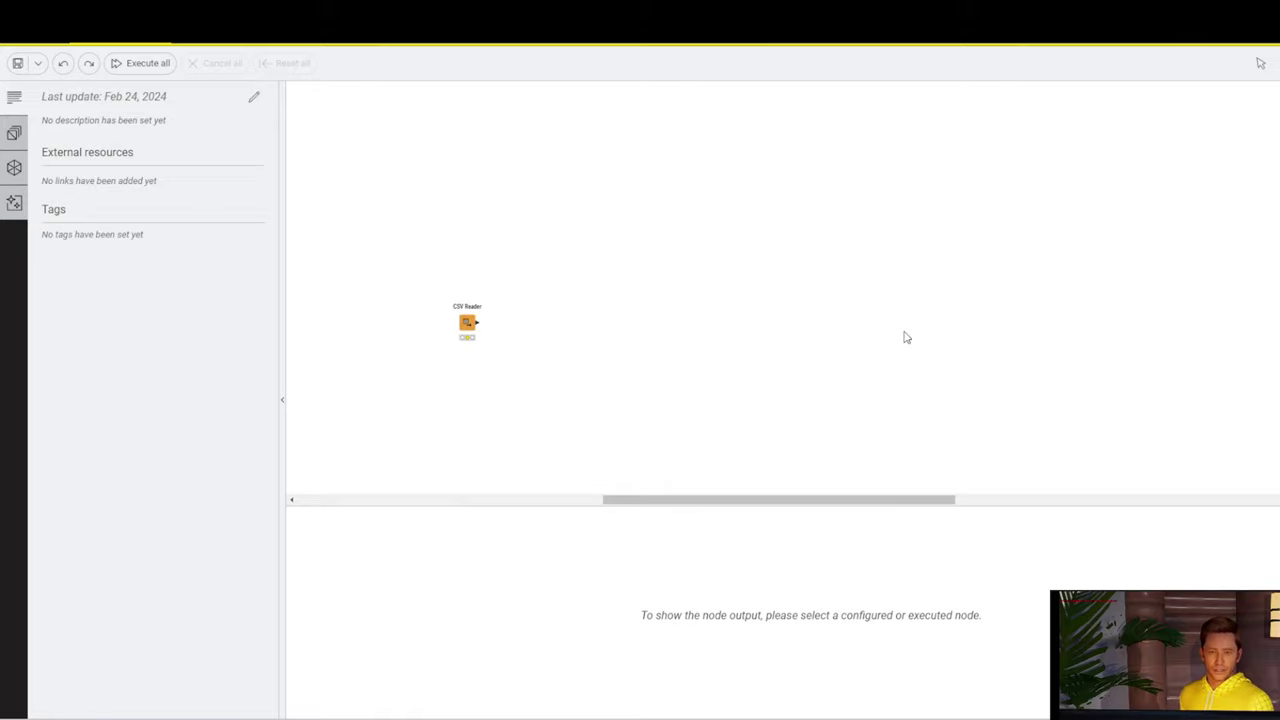
pyautogui.hotkey('ctrl', 'v')
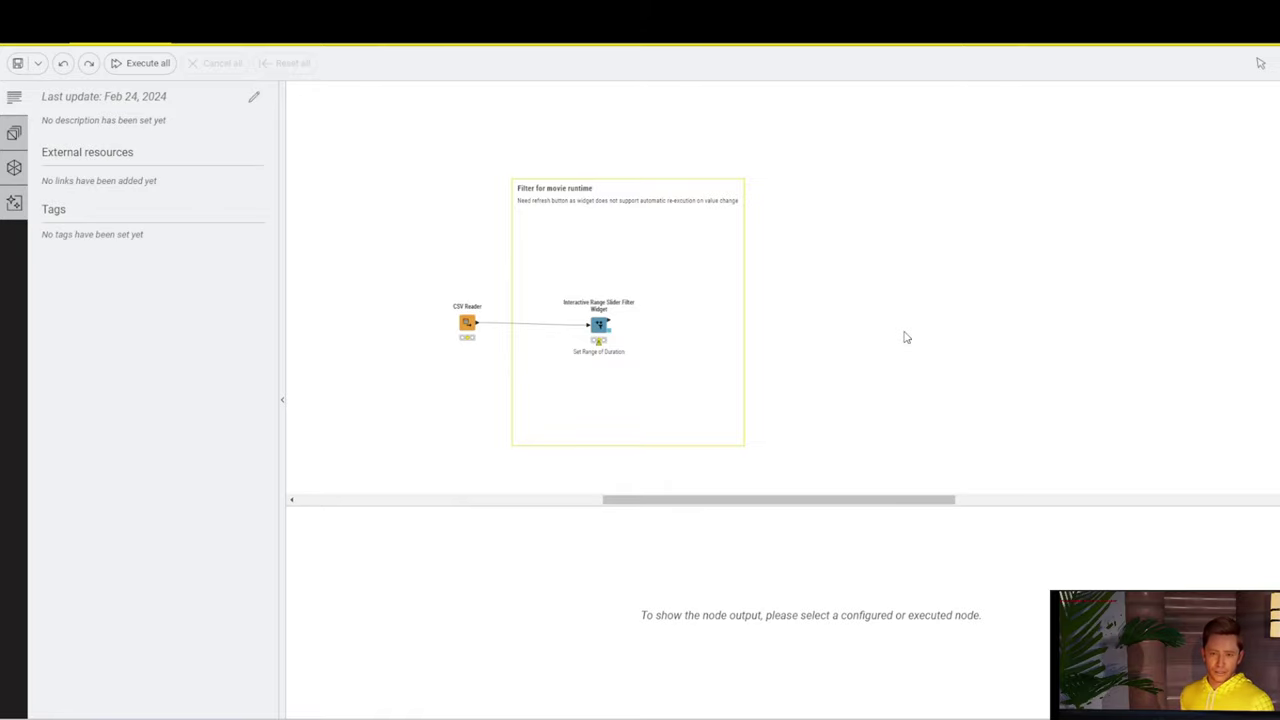
pyautogui.hotkey('ctrl', 'v')
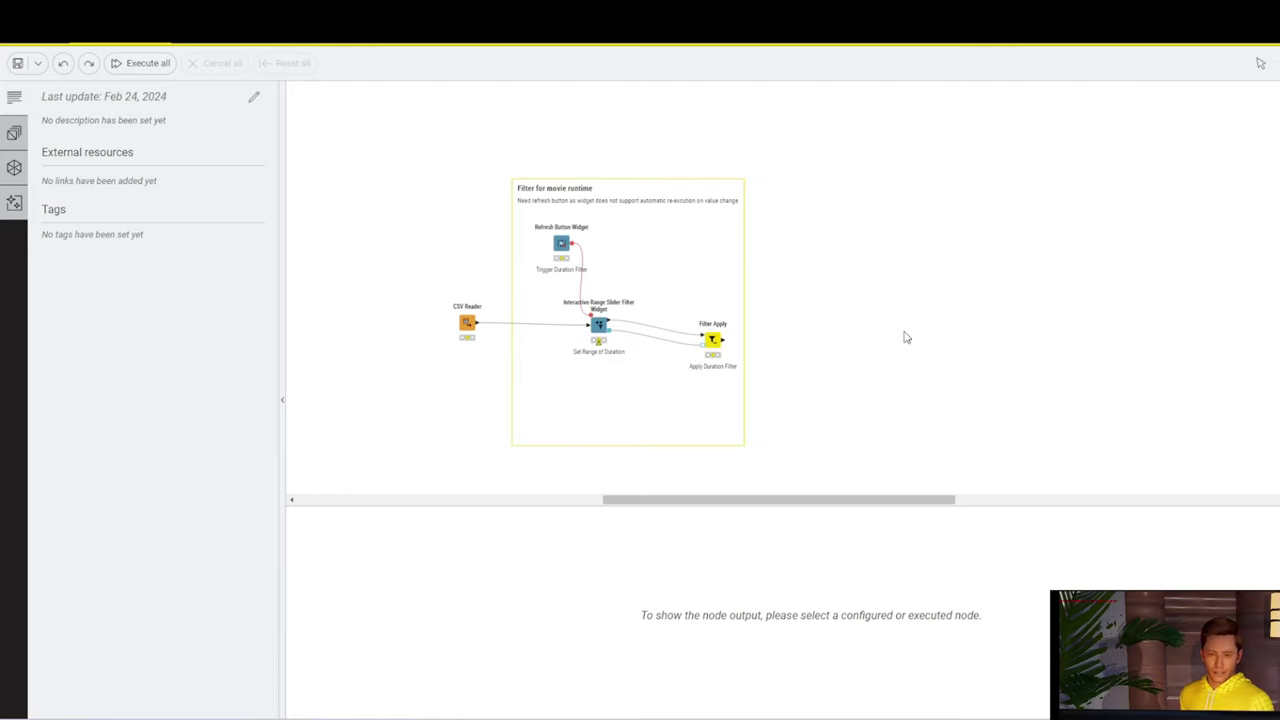
pyautogui.hotkey('ctrl', 'z')
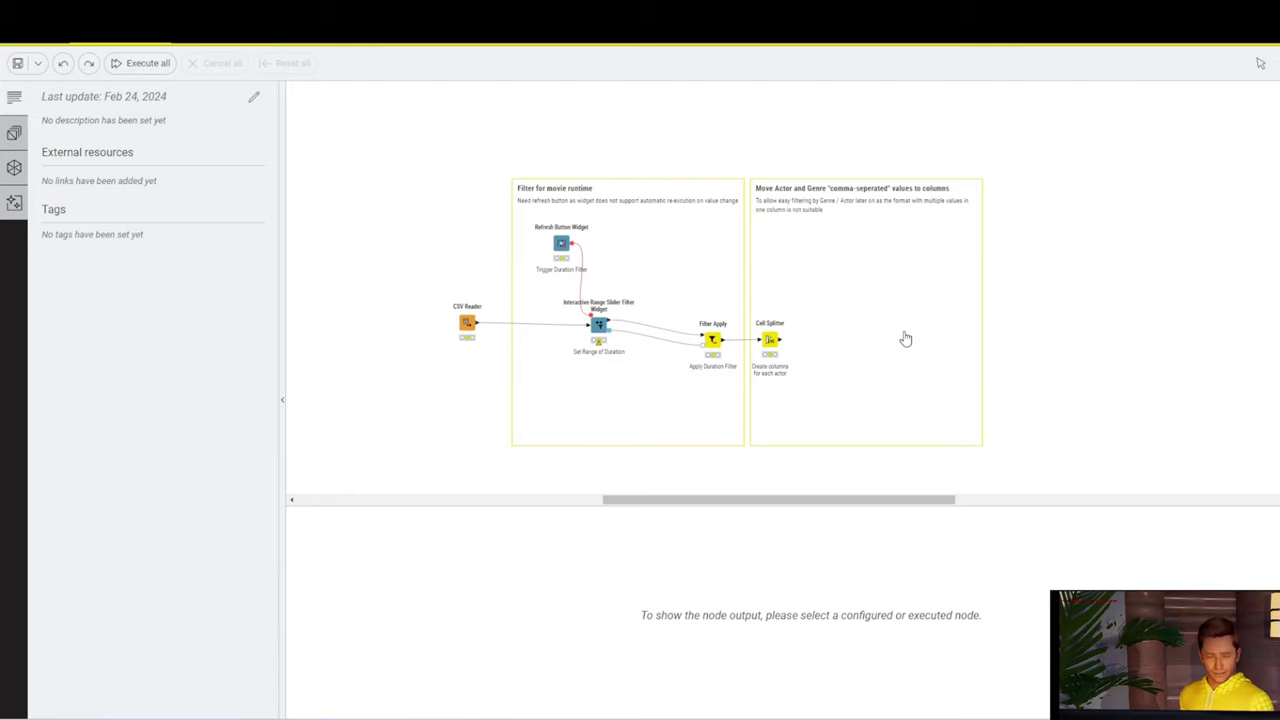
# Add a genre Cell Splitter, actor and genre Unpivot nodes, and the Tidy up Column Renamer.
pyautogui.hotkey('ctrl', 'v')
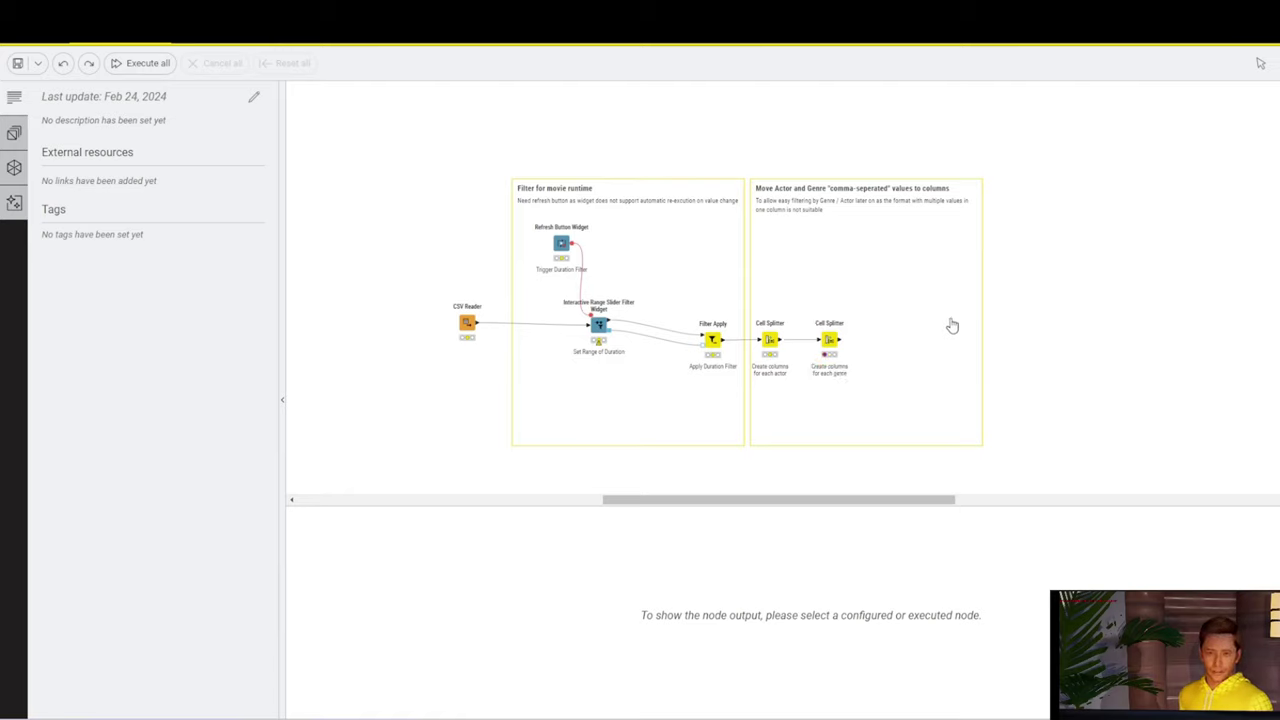
pyautogui.hotkey('ctrl', 'y')
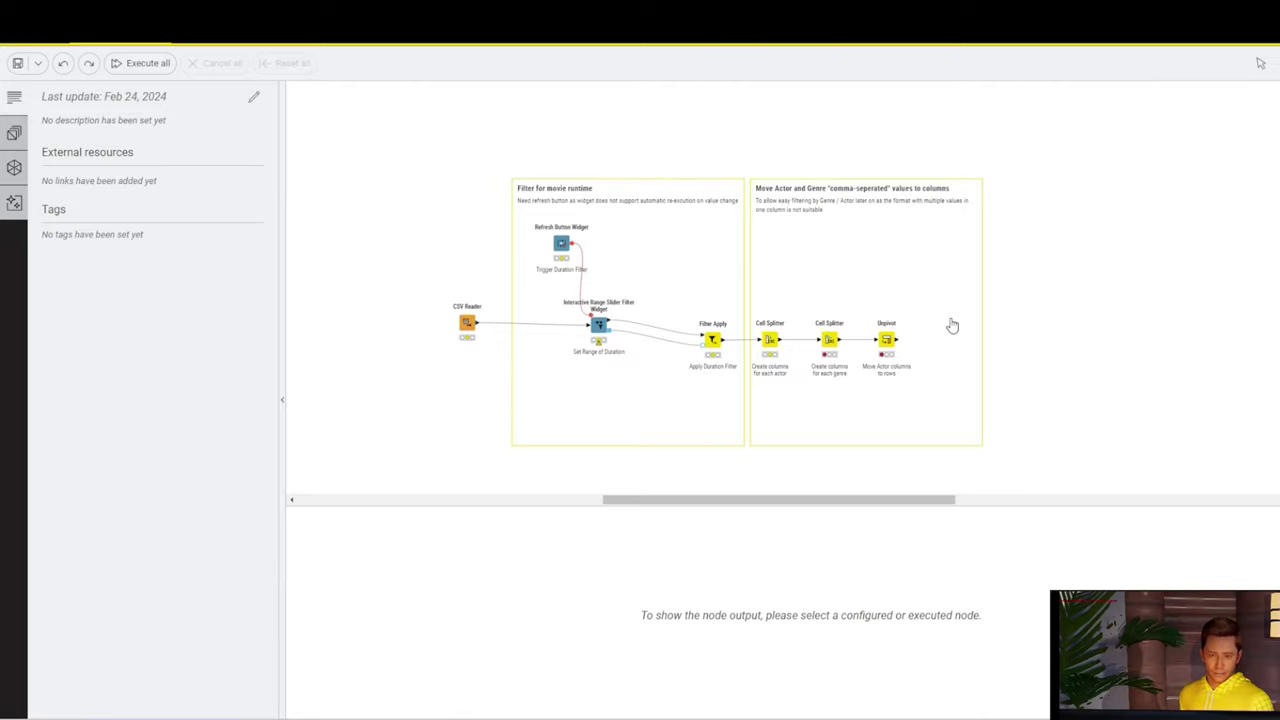
pyautogui.hotkey('ctrl', 'y')
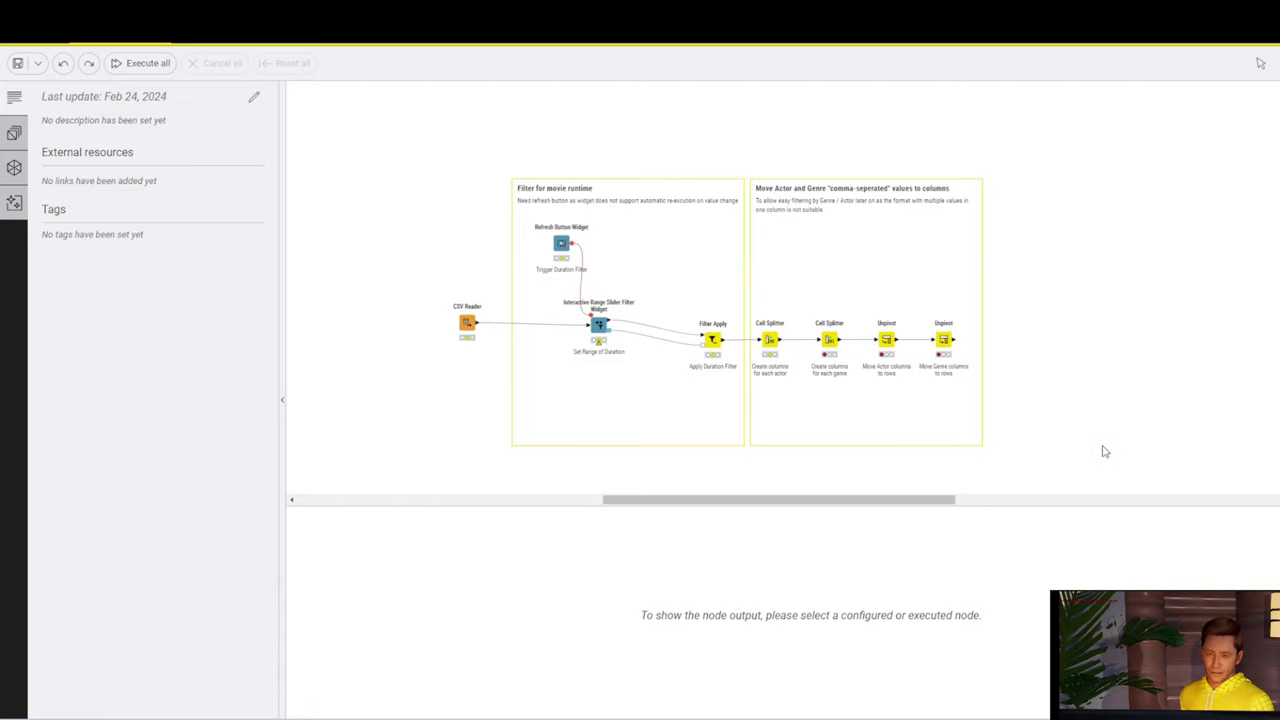
pyautogui.hotkey('ctrl', 'y')
# Pan right and finish Tidy up with a Column Filter and Row Filters dropping missing Actor_single/Genre_single.
pyautogui.moveTo(920, 500); pyautogui.dragTo(1054, 500)
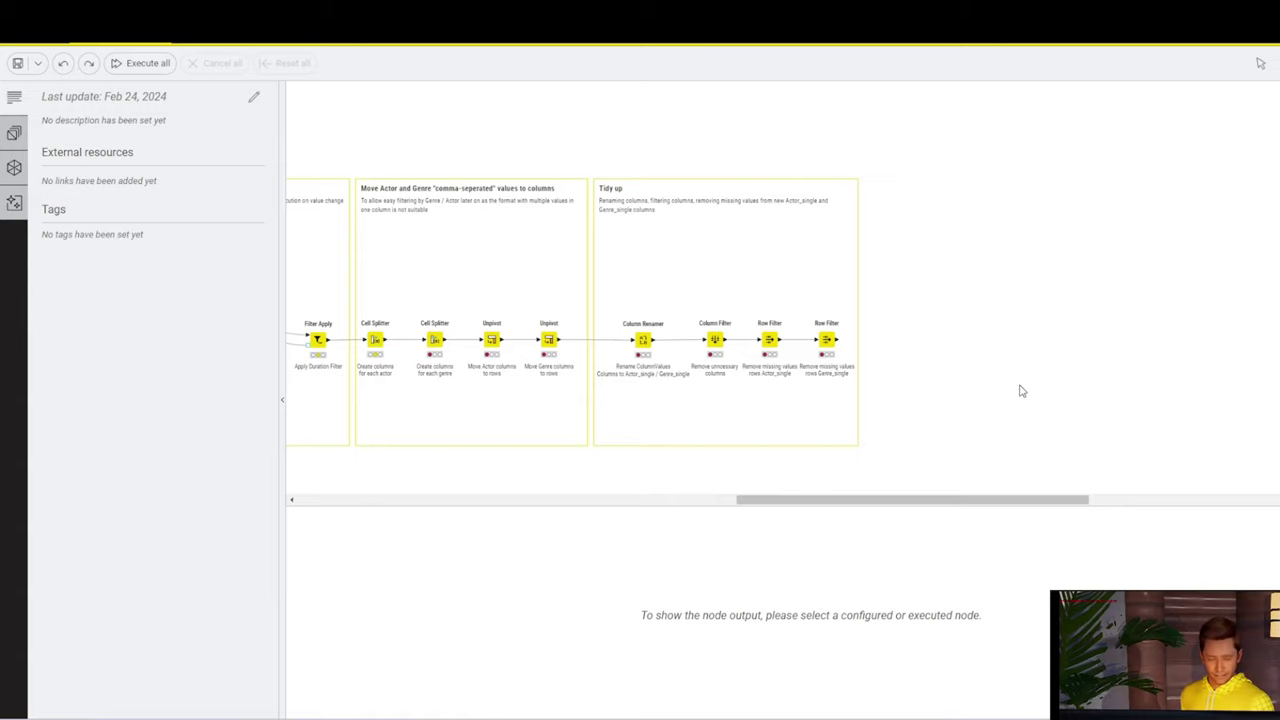
# Build genre and actor sections of GroupBy, Table Row to Variable, Multiple Selection Widget and Reference Row Filter.
pyautogui.hotkey('ctrl', 'z')
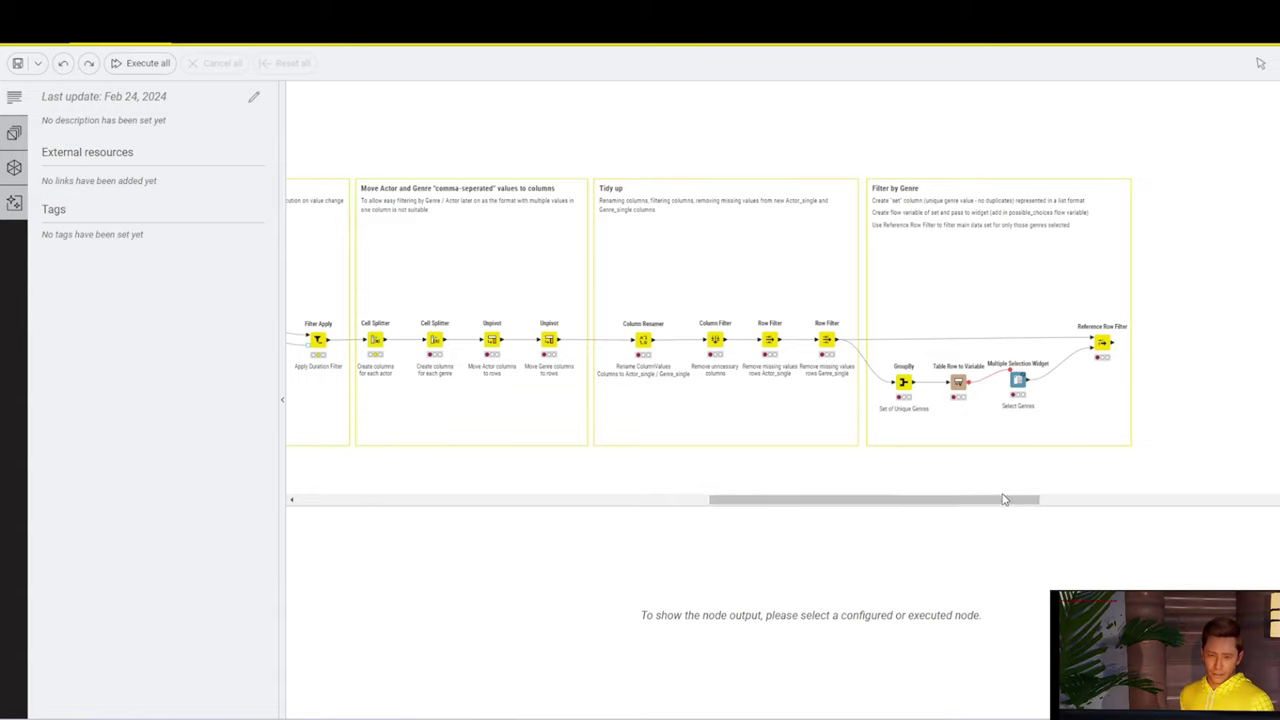
pyautogui.moveTo(1001, 502); pyautogui.dragTo(1140, 500)
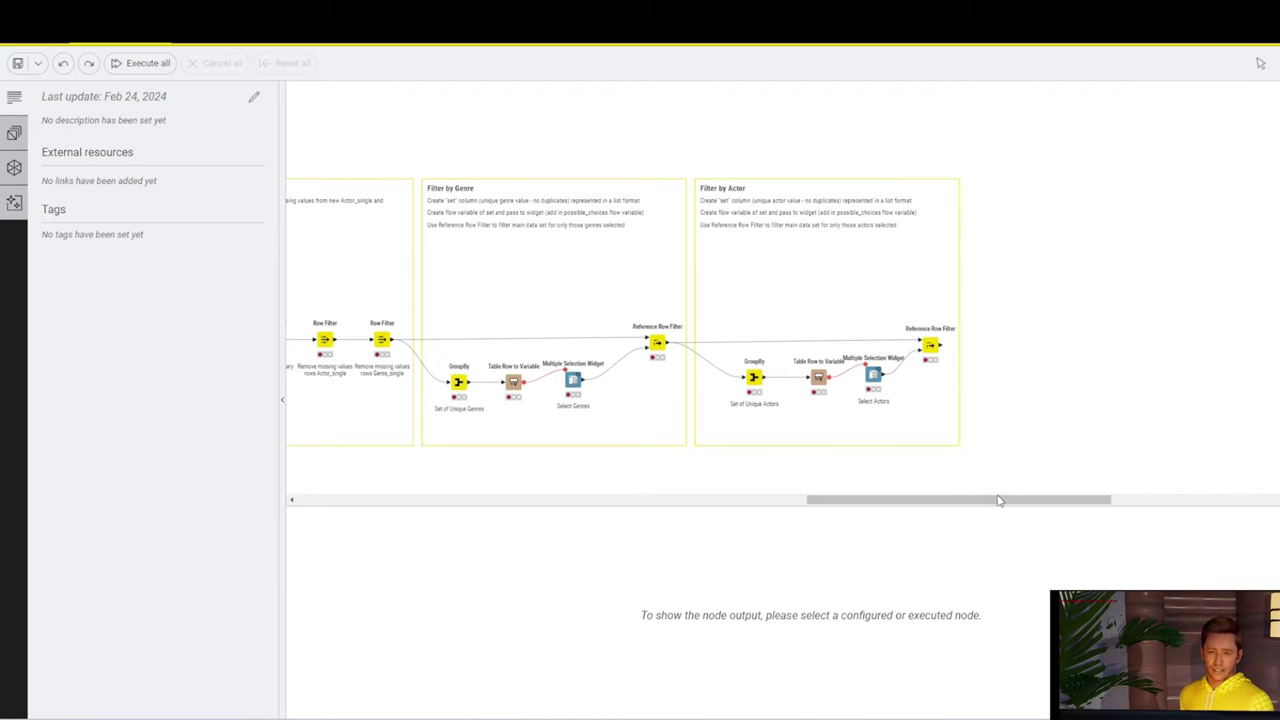
# Add the 'Remove duplicates and pass to output table' section with a GroupBy feeding a Table View.
pyautogui.moveTo(998, 502); pyautogui.dragTo(1037, 500)
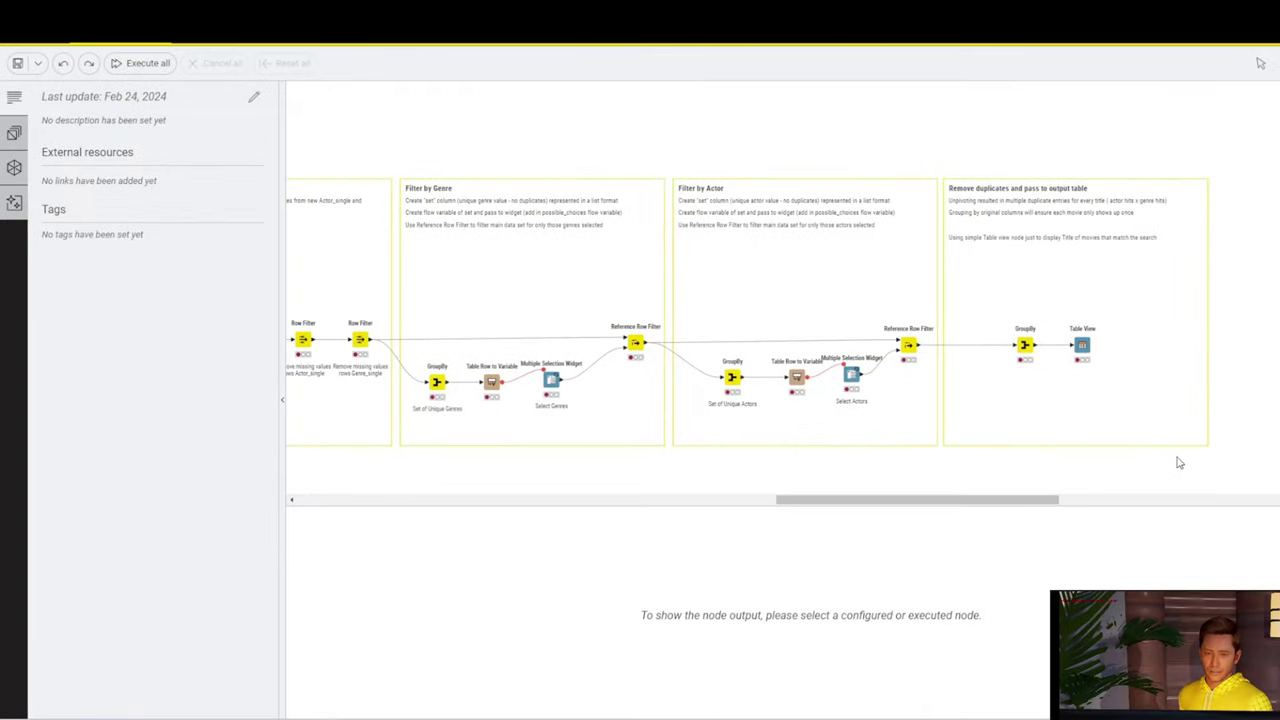
# Select every node and annotation and collapse them into a component named 'Movie Selection'.
pyautogui.scroll(-2, 1177, 457)
pyautogui.moveTo(1023, 500); pyautogui.dragTo(992, 500)
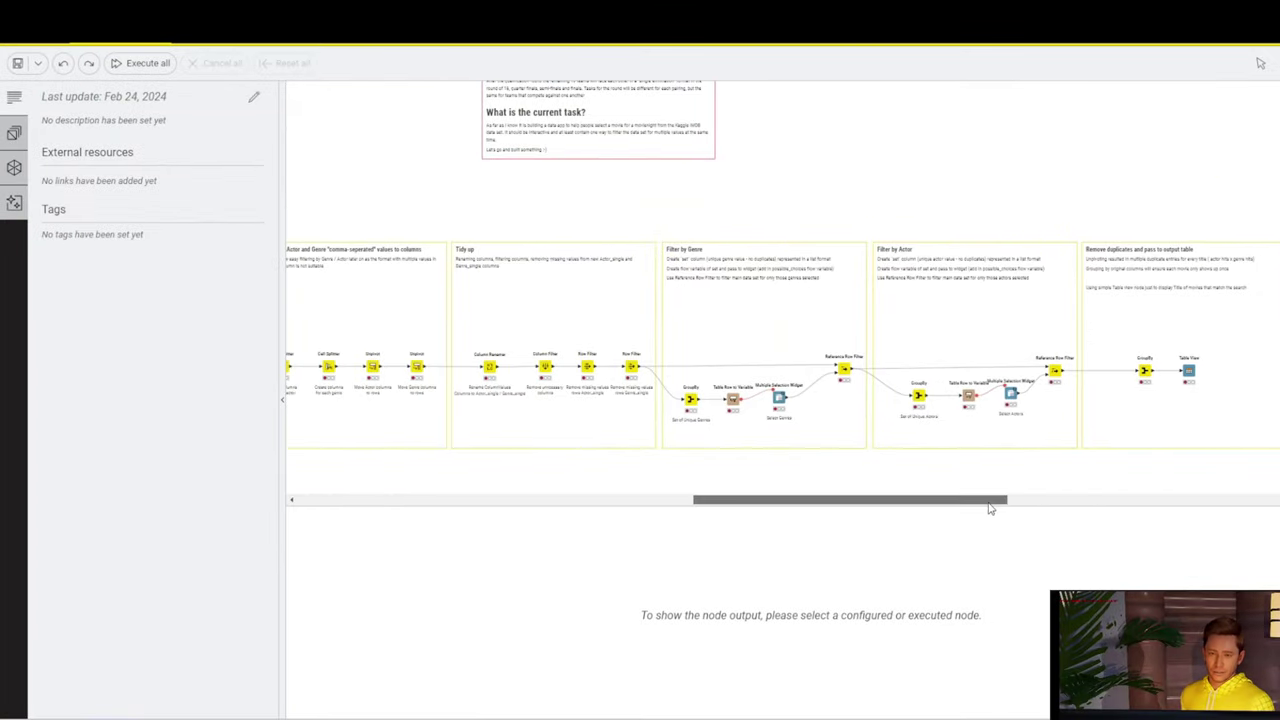
pyautogui.moveTo(1275, 480)
pyautogui.mouseDown()
pyautogui.moveTo(974, 177)
pyautogui.moveTo(171, 200)
pyautogui.mouseUp()
pyautogui.moveTo(757, 500); pyautogui.dragTo(626, 500)
pyautogui.moveTo(690, 465)
pyautogui.mouseDown()
pyautogui.moveTo(589, 214)
pyautogui.moveTo(466, 196)
pyautogui.mouseUp()
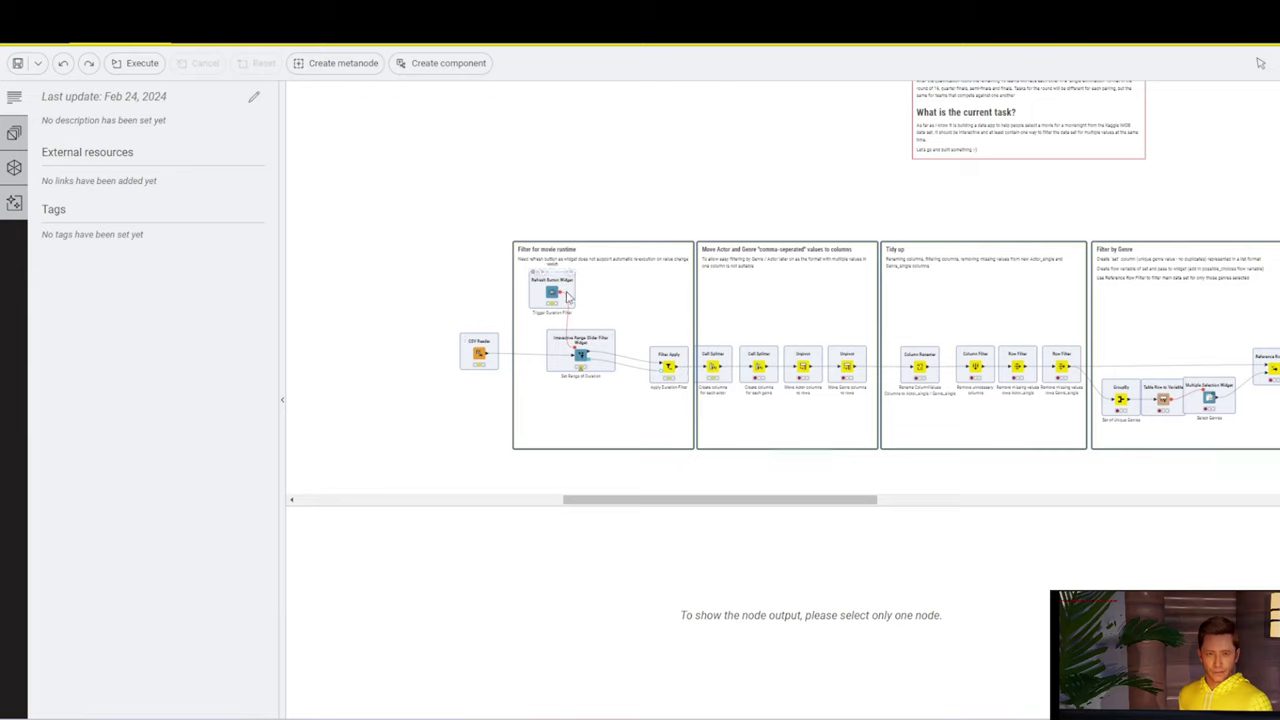
pyautogui.click(446, 66)
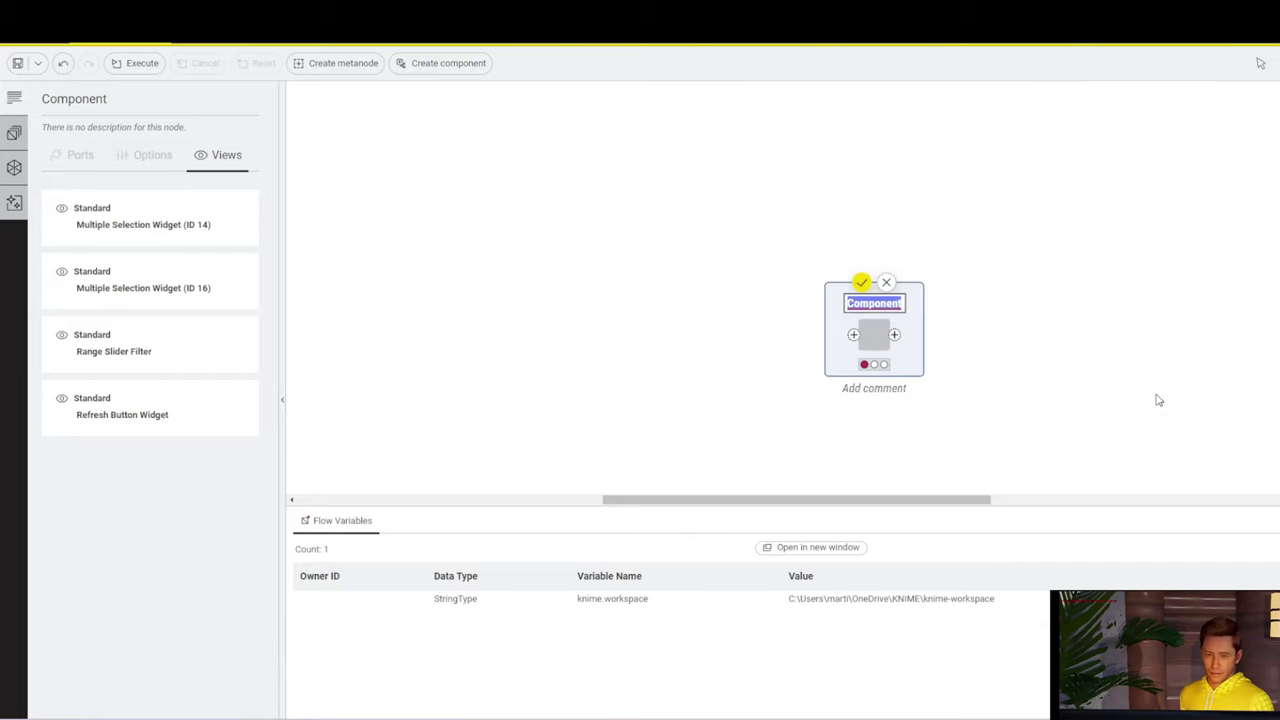
pyautogui.write('Movie Selection')
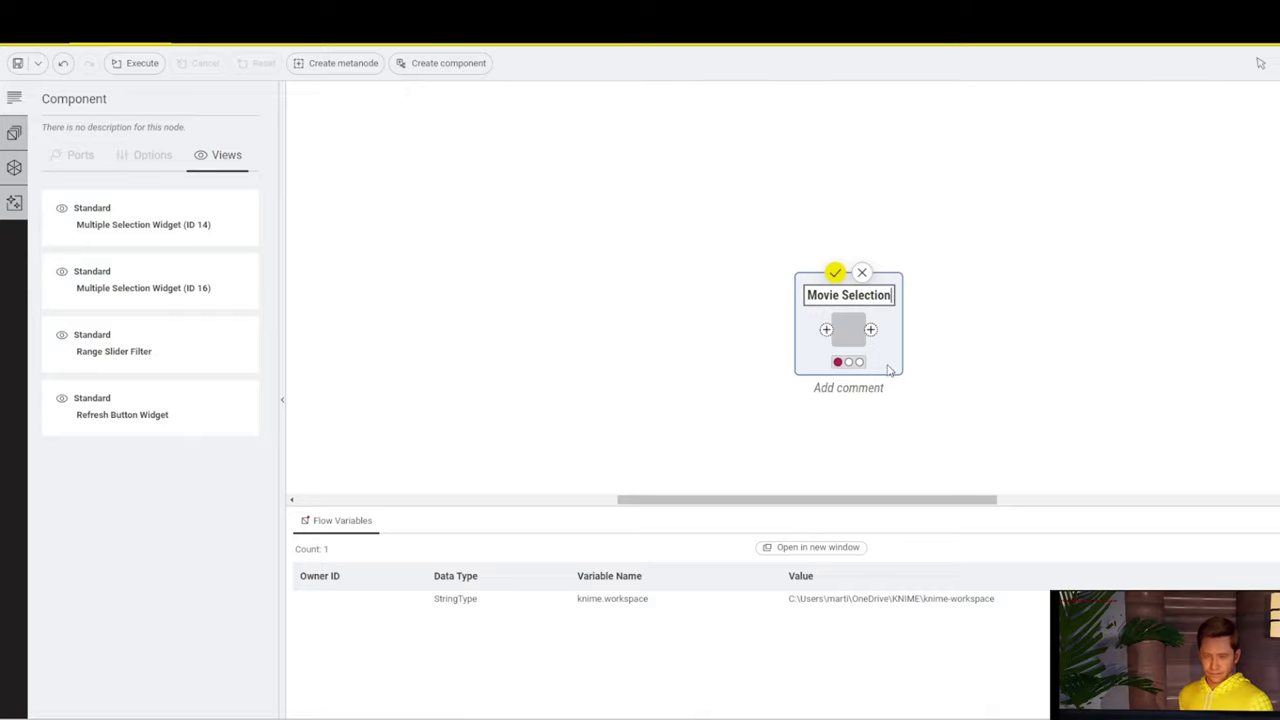
pyautogui.press('Return')
# Open the Movie Selection component's inner workflow, then its layout editor.
pyautogui.rightClick(845, 339)
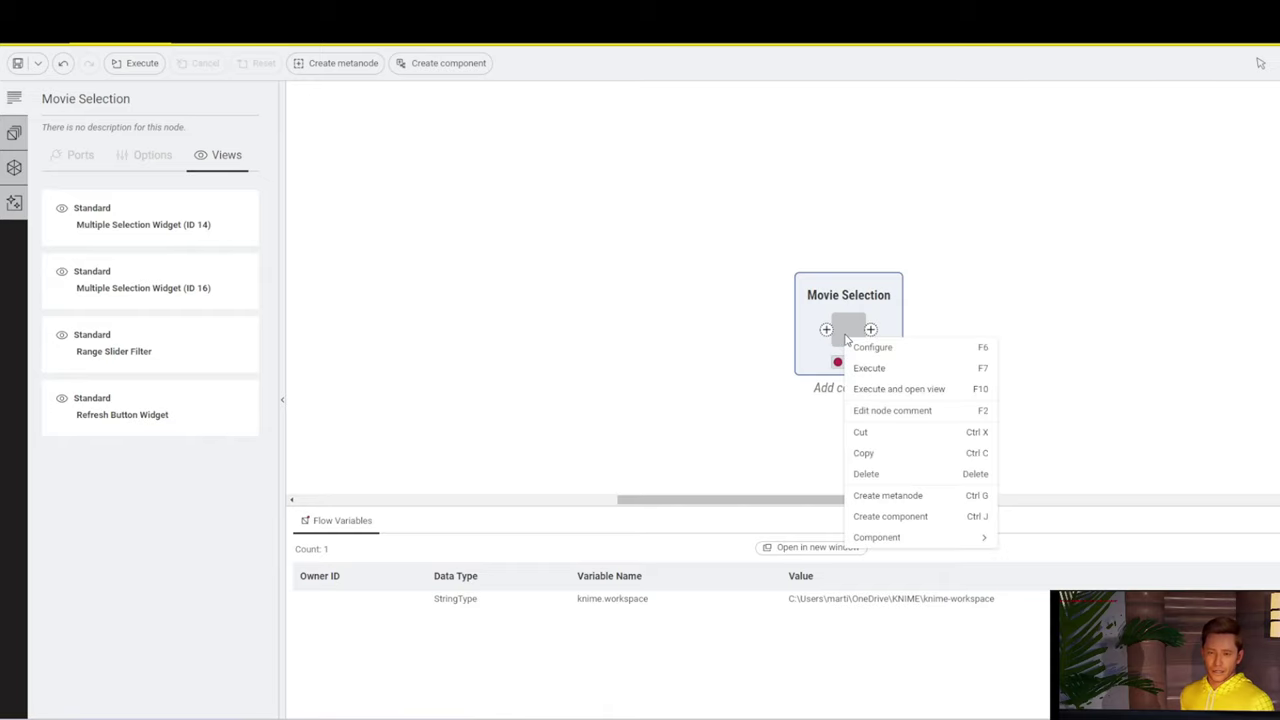
pyautogui.moveTo(969, 537)
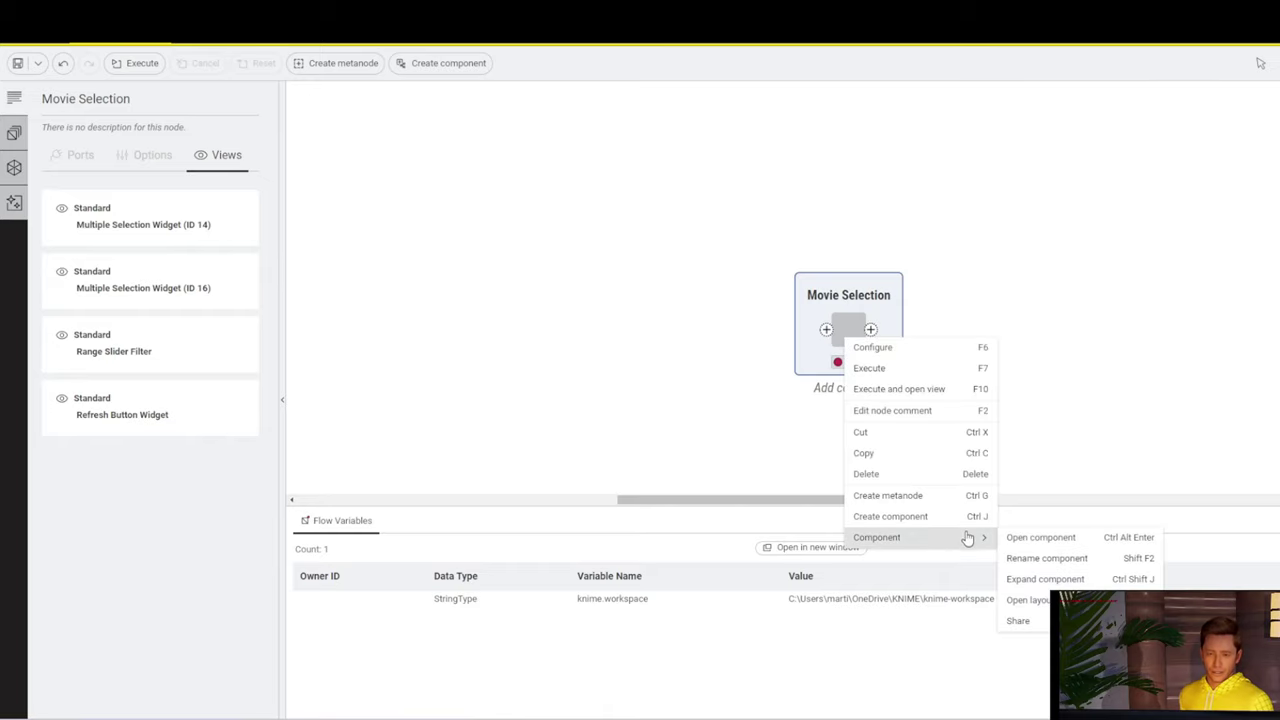
pyautogui.click(1036, 540)
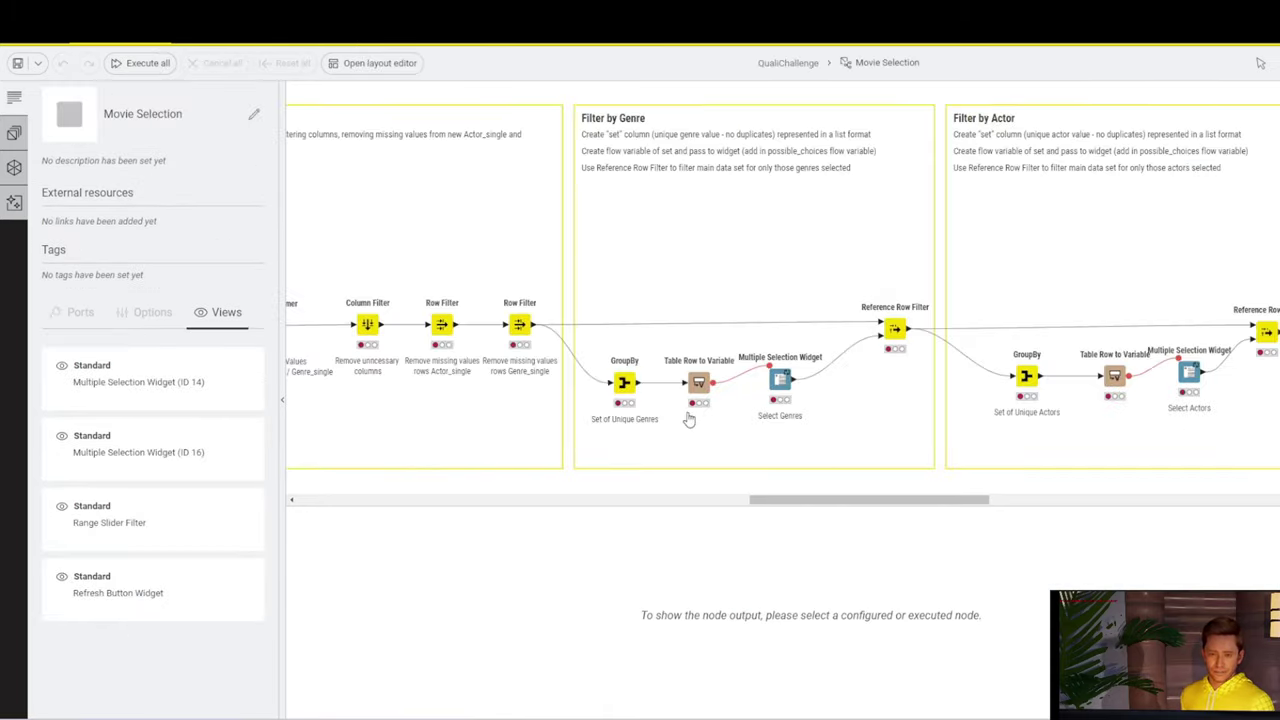
pyautogui.click(376, 66)
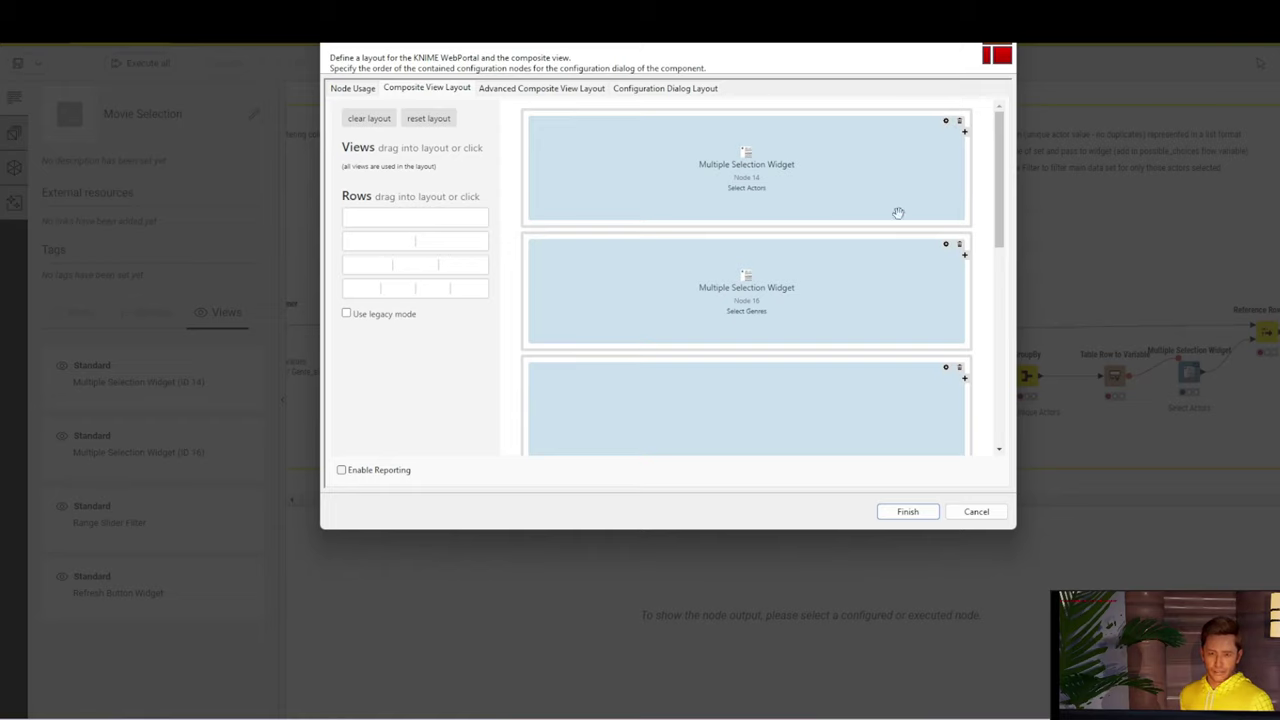
# Scroll through the layout rows for Select Actors, Select Genres, Table View, slider and refresh button.
pyautogui.scroll(-8, 898, 213)
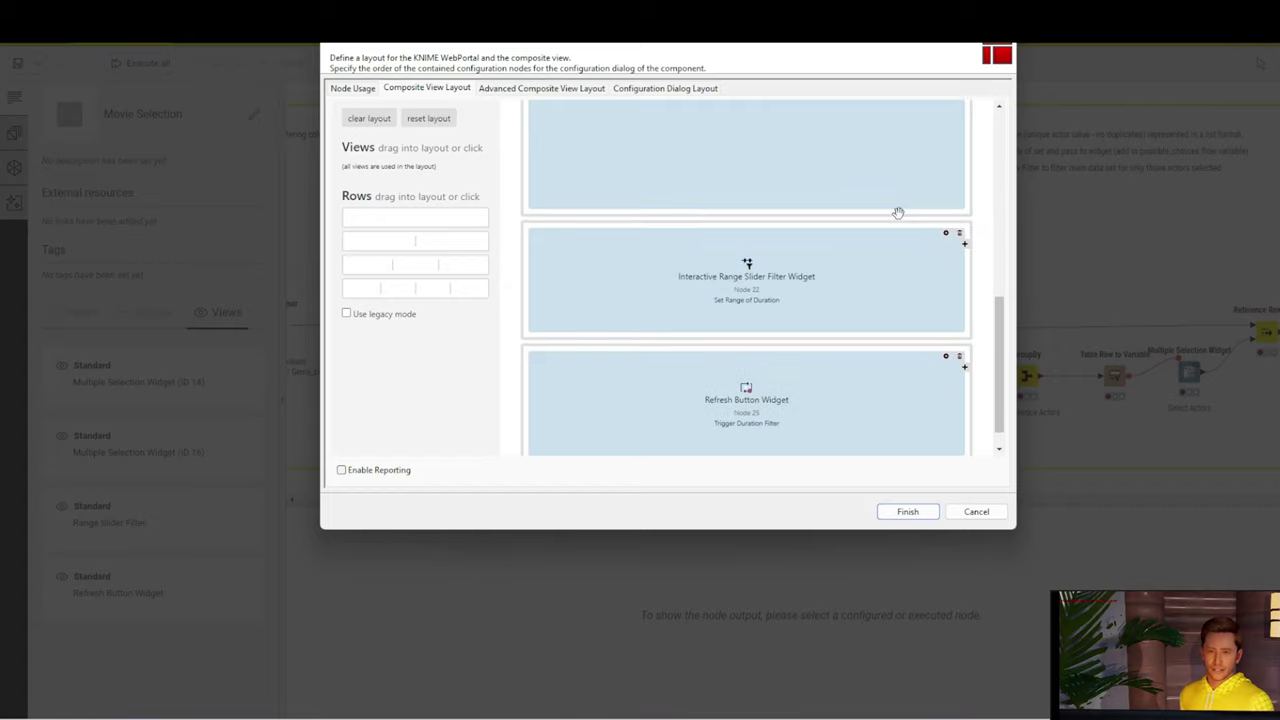
pyautogui.scroll(-1, 898, 213)
pyautogui.scroll(10, 898, 213)
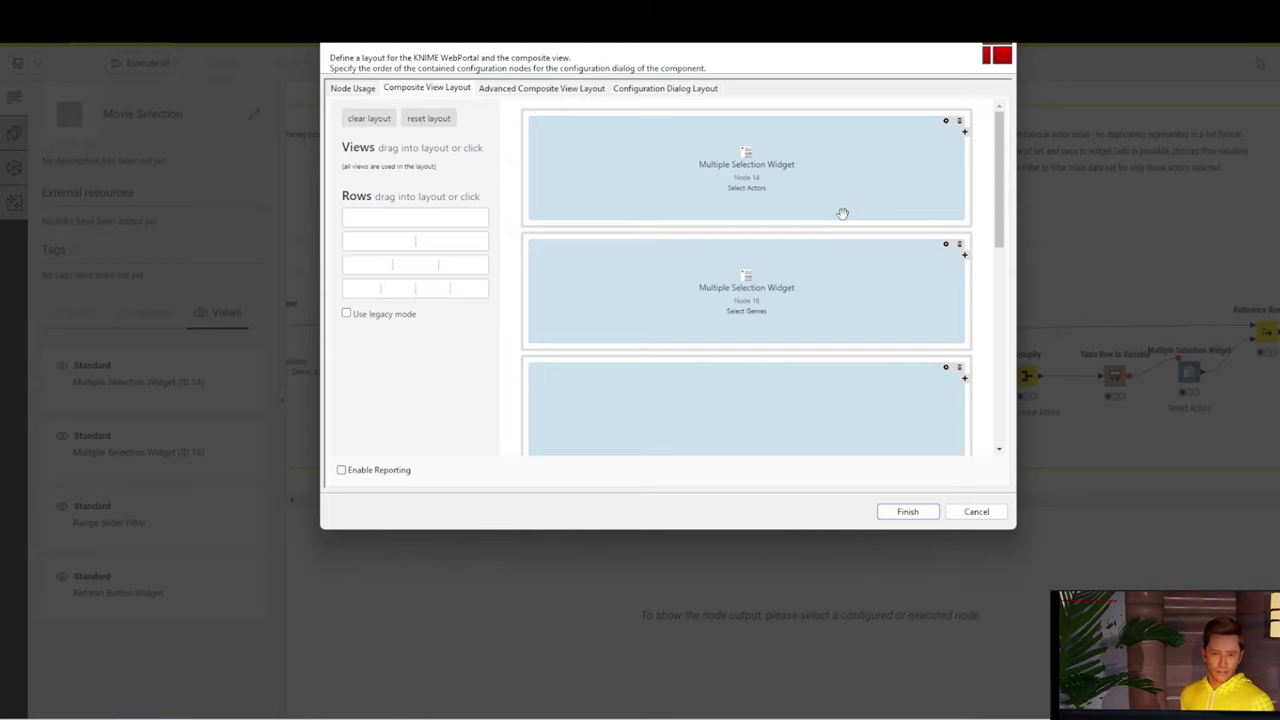
# Clear the layout, place the range slider, and put the Refresh Button Widget in a row beneath it.
pyautogui.click(369, 120)
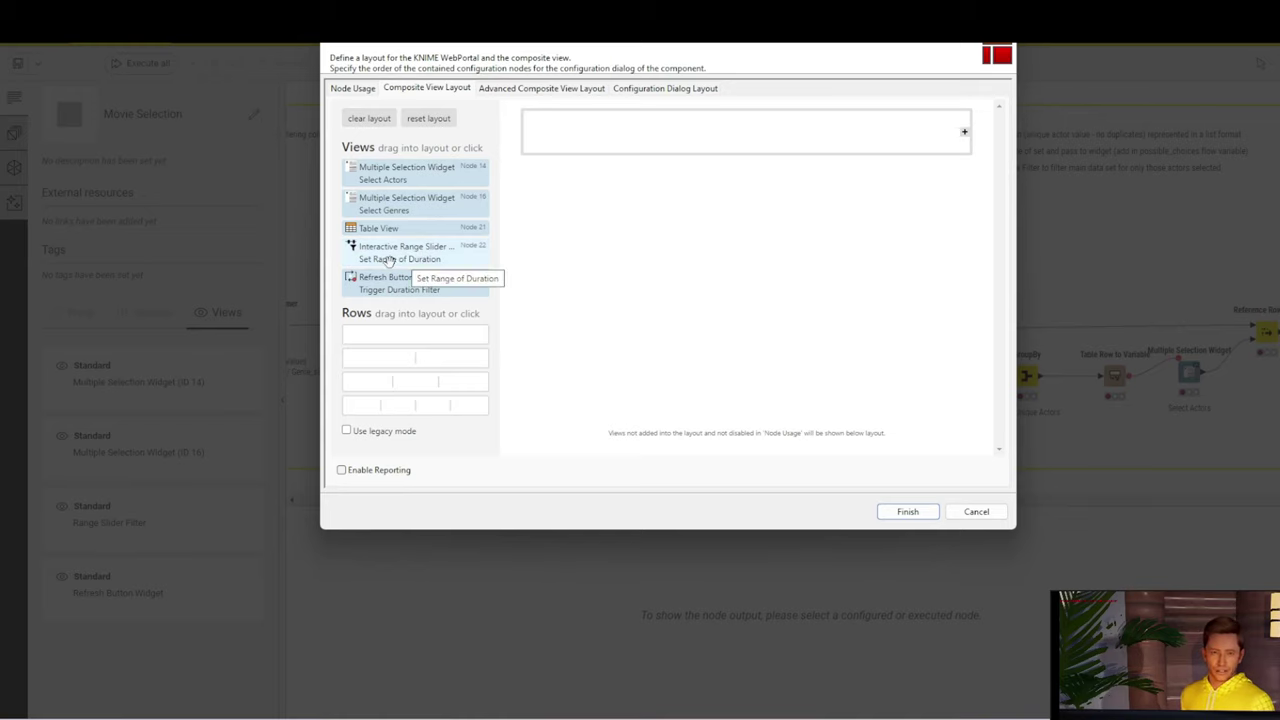
pyautogui.moveTo(390, 260); pyautogui.dragTo(722, 140)
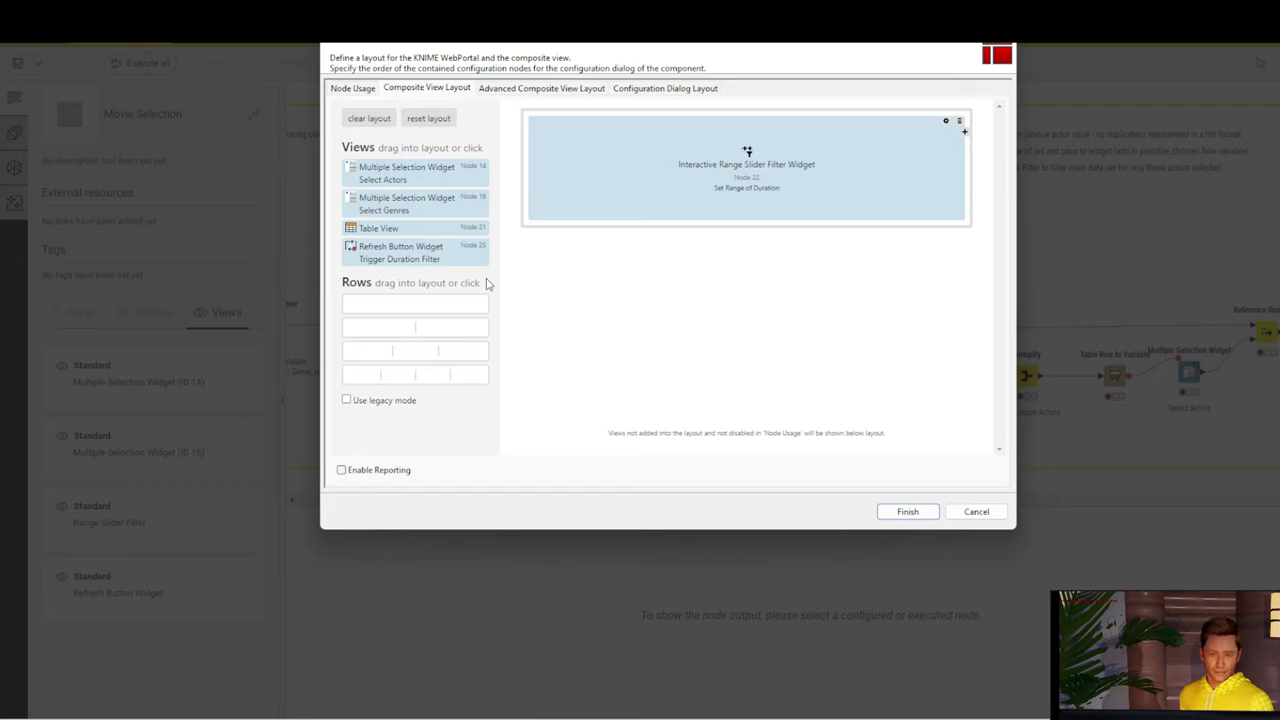
pyautogui.moveTo(405, 252); pyautogui.dragTo(729, 254)
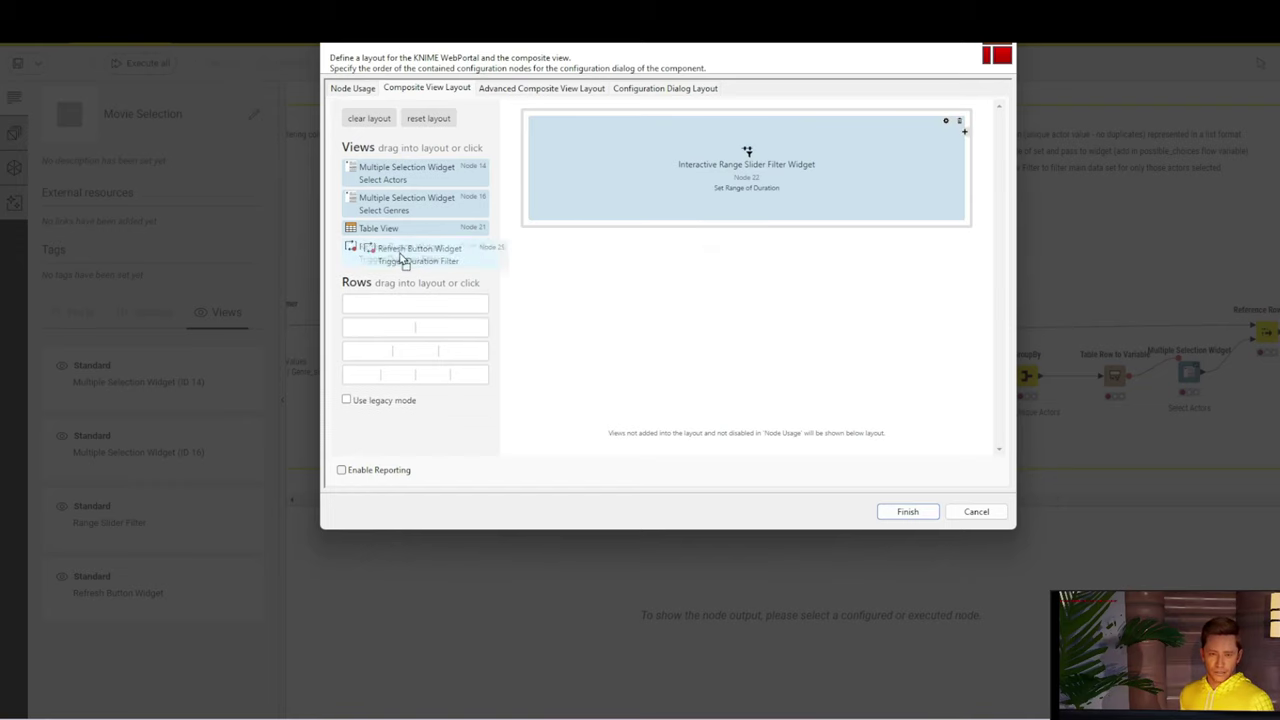
pyautogui.moveTo(476, 258); pyautogui.dragTo(677, 237)
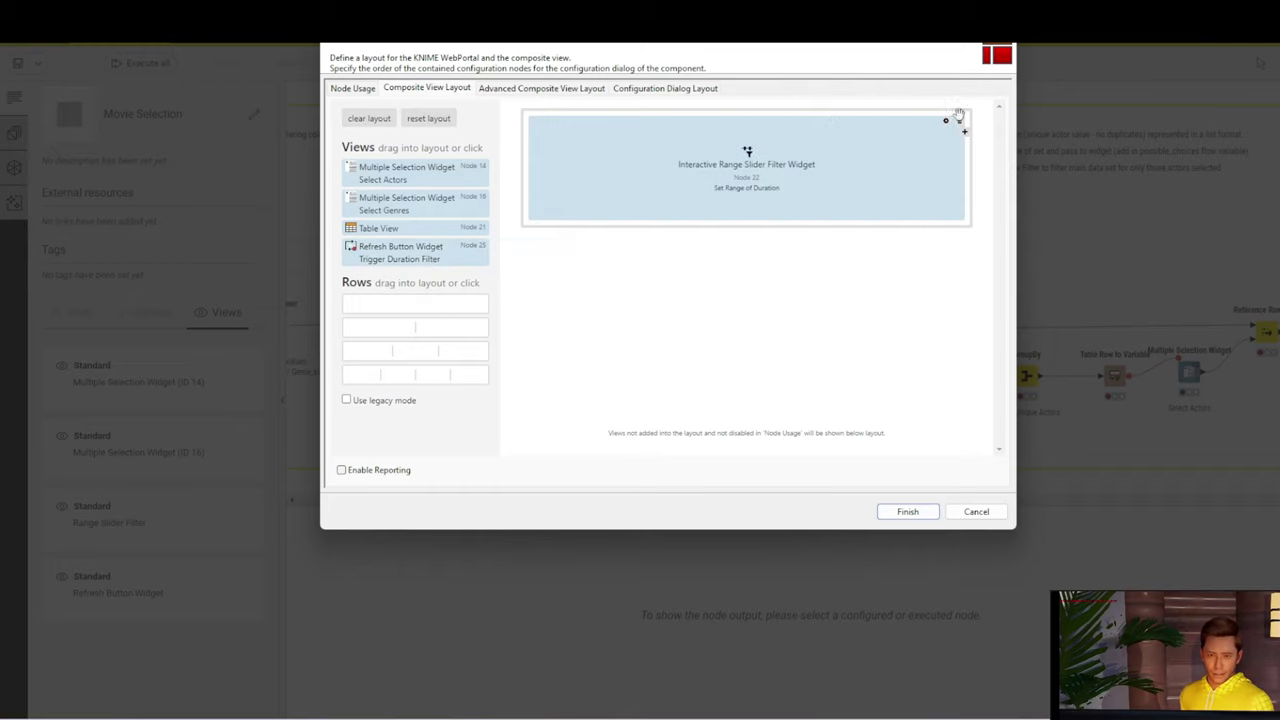
pyautogui.moveTo(430, 302); pyautogui.dragTo(631, 271)
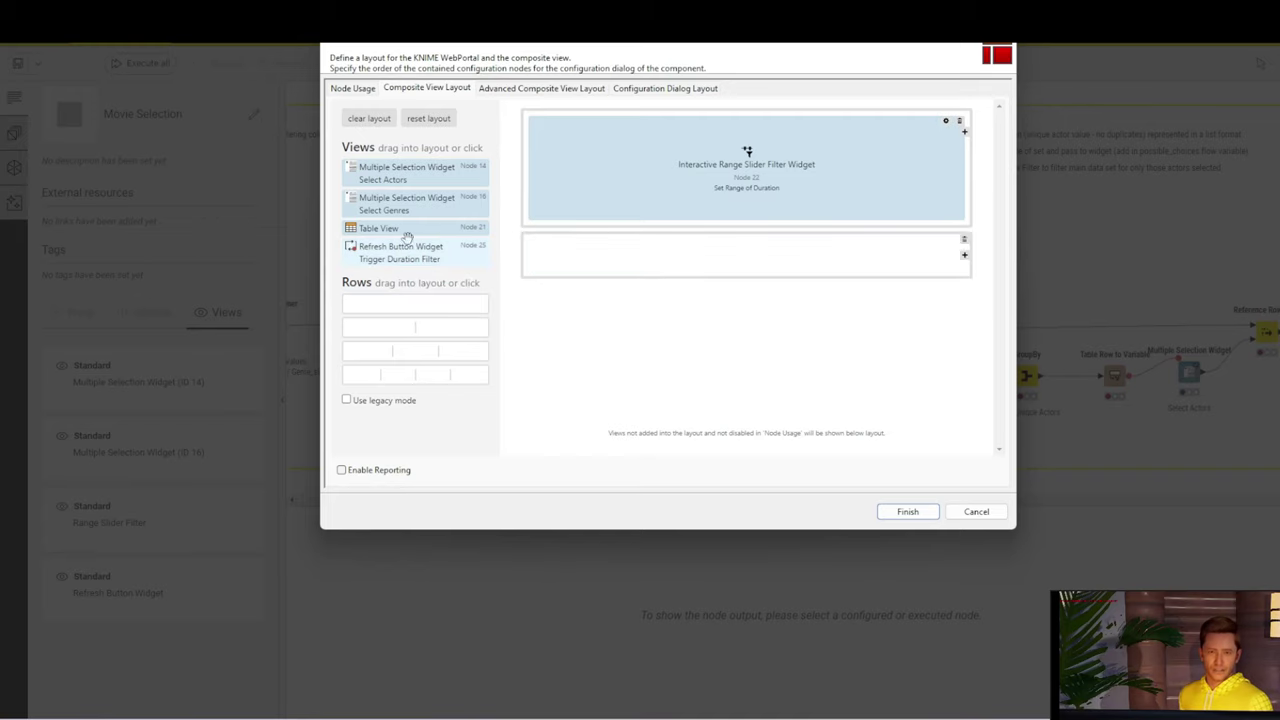
pyautogui.moveTo(420, 257); pyautogui.dragTo(666, 263)
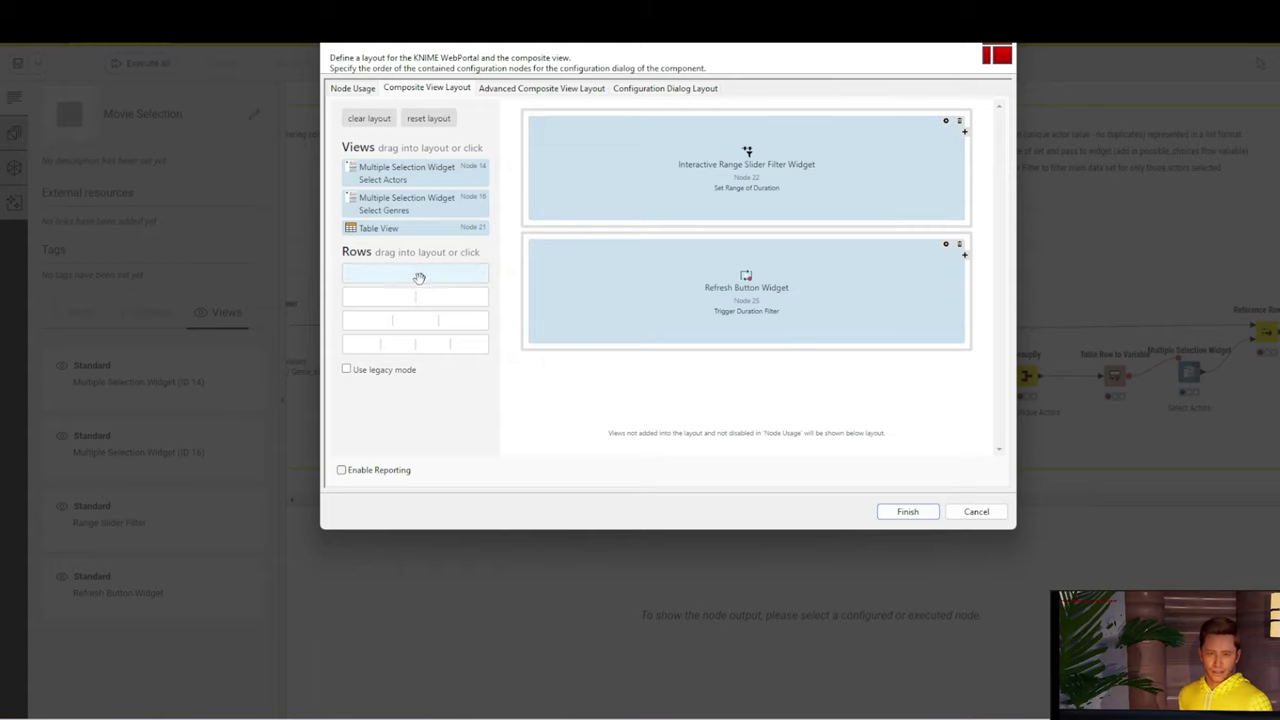
# Stack Select Genres, Select Actors and the Table View in new rows below the refresh button.
pyautogui.moveTo(420, 277); pyautogui.dragTo(714, 378)
pyautogui.moveTo(424, 205); pyautogui.dragTo(742, 400)
pyautogui.scroll(-1, 790, 378)
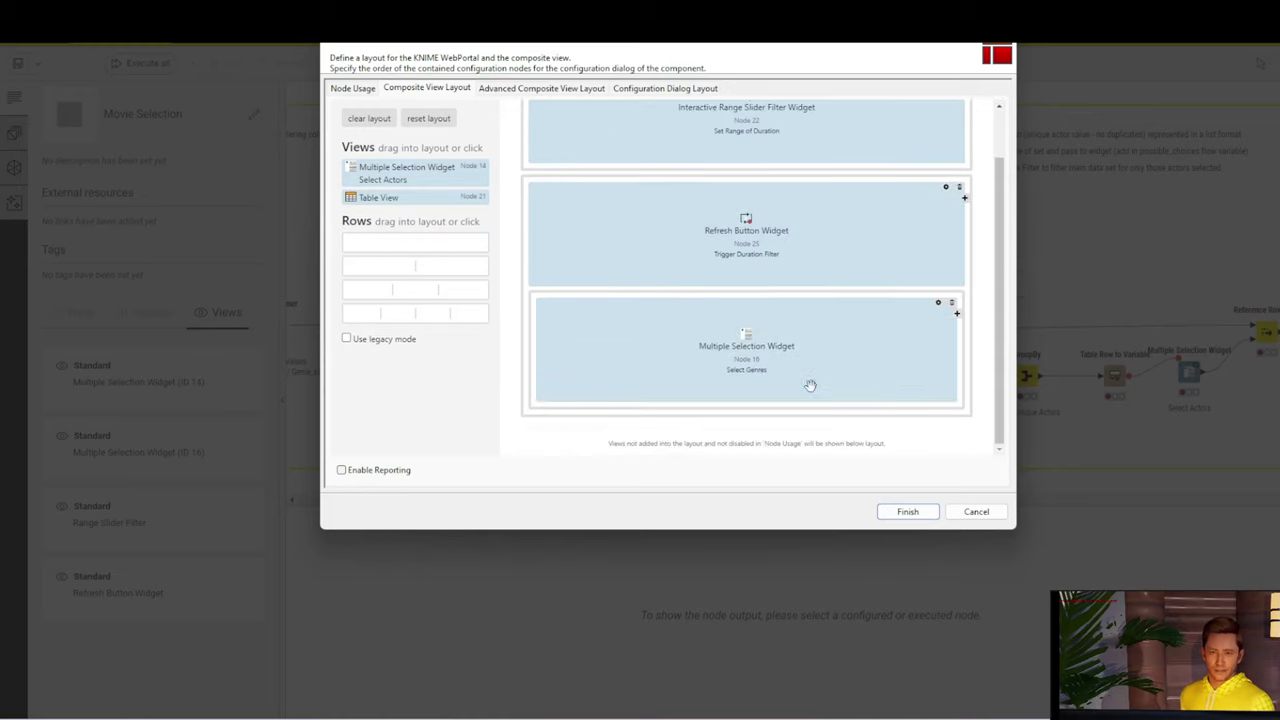
pyautogui.moveTo(391, 240); pyautogui.dragTo(698, 381)
pyautogui.moveTo(412, 172); pyautogui.dragTo(714, 418)
pyautogui.scroll(-2, 782, 335)
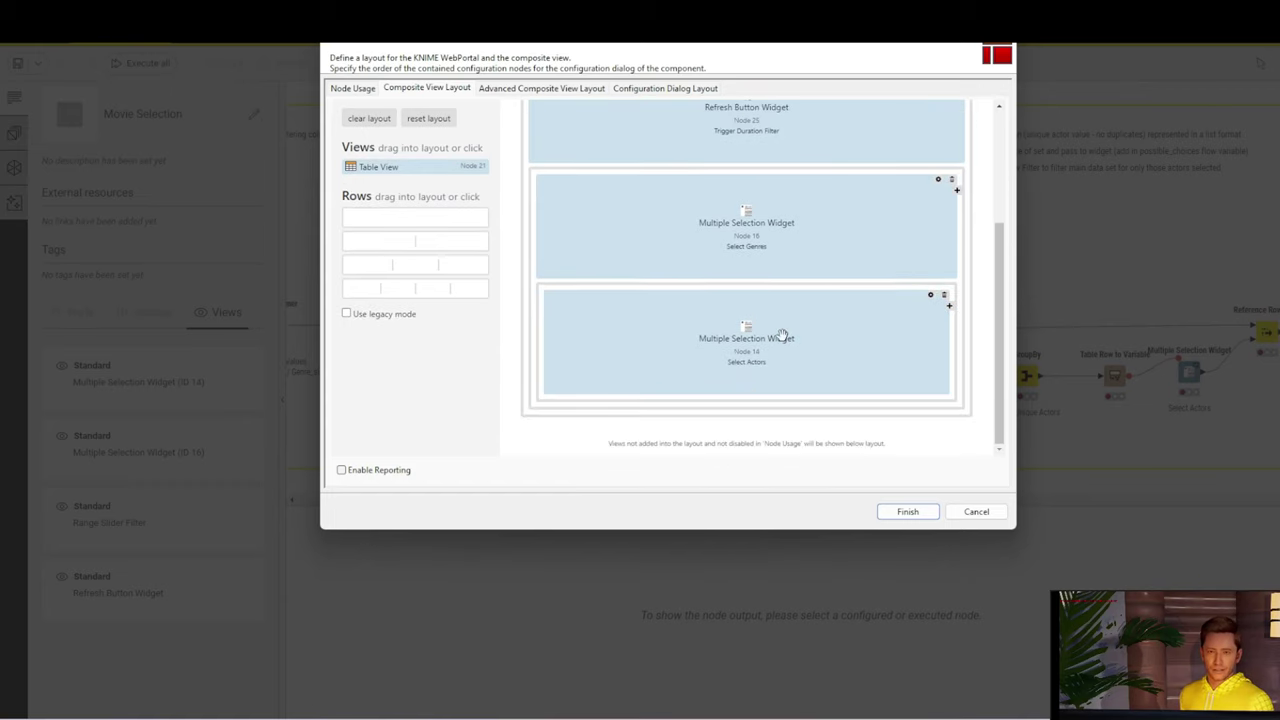
pyautogui.moveTo(409, 217); pyautogui.dragTo(731, 417)
pyautogui.moveTo(405, 163); pyautogui.dragTo(903, 405)
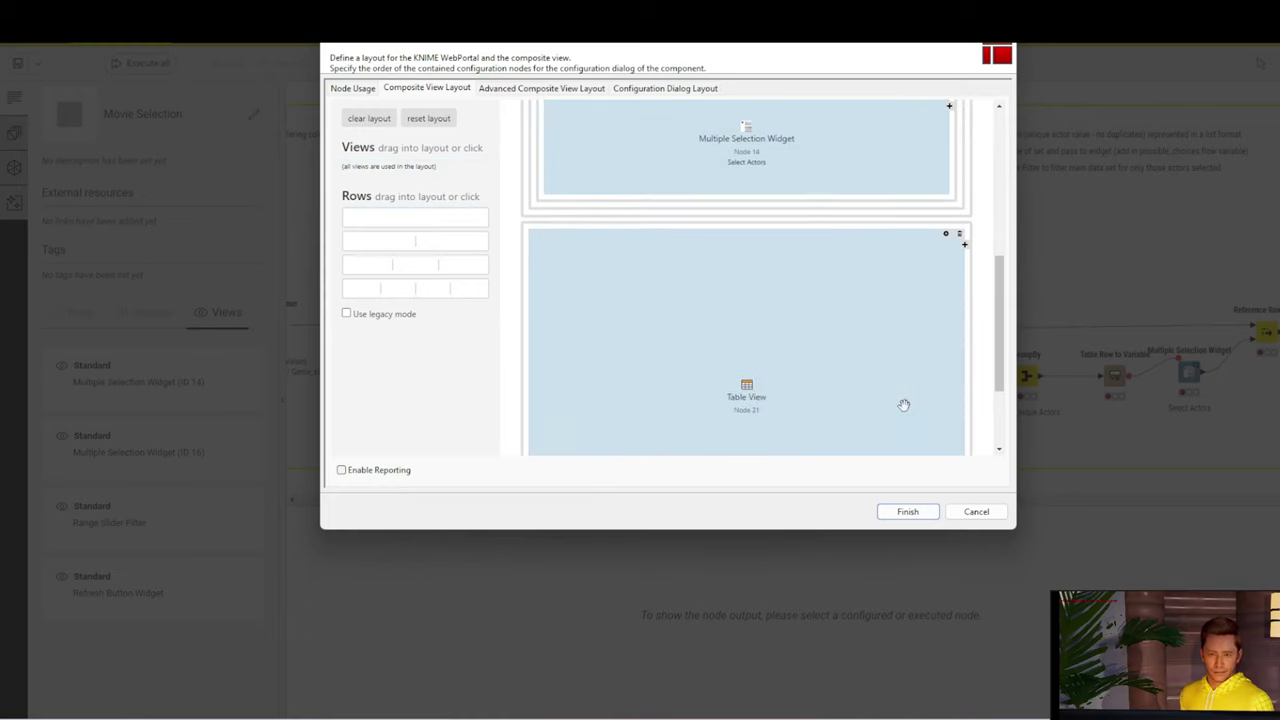
# Finish the layout, return to QualiChallenge, and execute Movie Selection with its interactive view open.
pyautogui.click(907, 512)
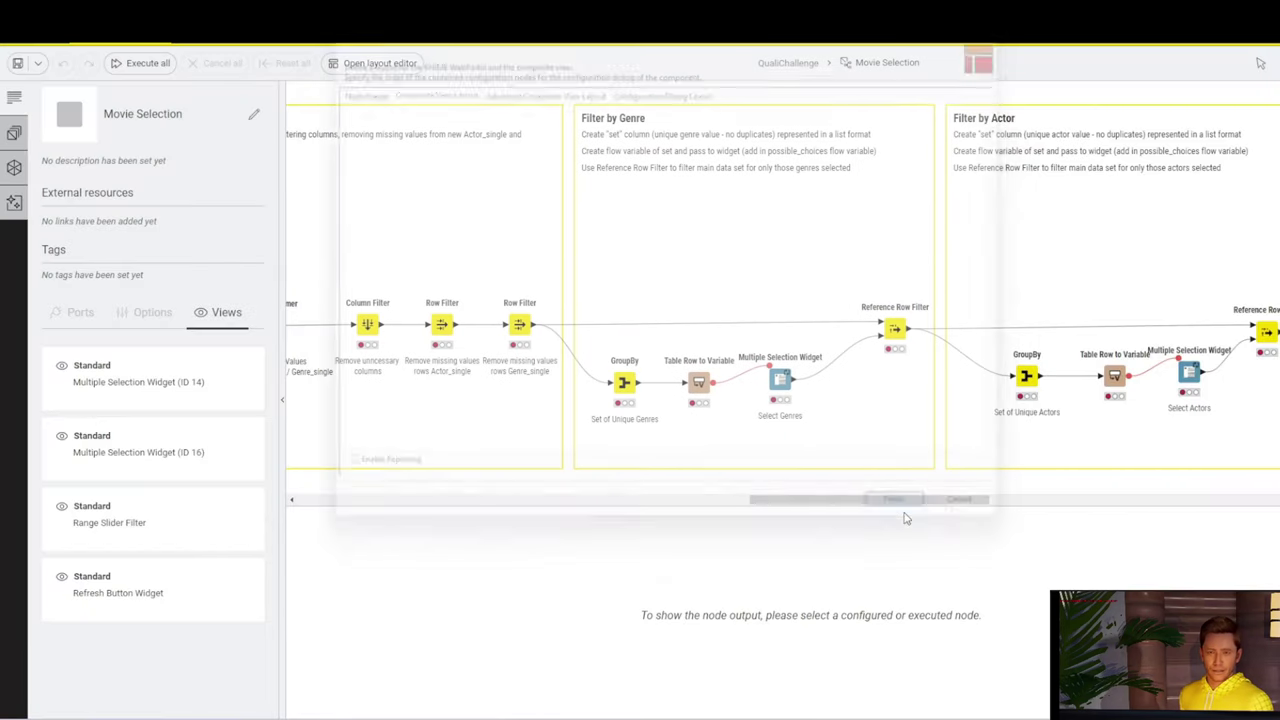
pyautogui.click(788, 65)
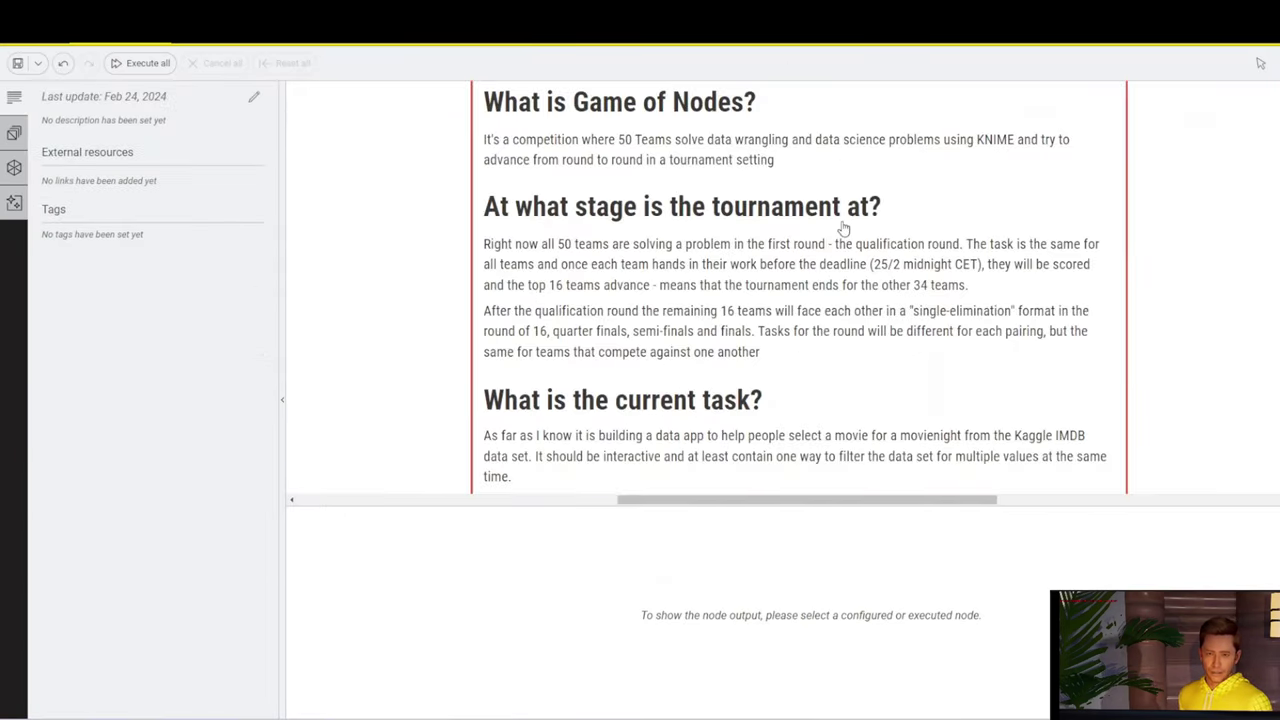
pyautogui.scroll(-5, 800, 249)
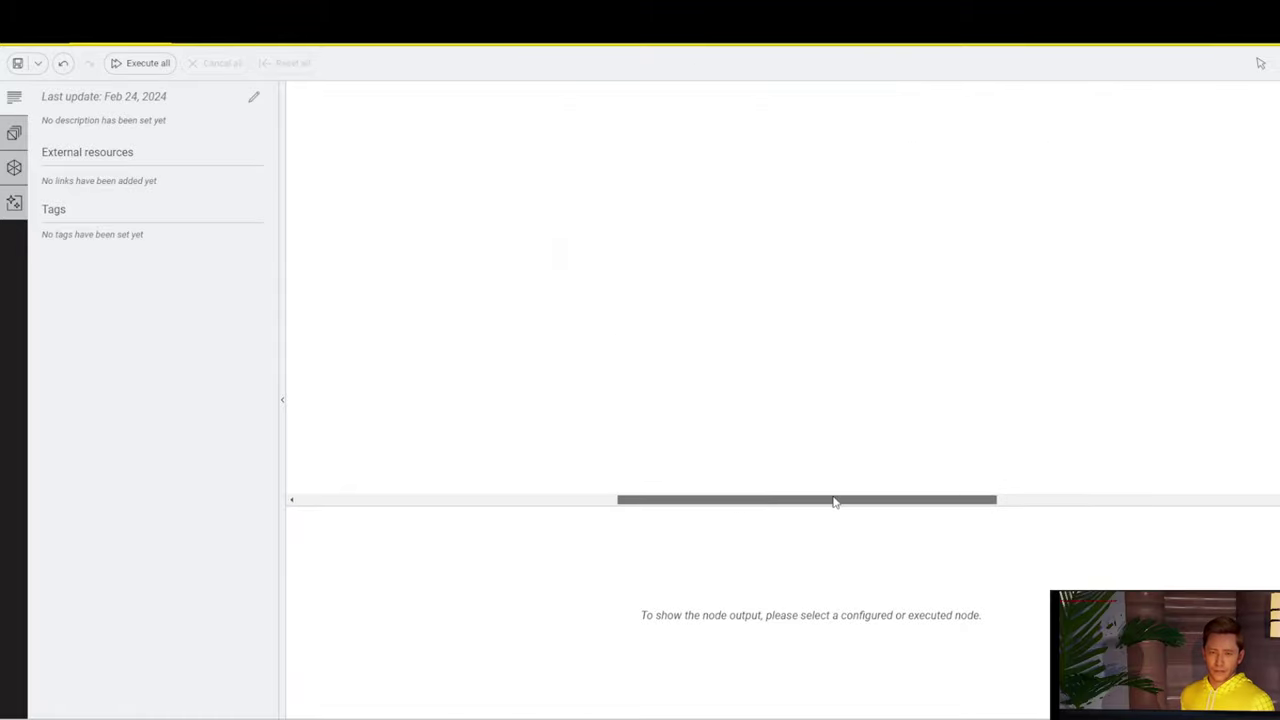
pyautogui.moveTo(834, 500); pyautogui.dragTo(778, 494)
pyautogui.scroll(5, 846, 354)
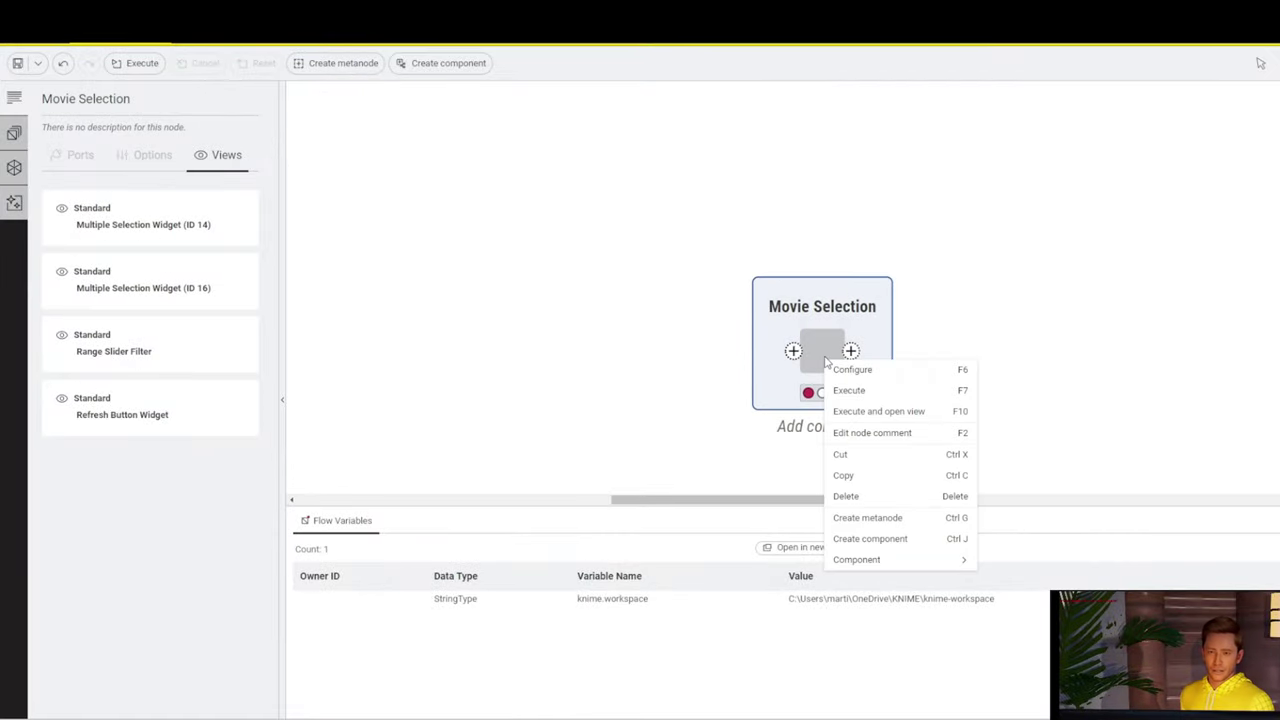
pyautogui.click(878, 411)
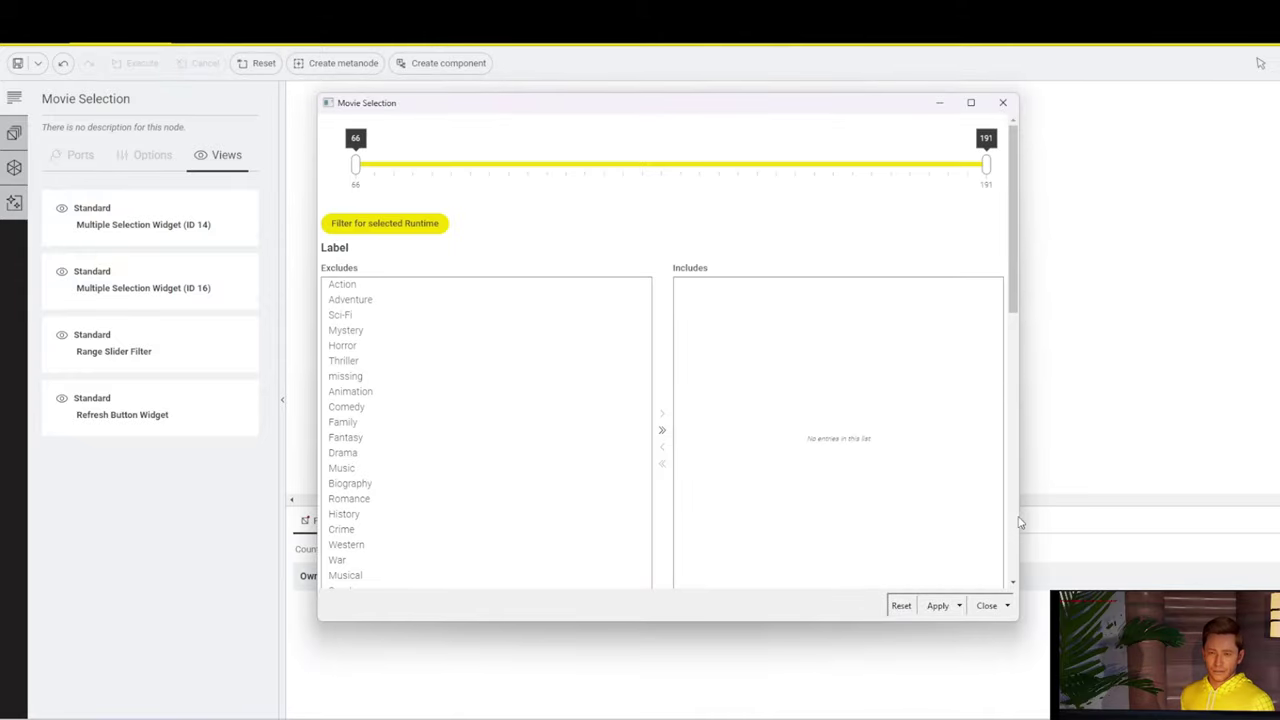
# Widen the view window and filter the runtime range to 100–120.
pyautogui.moveTo(1020, 516); pyautogui.dragTo(1228, 512)
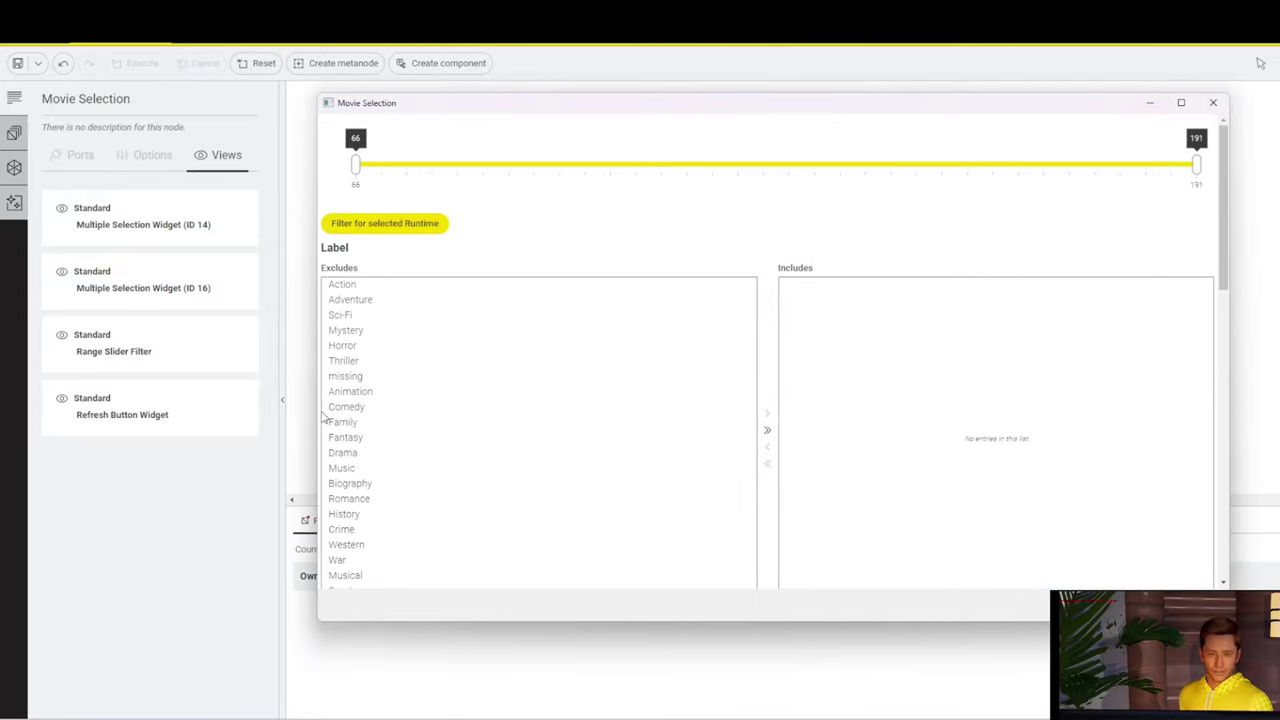
pyautogui.moveTo(316, 411); pyautogui.dragTo(155, 411)
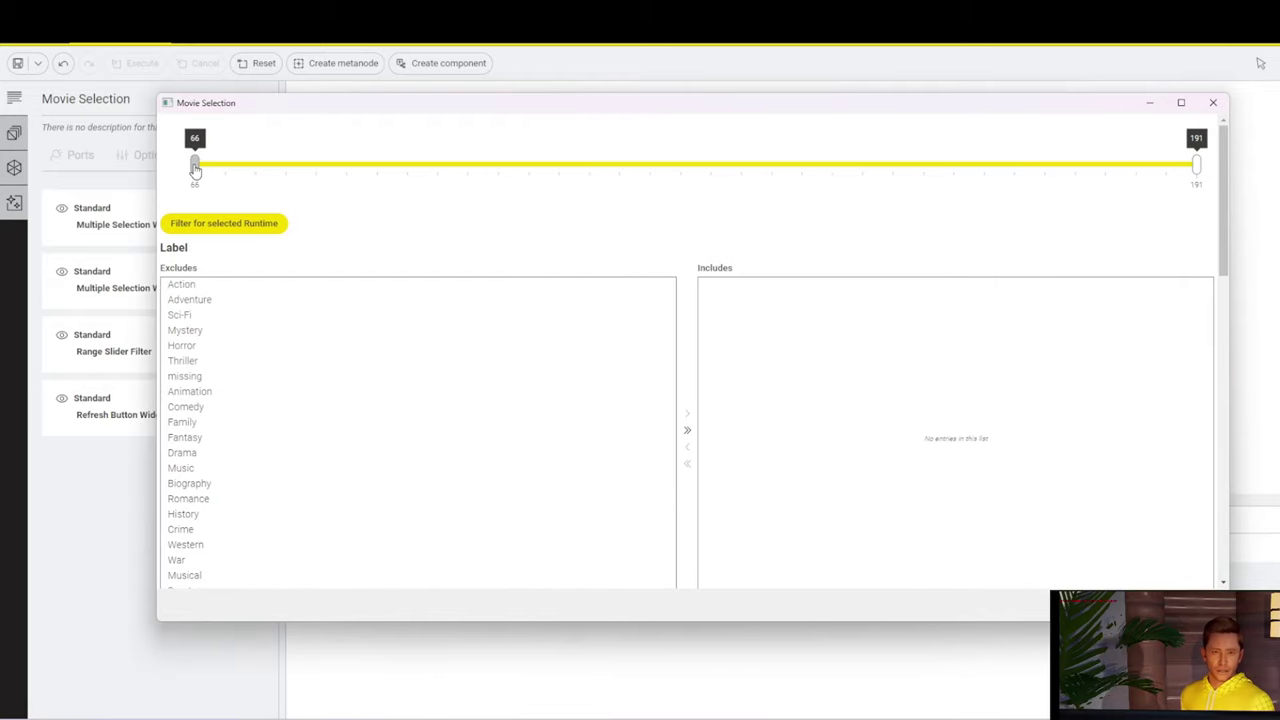
pyautogui.moveTo(195, 167); pyautogui.dragTo(467, 166)
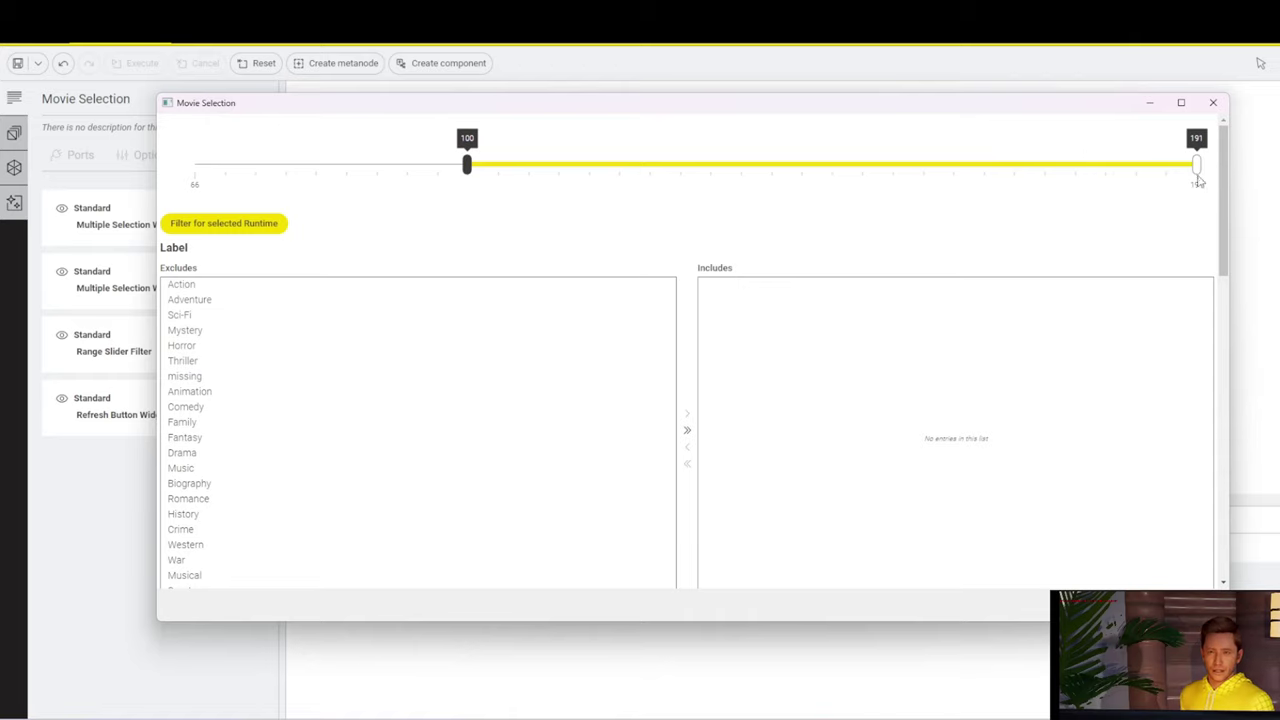
pyautogui.moveTo(1198, 178); pyautogui.dragTo(628, 169)
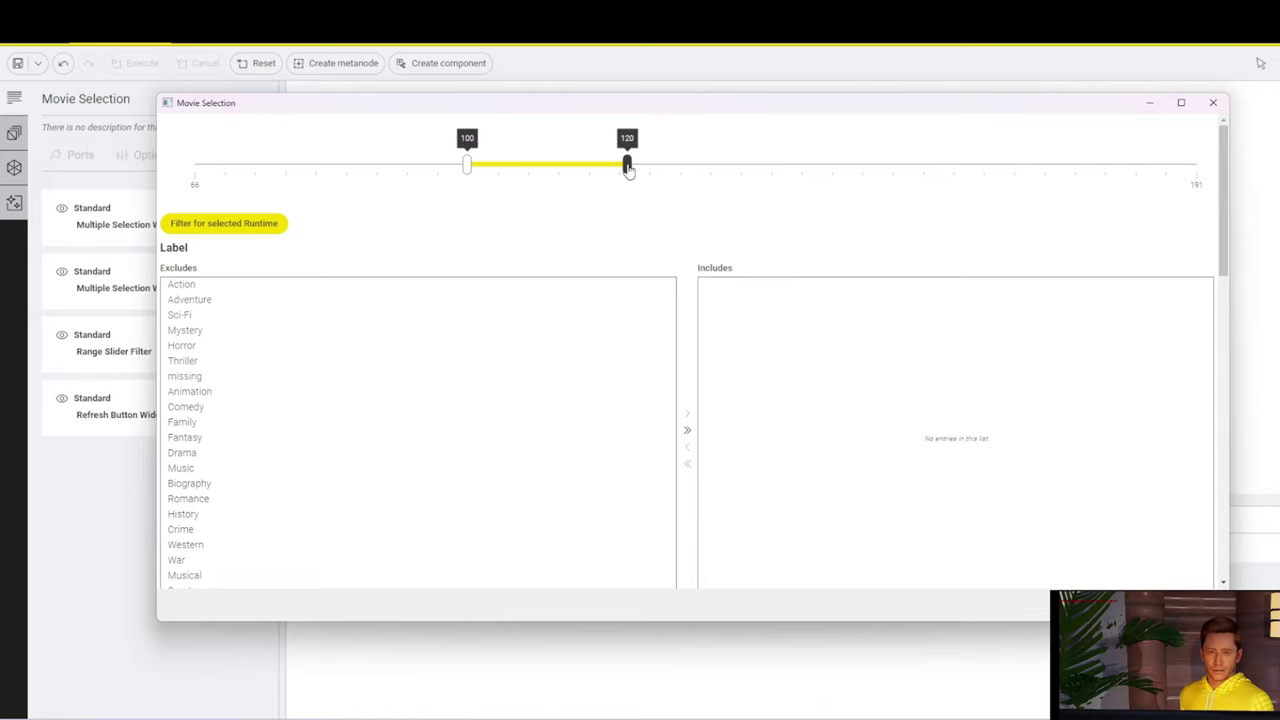
pyautogui.click(208, 225)
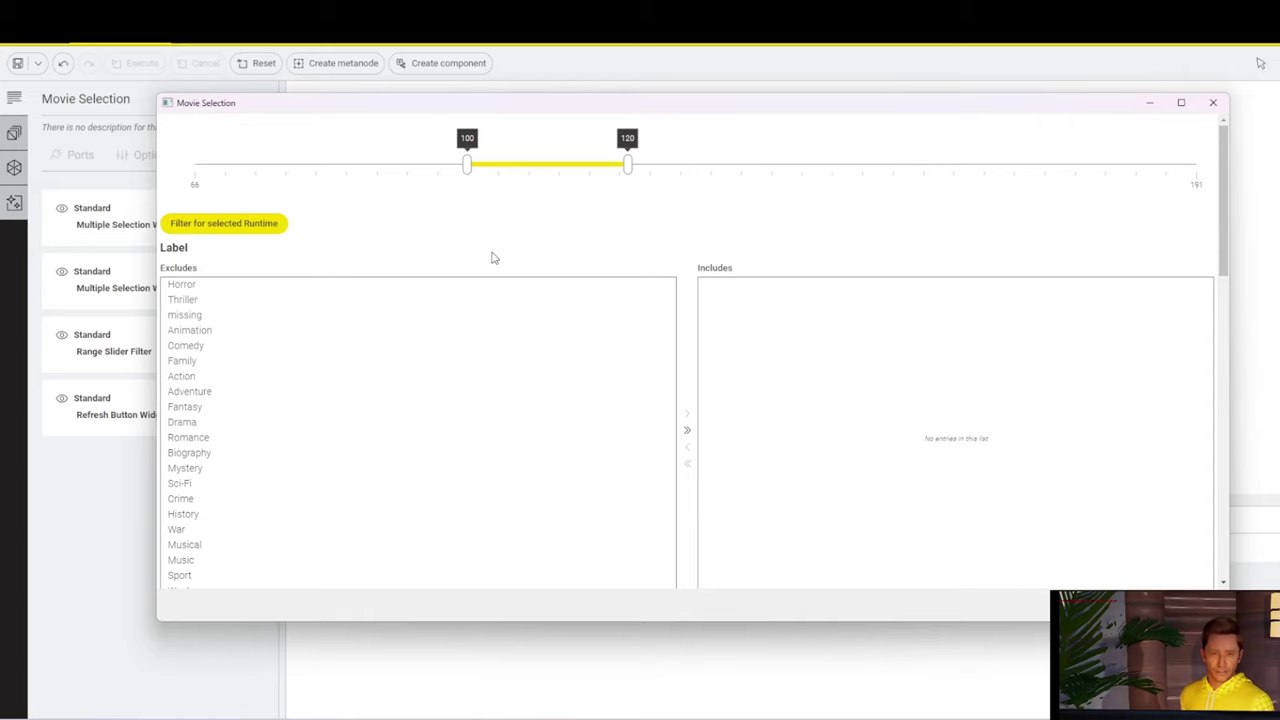
# Include the Horror, Thriller and Animation genres.
pyautogui.click(195, 288)
pyautogui.keyDown('ctrl'); pyautogui.click(312, 300); pyautogui.keyUp('ctrl')
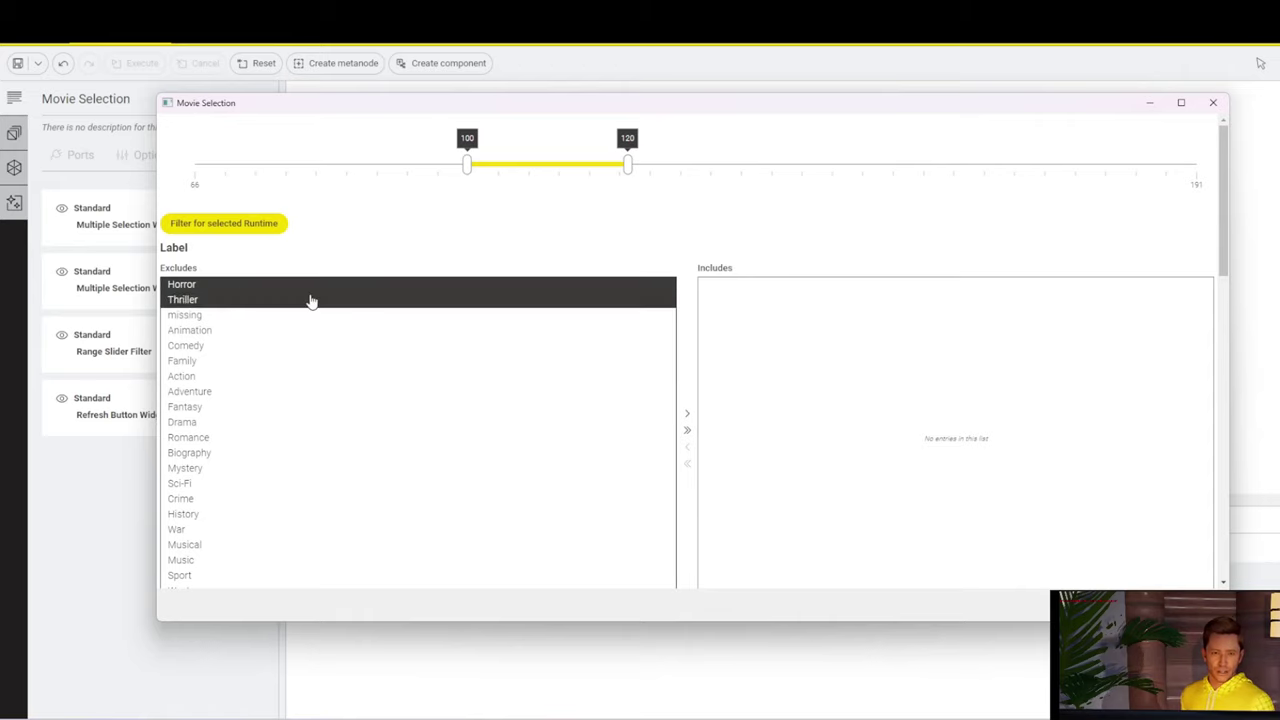
pyautogui.keyDown('ctrl'); pyautogui.click(200, 334); pyautogui.keyUp('ctrl')
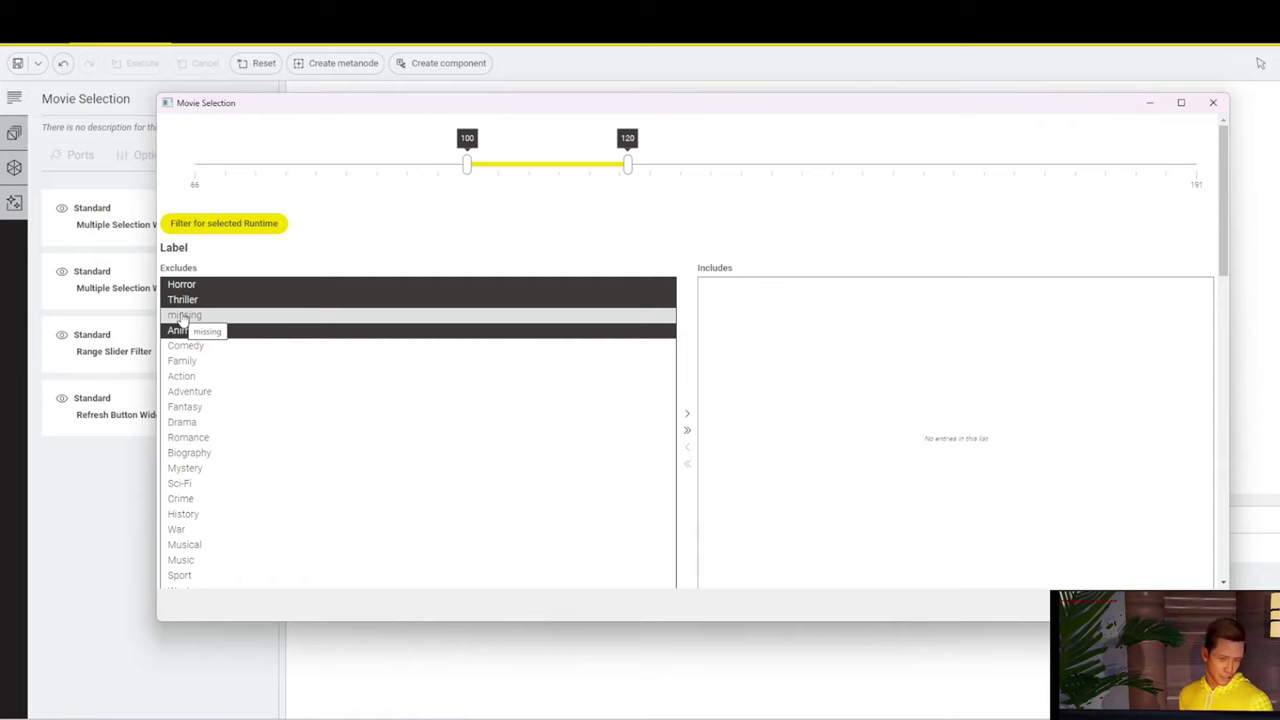
pyautogui.click(687, 414)
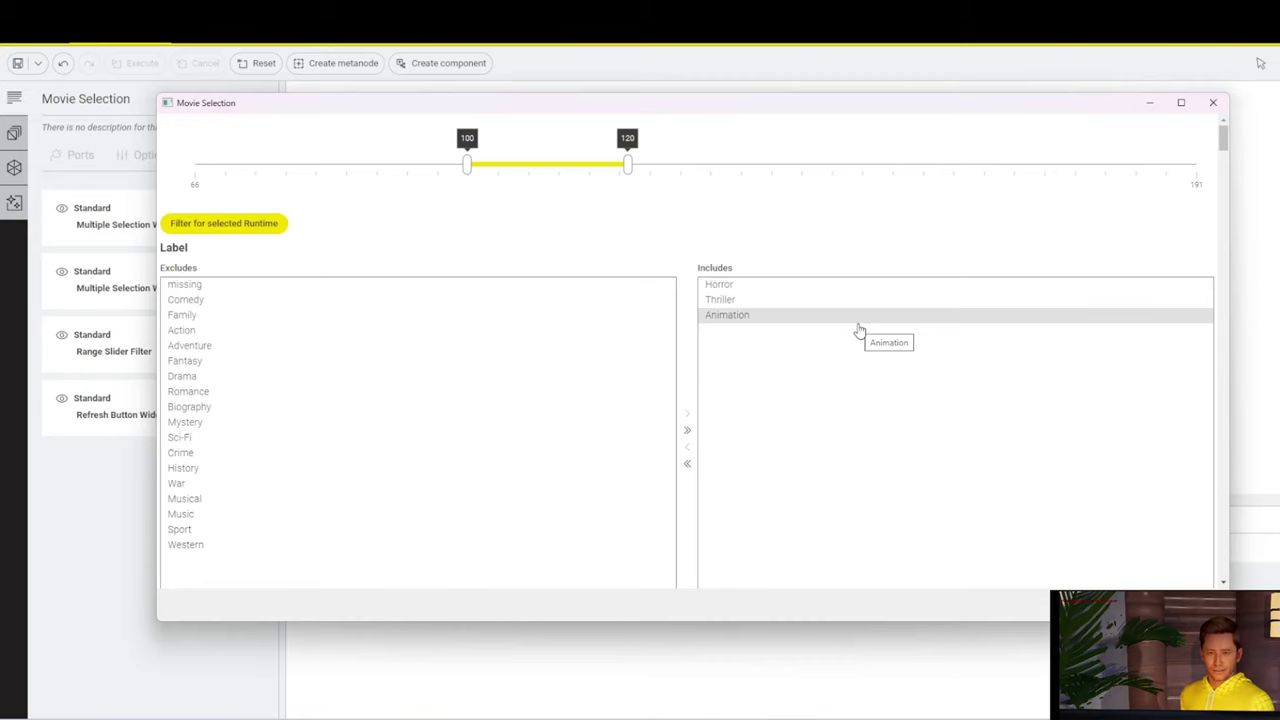
# Select seven actors in the actor list and move them into the included list.
pyautogui.scroll(-2, 859, 331)
pyautogui.scroll(-3, 859, 331)
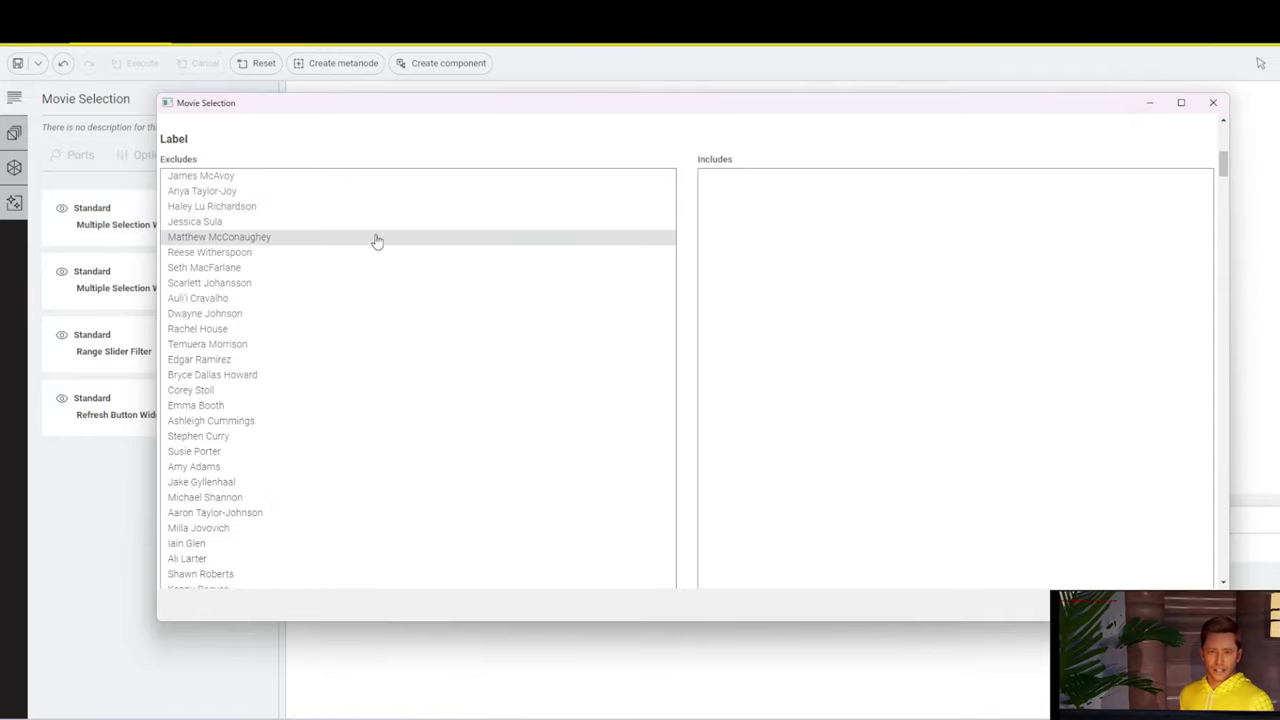
pyautogui.scroll(3, 404, 263)
pyautogui.scroll(1, 406, 263)
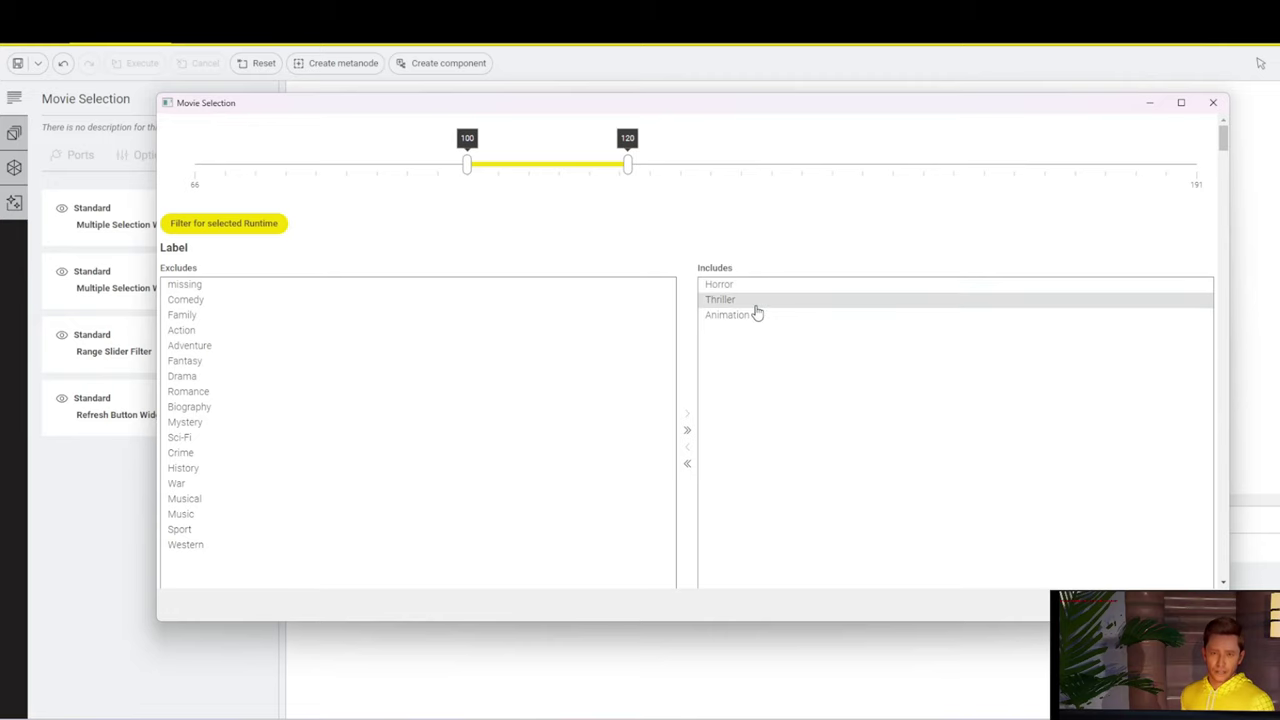
pyautogui.scroll(-3, 551, 394)
pyautogui.scroll(-1, 551, 394)
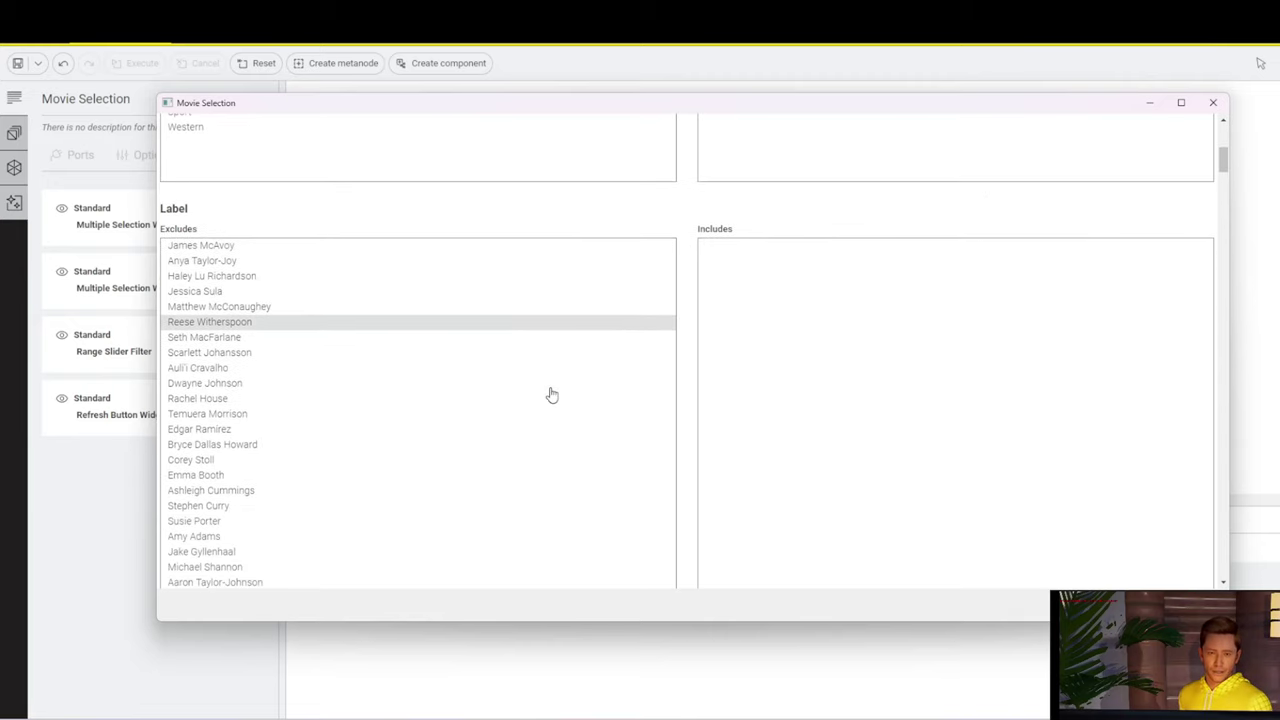
pyautogui.click(197, 357)
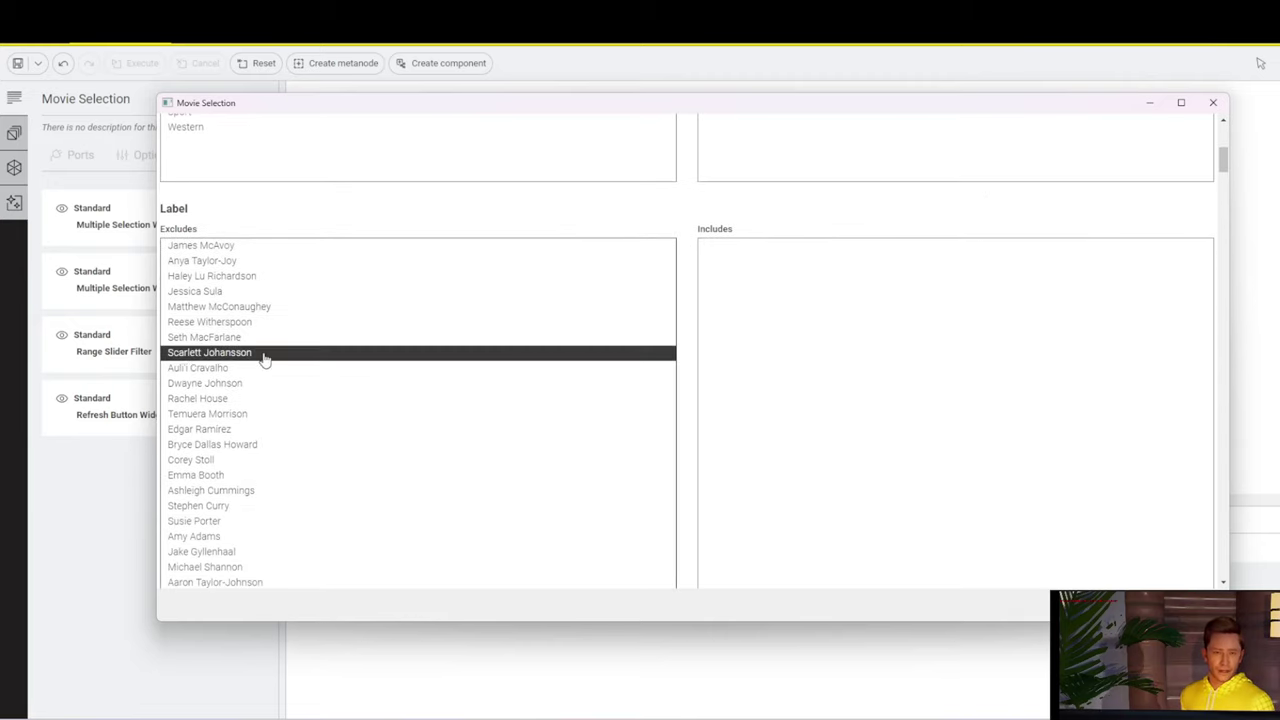
pyautogui.keyDown('ctrl'); pyautogui.click(233, 390); pyautogui.keyUp('ctrl')
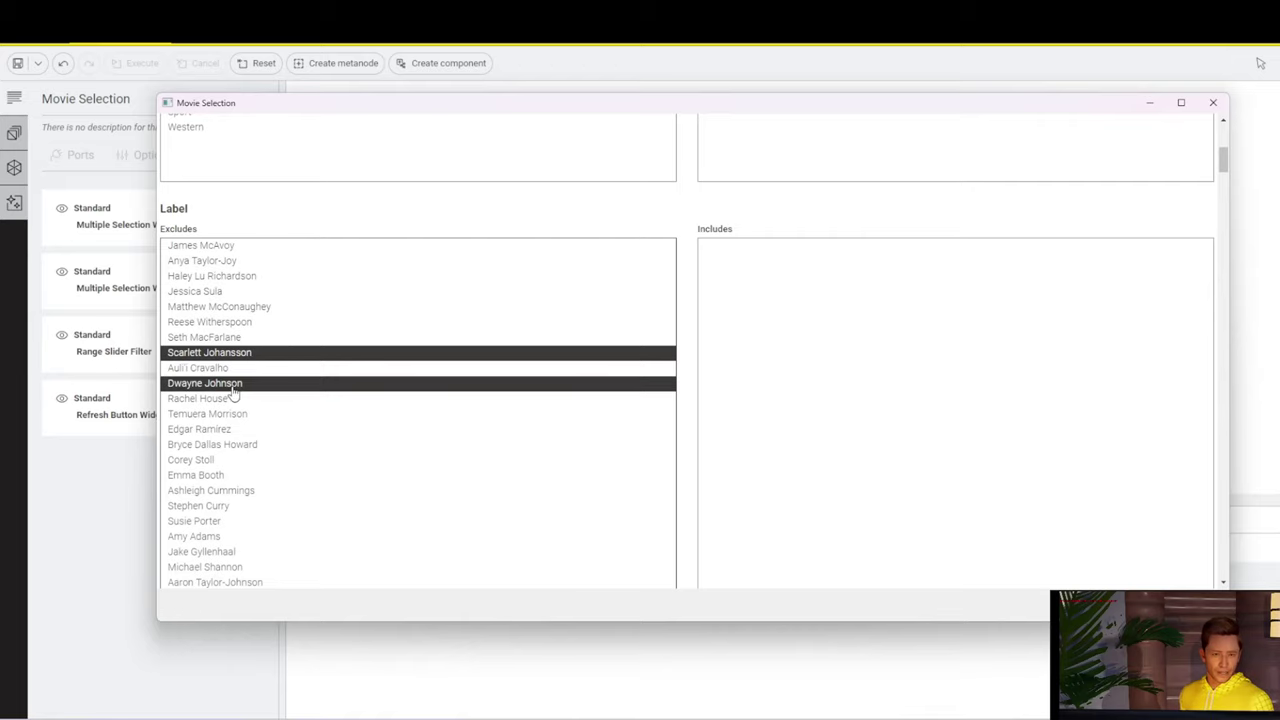
pyautogui.keyDown('ctrl'); pyautogui.click(210, 460); pyautogui.keyUp('ctrl')
pyautogui.keyDown('ctrl'); pyautogui.click(212, 475); pyautogui.keyUp('ctrl')
pyautogui.keyDown('ctrl'); pyautogui.click(213, 506); pyautogui.keyUp('ctrl')
pyautogui.keyDown('ctrl'); pyautogui.click(215, 521); pyautogui.keyUp('ctrl')
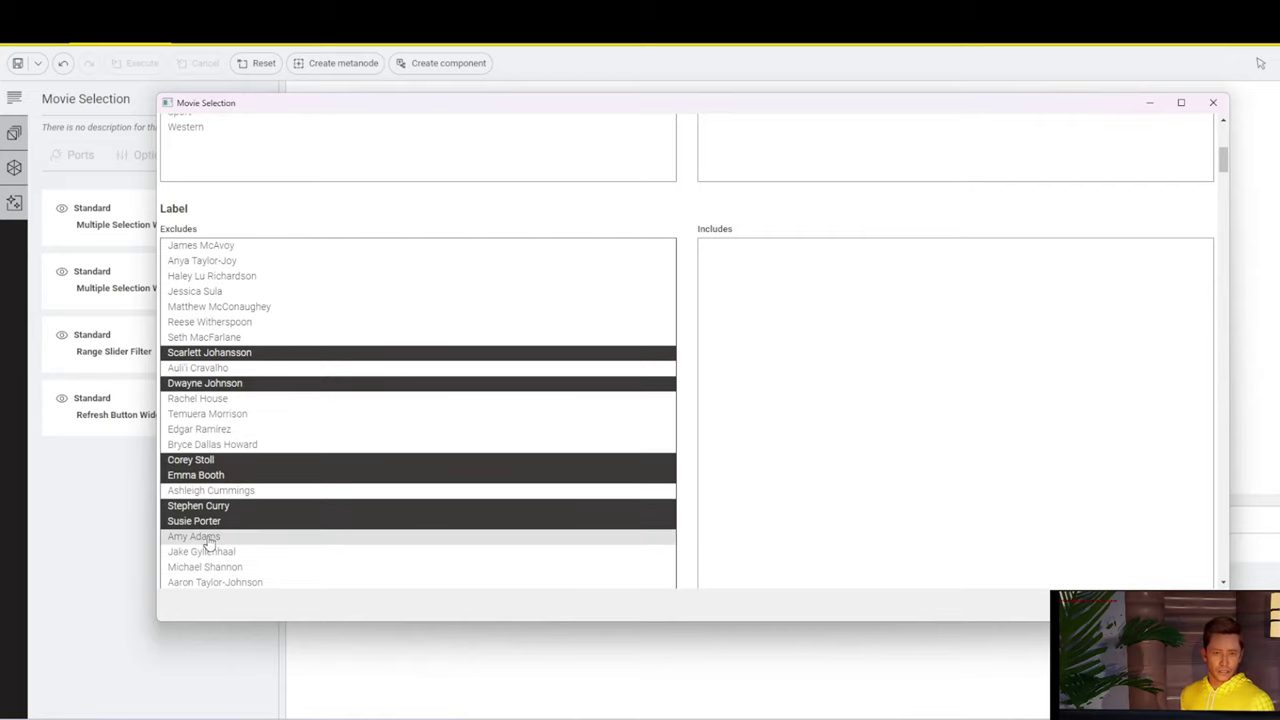
pyautogui.keyDown('ctrl'); pyautogui.click(218, 538); pyautogui.keyUp('ctrl')
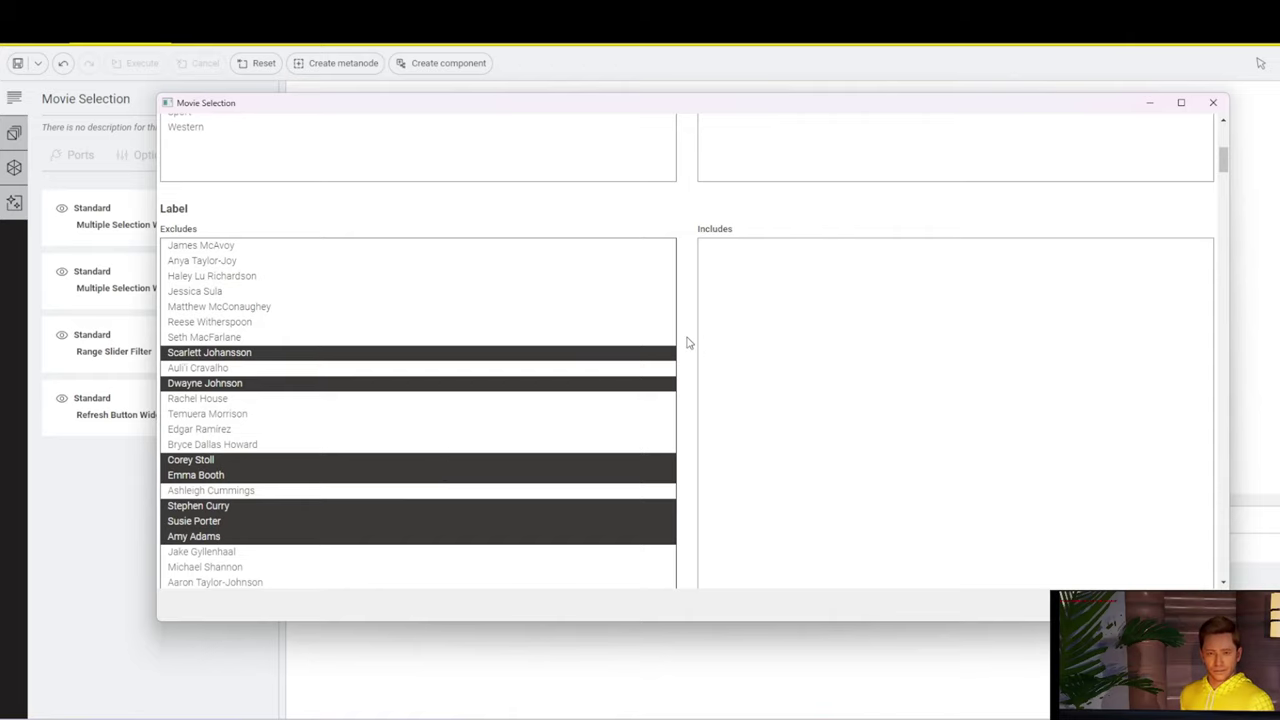
pyautogui.click(686, 343)
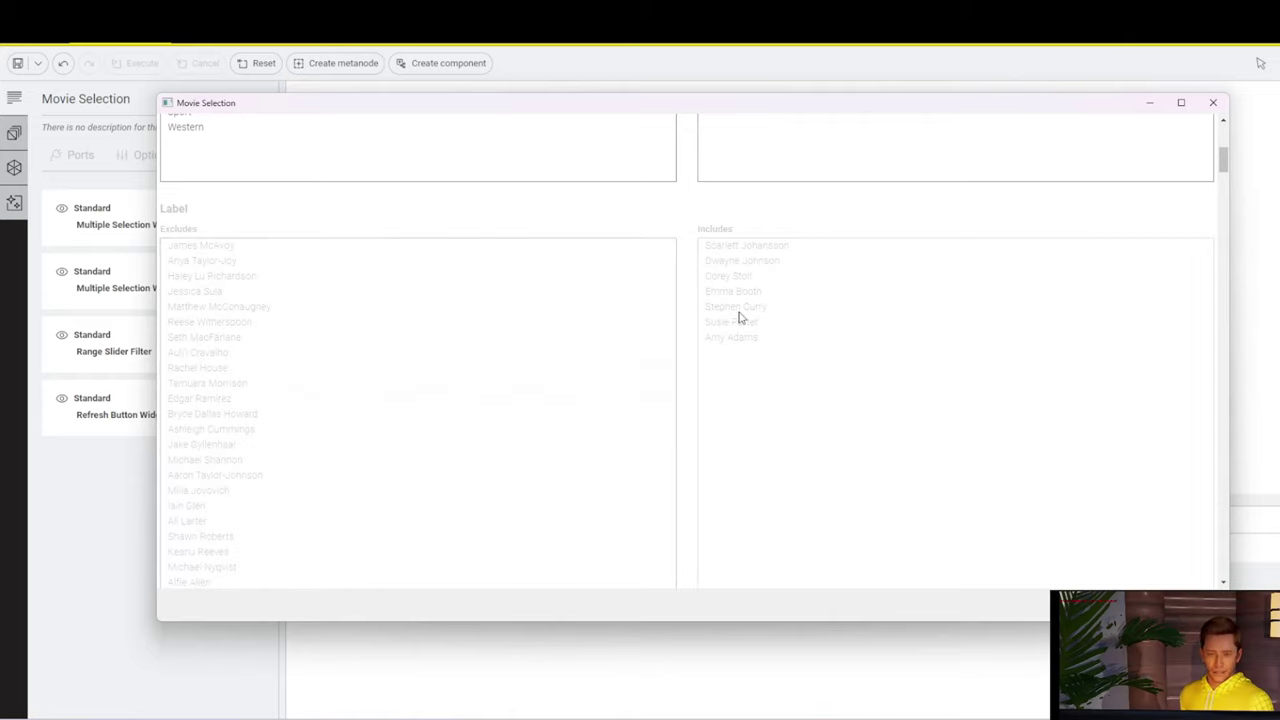
# Scroll to the Table View listing 7 titles, including Sing, Moana and Gold.
pyautogui.scroll(-10, 855, 364)
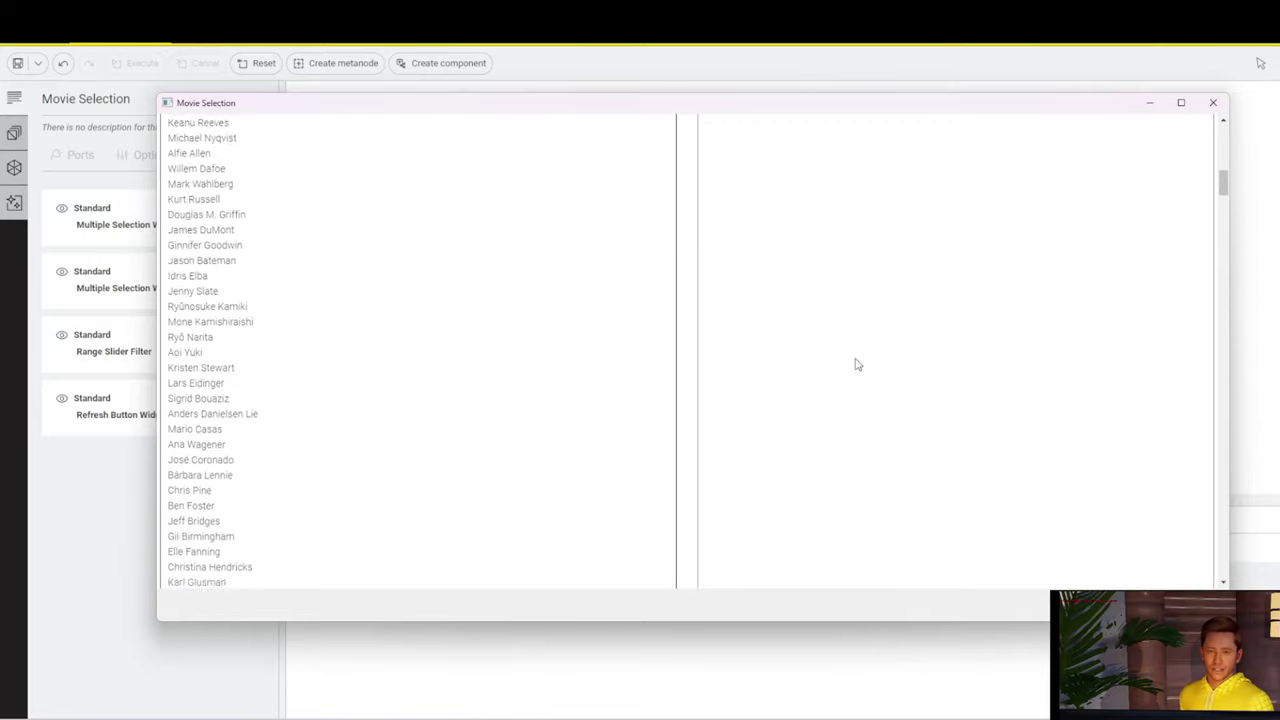
pyautogui.scroll(-10, 855, 364)
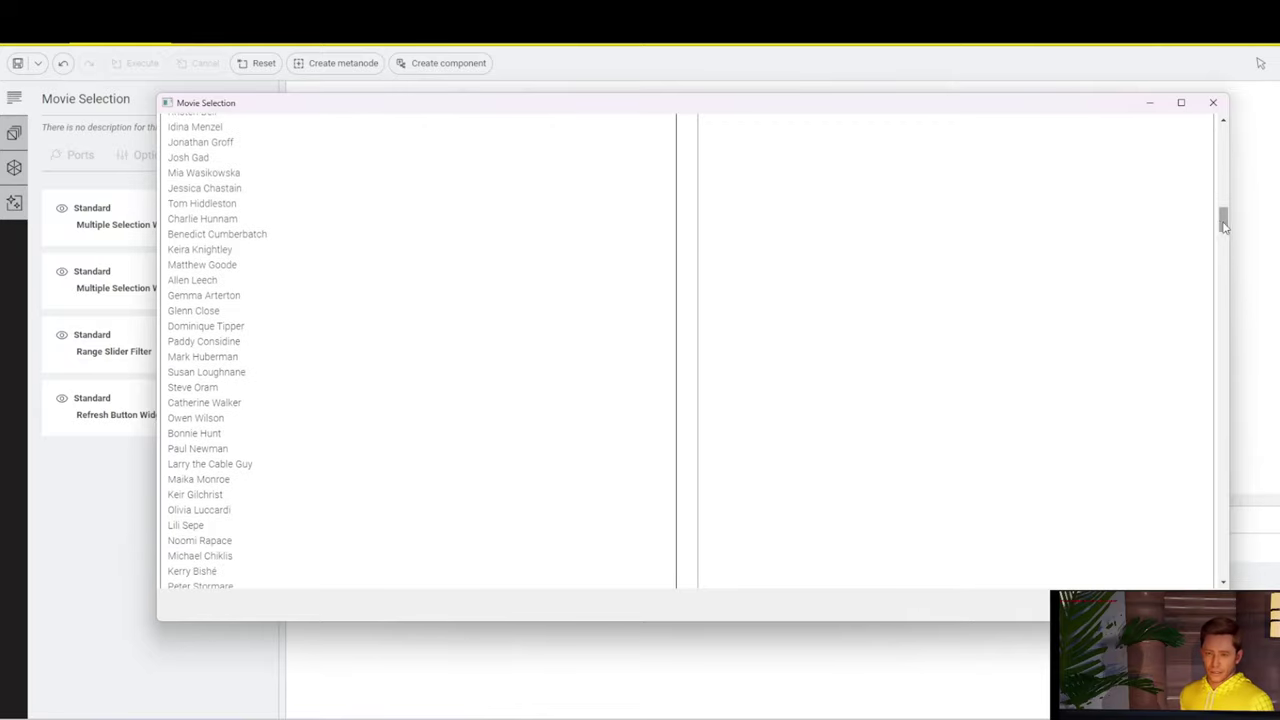
pyautogui.moveTo(1223, 214); pyautogui.dragTo(1222, 545)
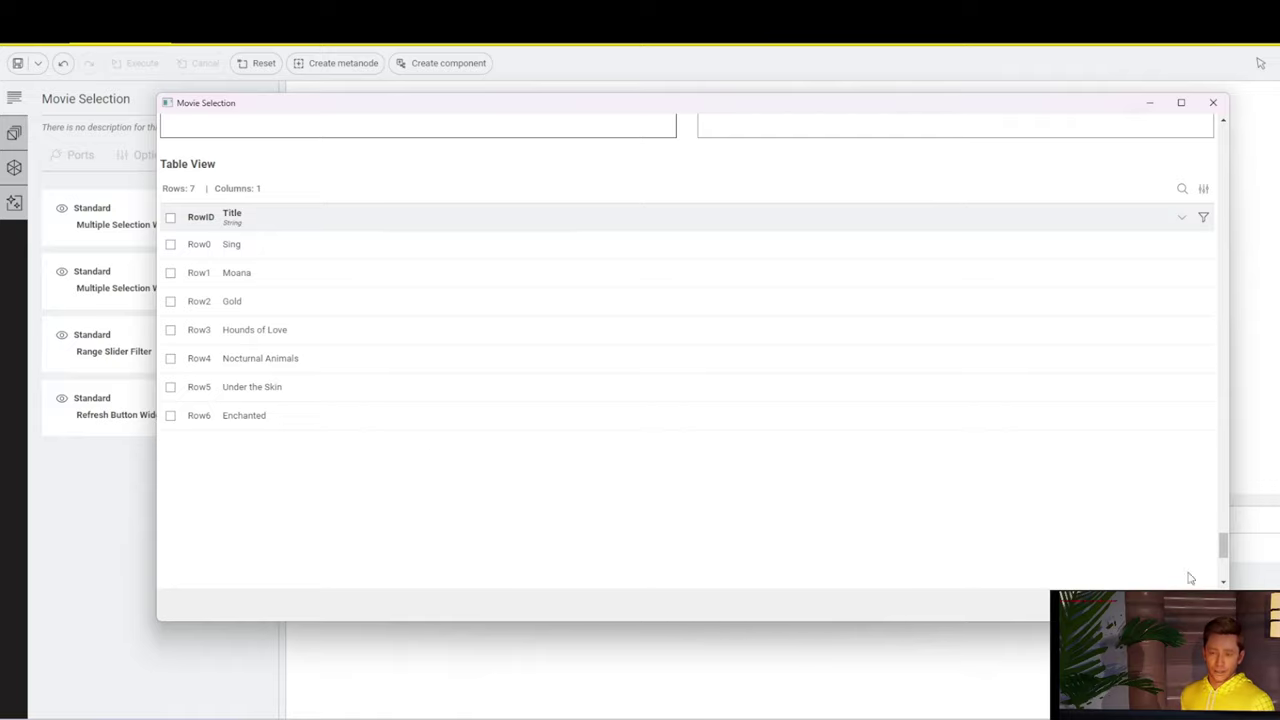
# Close the view keeping its settings, open Movie Selection's inner workflow, and configure the CSV Reader.
pyautogui.press('Escape')
pyautogui.click(728, 416)
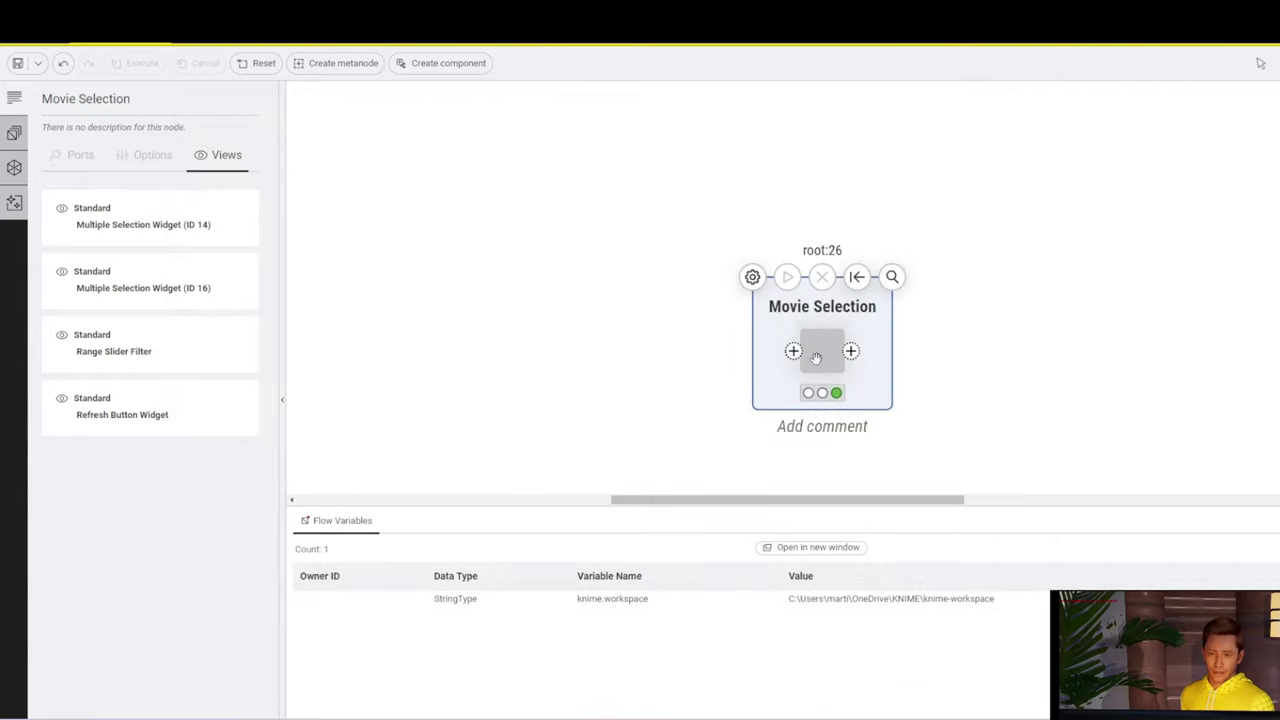
pyautogui.rightClick(818, 366)
pyautogui.moveTo(898, 584)
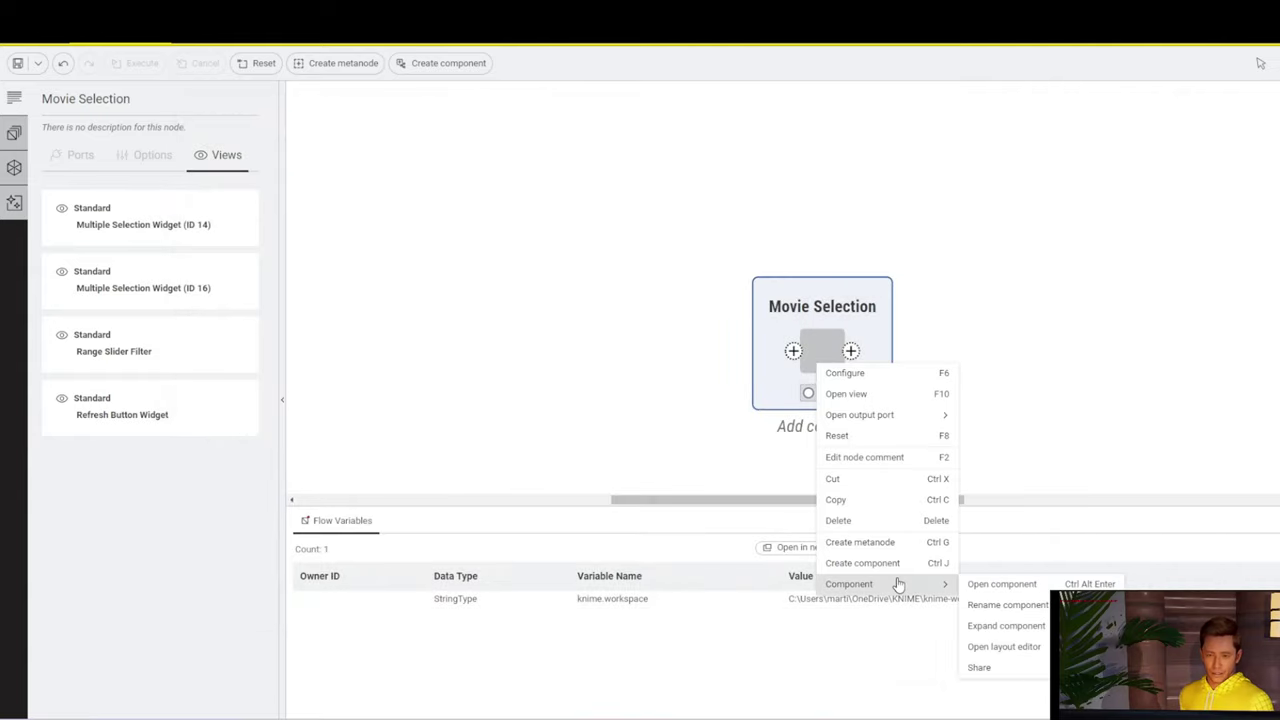
pyautogui.click(991, 587)
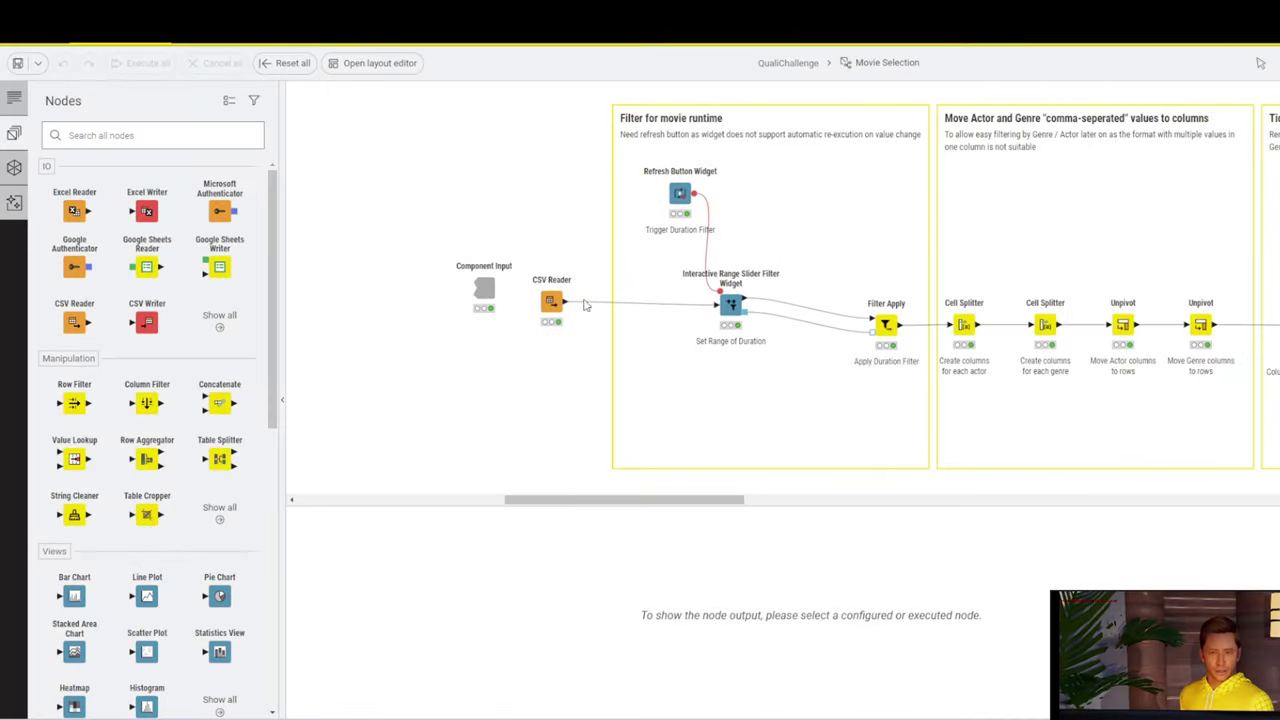
pyautogui.rightClick(551, 303)
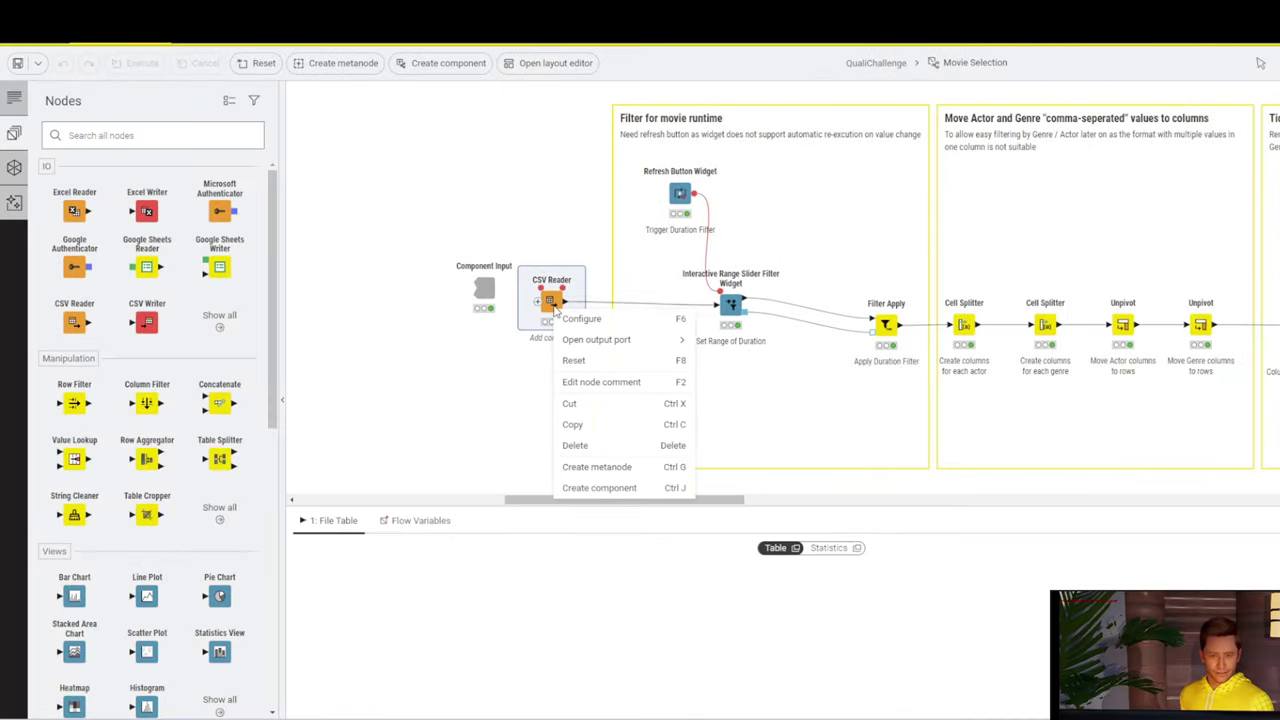
pyautogui.click(585, 319)
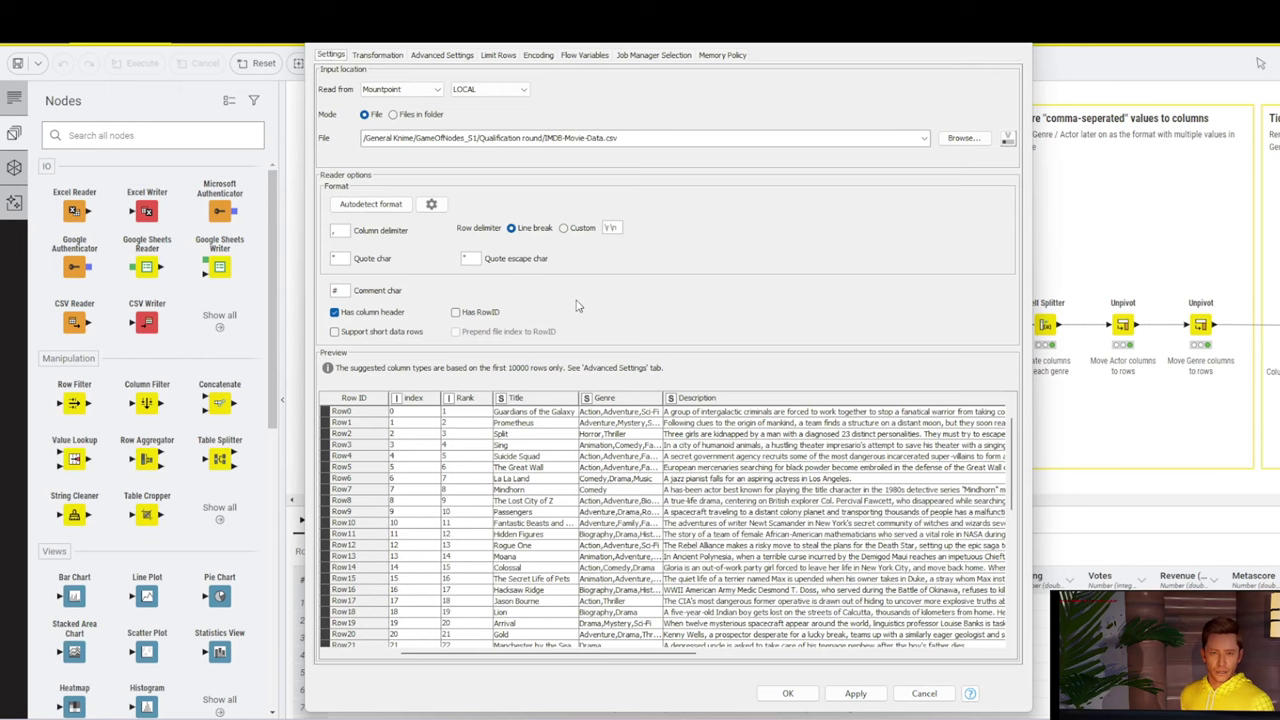
# Point the CSV Reader at IMDB-Movie-Data.csv relative to the current workflow, then save and confirm the reset.
pyautogui.click(428, 90)
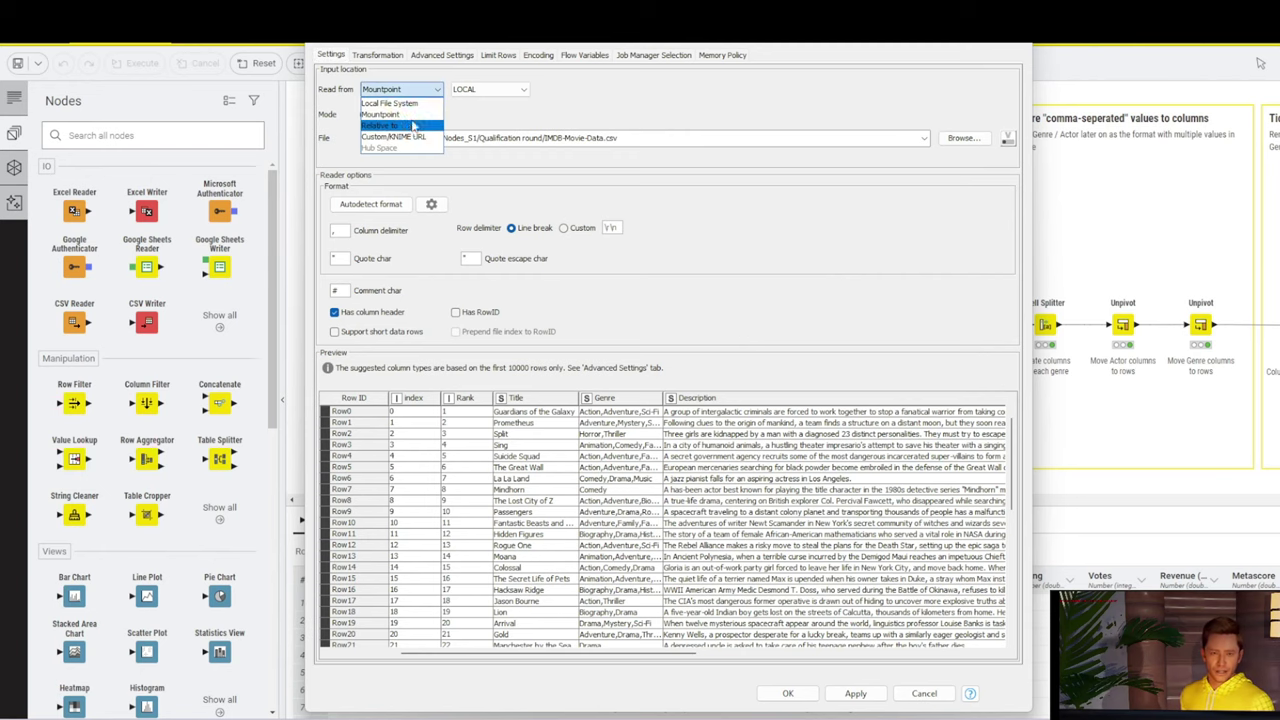
pyautogui.click(412, 126)
pyautogui.click(515, 89)
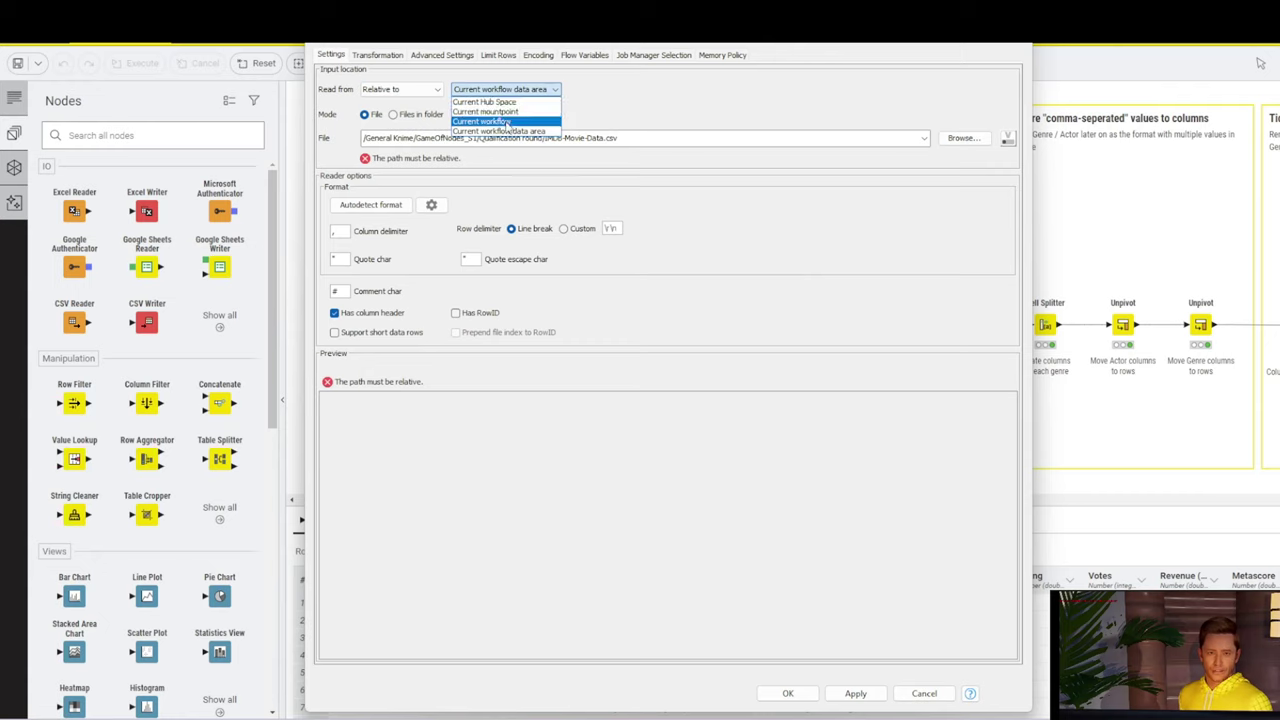
pyautogui.click(508, 121)
pyautogui.click(962, 138)
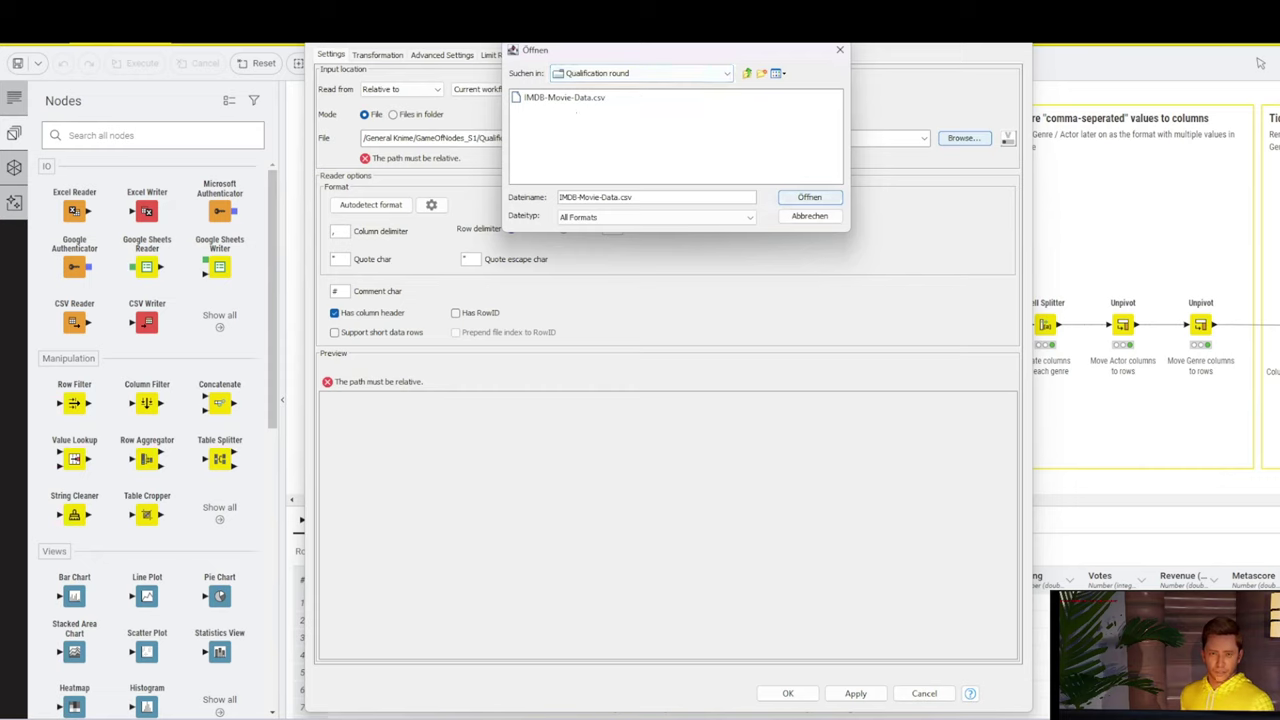
pyautogui.click(579, 99)
pyautogui.click(809, 197)
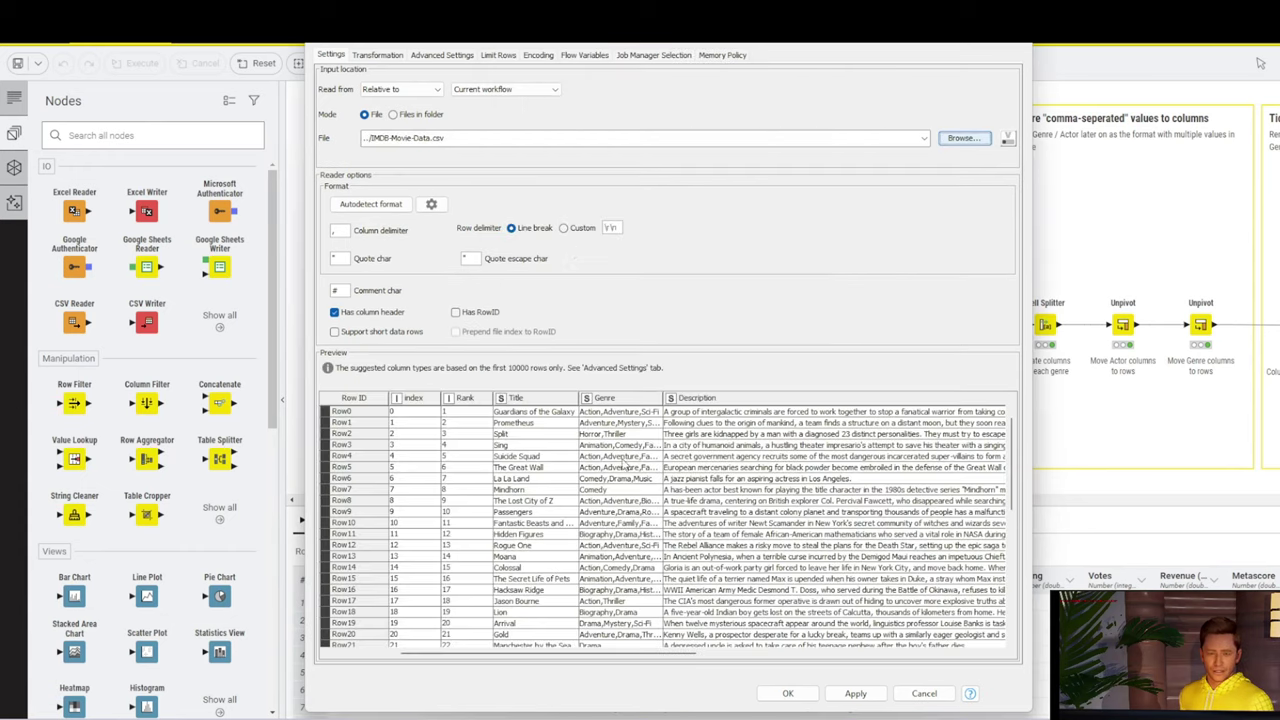
pyautogui.click(787, 693)
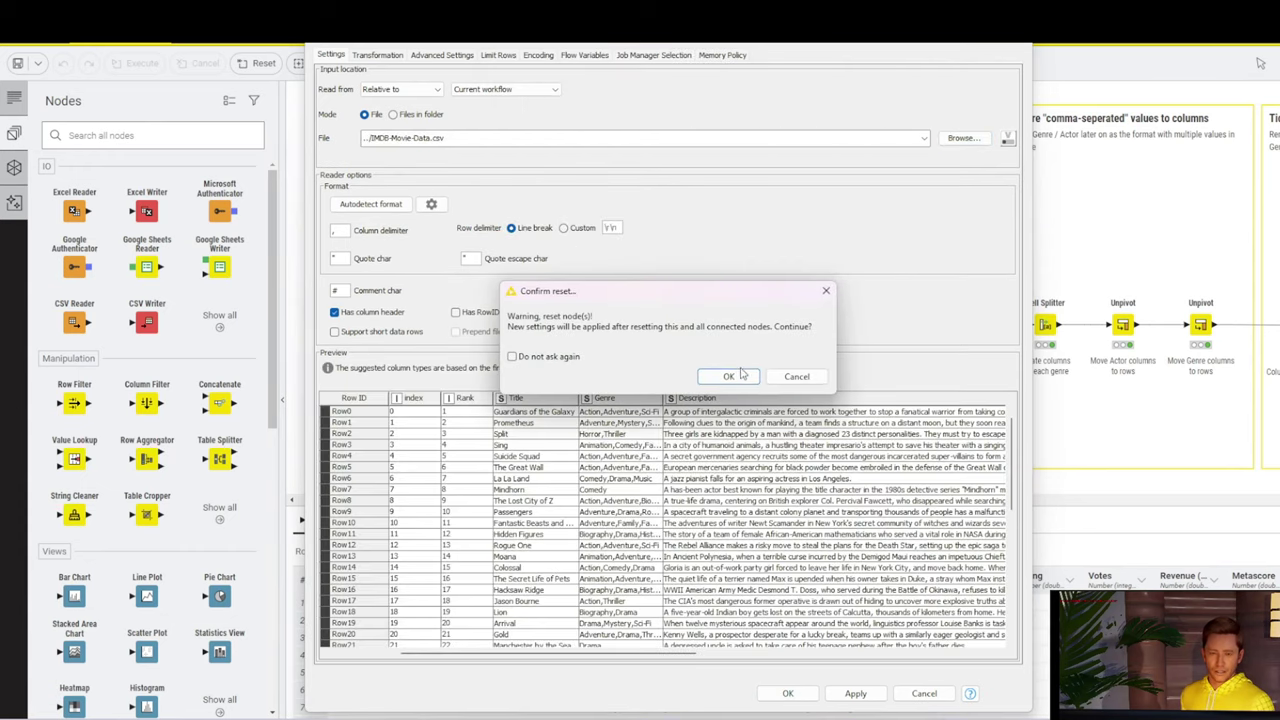
pyautogui.click(742, 376)
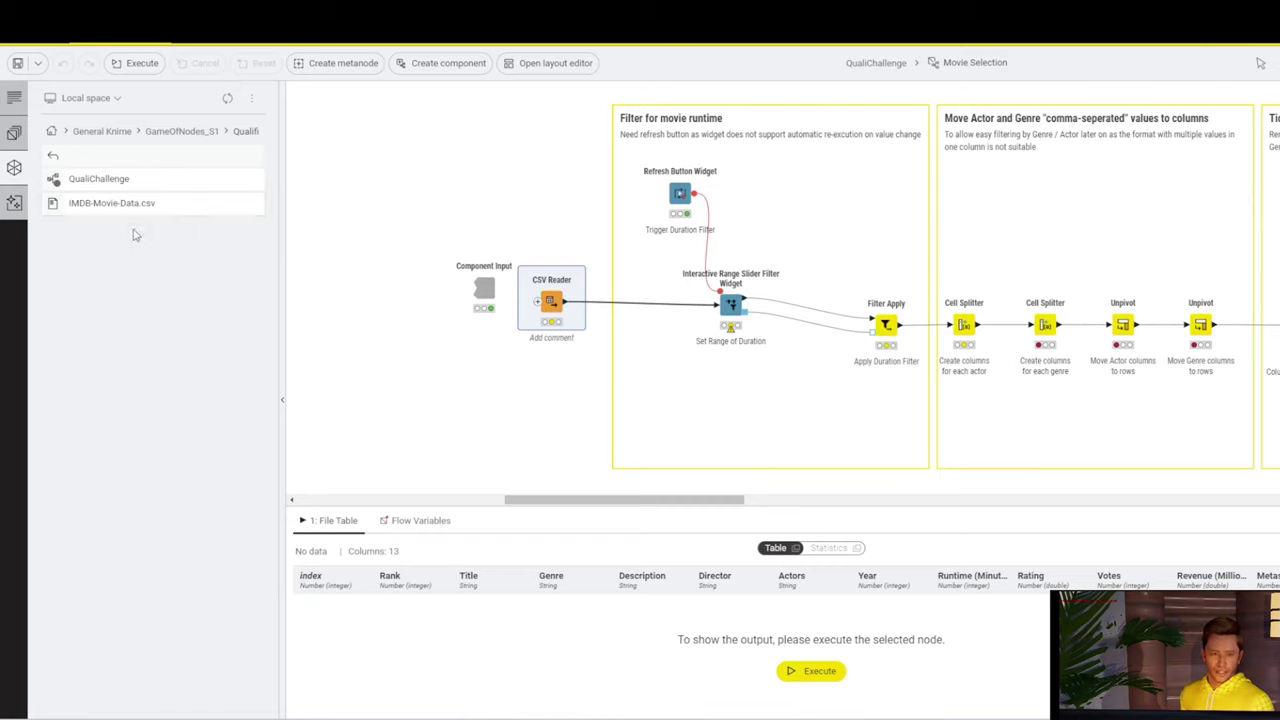
# Execute the CSV Reader to load 1000 movie rows in 13 columns.
pyautogui.rightClick(551, 304)
pyautogui.click(588, 340)
pyautogui.rightClick(561, 307)
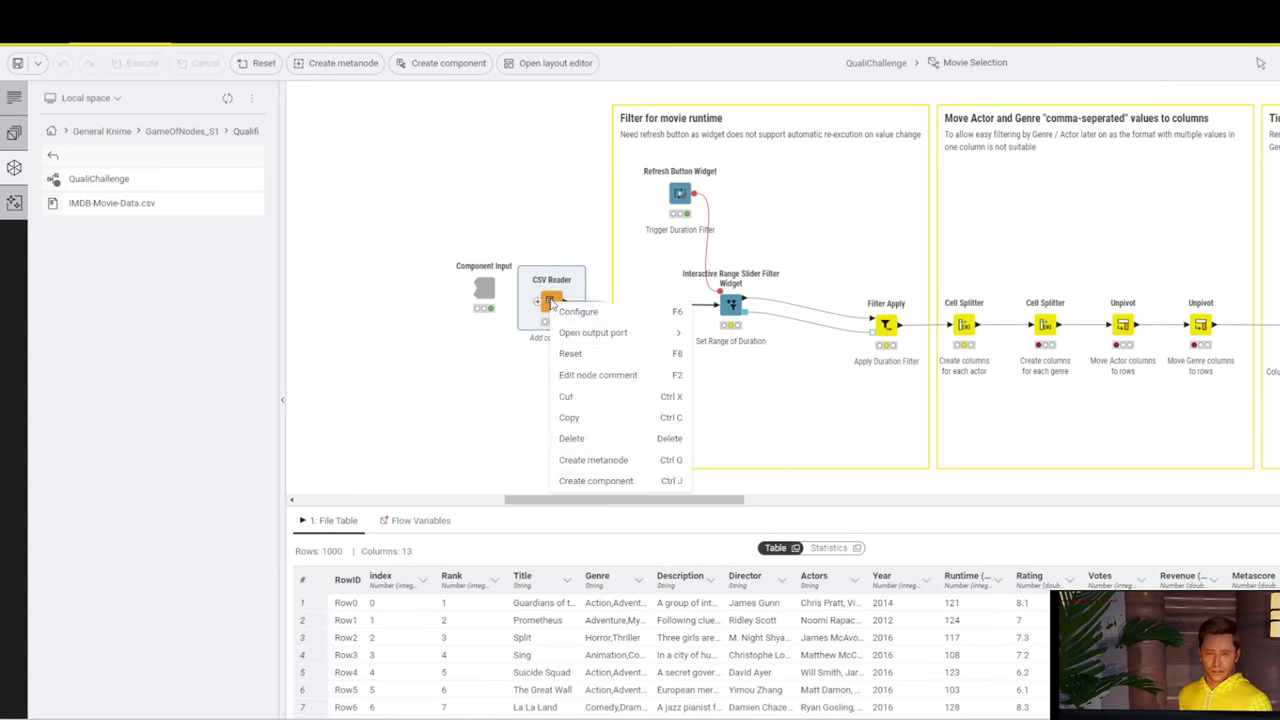
pyautogui.press('Escape')
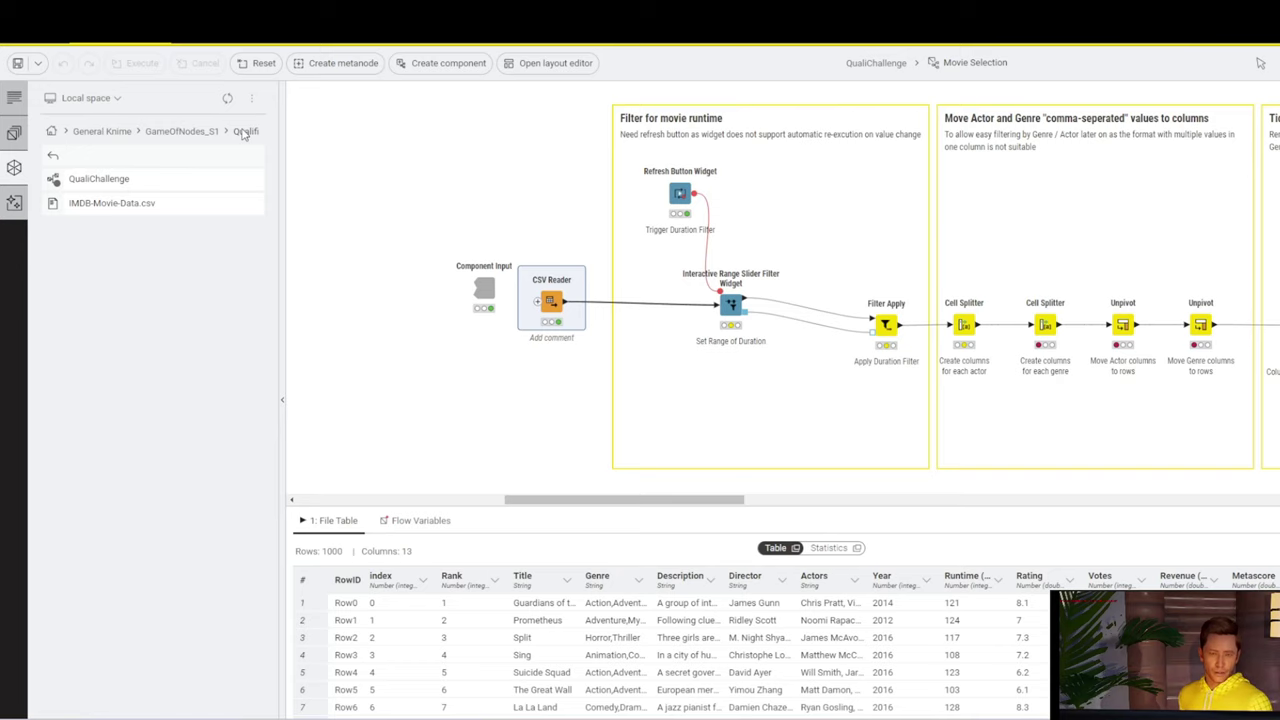
pyautogui.rightClick(556, 316)
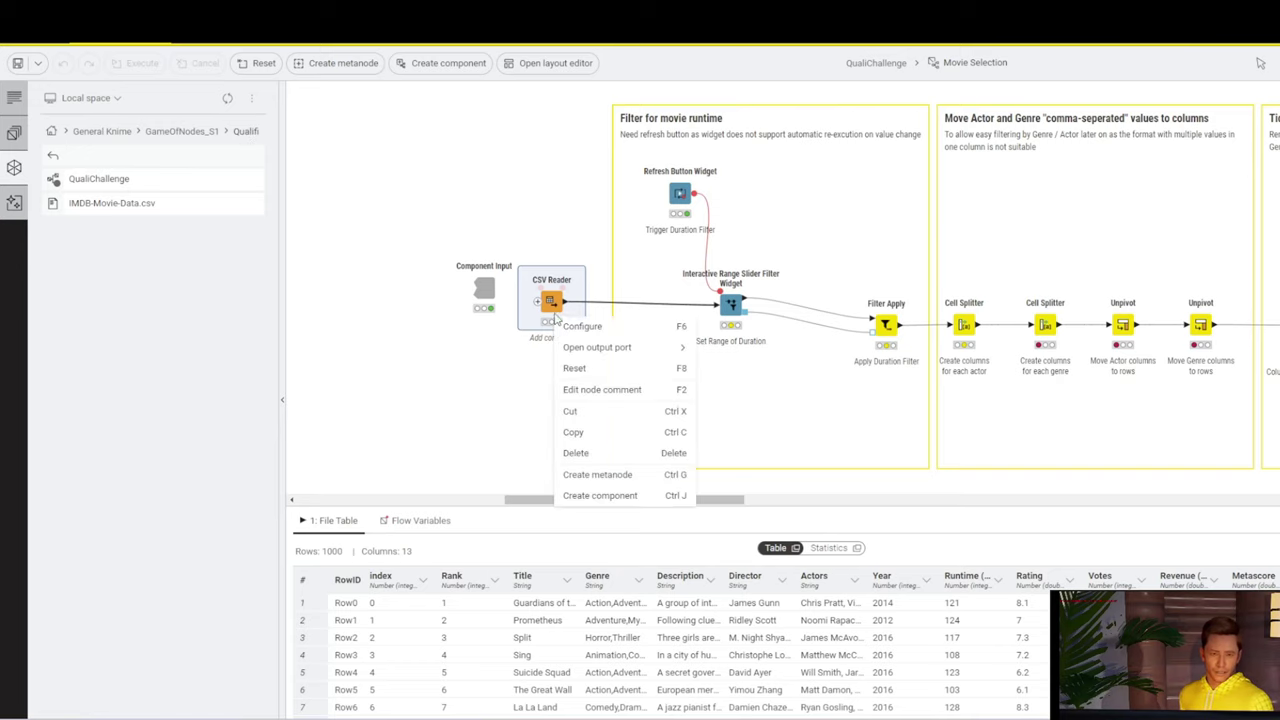
pyautogui.click(582, 328)
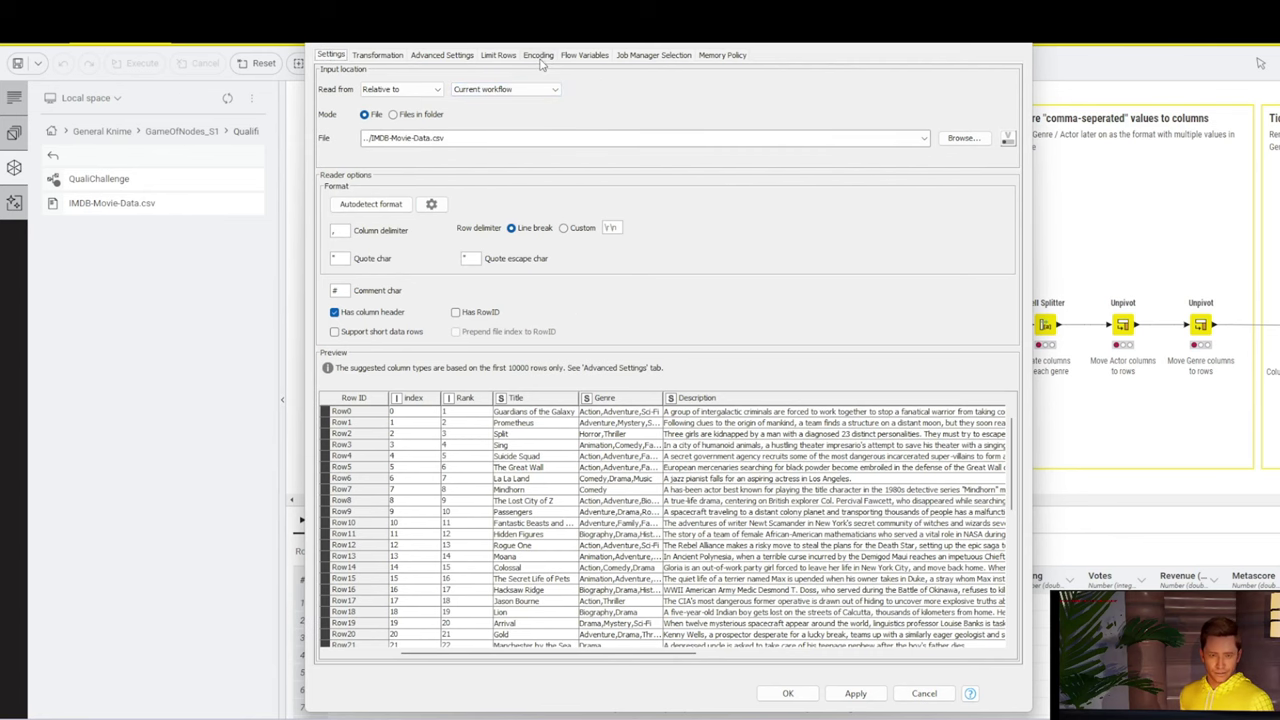
pyautogui.click(537, 56)
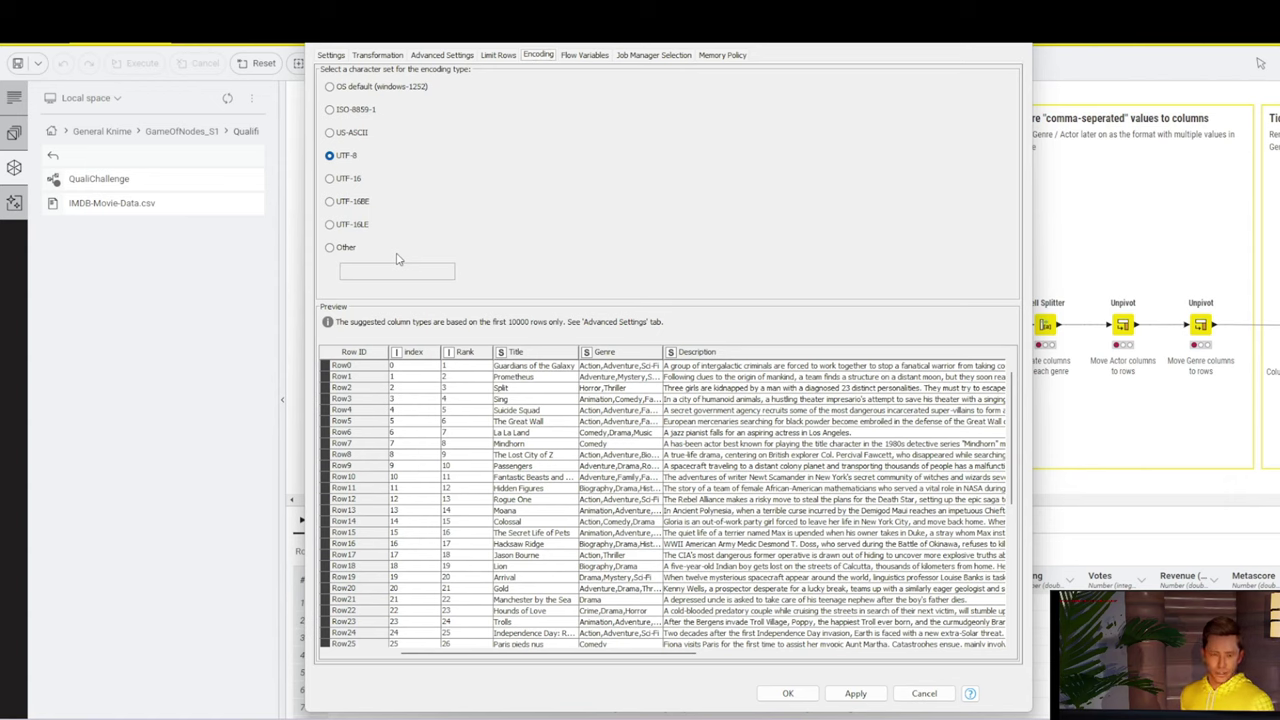
pyautogui.click(329, 155)
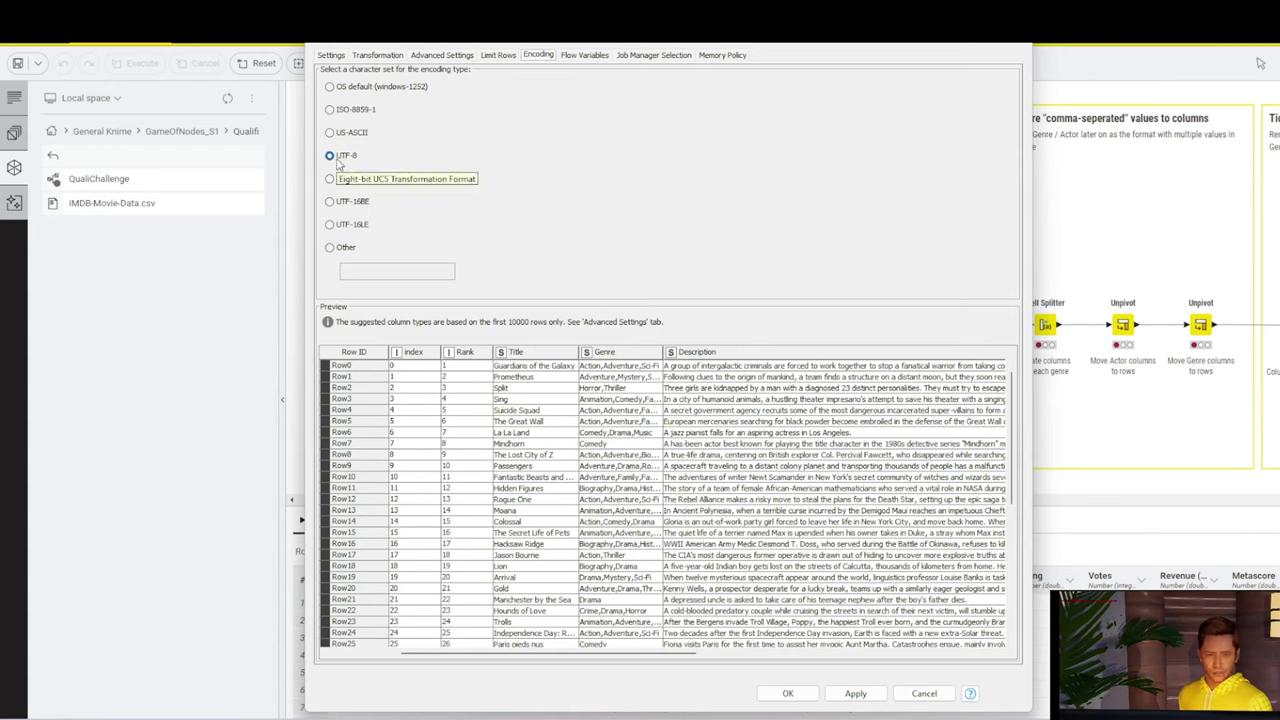
pyautogui.click(788, 693)
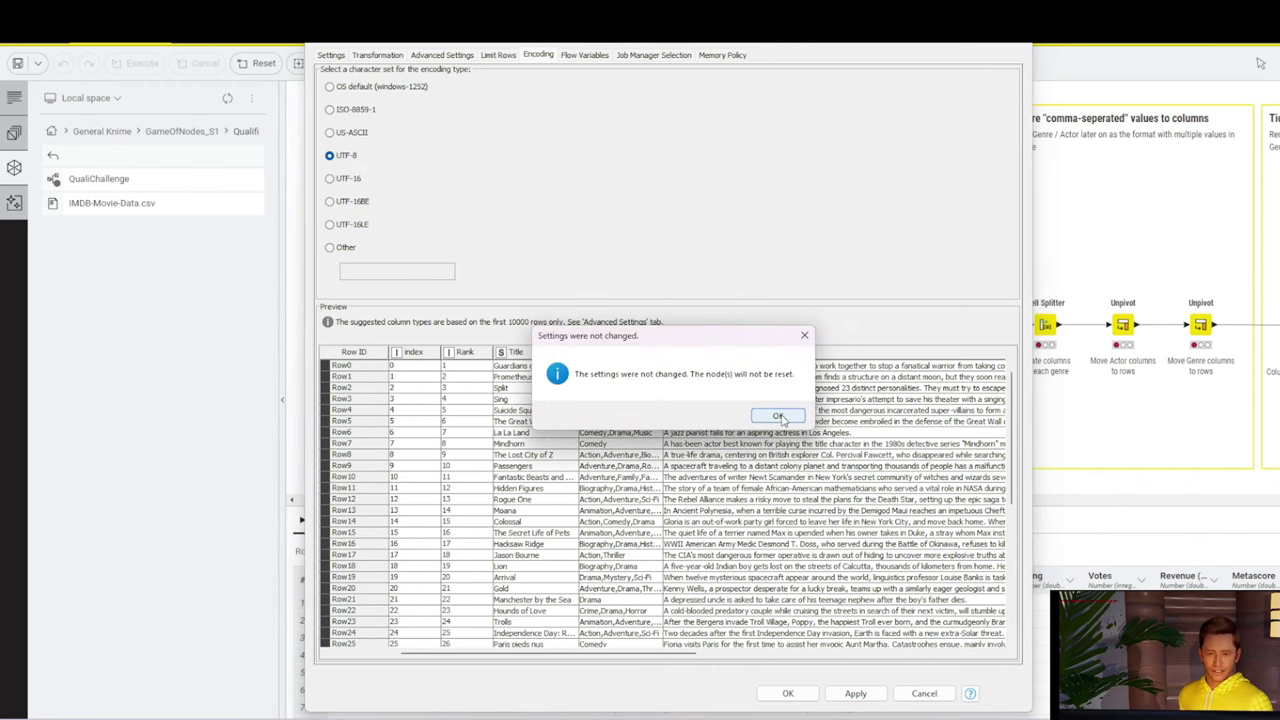
pyautogui.click(777, 414)
pyautogui.scroll(-1, 640, 280)
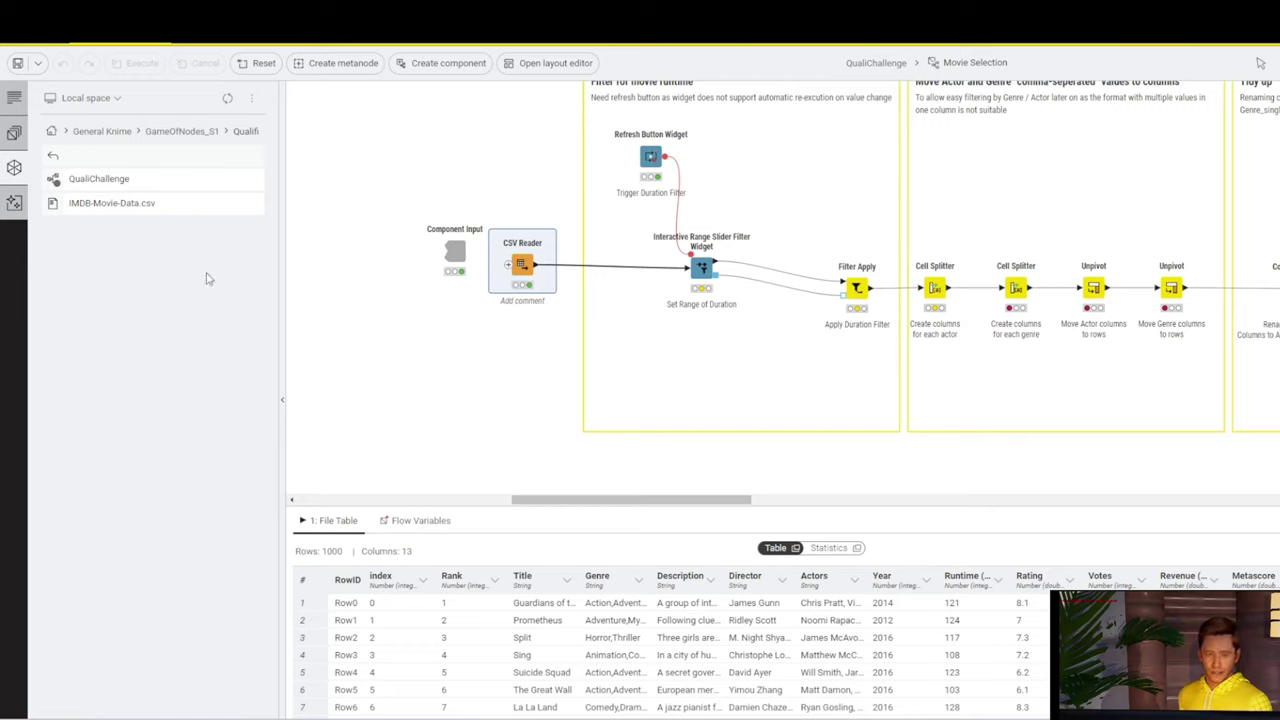
# Drag IMDB-Movie-Data.csv from the local space below the first CSV Reader, then configure the new reader.
pyautogui.click(14, 167)
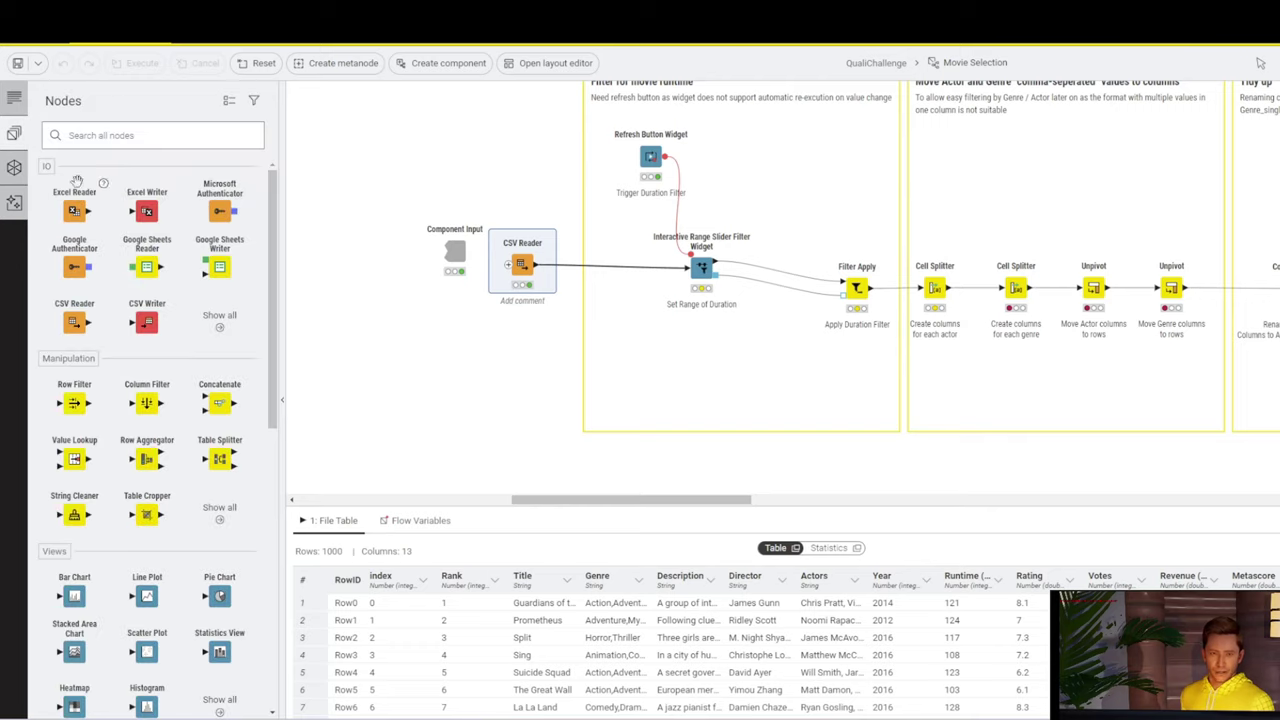
pyautogui.click(14, 133)
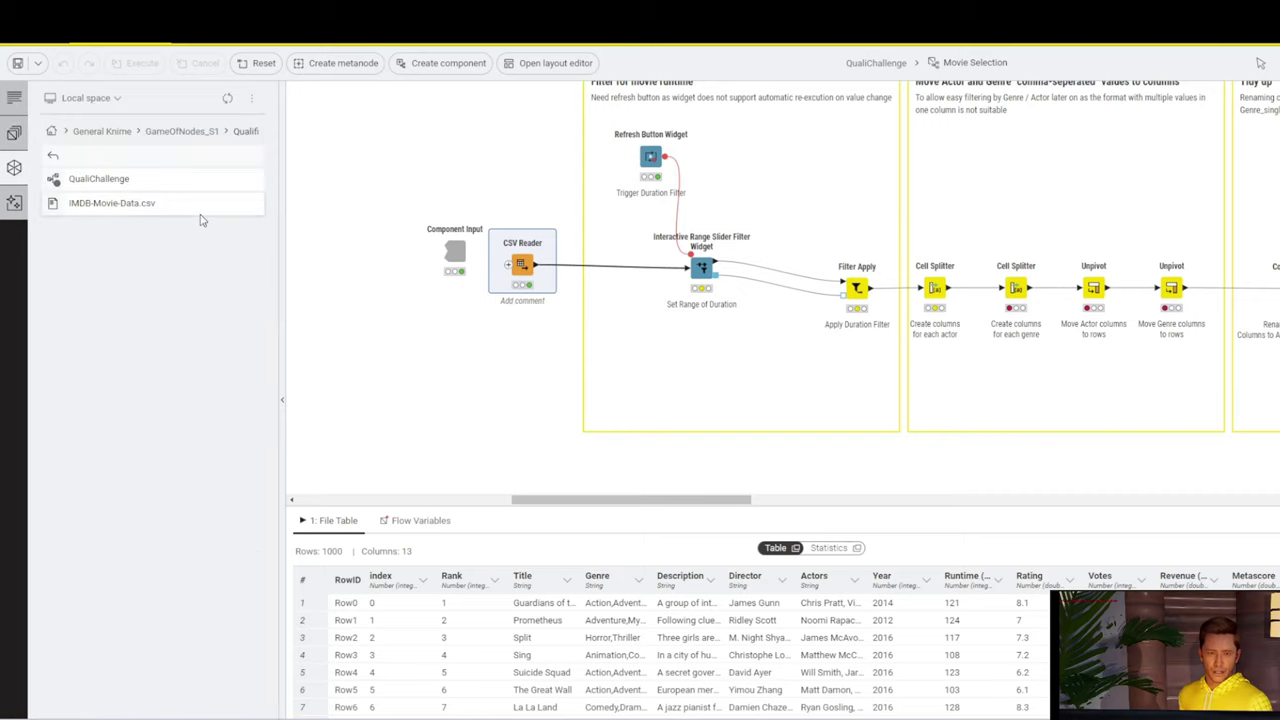
pyautogui.moveTo(104, 205); pyautogui.dragTo(505, 358)
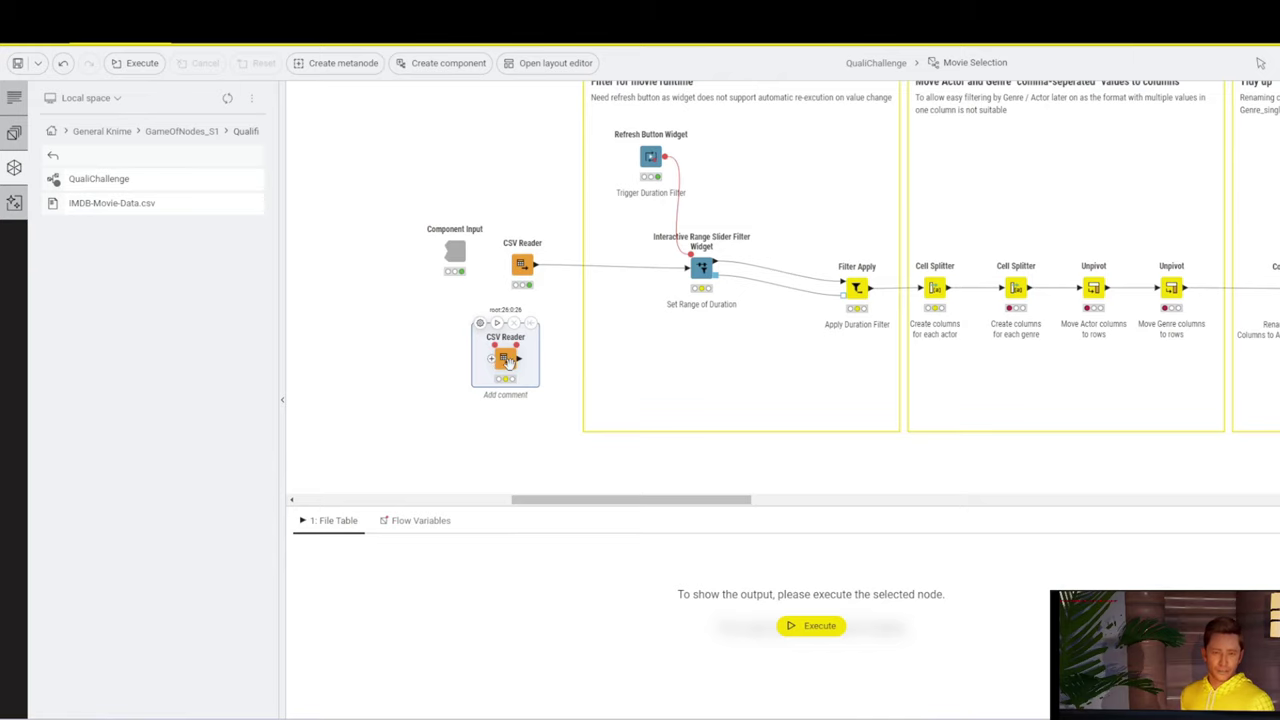
pyautogui.rightClick(507, 362)
pyautogui.click(540, 374)
# Set the new reader's file to IMDB-Movie-Data.csv relative to the current workflow.
pyautogui.click(437, 90)
pyautogui.click(395, 120)
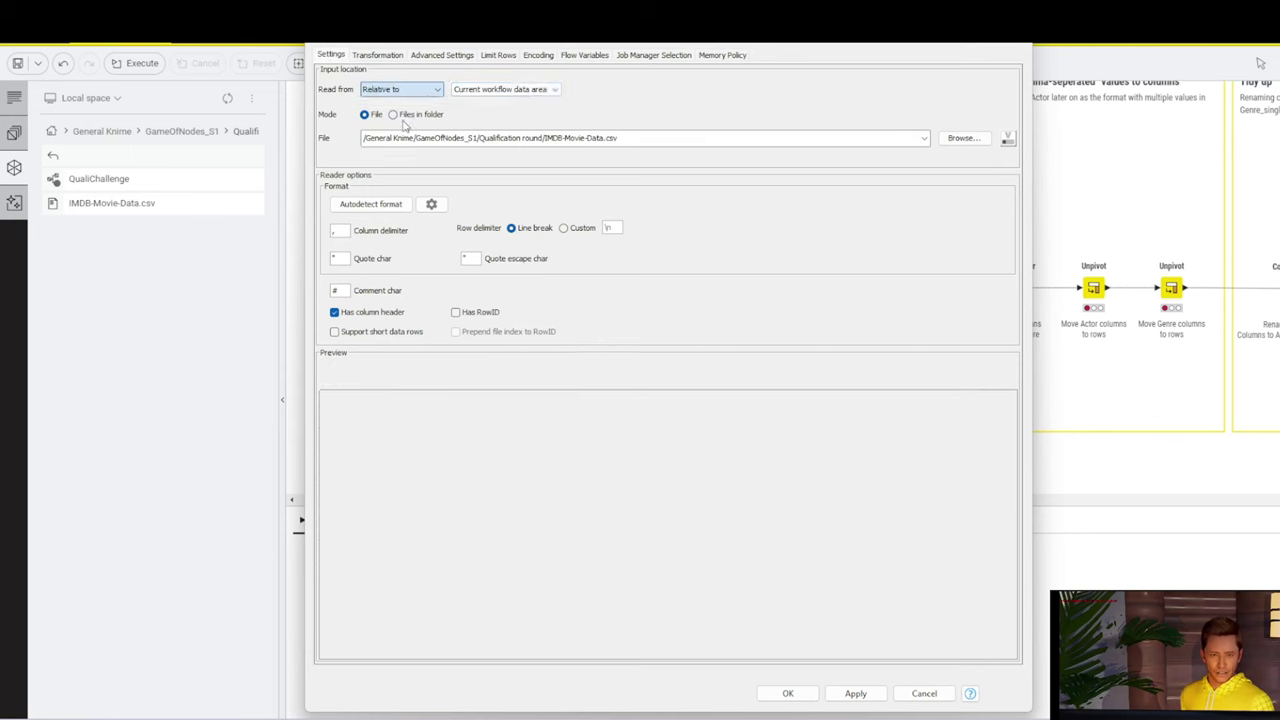
pyautogui.click(963, 137)
pyautogui.click(810, 197)
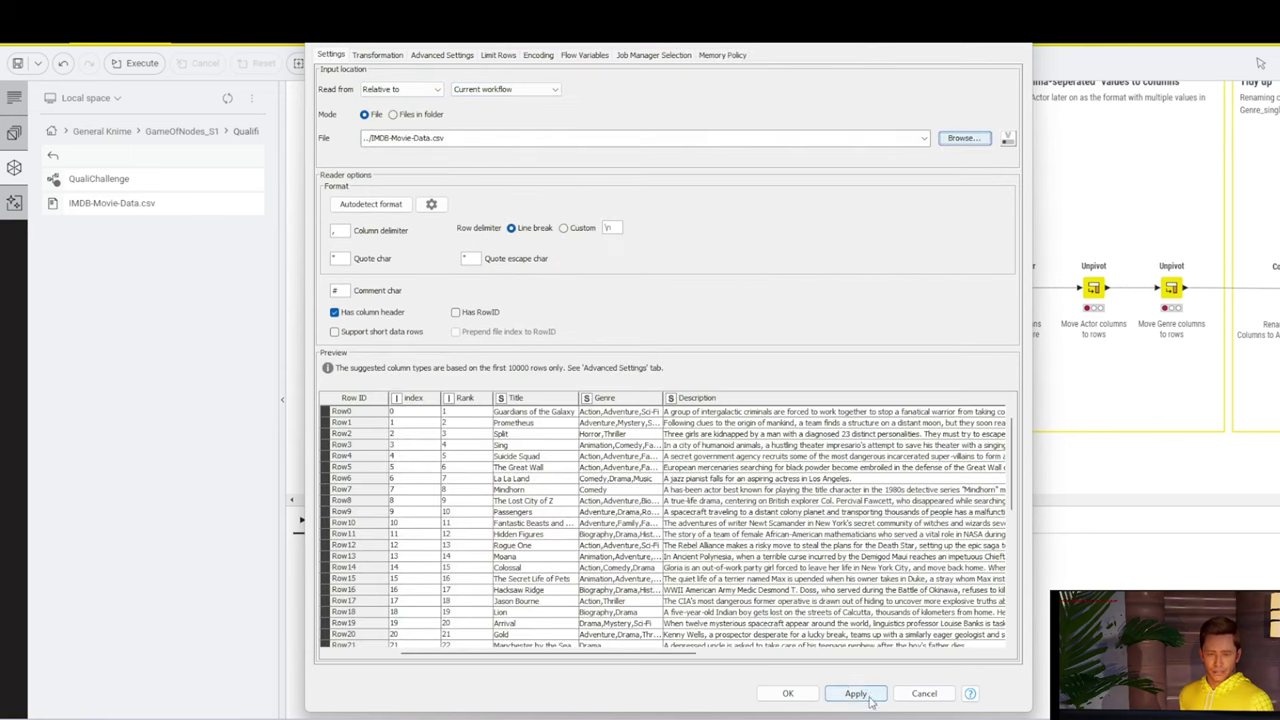
# Switch the encoding to UTF-8 after spotting the garbled title in row 245, and save.
pyautogui.click(540, 58)
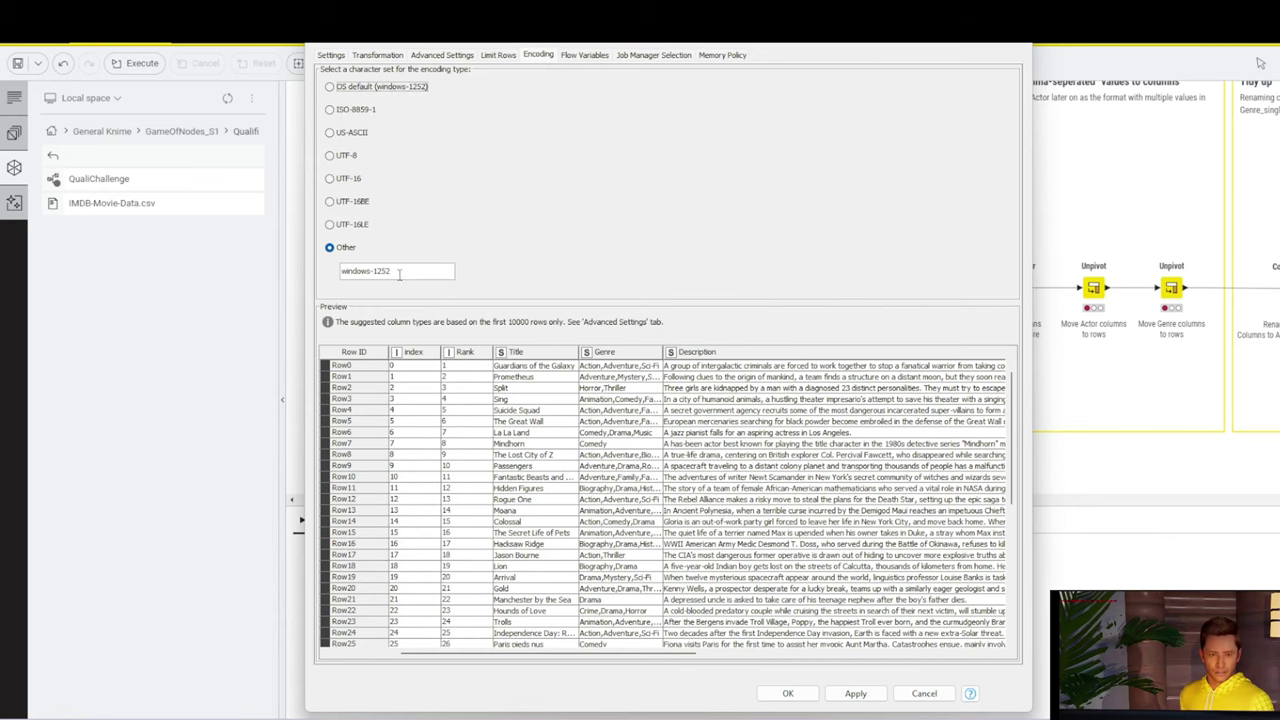
pyautogui.scroll(-8, 632, 505)
pyautogui.scroll(-20, 632, 505)
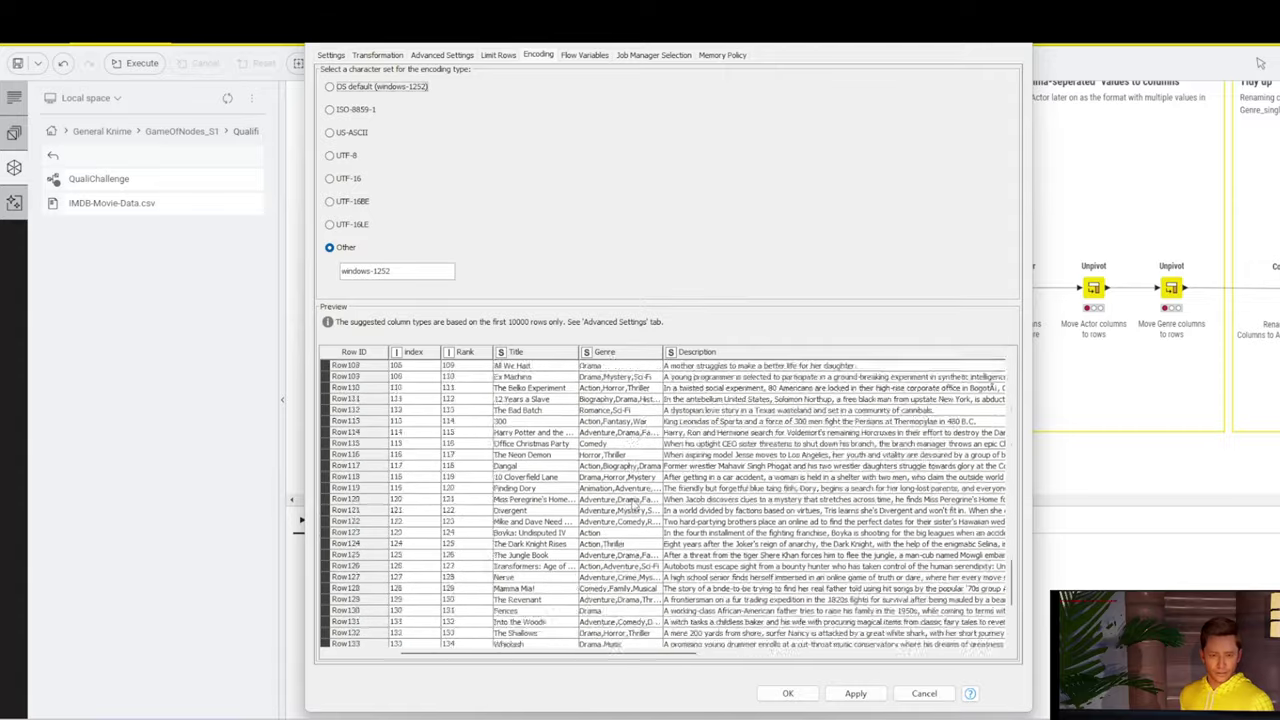
pyautogui.scroll(-20, 634, 505)
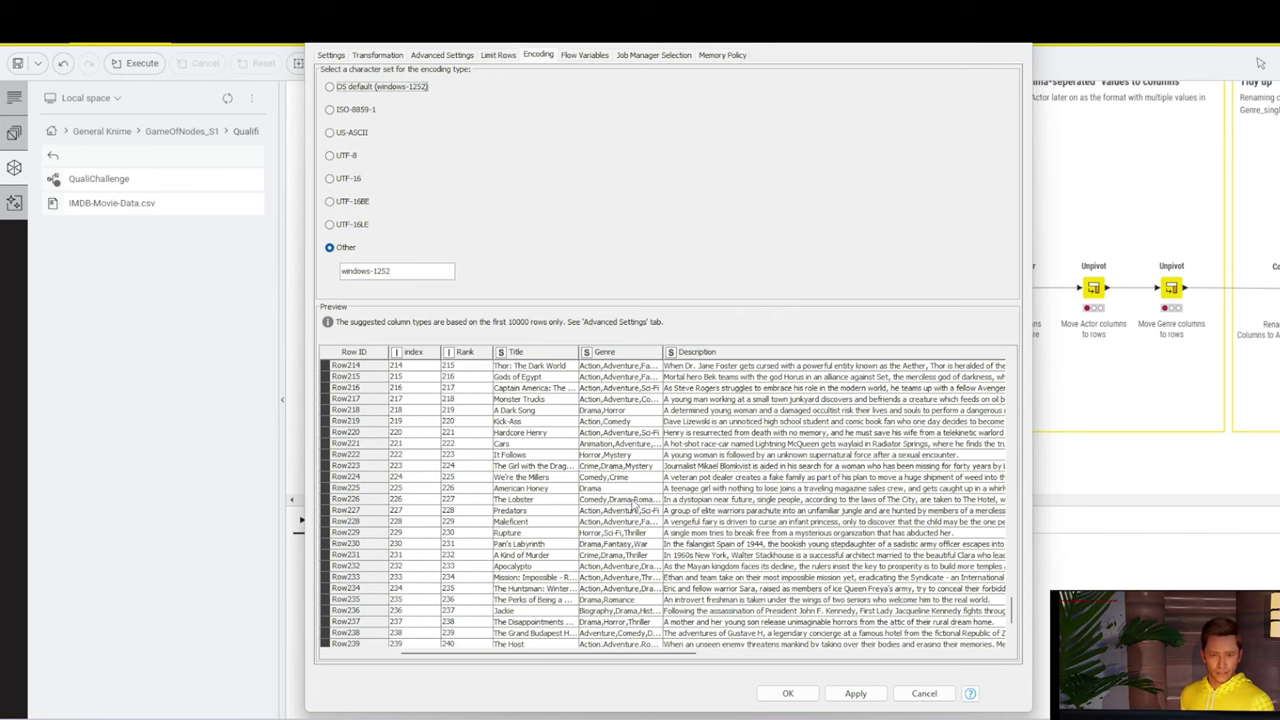
pyautogui.scroll(-6, 634, 505)
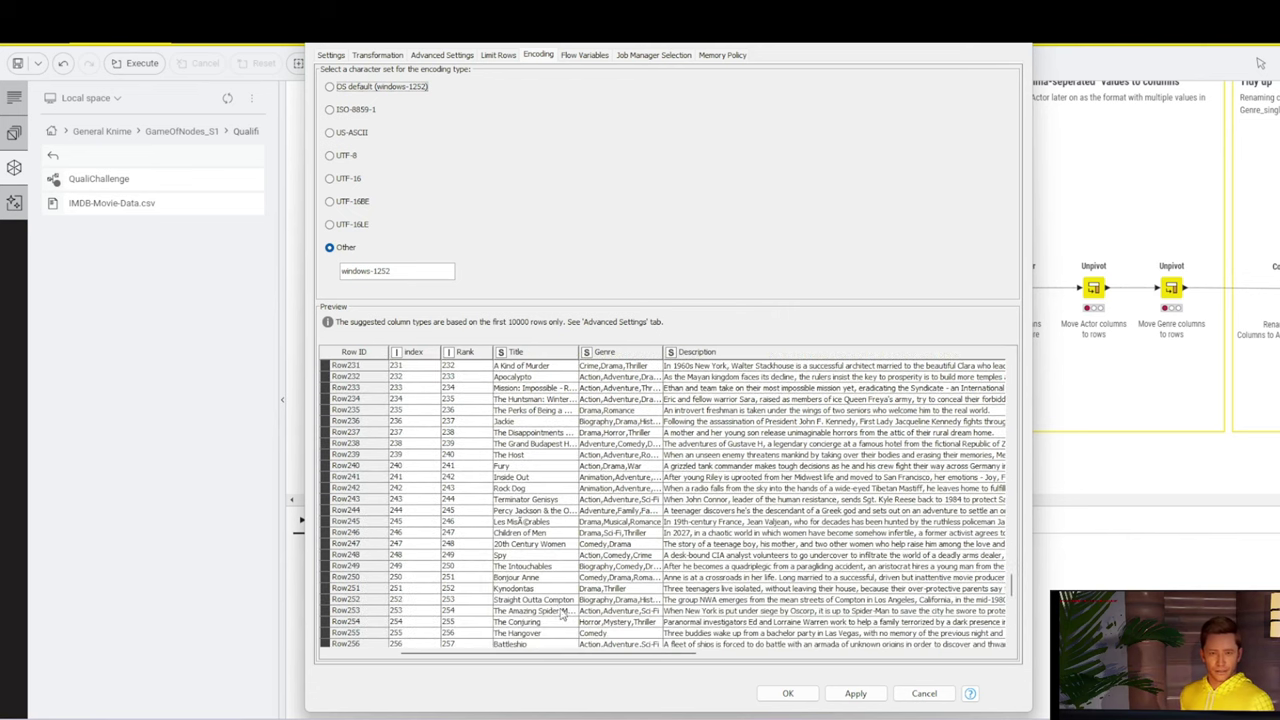
pyautogui.click(531, 522)
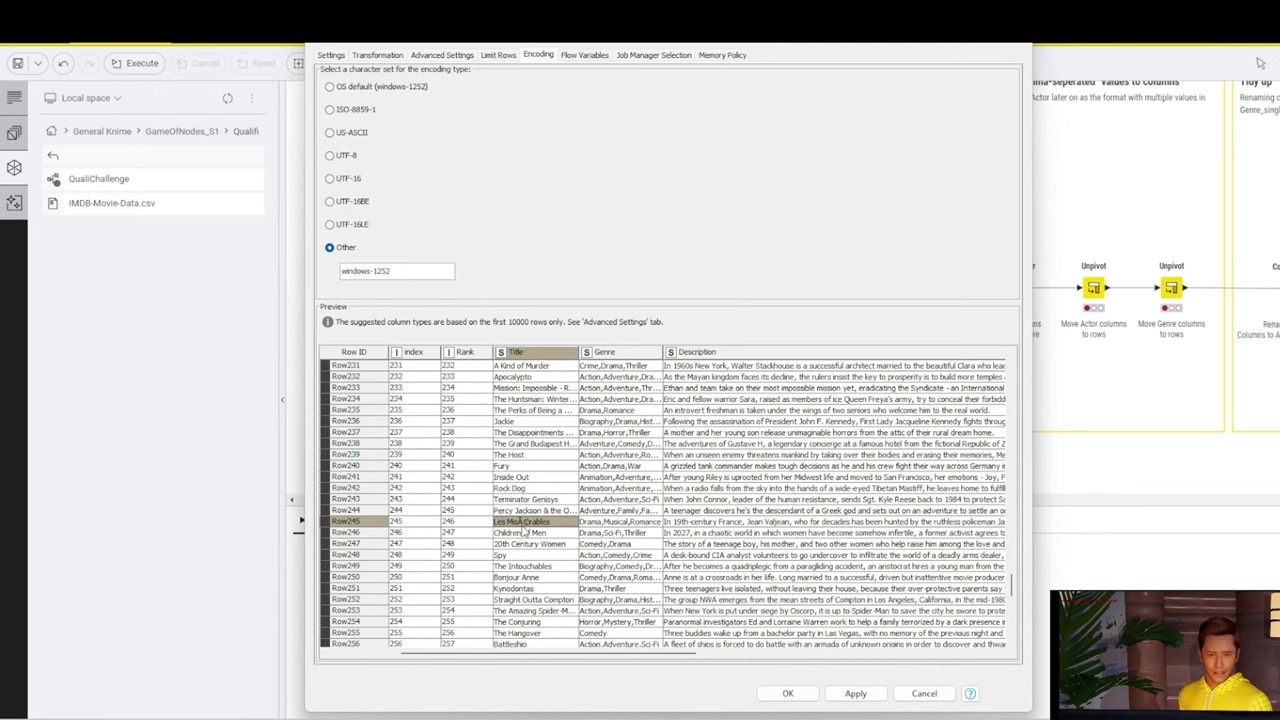
pyautogui.scroll(-1, 521, 528)
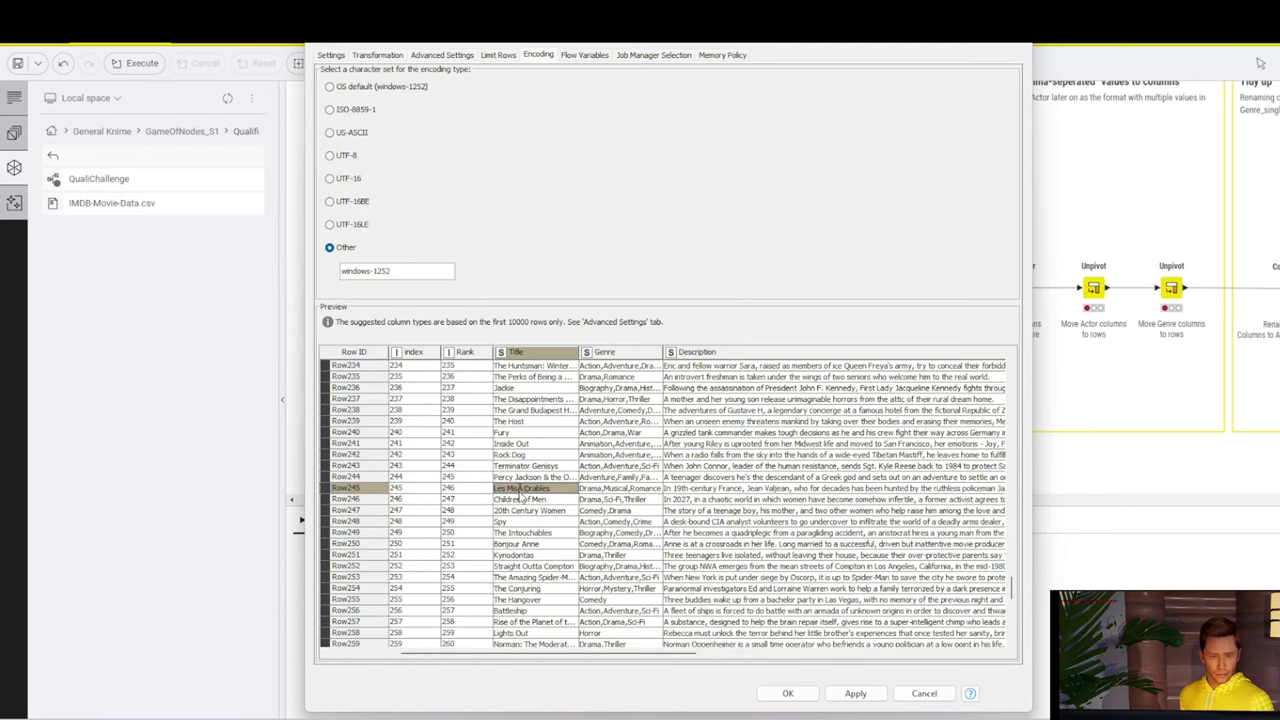
pyautogui.click(346, 155)
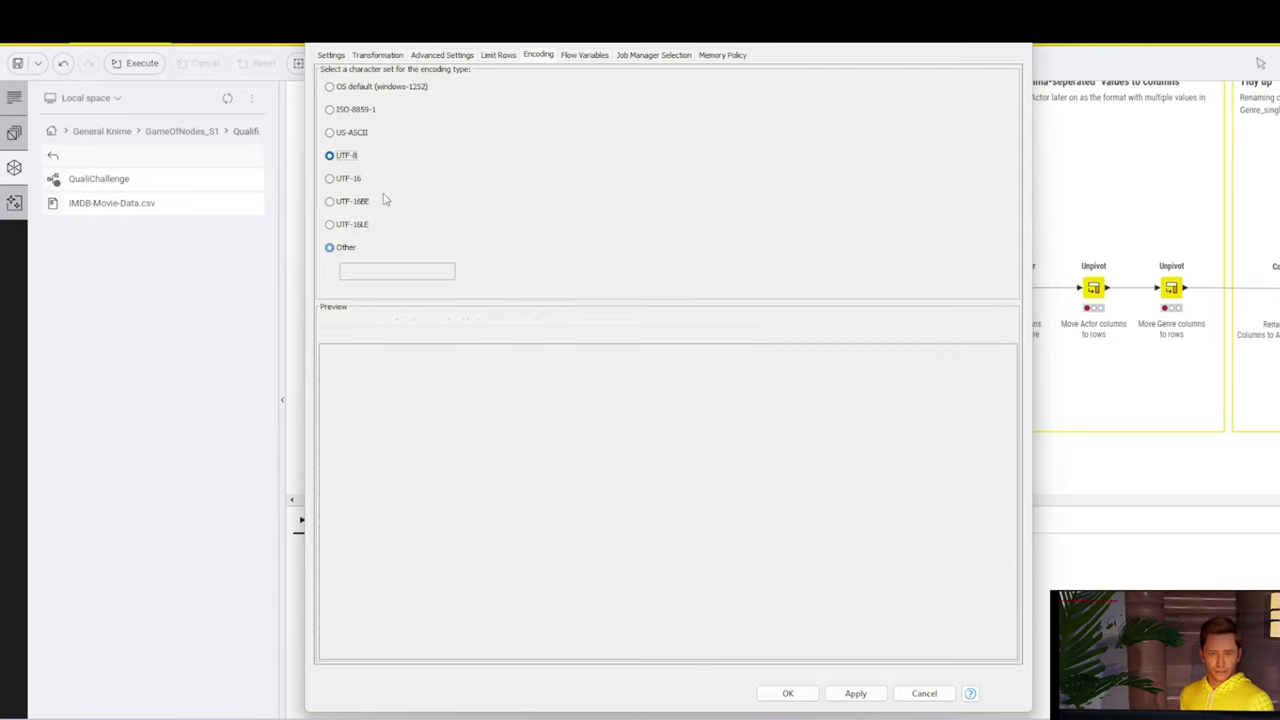
pyautogui.scroll(10, 630, 523)
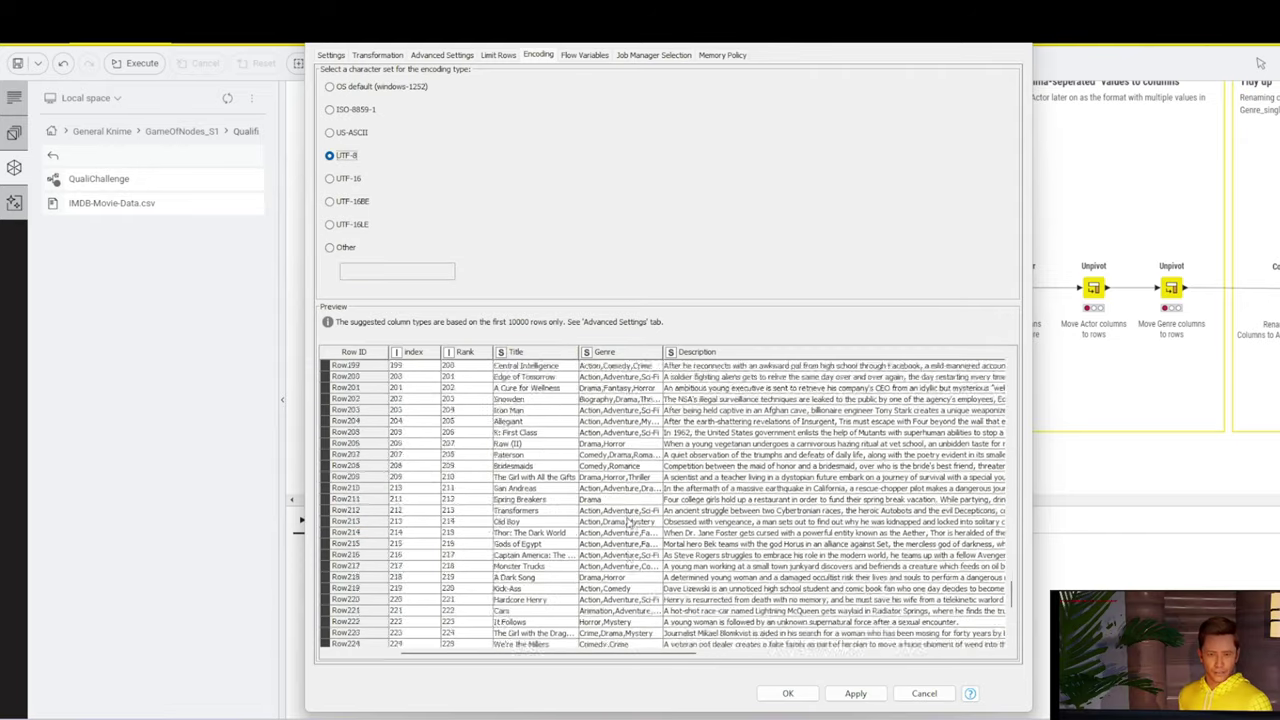
pyautogui.scroll(-13, 629, 524)
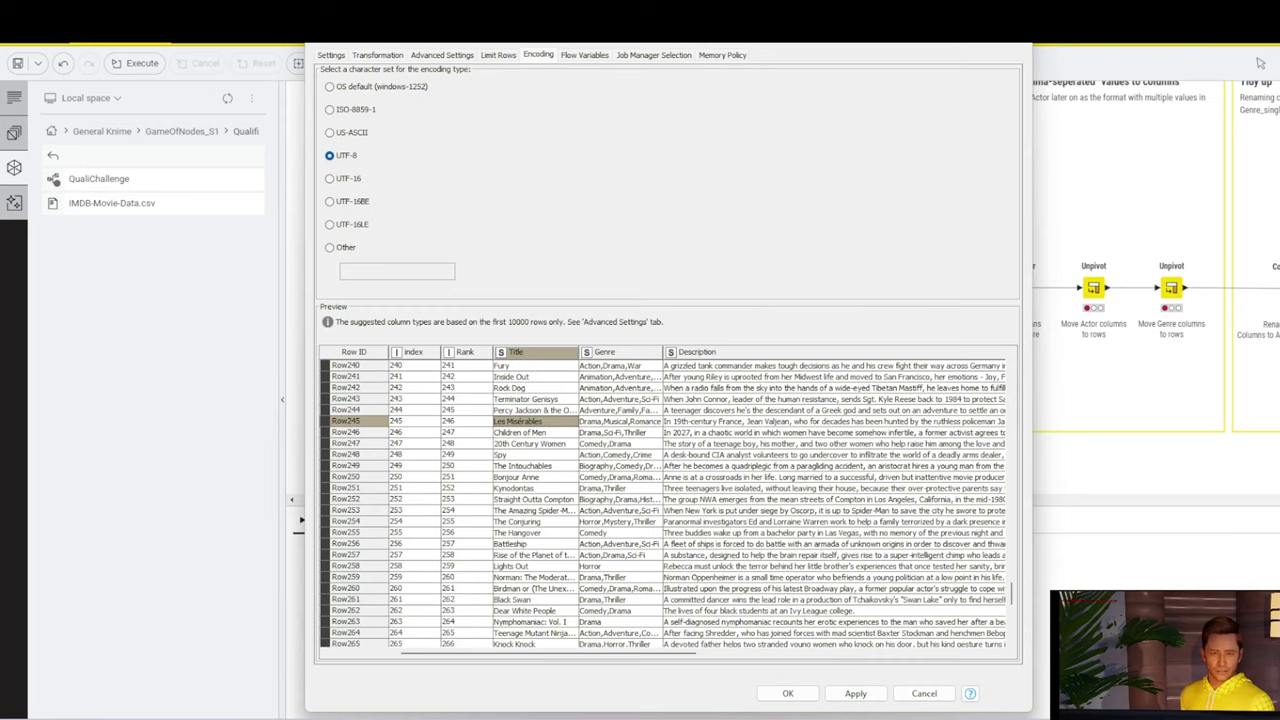
pyautogui.click(800, 692)
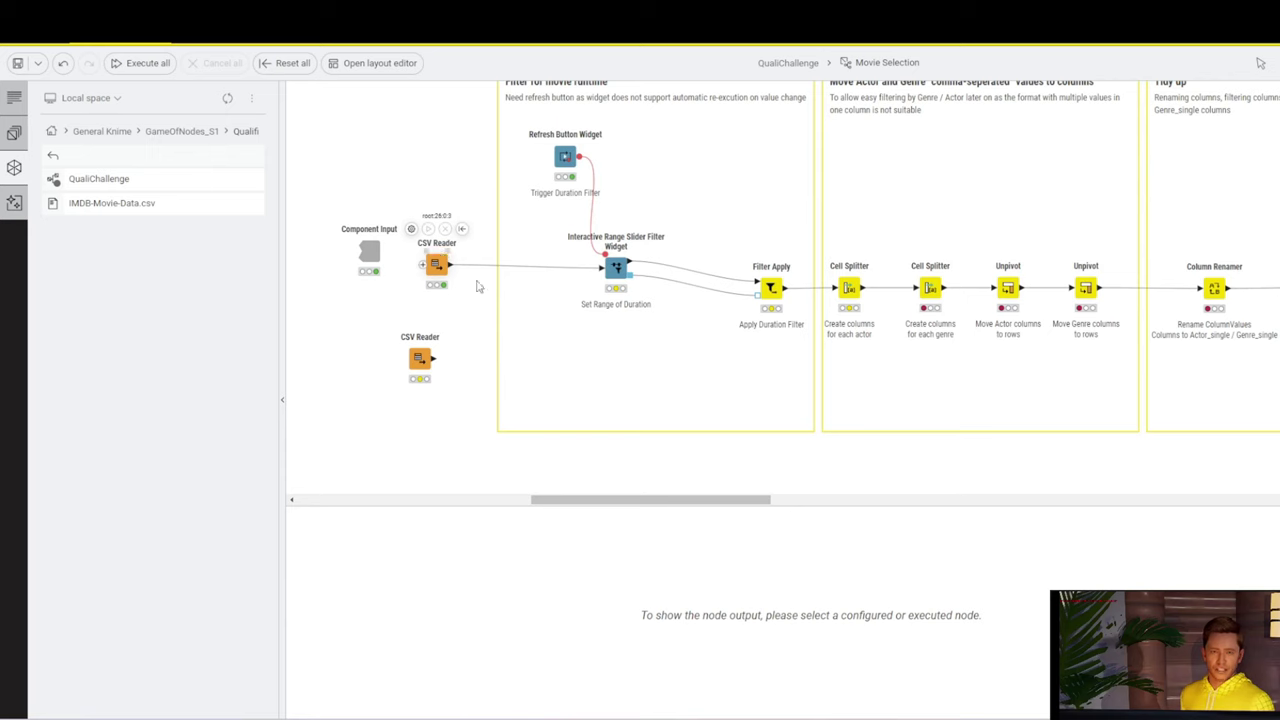
pyautogui.rightClick(622, 272)
pyautogui.click(646, 282)
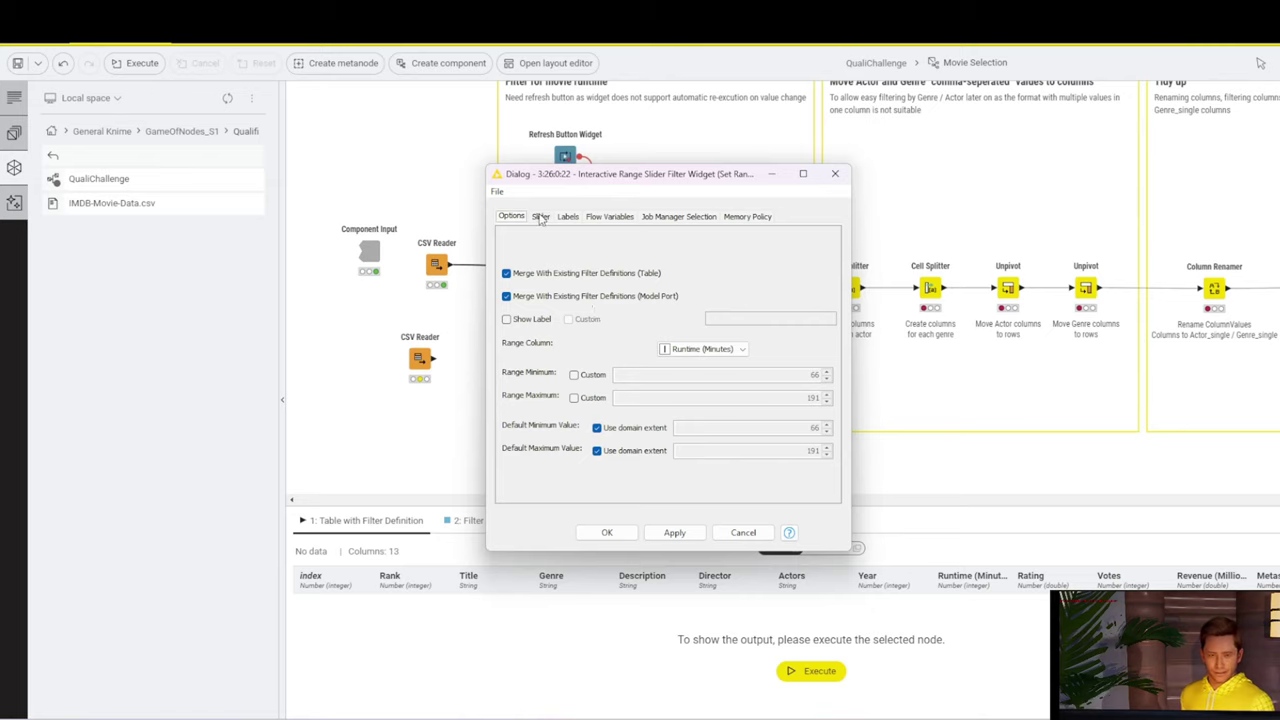
pyautogui.click(540, 217)
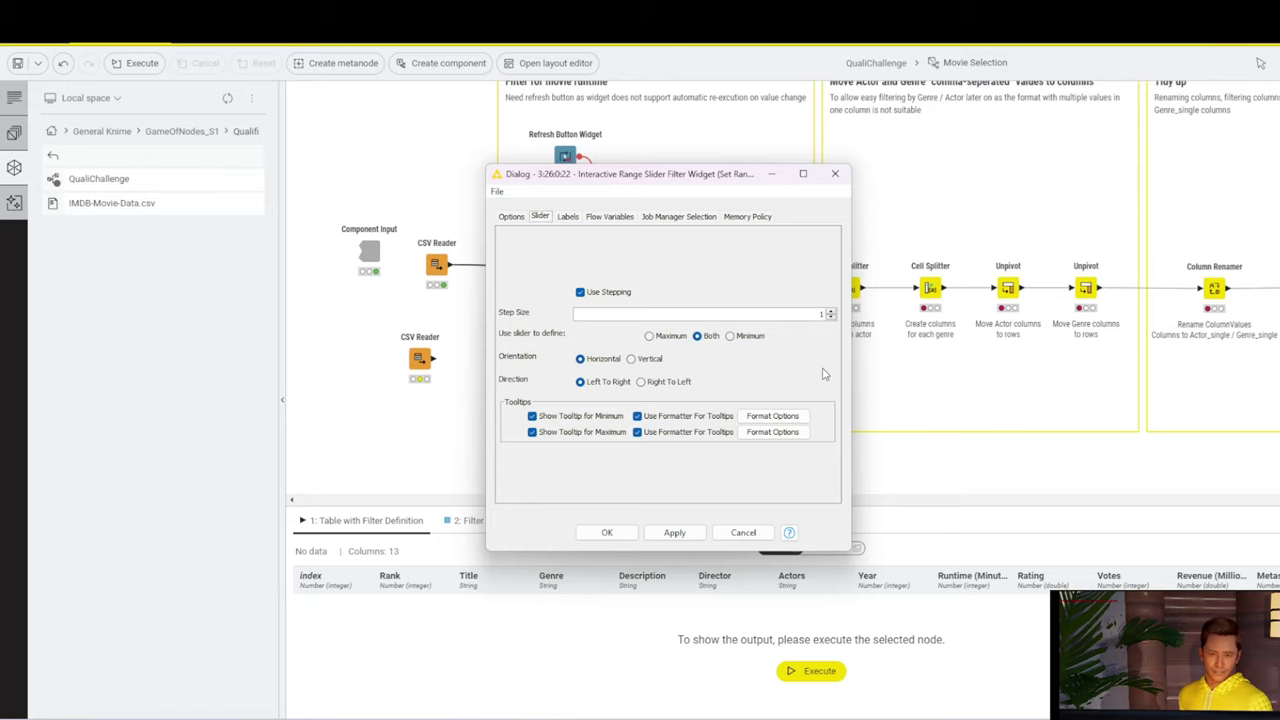
pyautogui.click(835, 174)
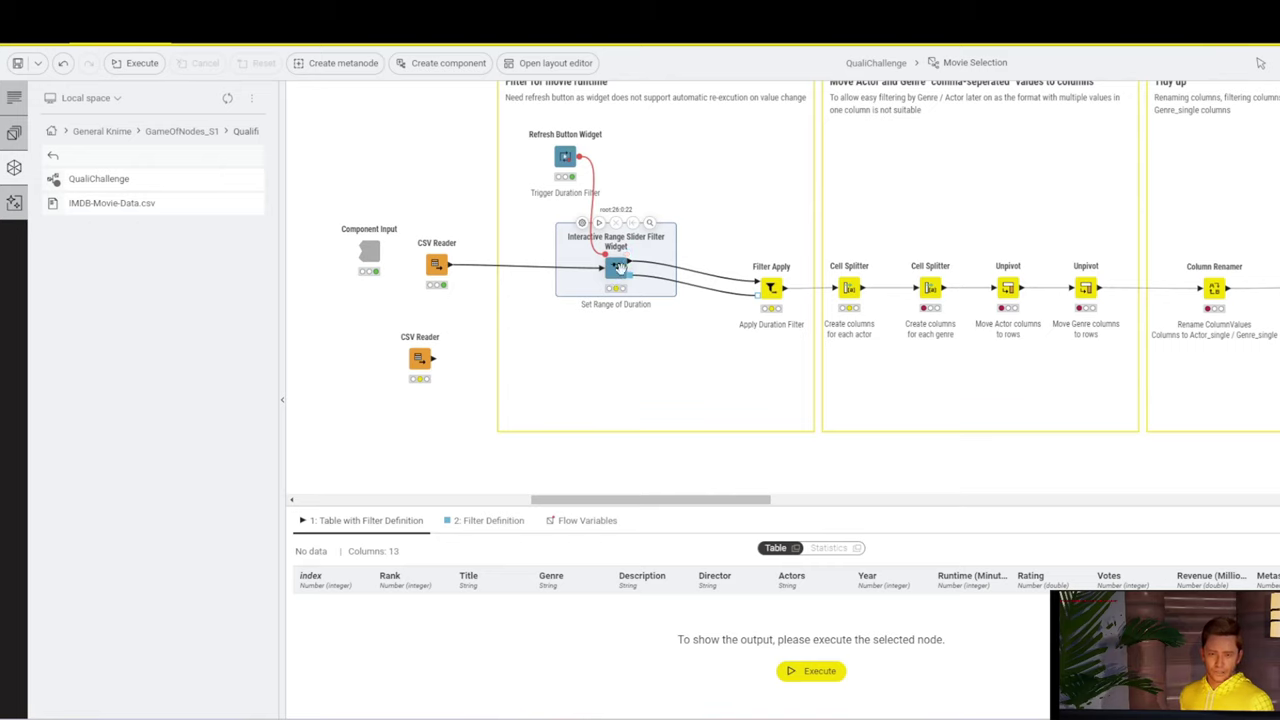
# Execute the Range Slider widget with F7, then Filter Apply, which passes all 1000 movies.
pyautogui.press('F7')
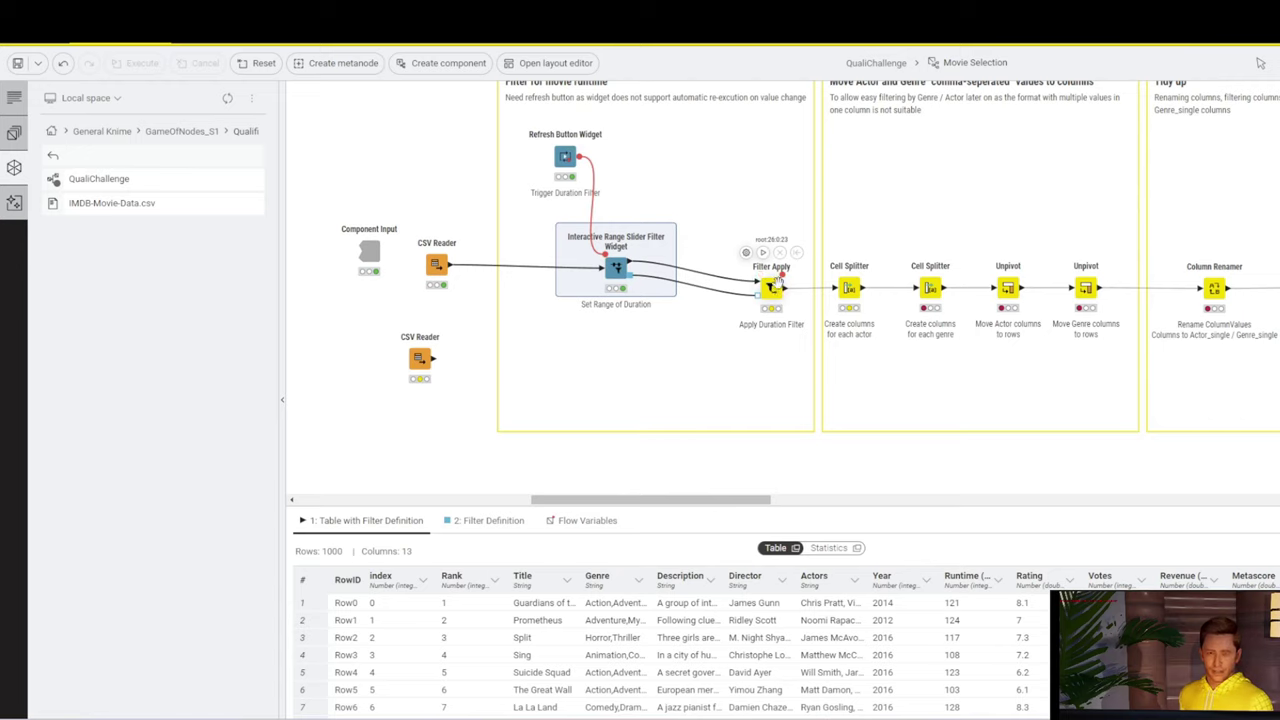
pyautogui.rightClick(772, 290)
pyautogui.click(830, 338)
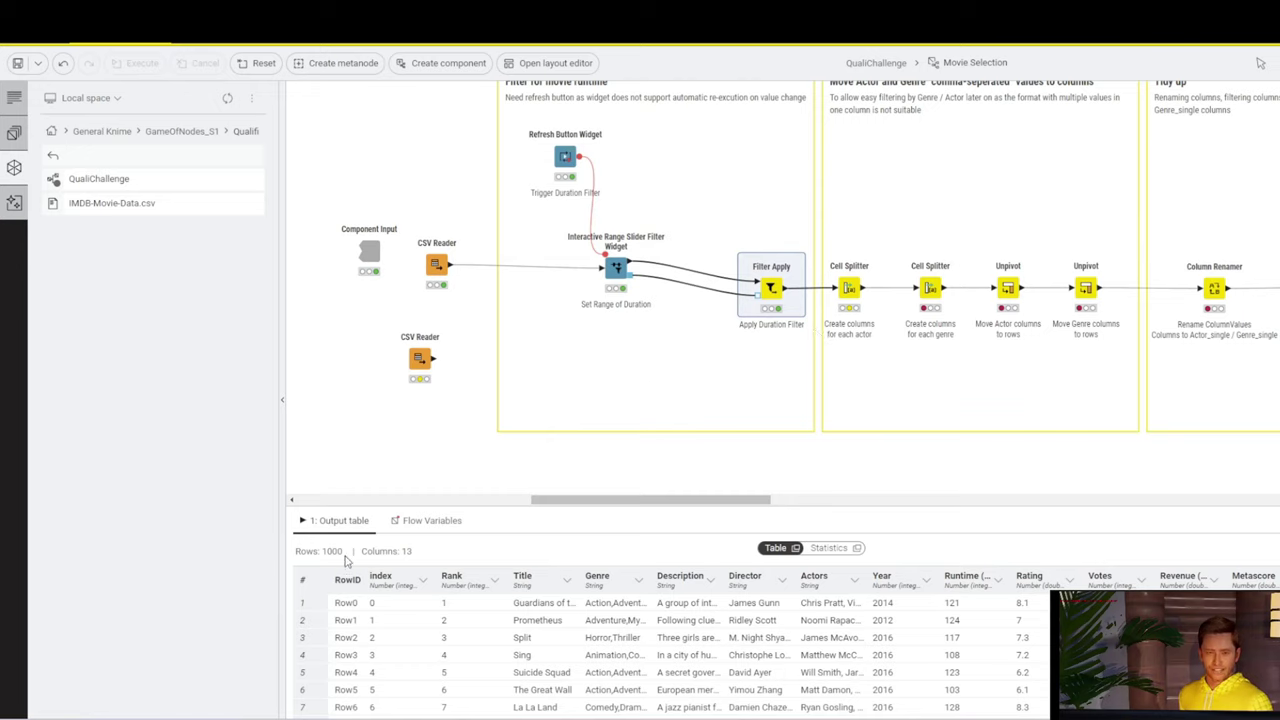
# Narrow the runtime slider range to 105–119 minutes and apply it temporarily.
pyautogui.moveTo(770, 292)
pyautogui.rightClick(616, 278)
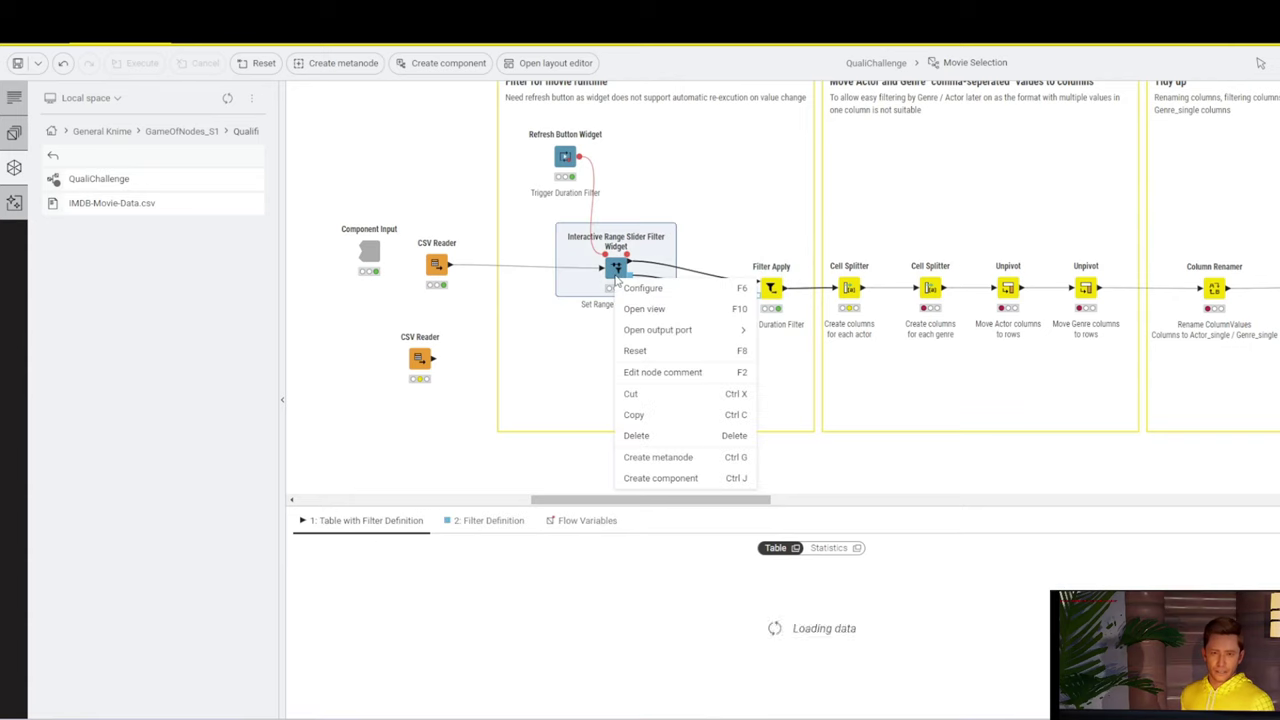
pyautogui.click(648, 311)
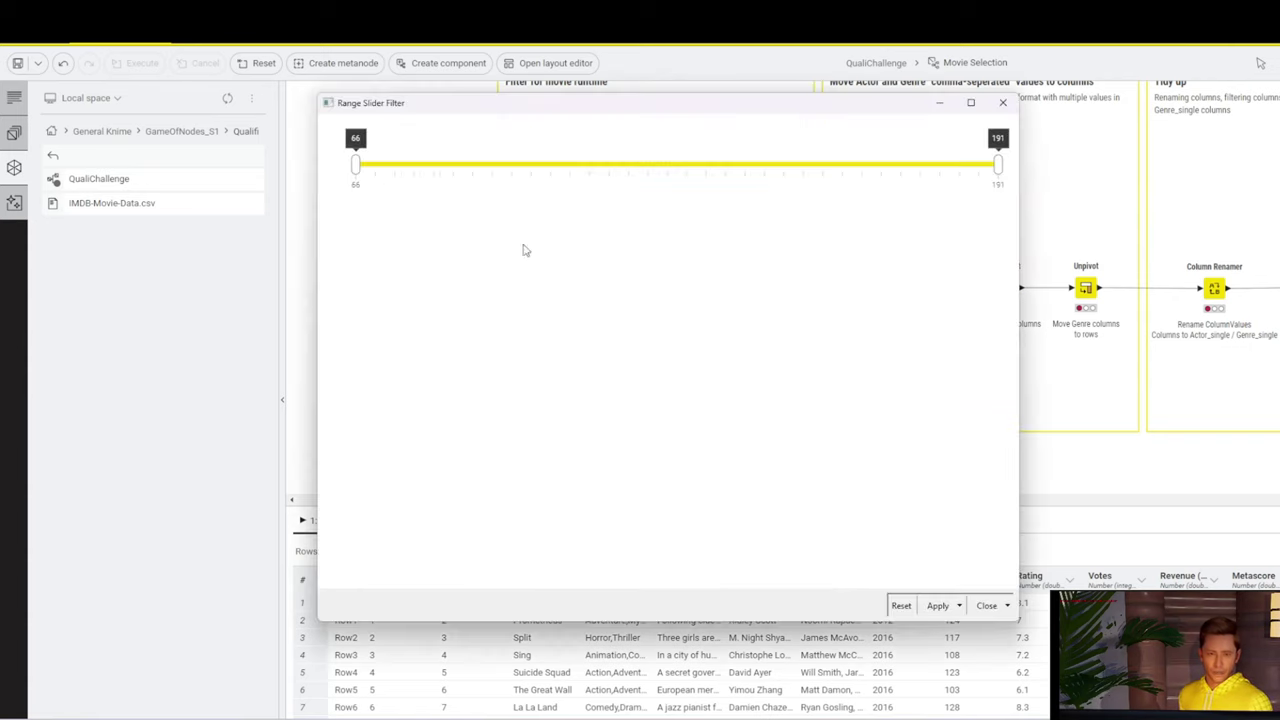
pyautogui.moveTo(355, 165); pyautogui.dragTo(556, 165)
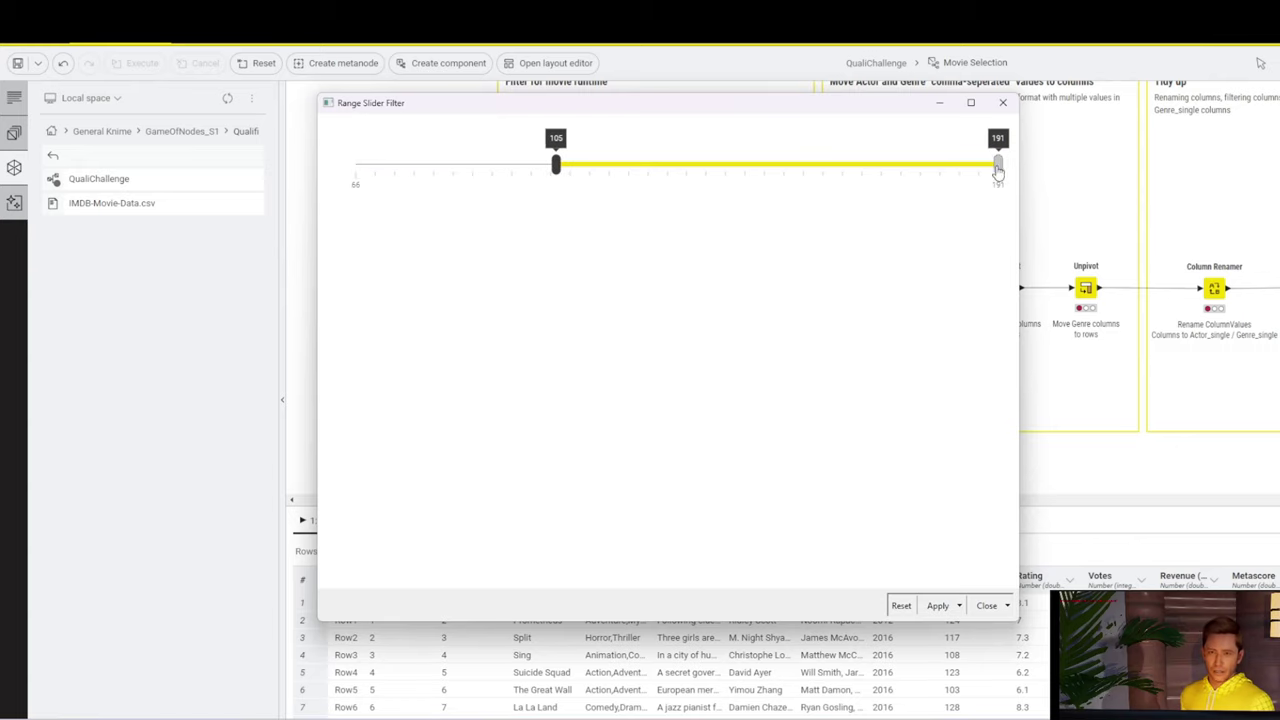
pyautogui.moveTo(997, 170); pyautogui.dragTo(627, 165)
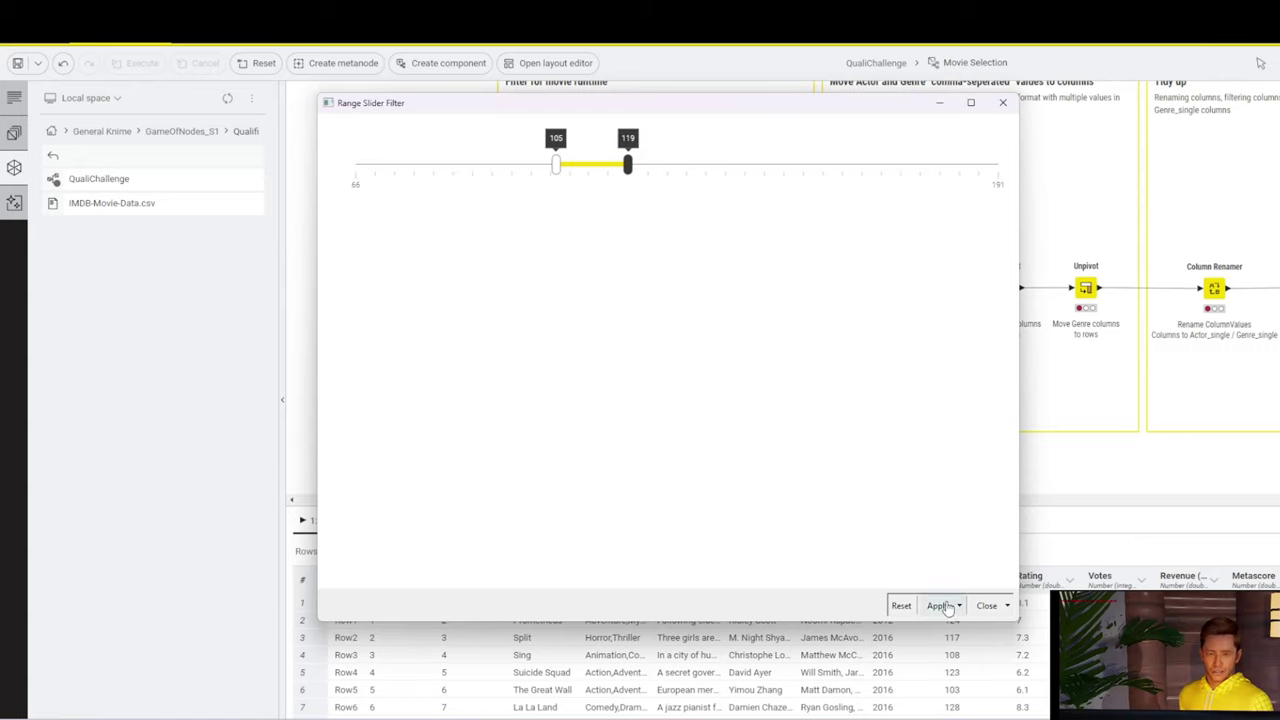
pyautogui.click(945, 606)
pyautogui.click(689, 405)
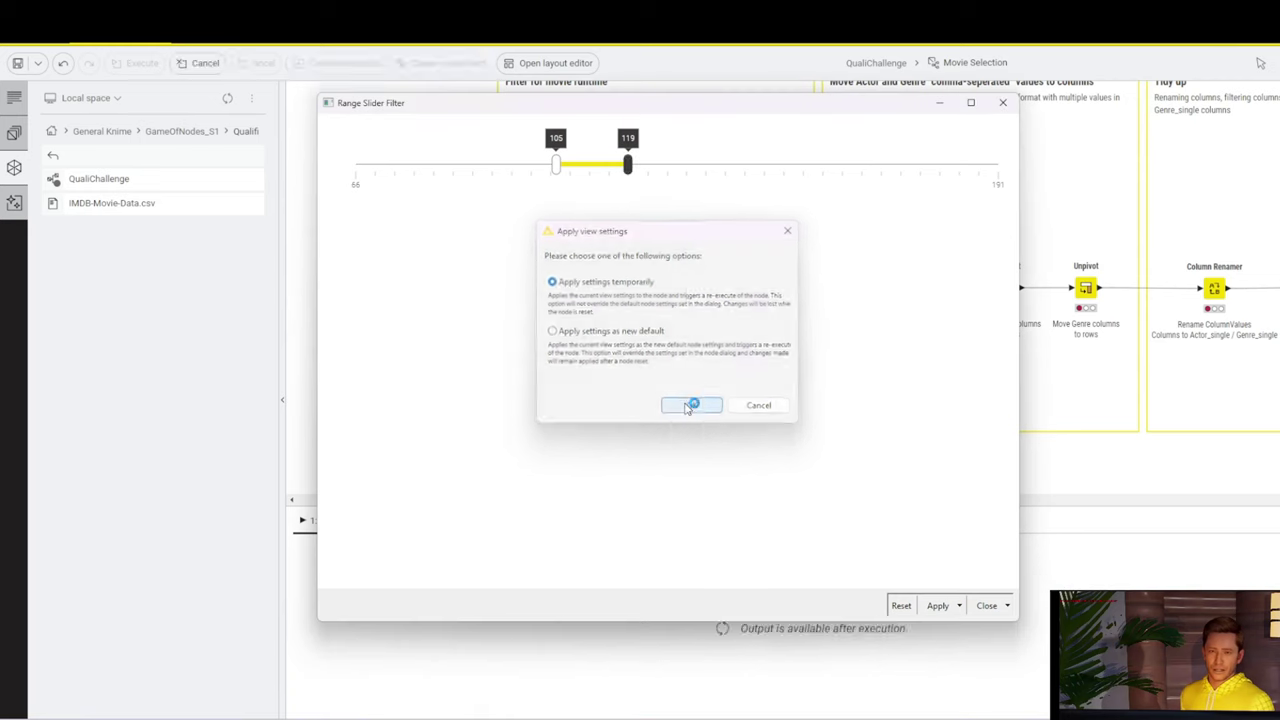
pyautogui.click(986, 606)
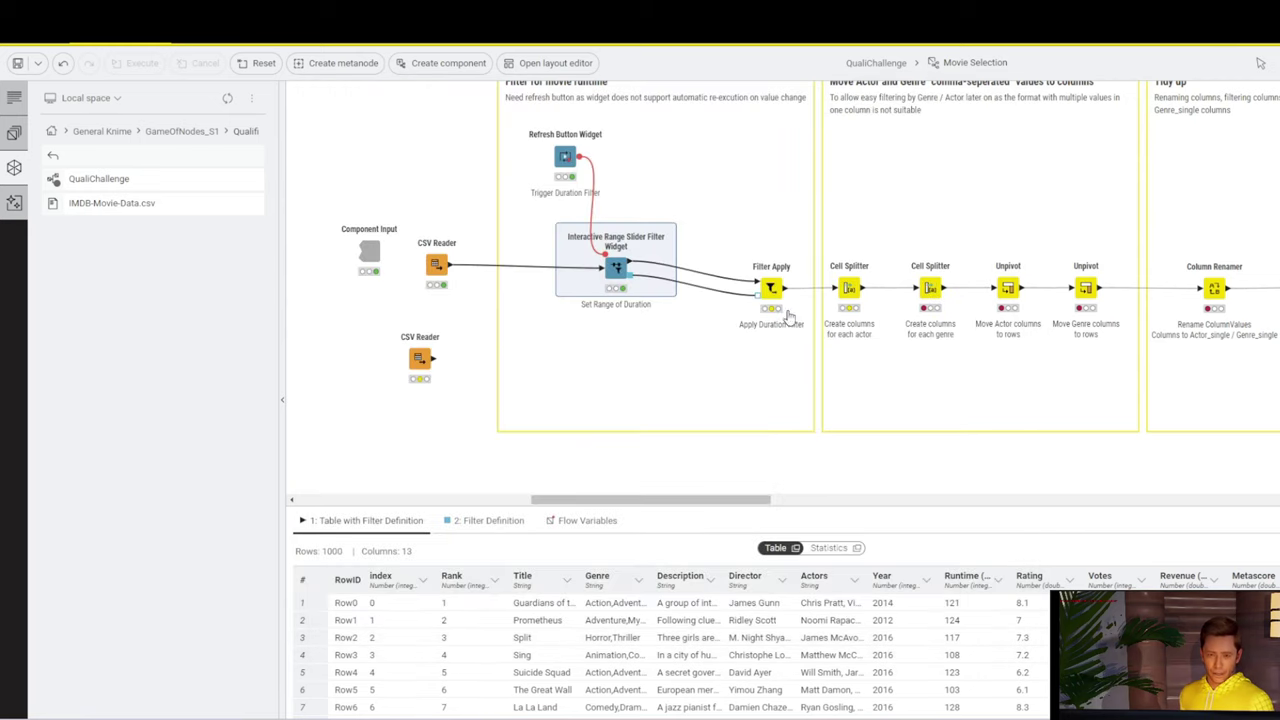
# Re-execute the Filter Apply node with the new runtime range.
pyautogui.moveTo(628, 268)
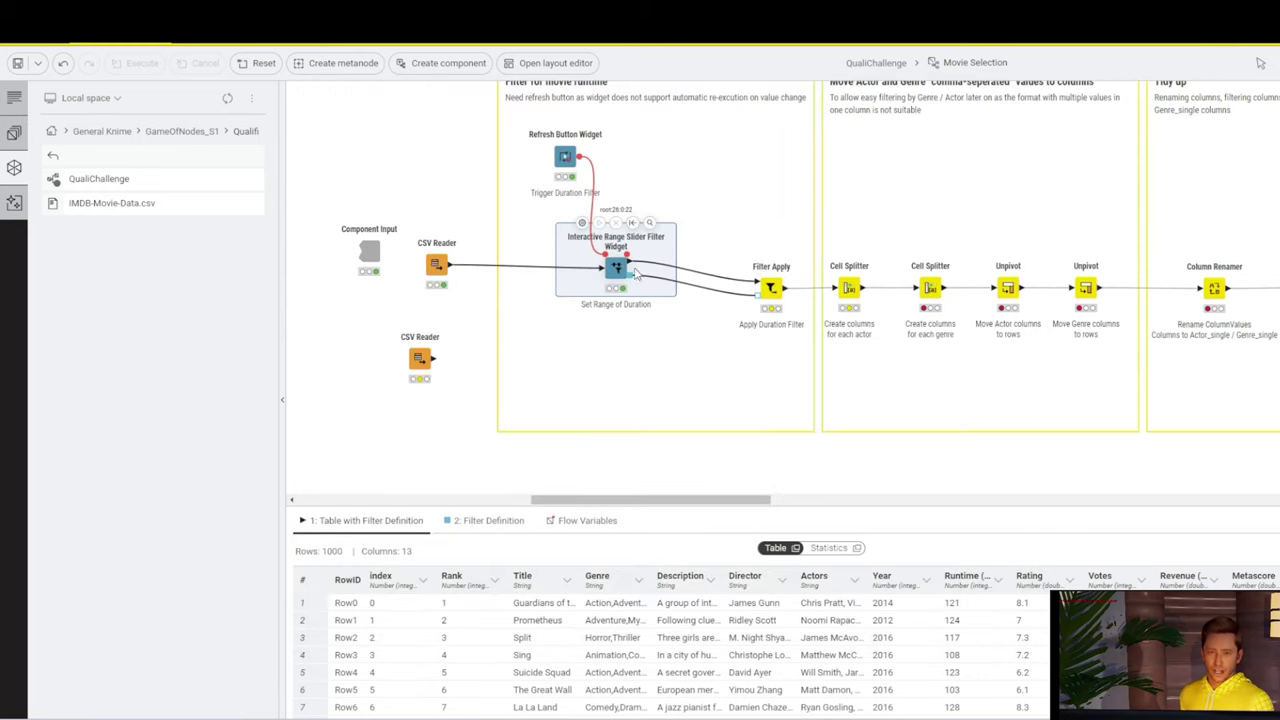
pyautogui.click(774, 290)
pyautogui.rightClick(774, 290)
pyautogui.click(806, 331)
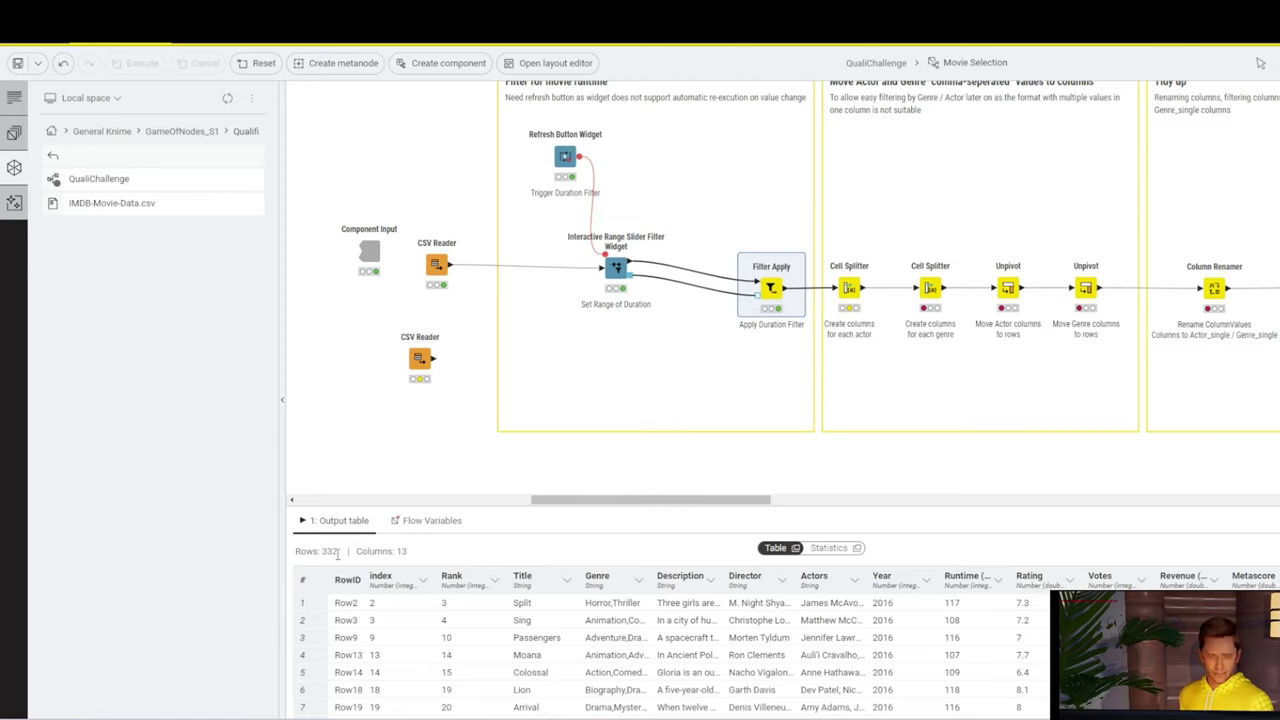
pyautogui.moveTo(768, 286)
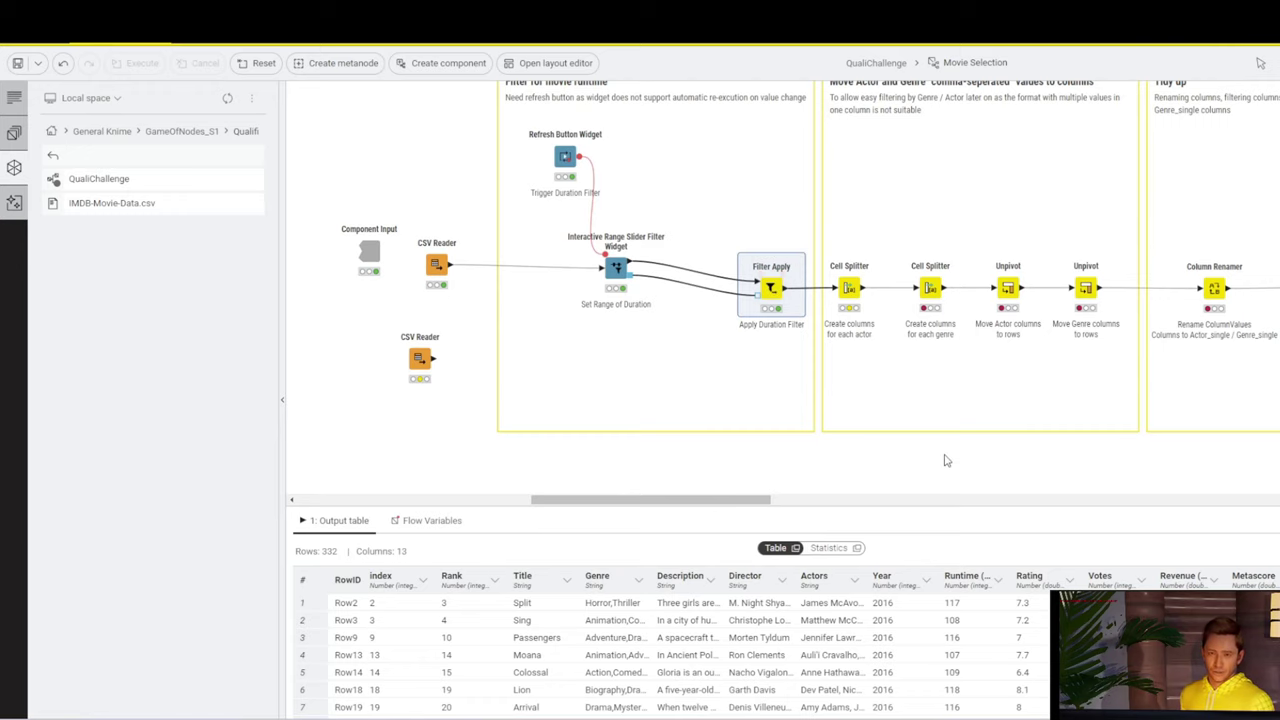
pyautogui.scroll(2, 946, 461)
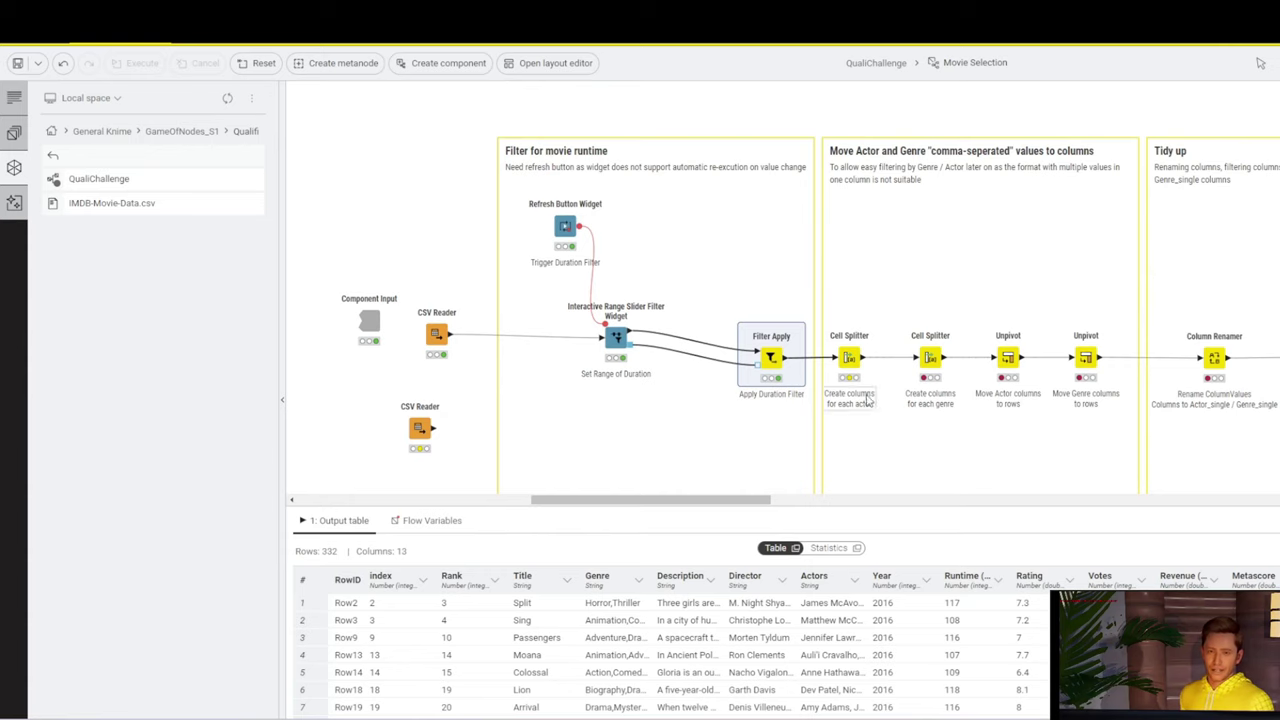
pyautogui.click(796, 548)
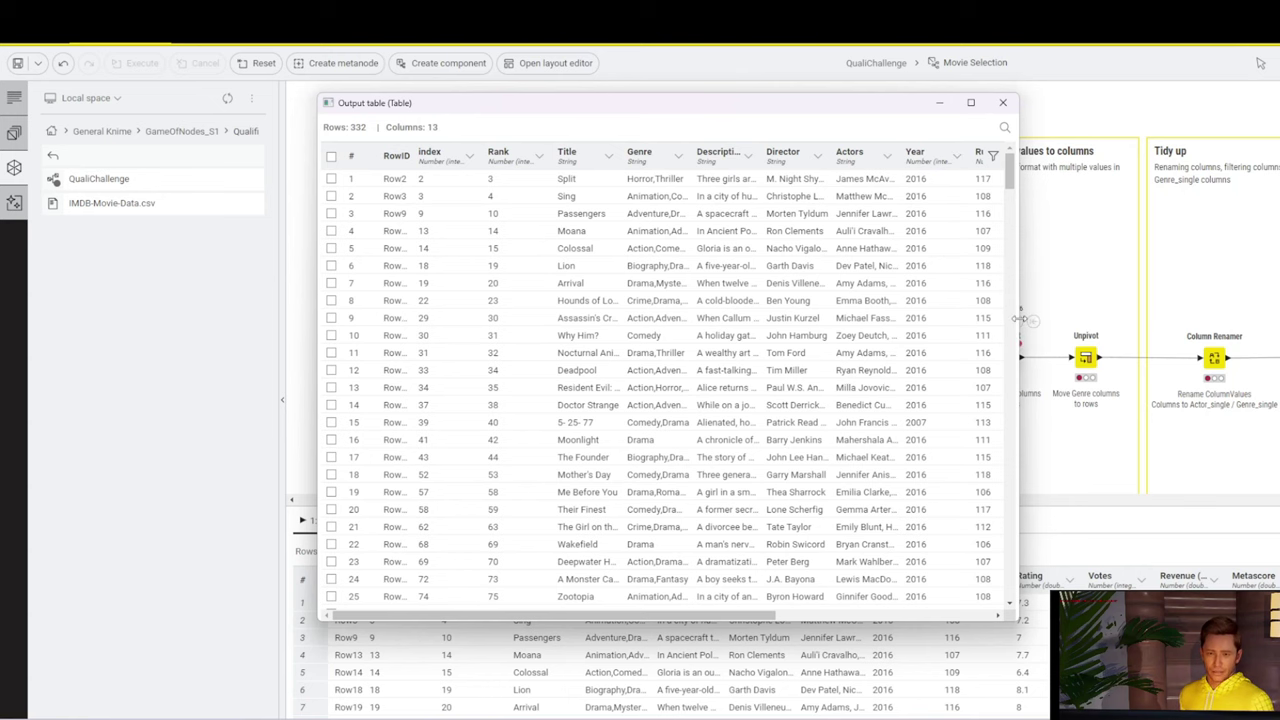
pyautogui.moveTo(1018, 322); pyautogui.dragTo(1208, 322)
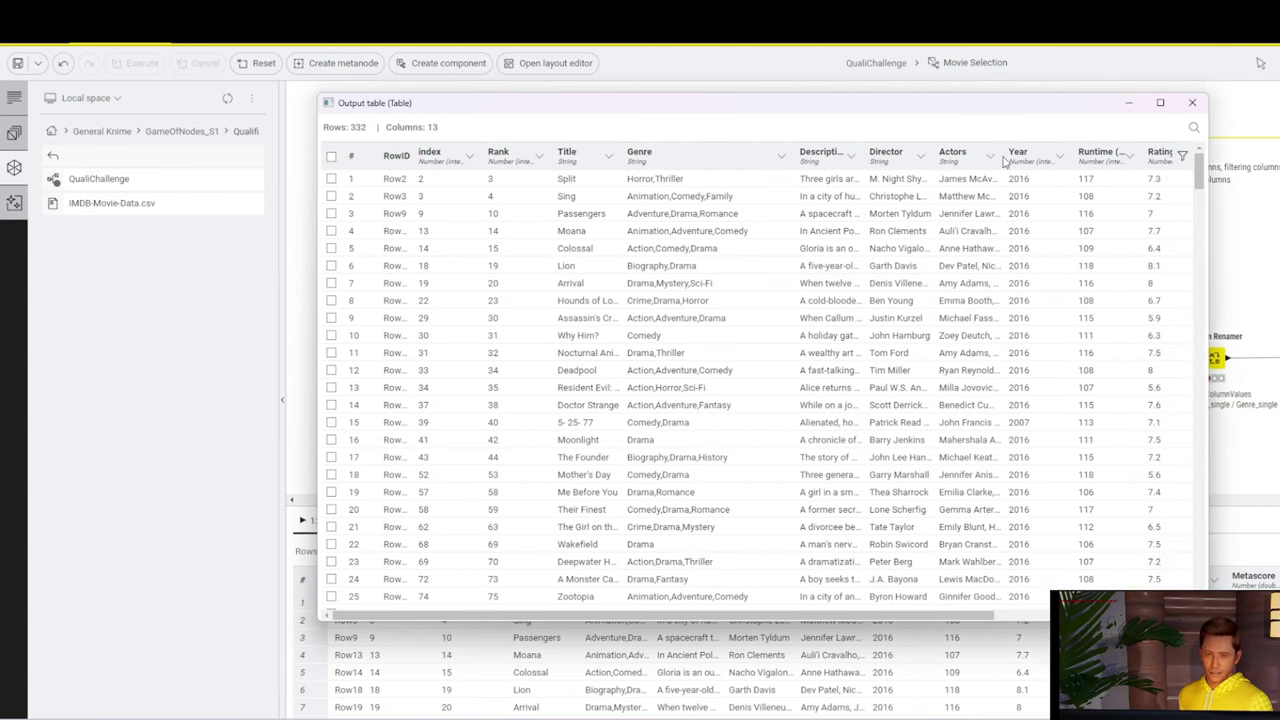
pyautogui.moveTo(1003, 160); pyautogui.dragTo(1178, 160)
pyautogui.click(672, 179)
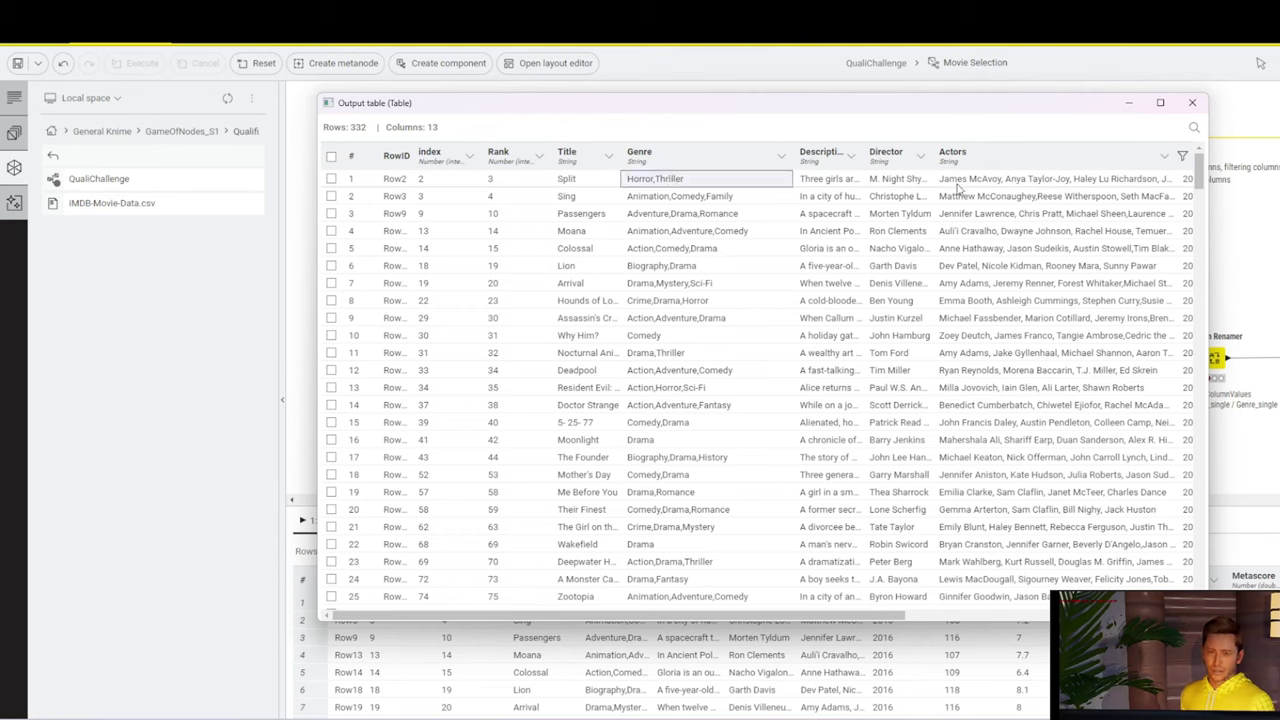
pyautogui.click(1020, 179)
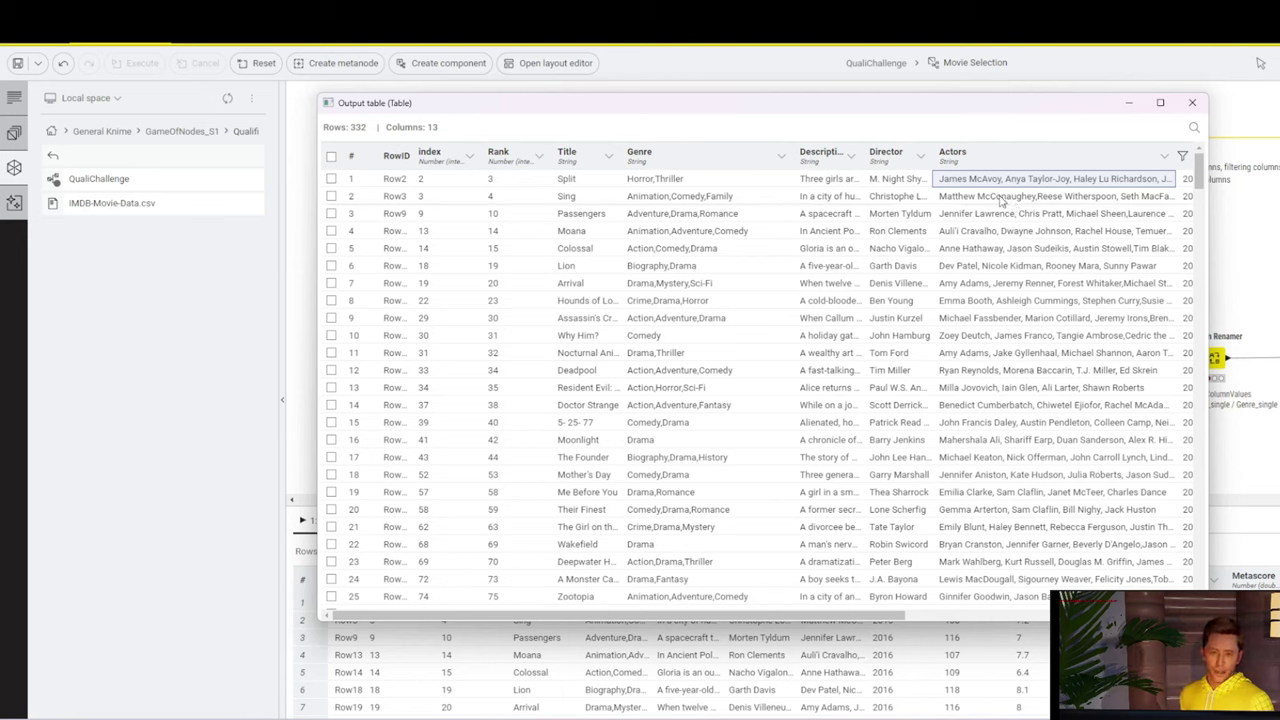
pyautogui.click(1193, 104)
# Open the Configure dialog of the first Cell Splitter, which splits Actors on commas.
pyautogui.click(848, 358)
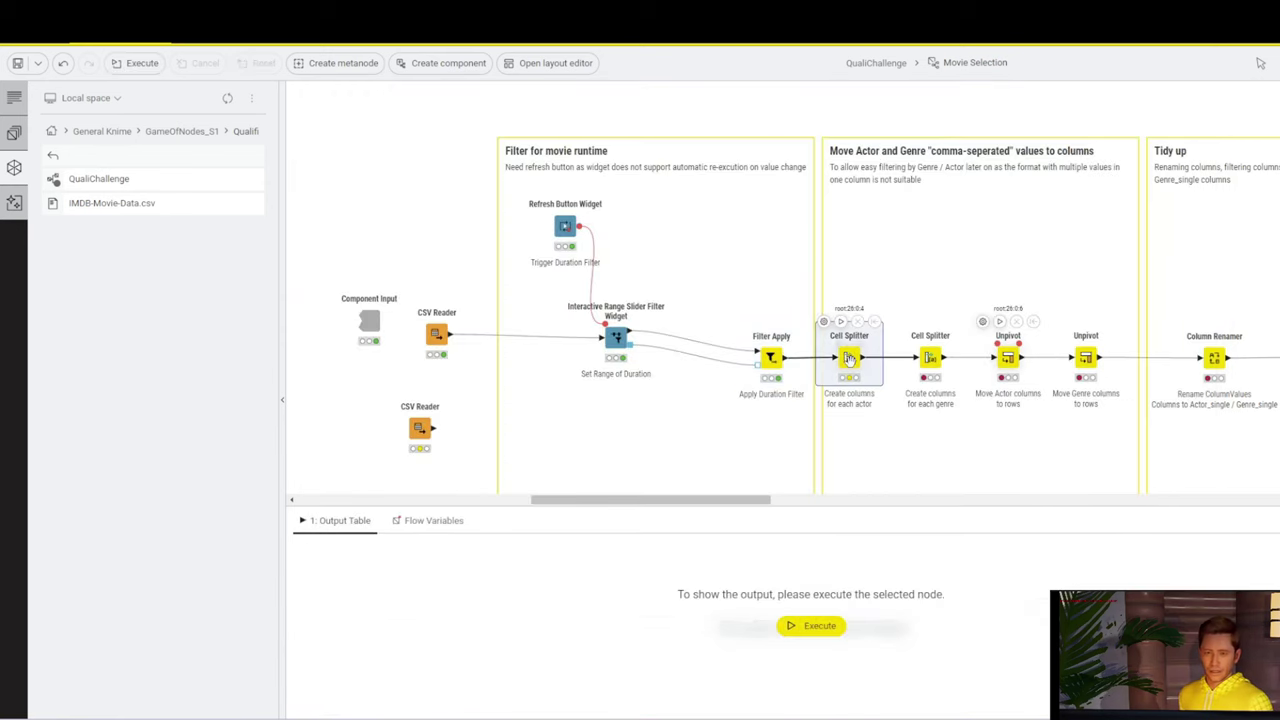
pyautogui.rightClick(848, 358)
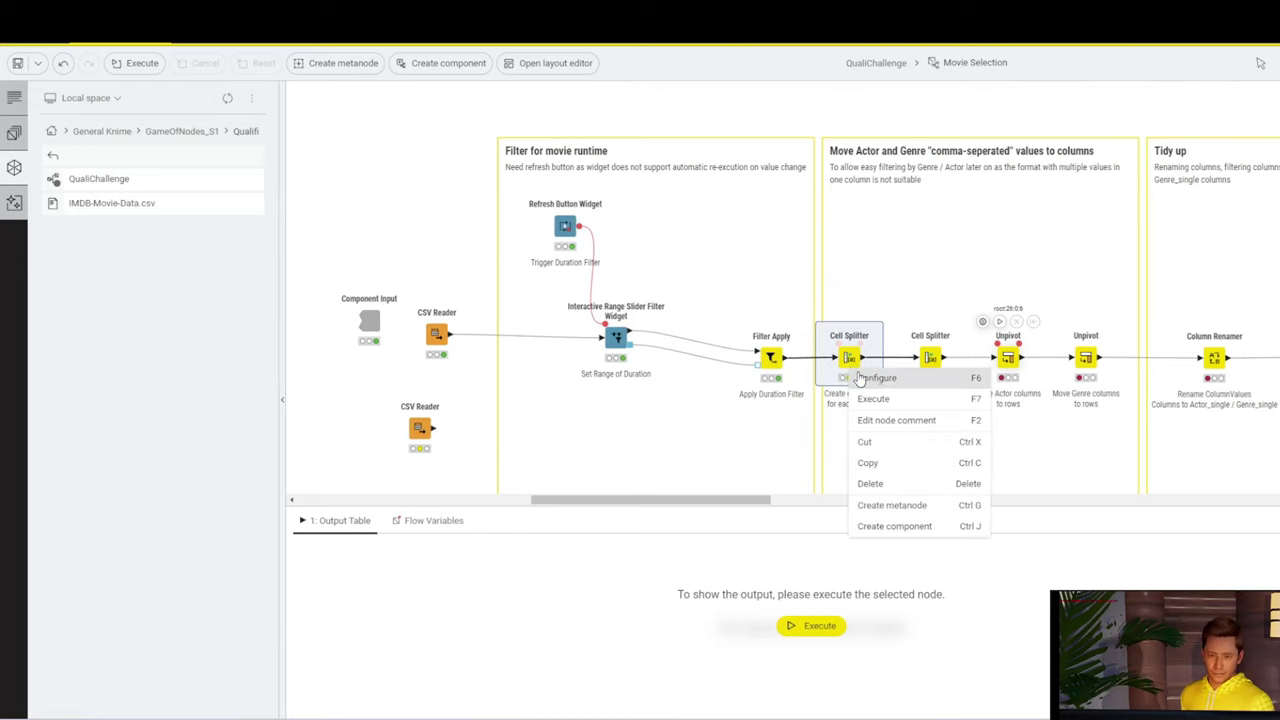
pyautogui.click(896, 380)
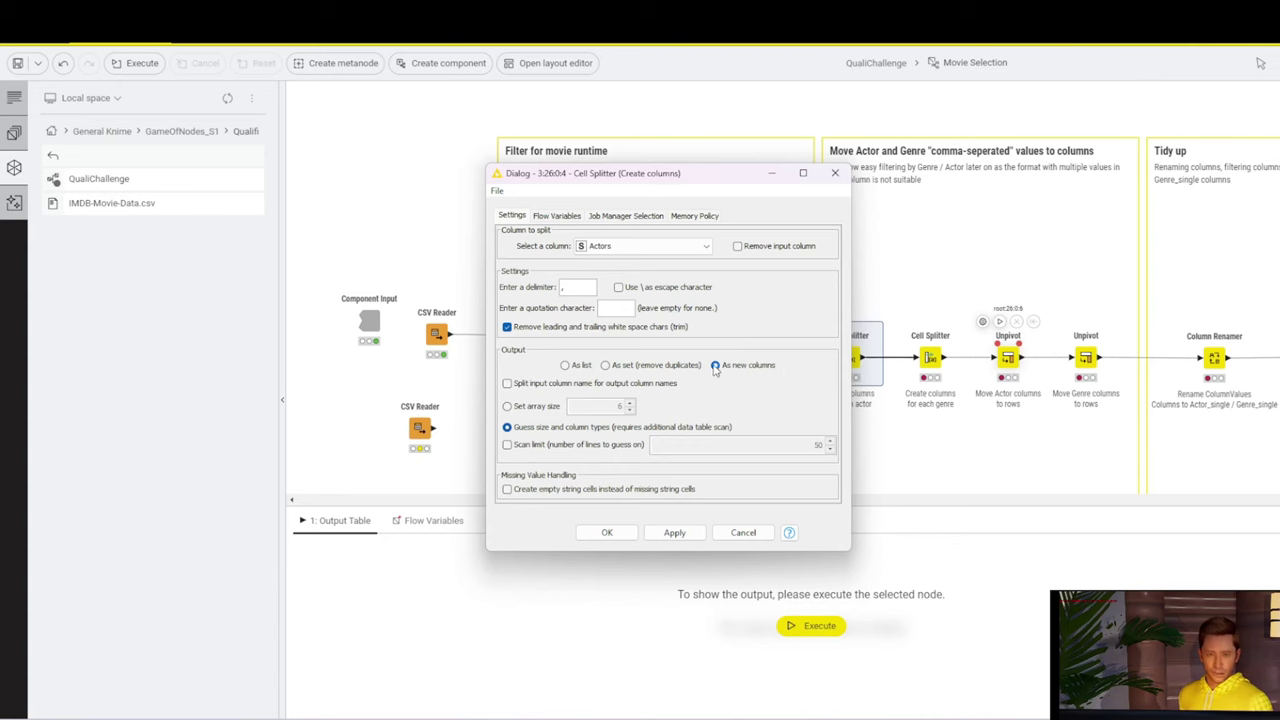
# Confirm the actor Cell Splitter settings and execute the node.
pyautogui.click(607, 532)
pyautogui.rightClick(849, 360)
pyautogui.click(897, 405)
# Inspect the 332-row split table in a detached window, scrolling to the four actor columns.
pyautogui.click(796, 547)
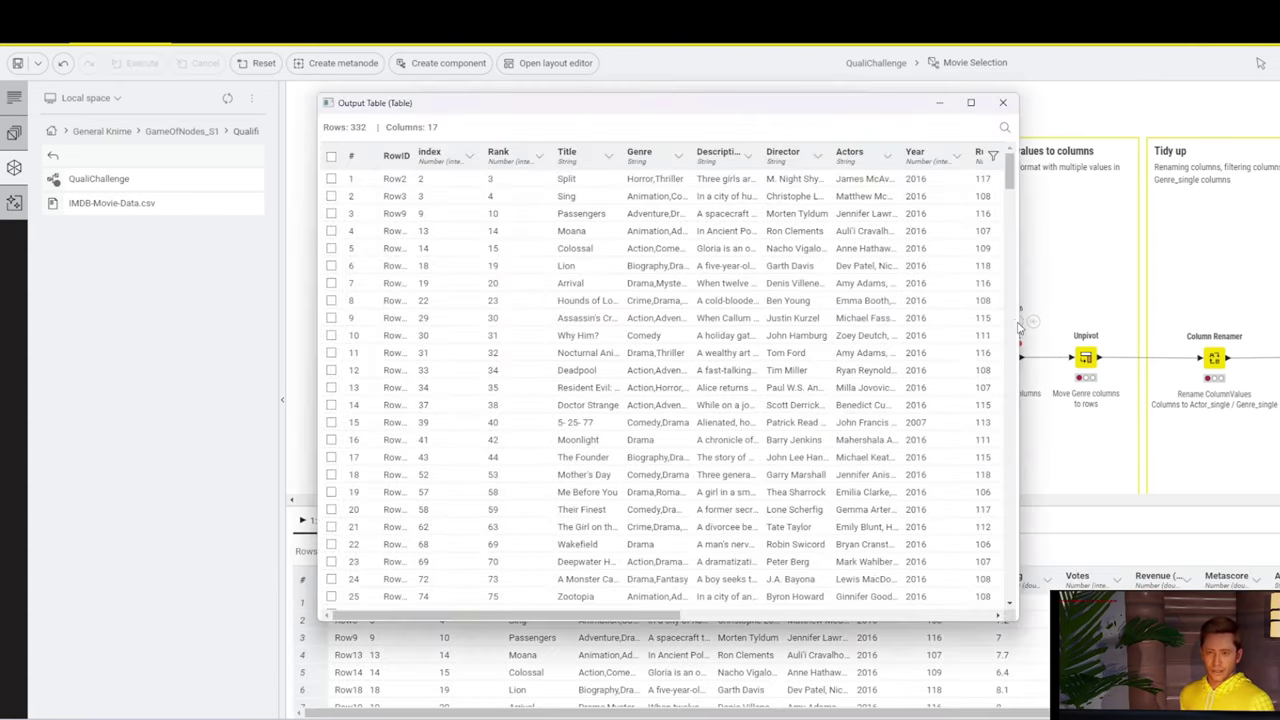
pyautogui.moveTo(1018, 322); pyautogui.dragTo(1237, 322)
pyautogui.hscroll(5, 1080, 310)
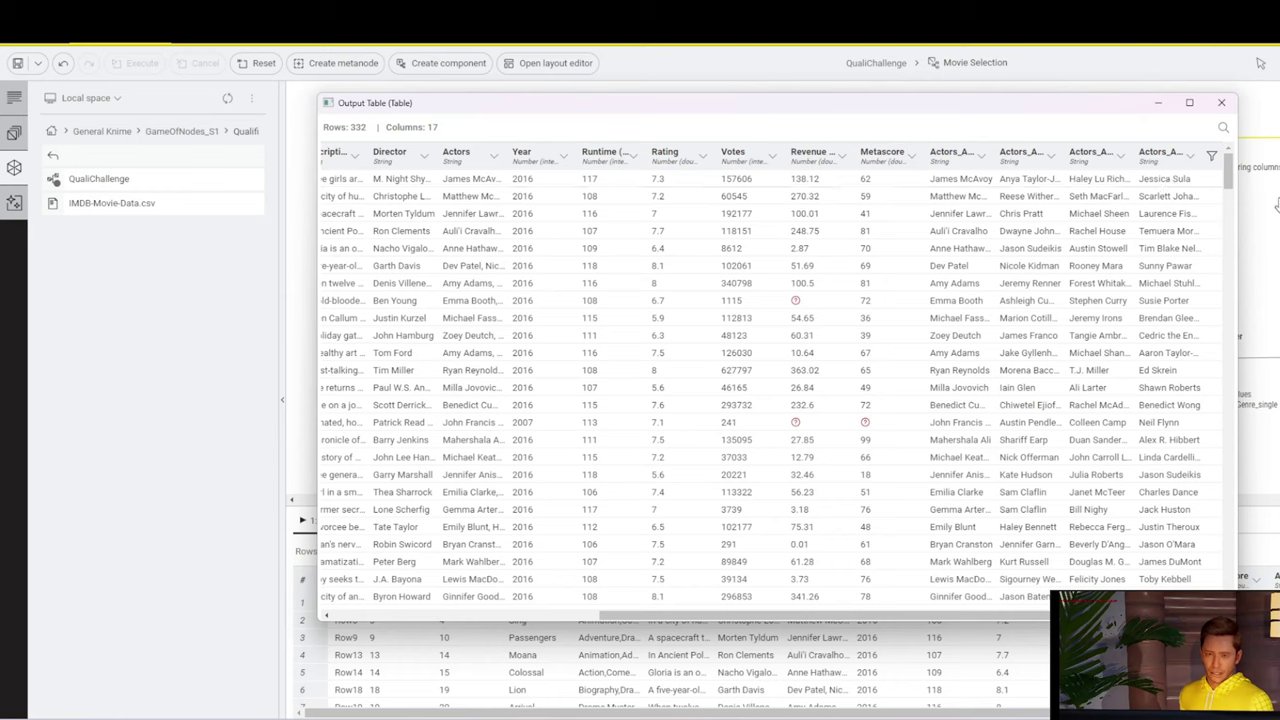
pyautogui.moveTo(1228, 180); pyautogui.dragTo(1249, 440)
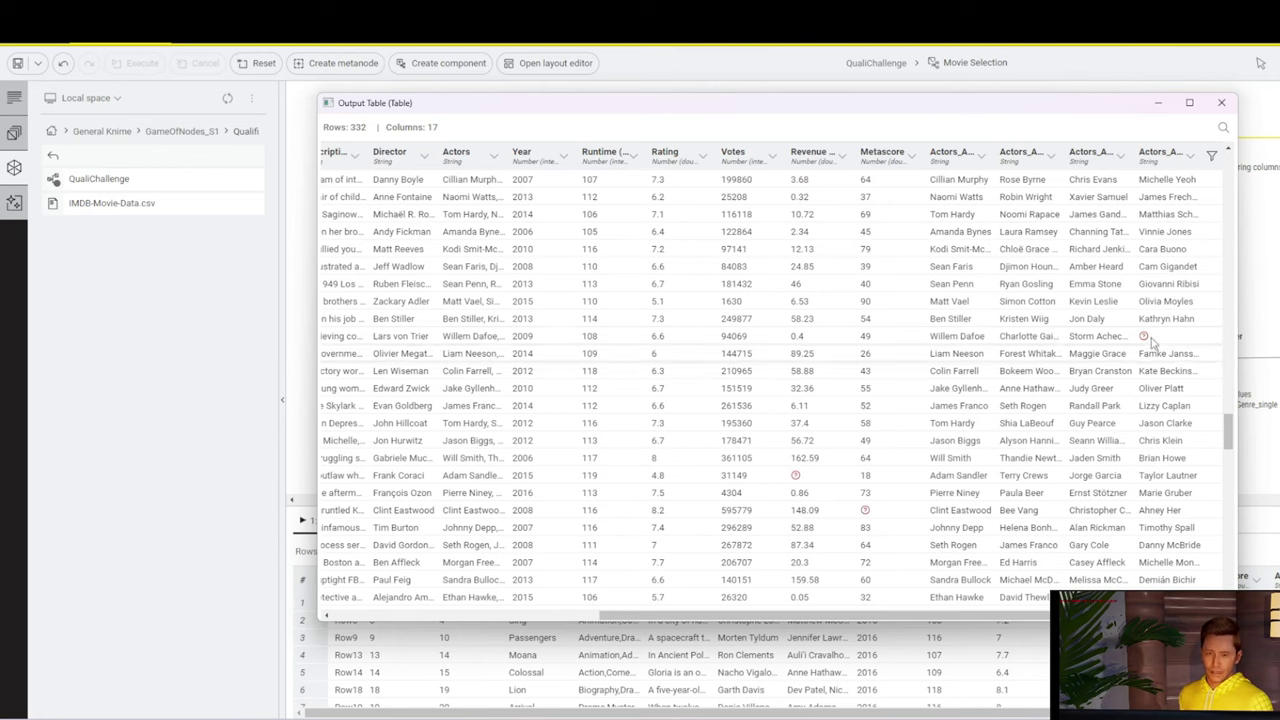
# Execute the genre Cell Splitter and check its 332-row, 20-column output in a detached window.
pyautogui.click(1221, 102)
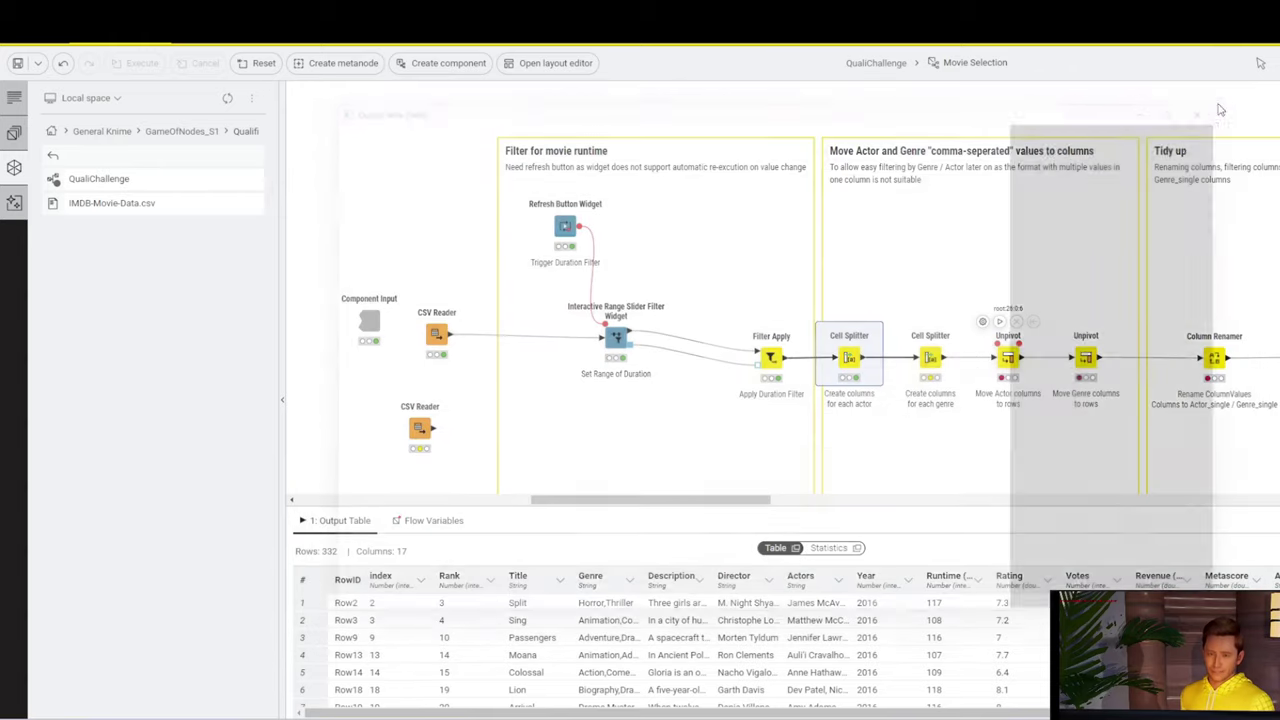
pyautogui.moveTo(744, 503); pyautogui.dragTo(780, 503)
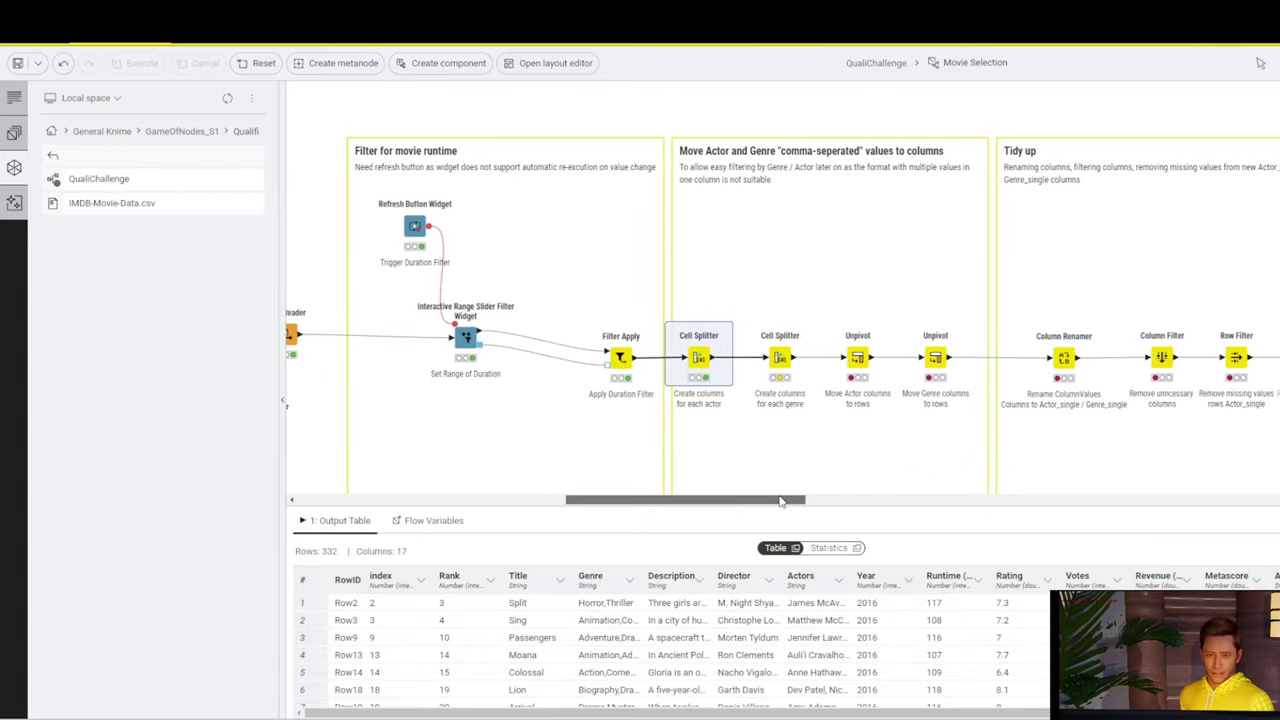
pyautogui.rightClick(783, 364)
pyautogui.click(813, 398)
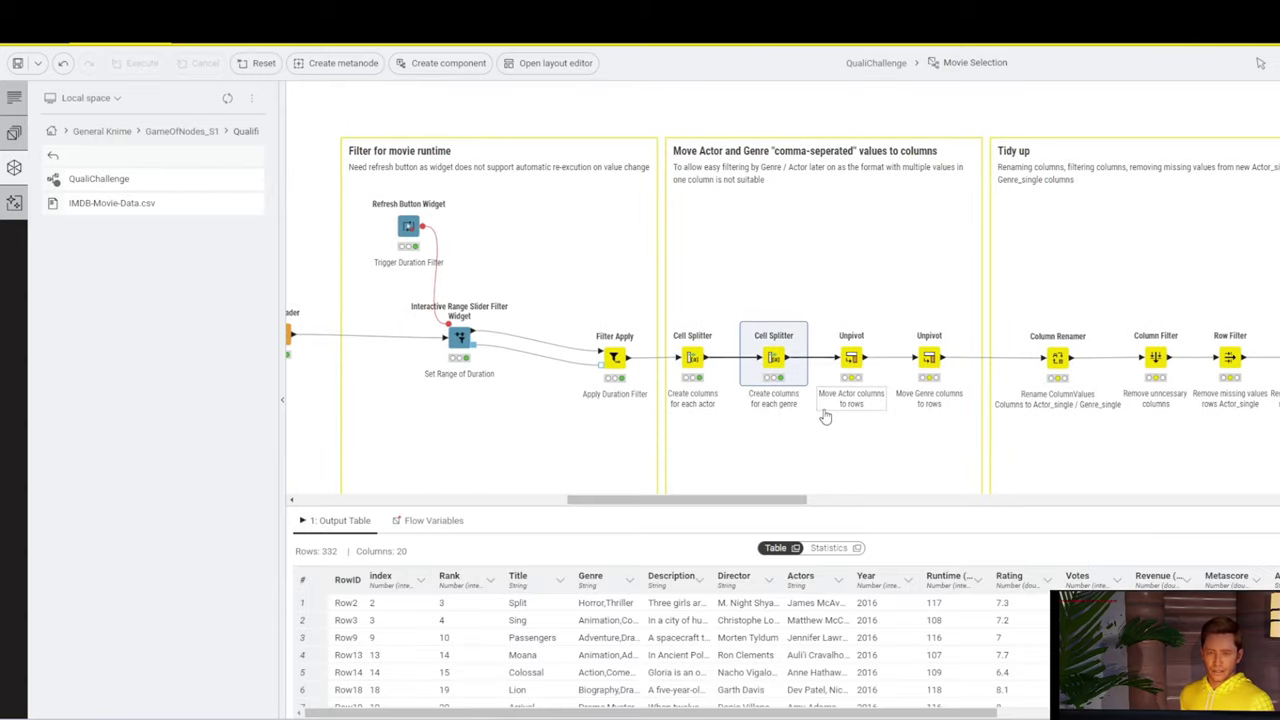
pyautogui.click(795, 548)
pyautogui.moveTo(621, 617); pyautogui.dragTo(934, 620)
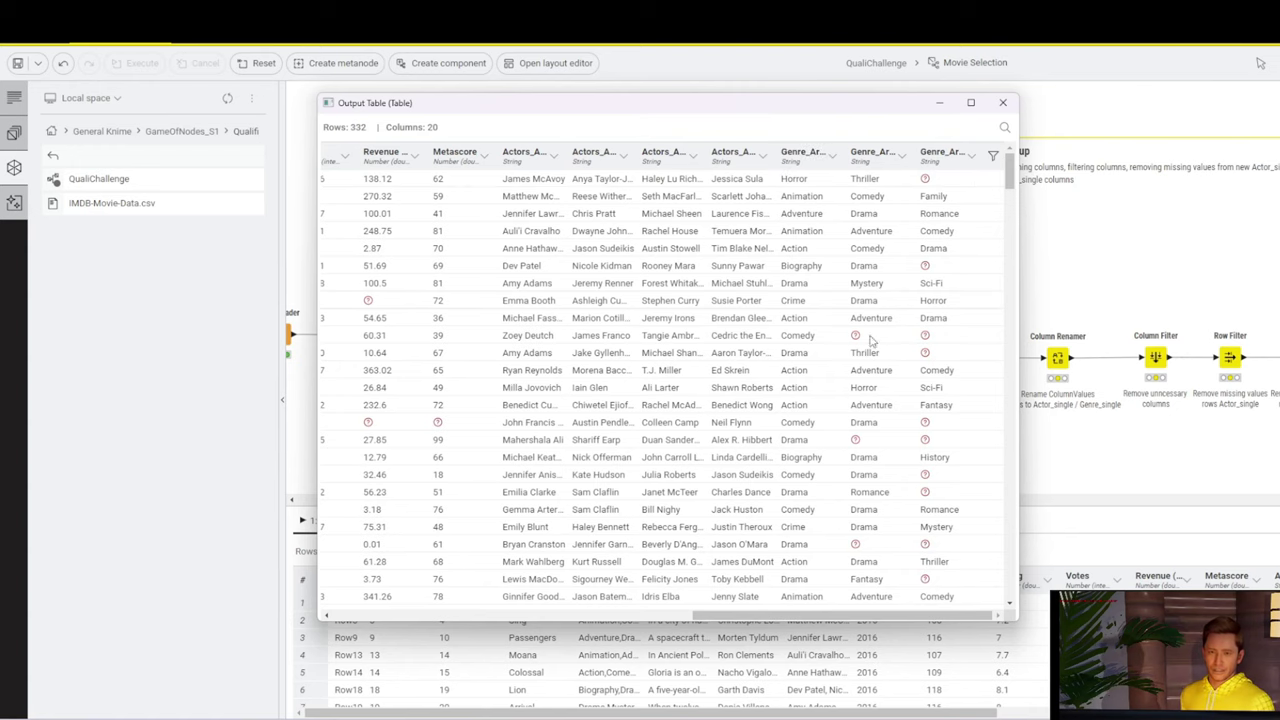
pyautogui.click(1004, 103)
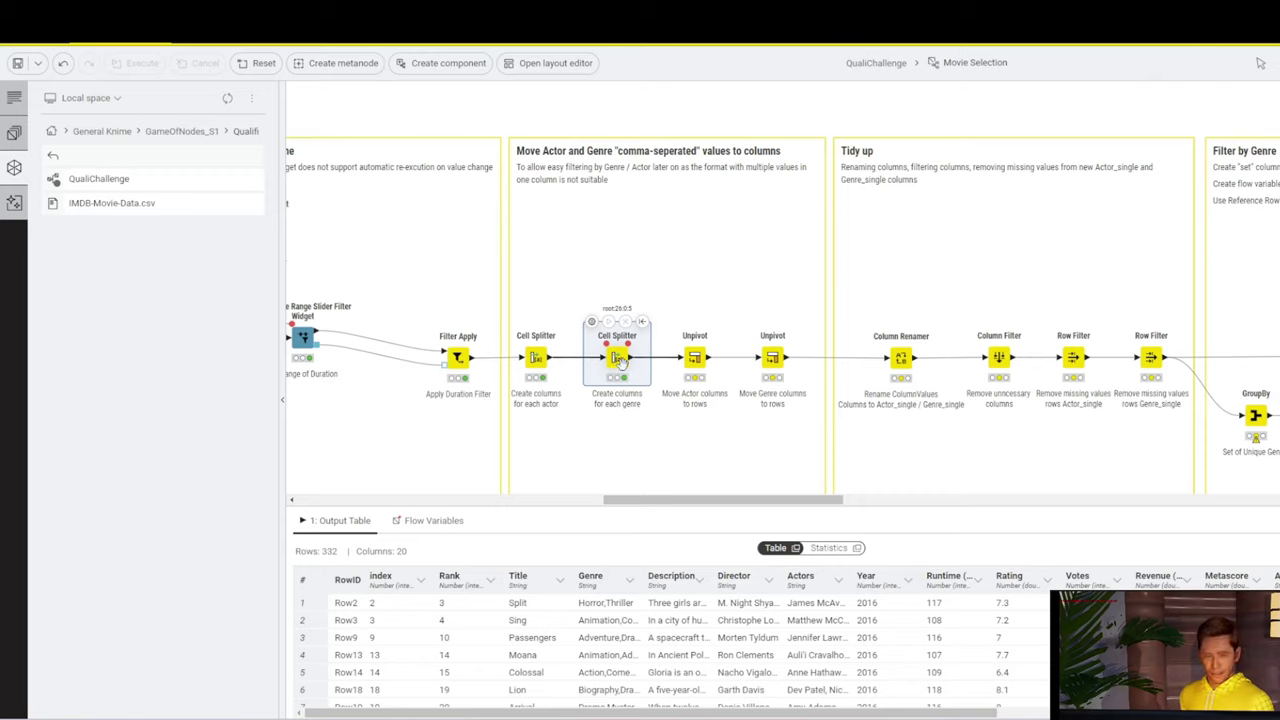
# Configure the actor Unpivot with Actors_Arr[0]–[3] as value columns and all others retained.
pyautogui.click(696, 368)
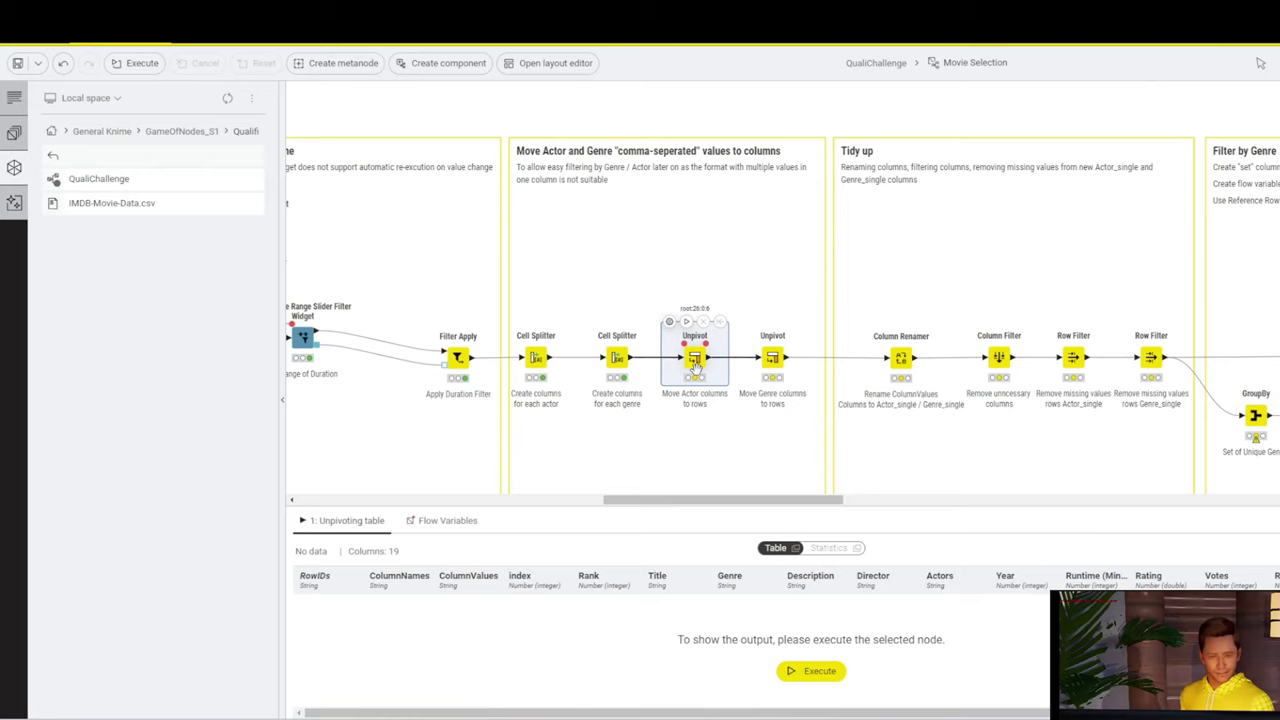
pyautogui.rightClick(695, 366)
pyautogui.click(722, 374)
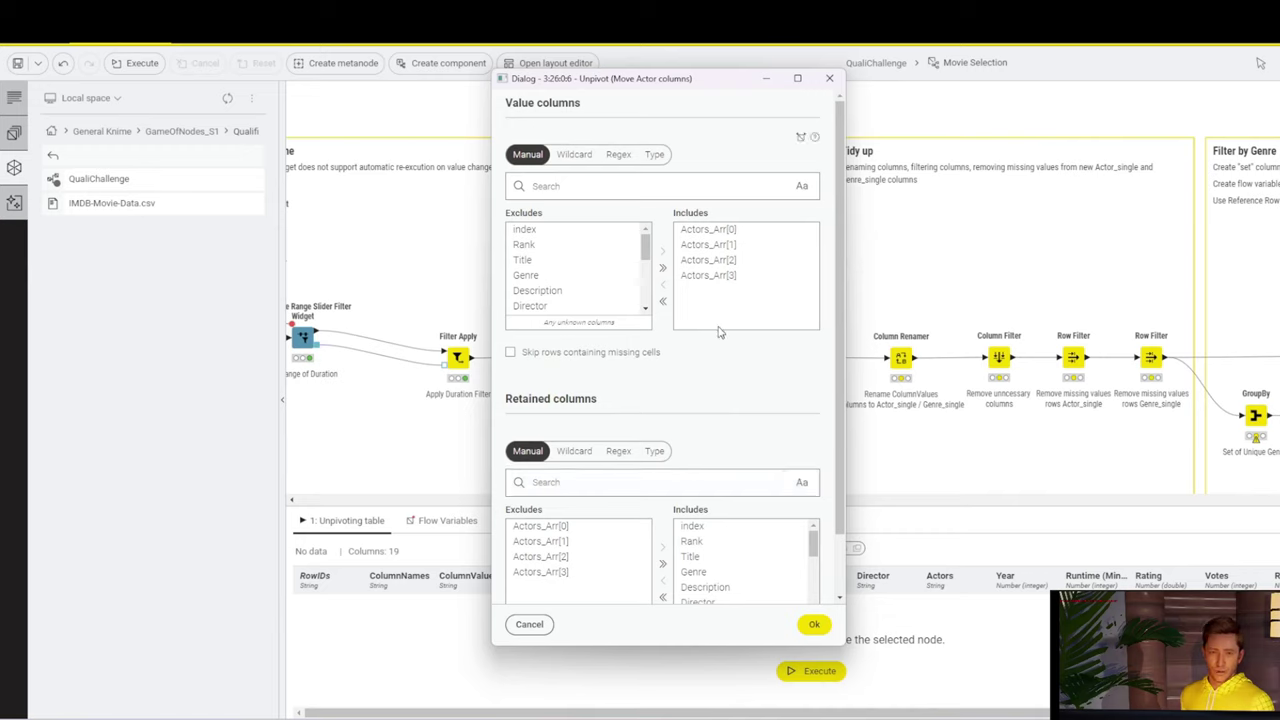
pyautogui.moveTo(812, 543)
pyautogui.mouseDown()
pyautogui.moveTo(813, 597)
pyautogui.moveTo(810, 537)
pyautogui.mouseUp()
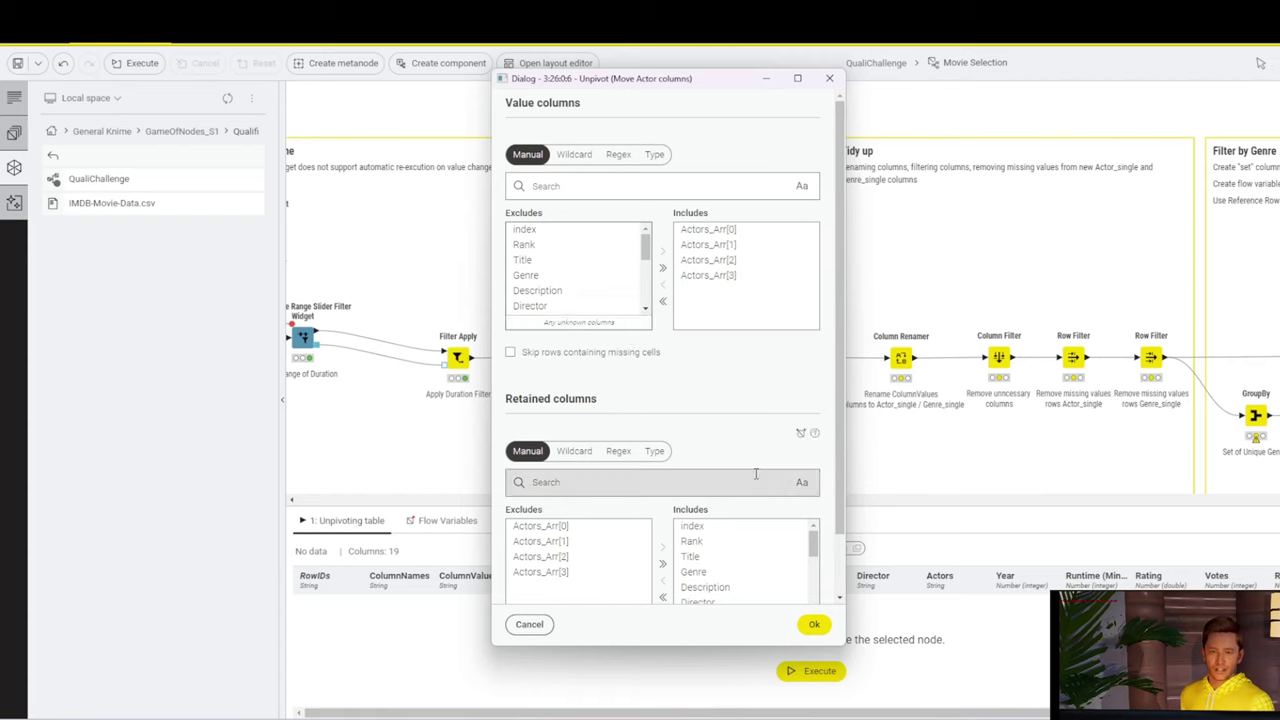
pyautogui.scroll(-1, 756, 471)
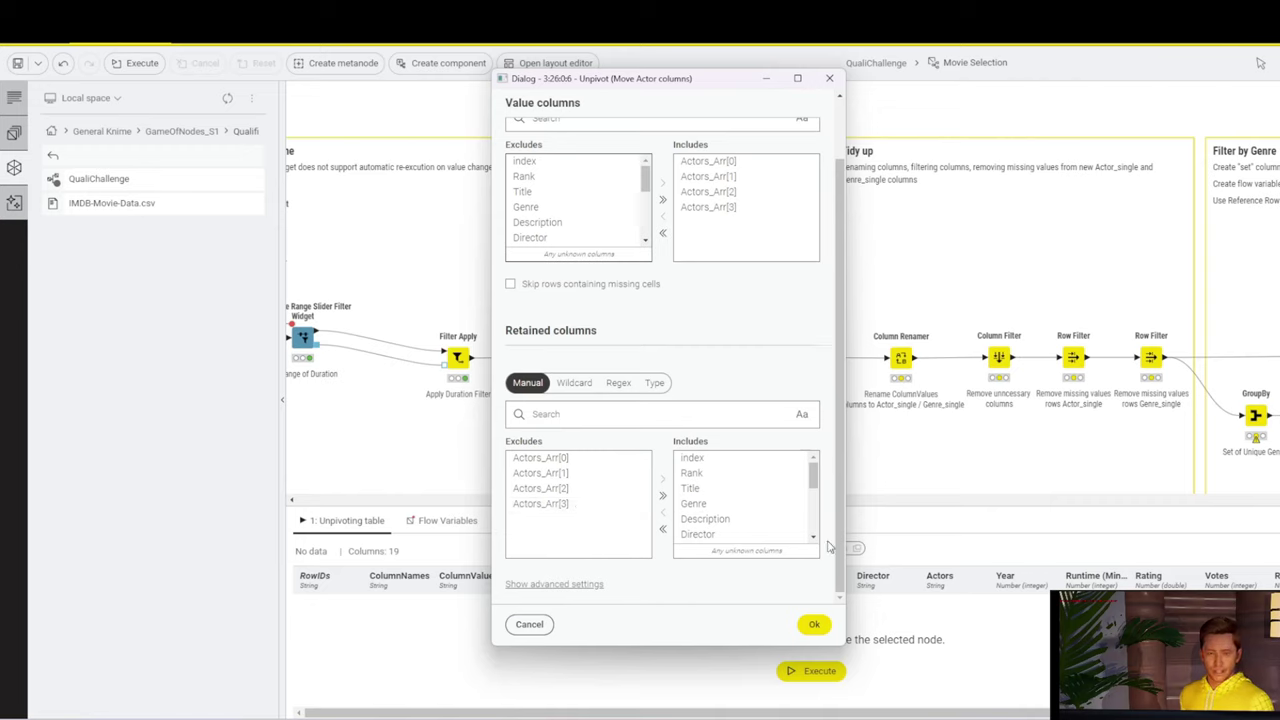
pyautogui.click(814, 624)
# Execute the actor Unpivot and inspect its 1328-row output, widening ColumnNames, ColumnValues and Title.
pyautogui.rightClick(693, 366)
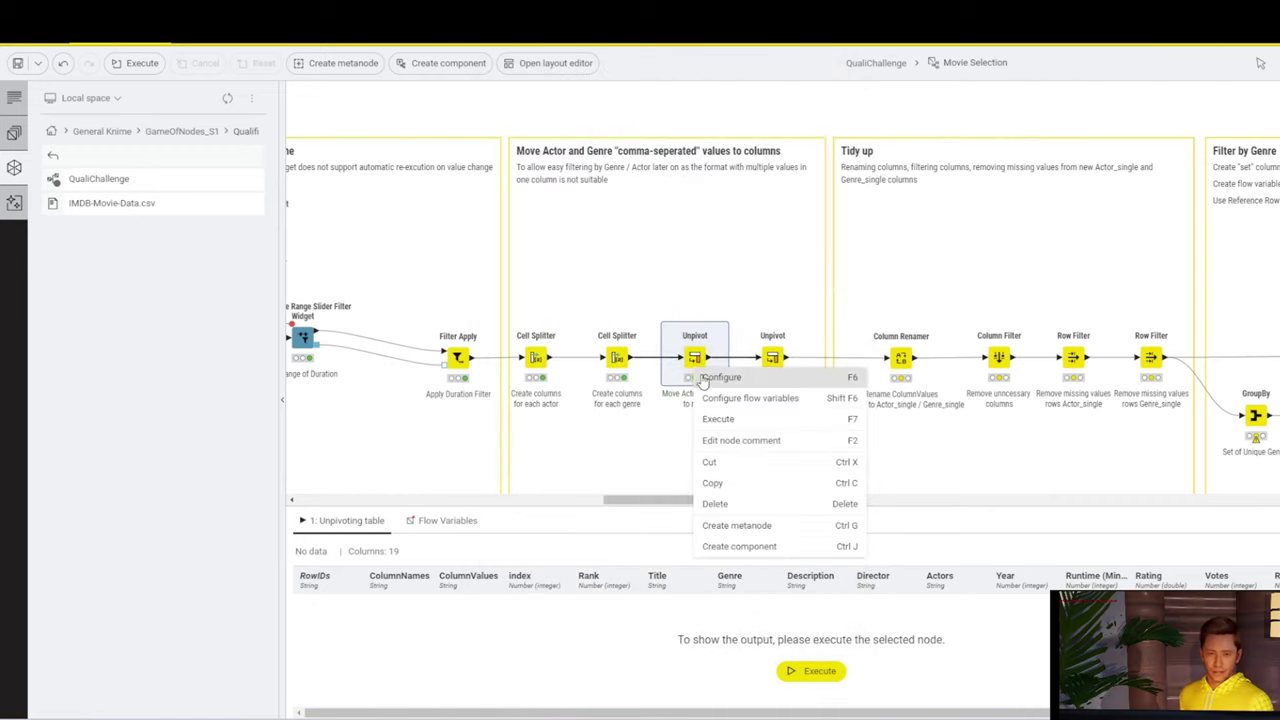
pyautogui.click(750, 421)
pyautogui.click(797, 549)
pyautogui.moveTo(548, 152); pyautogui.dragTo(735, 152)
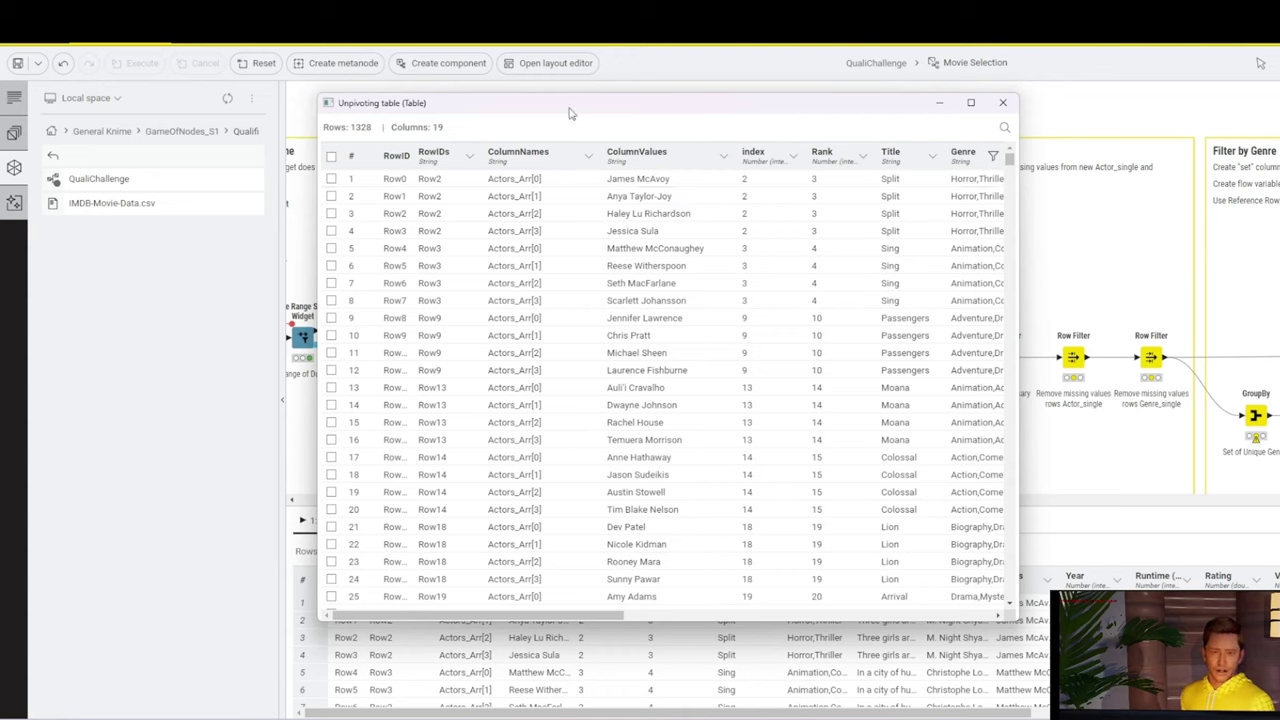
pyautogui.moveTo(374, 127); pyautogui.dragTo(350, 127)
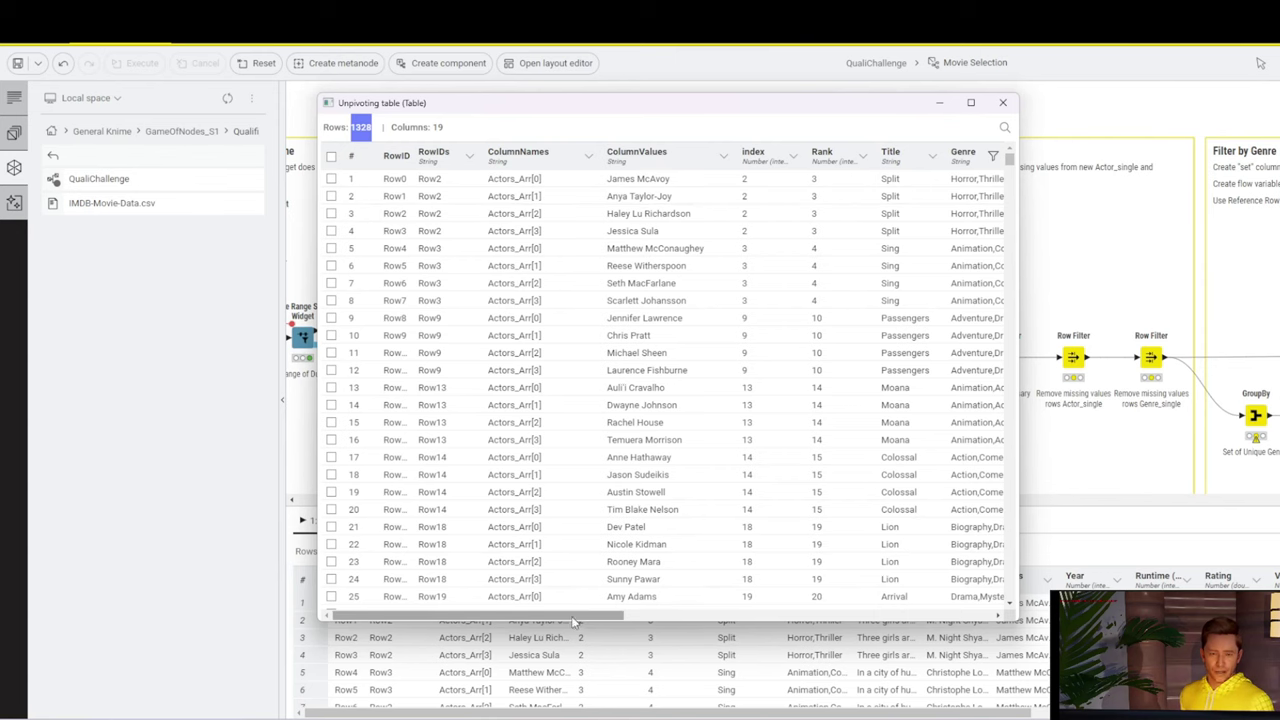
pyautogui.moveTo(572, 617)
pyautogui.mouseDown()
pyautogui.moveTo(624, 617)
pyautogui.moveTo(596, 617)
pyautogui.mouseUp()
pyautogui.moveTo(887, 162); pyautogui.dragTo(958, 160)
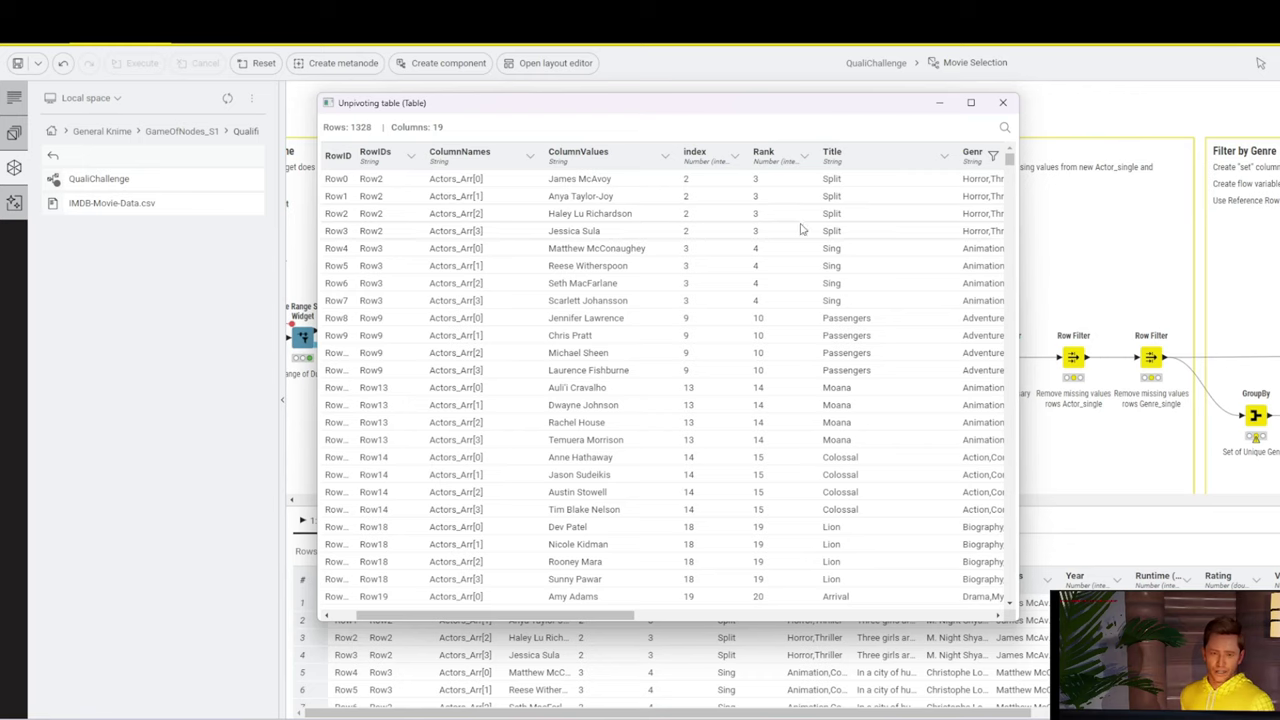
pyautogui.click(1003, 103)
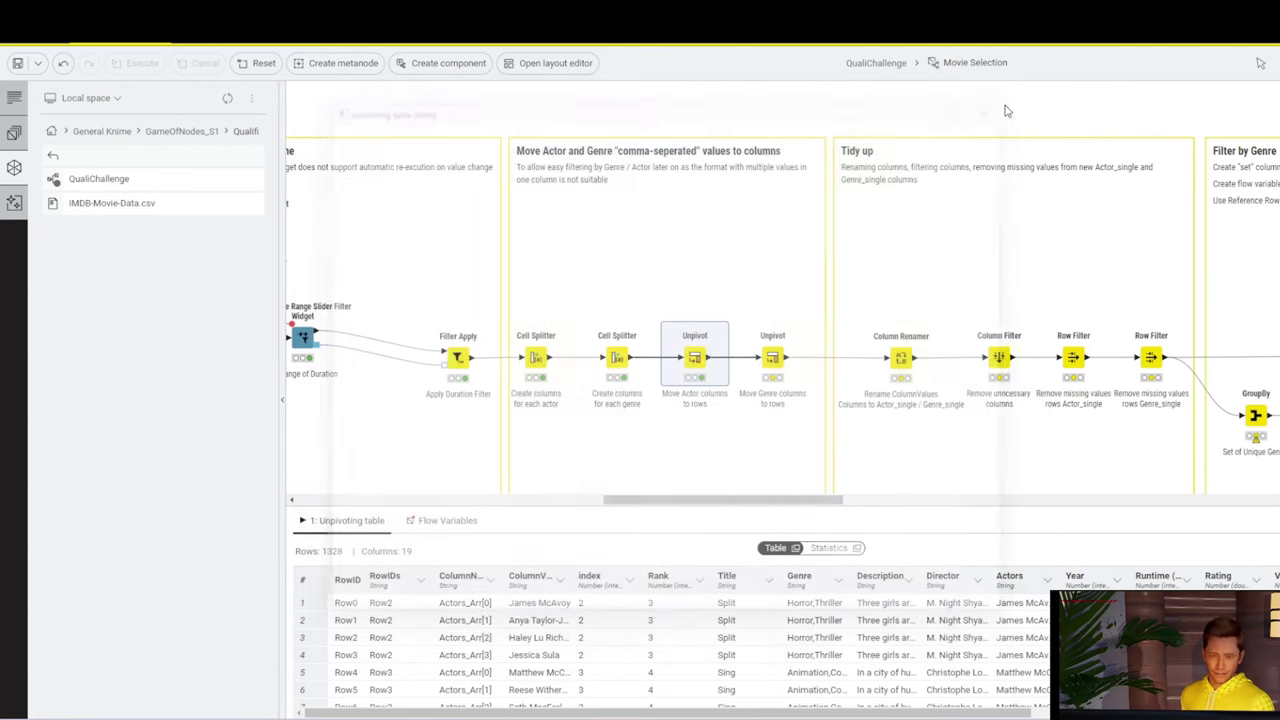
# Confirm the genre Unpivot with Genre_Arr[0]–[2] as value columns and execute it.
pyautogui.rightClick(772, 358)
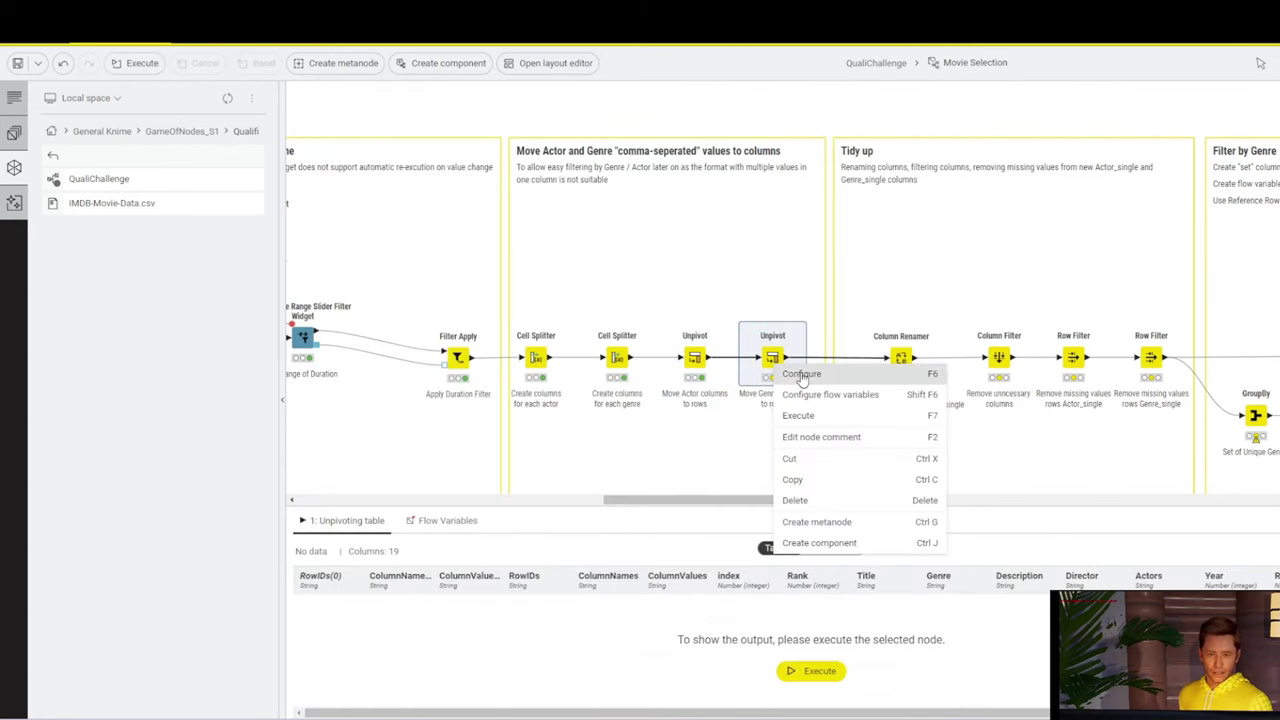
pyautogui.click(812, 370)
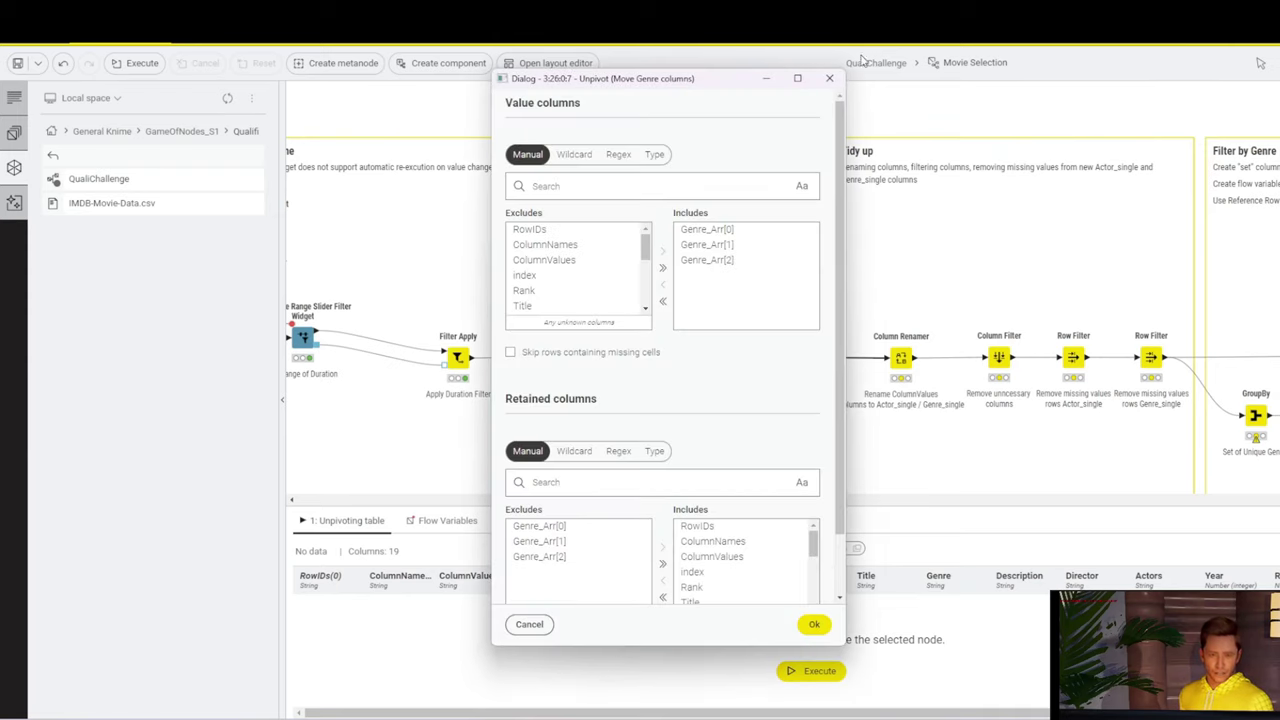
pyautogui.click(829, 78)
pyautogui.click(785, 549)
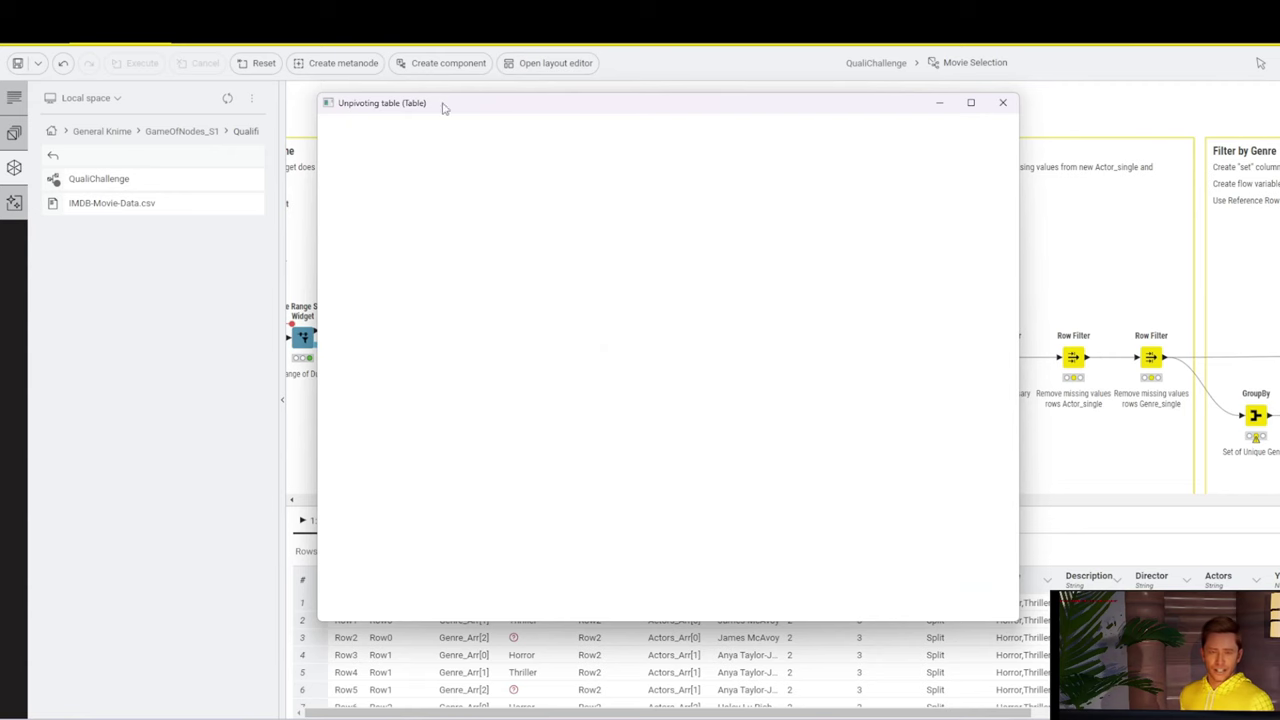
# Inspect the 3984-row genre table, widening the Genre column, then close it.
pyautogui.doubleClick(360, 127)
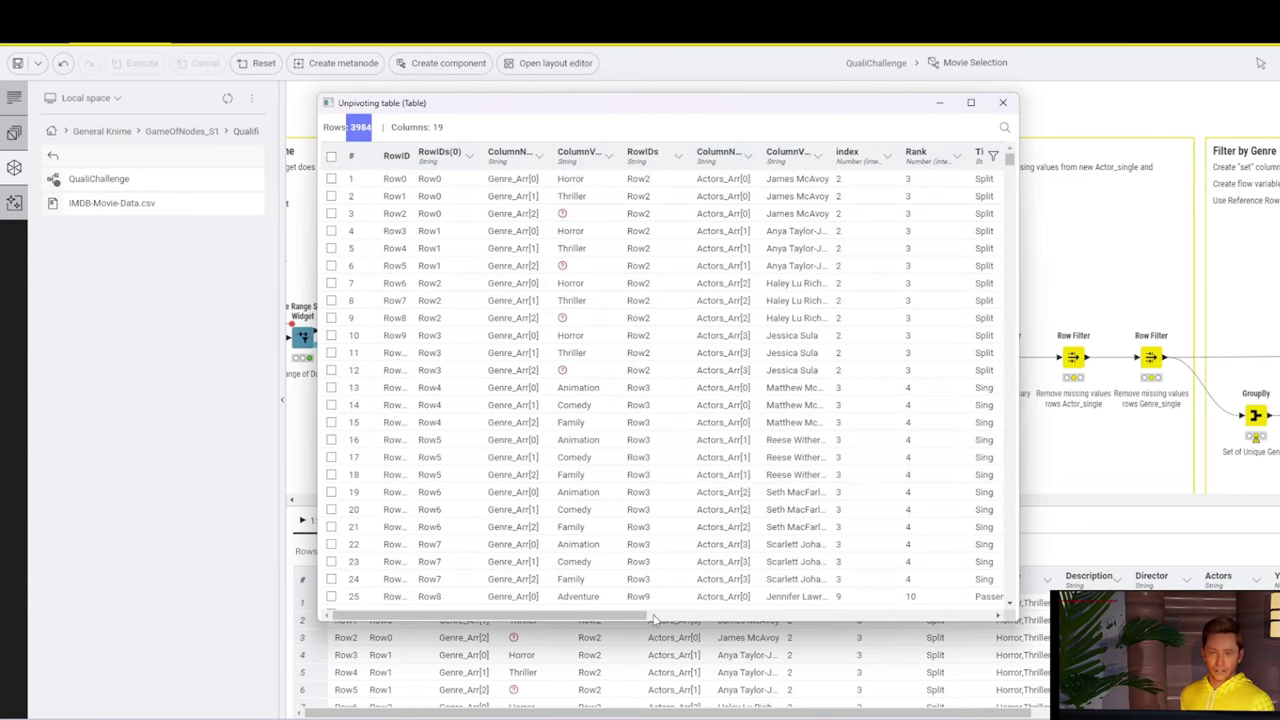
pyautogui.moveTo(638, 614); pyautogui.dragTo(692, 614)
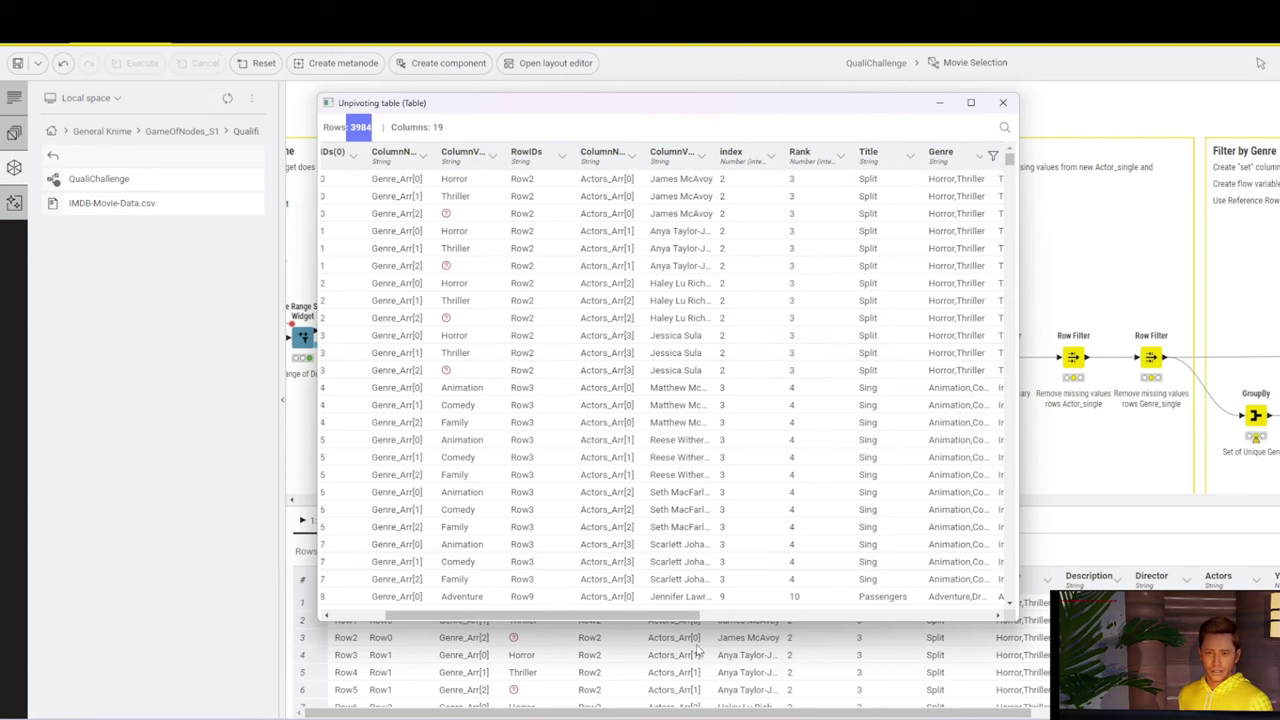
pyautogui.moveTo(668, 614); pyautogui.dragTo(722, 614)
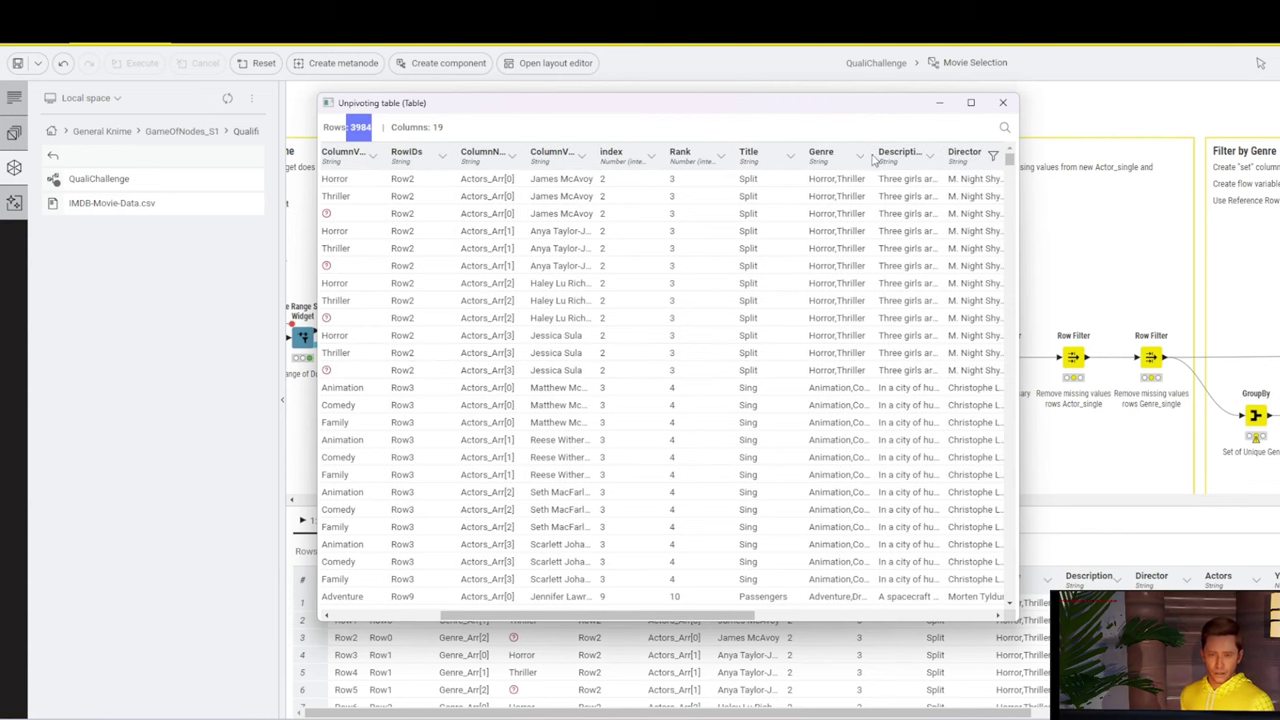
pyautogui.moveTo(871, 160); pyautogui.dragTo(940, 195)
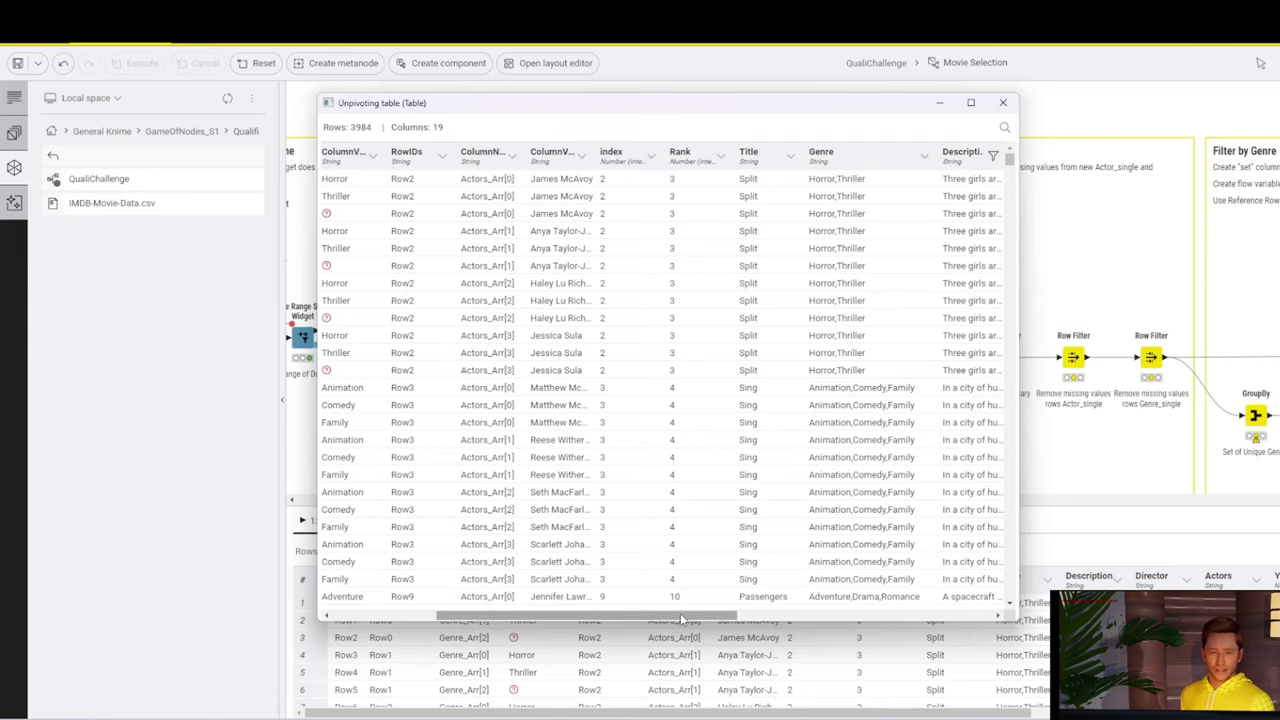
pyautogui.moveTo(697, 615); pyautogui.dragTo(593, 615)
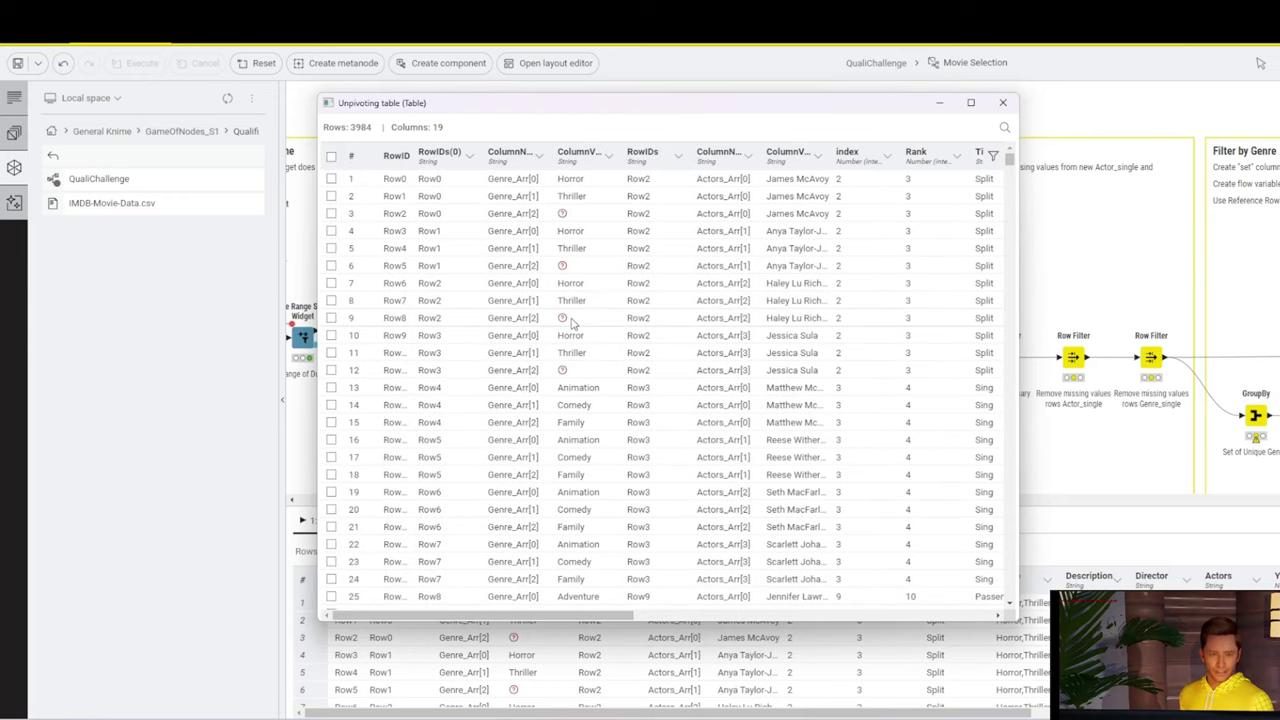
pyautogui.click(1003, 106)
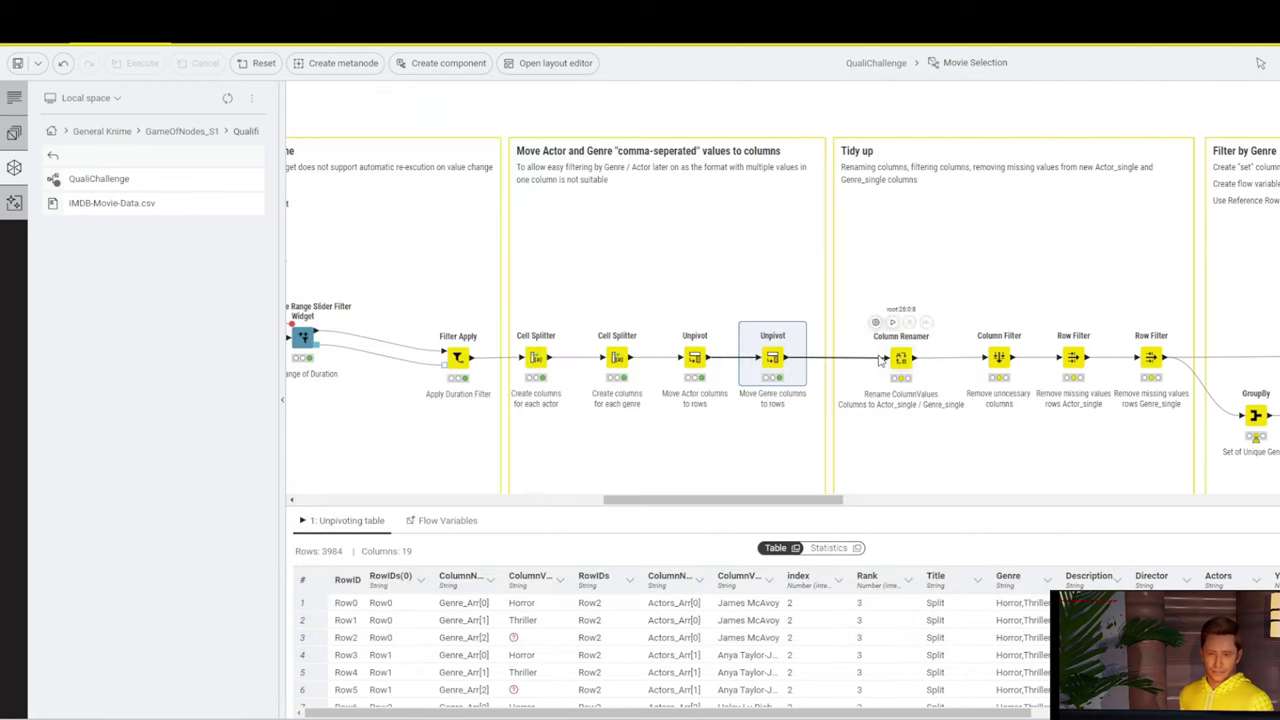
# Review the Column Renamer settings, then open the Column Filter settings to check its includes.
pyautogui.moveTo(796, 500); pyautogui.dragTo(844, 500)
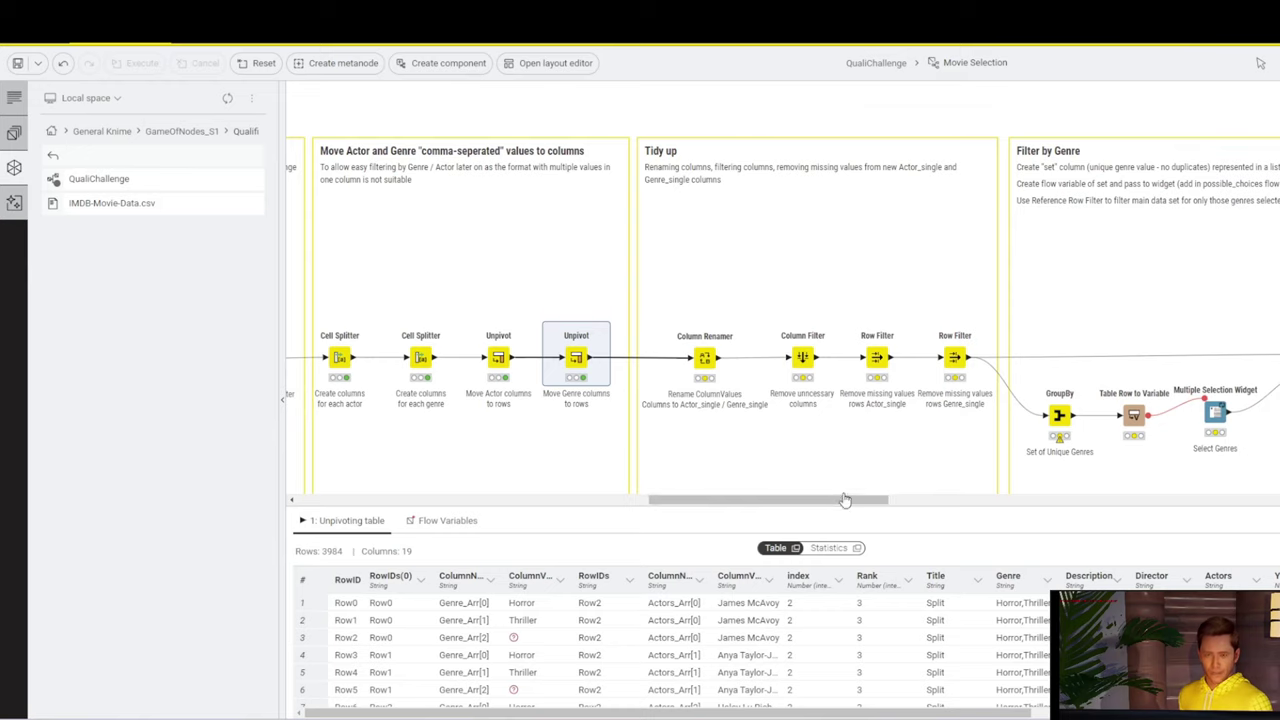
pyautogui.moveTo(705, 360)
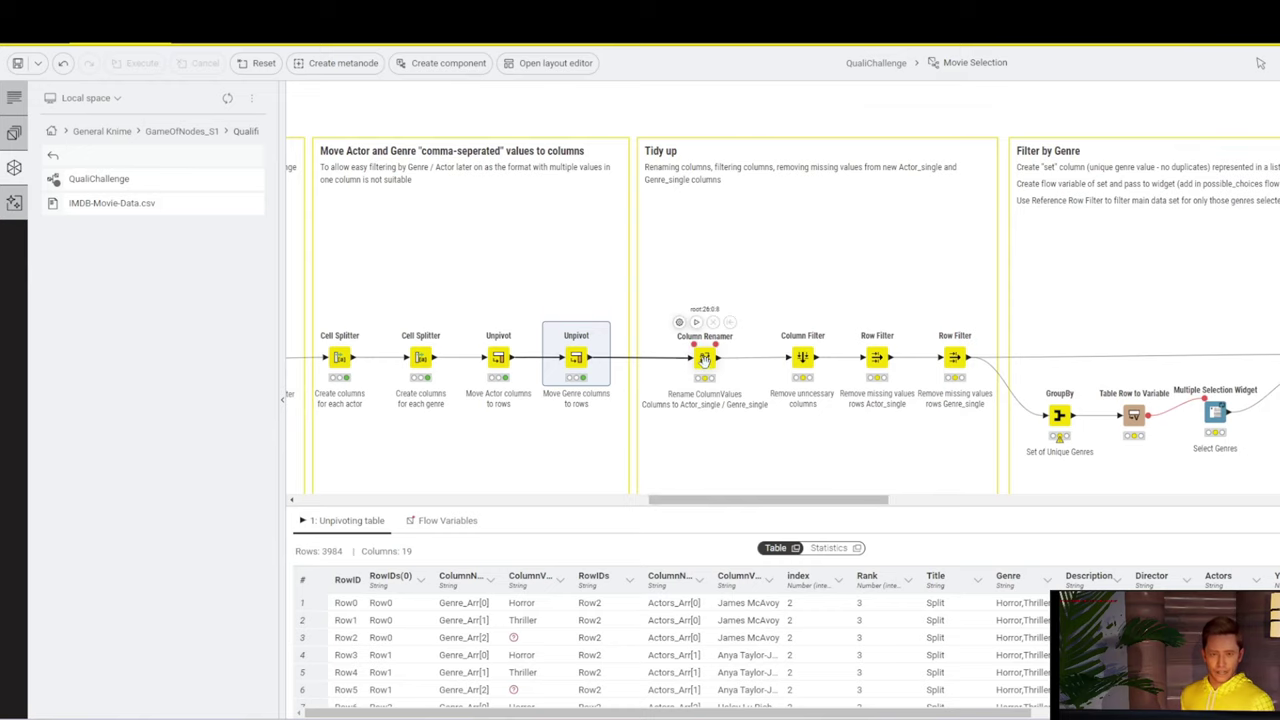
pyautogui.rightClick(705, 360)
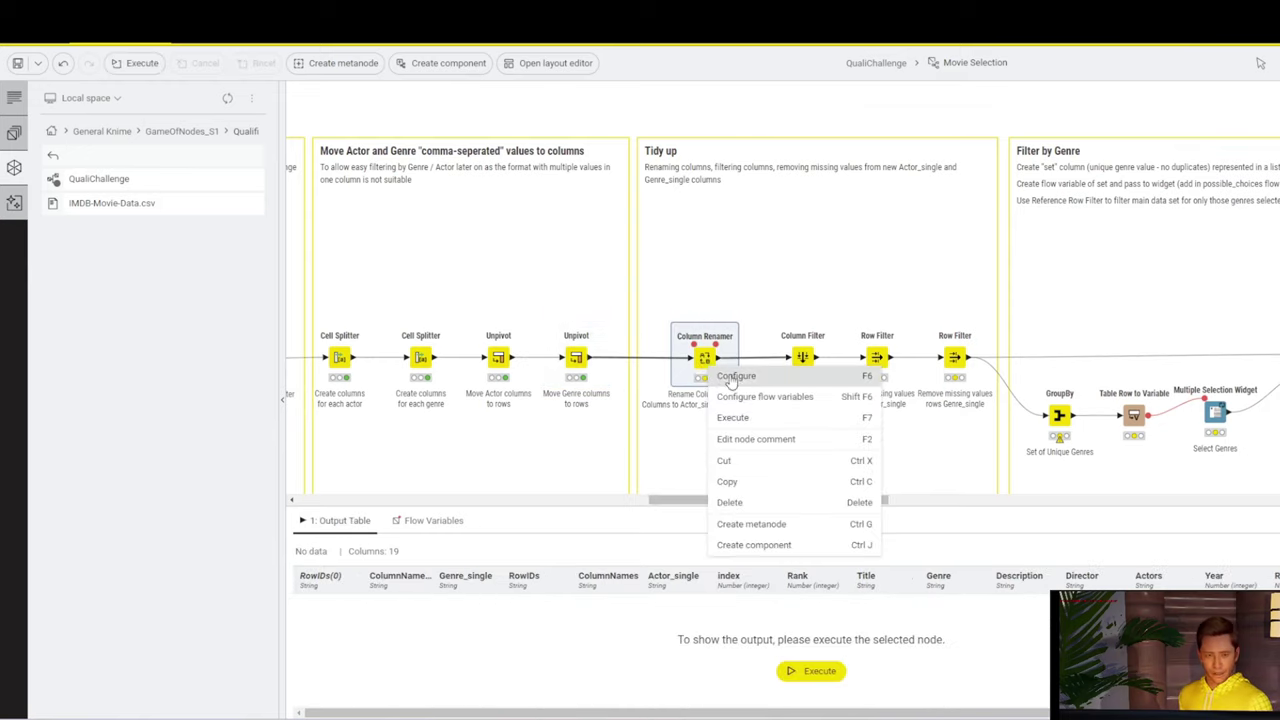
pyautogui.click(740, 392)
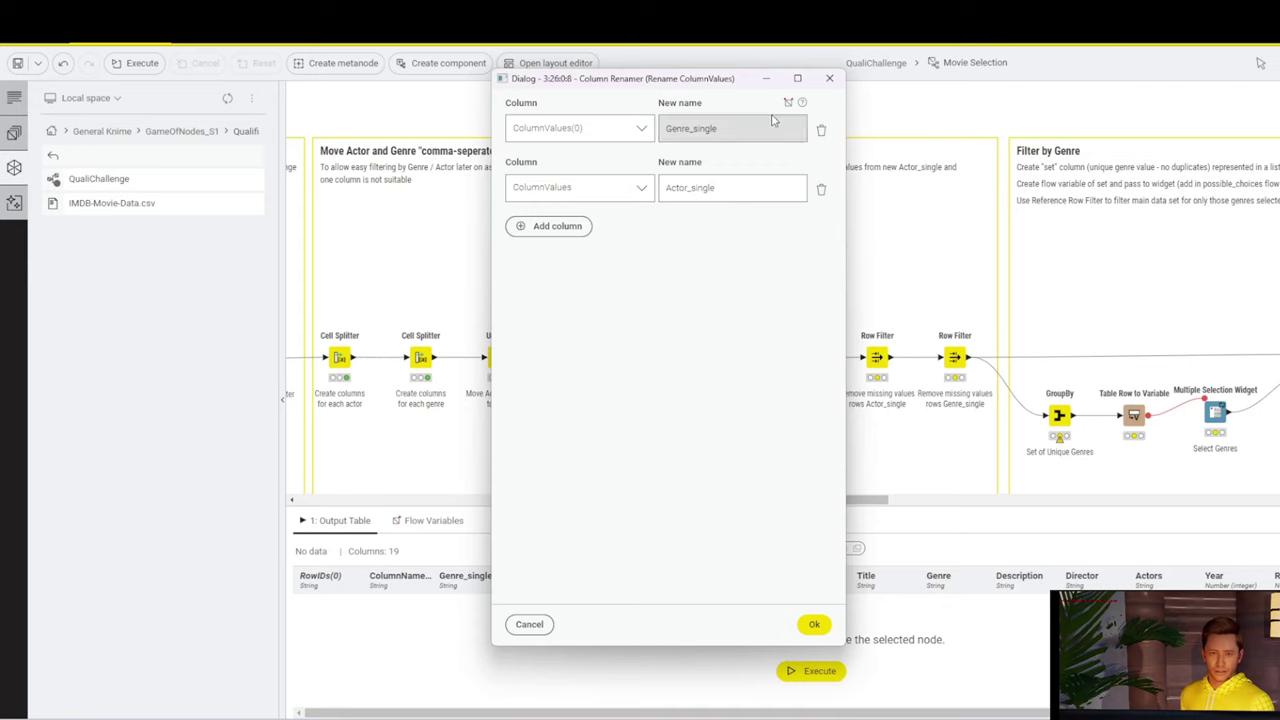
pyautogui.click(829, 79)
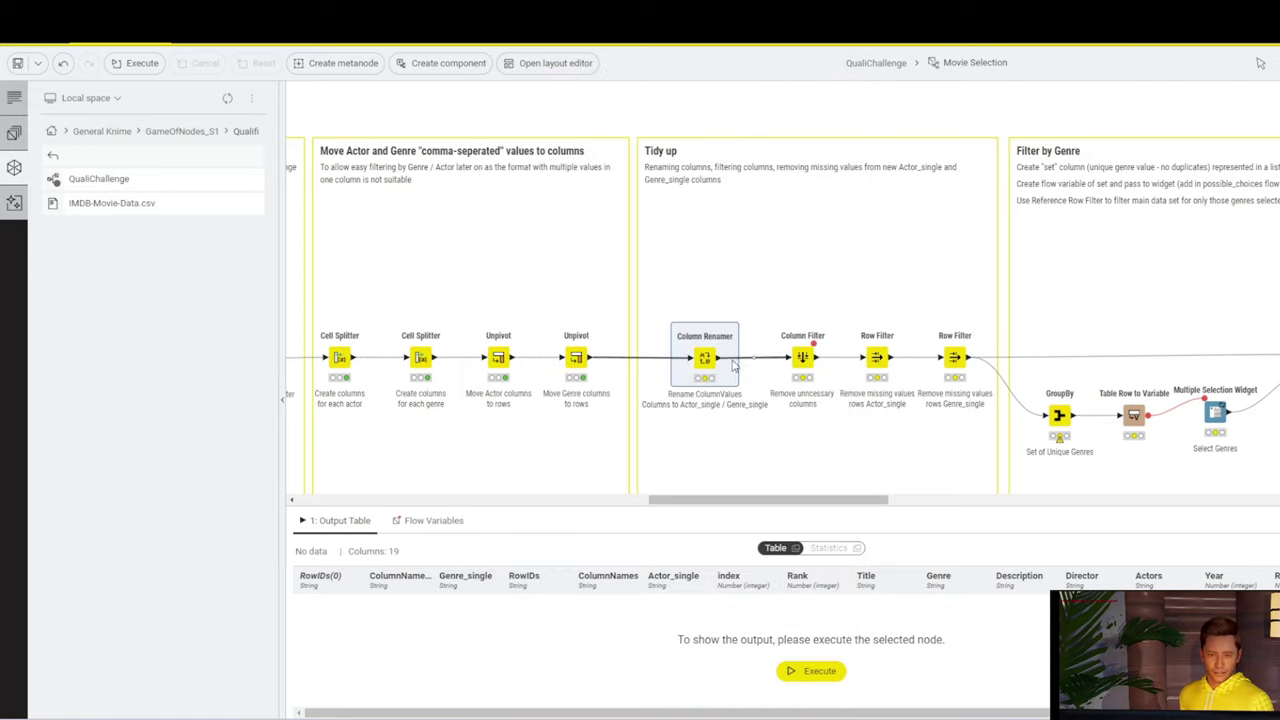
pyautogui.rightClick(806, 358)
pyautogui.click(826, 375)
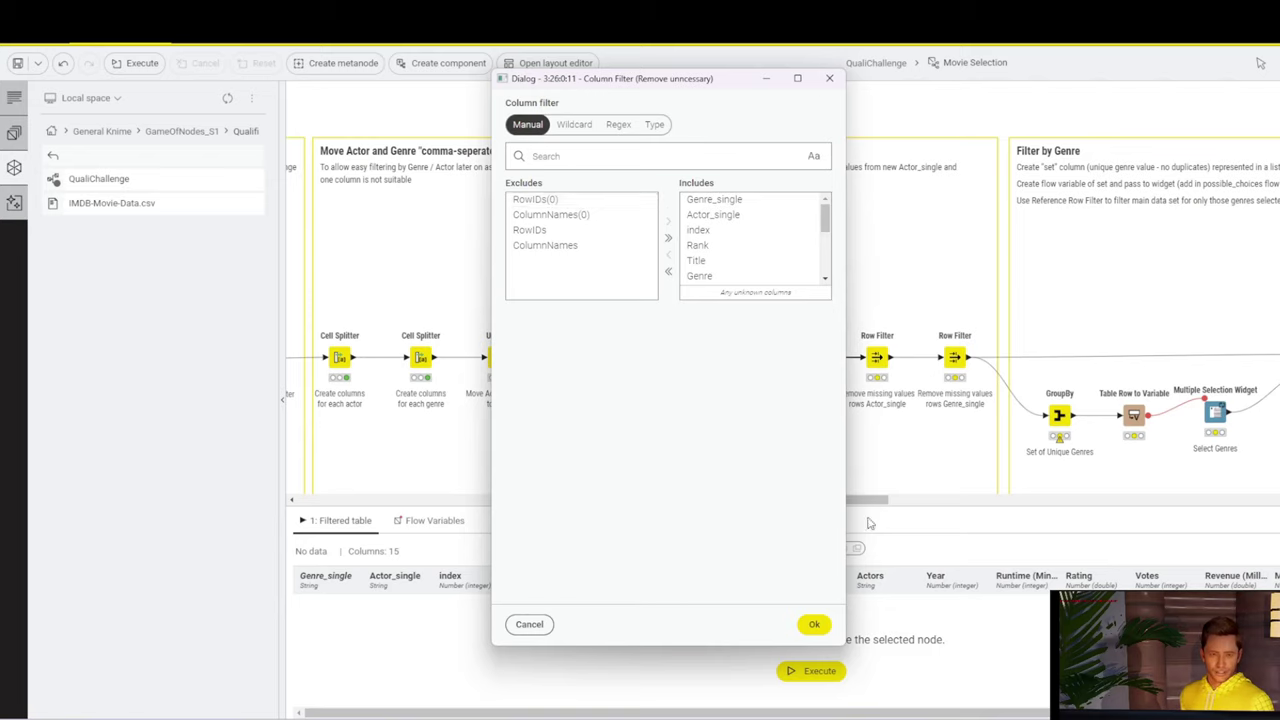
# Close the Column Filter settings and view its output table.
pyautogui.click(829, 78)
pyautogui.rightClick(876, 362)
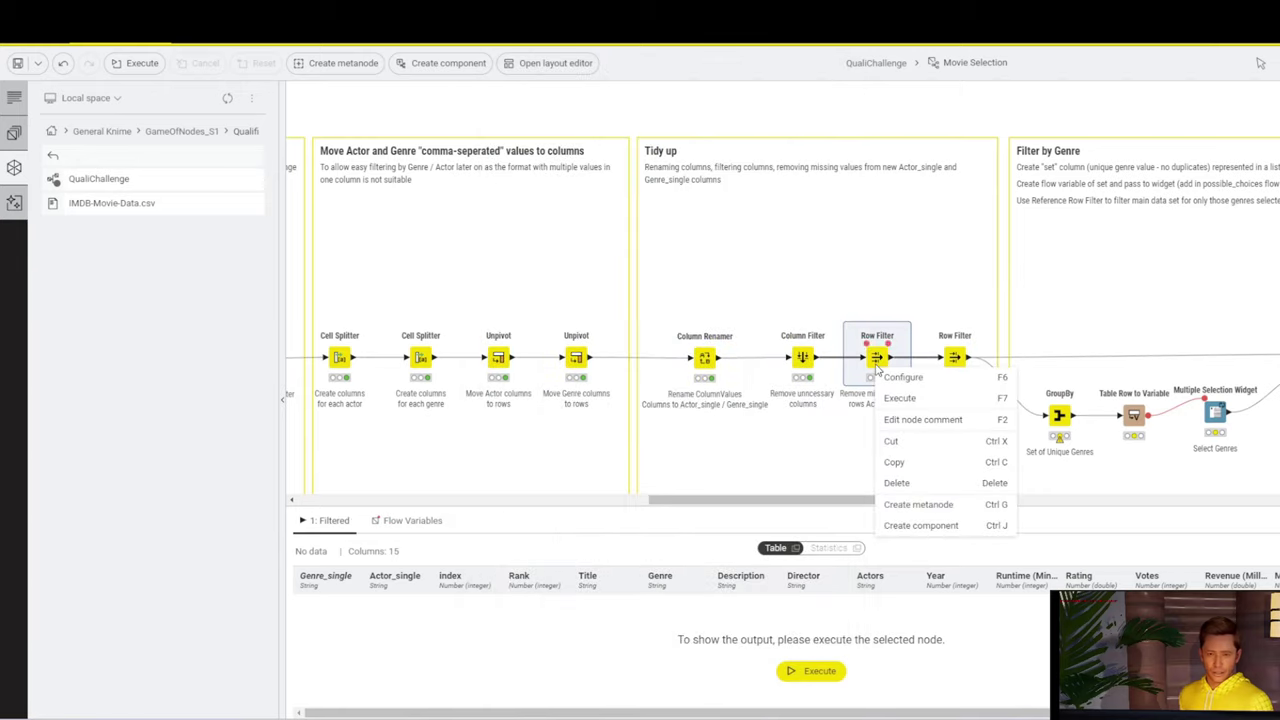
pyautogui.press('Escape')
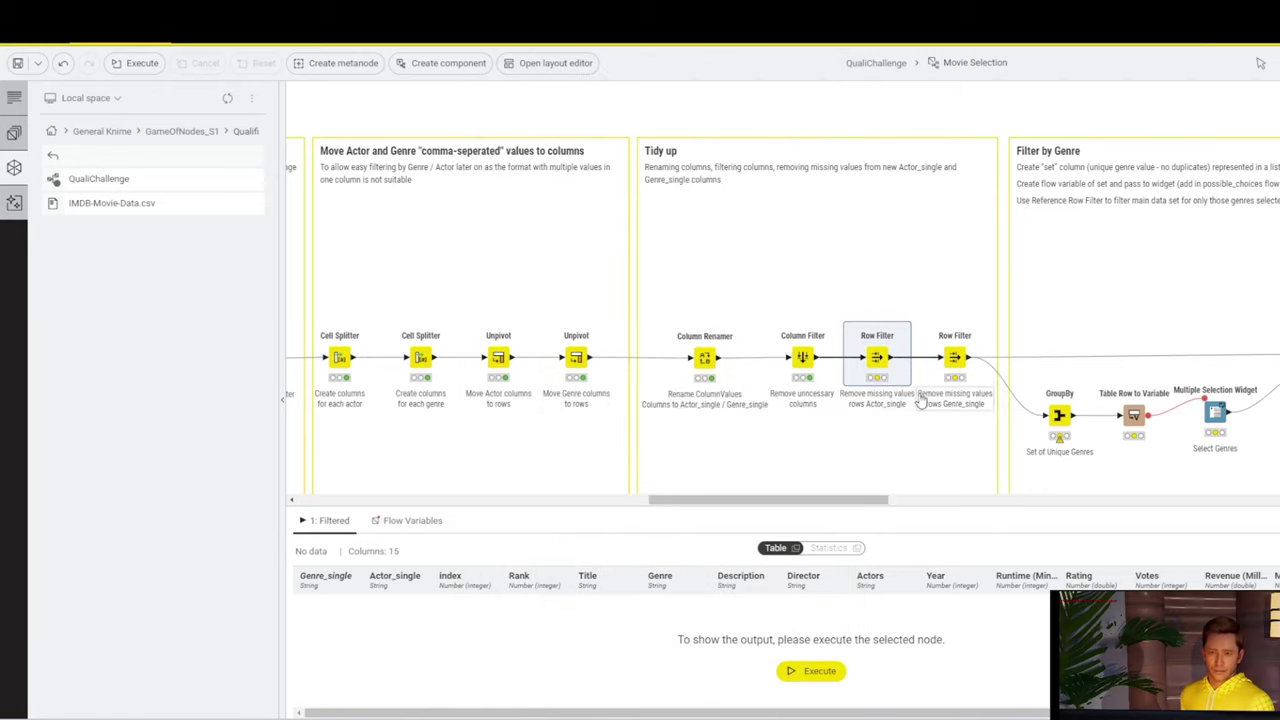
pyautogui.rightClick(876, 360)
pyautogui.press('Escape')
pyautogui.click(802, 357)
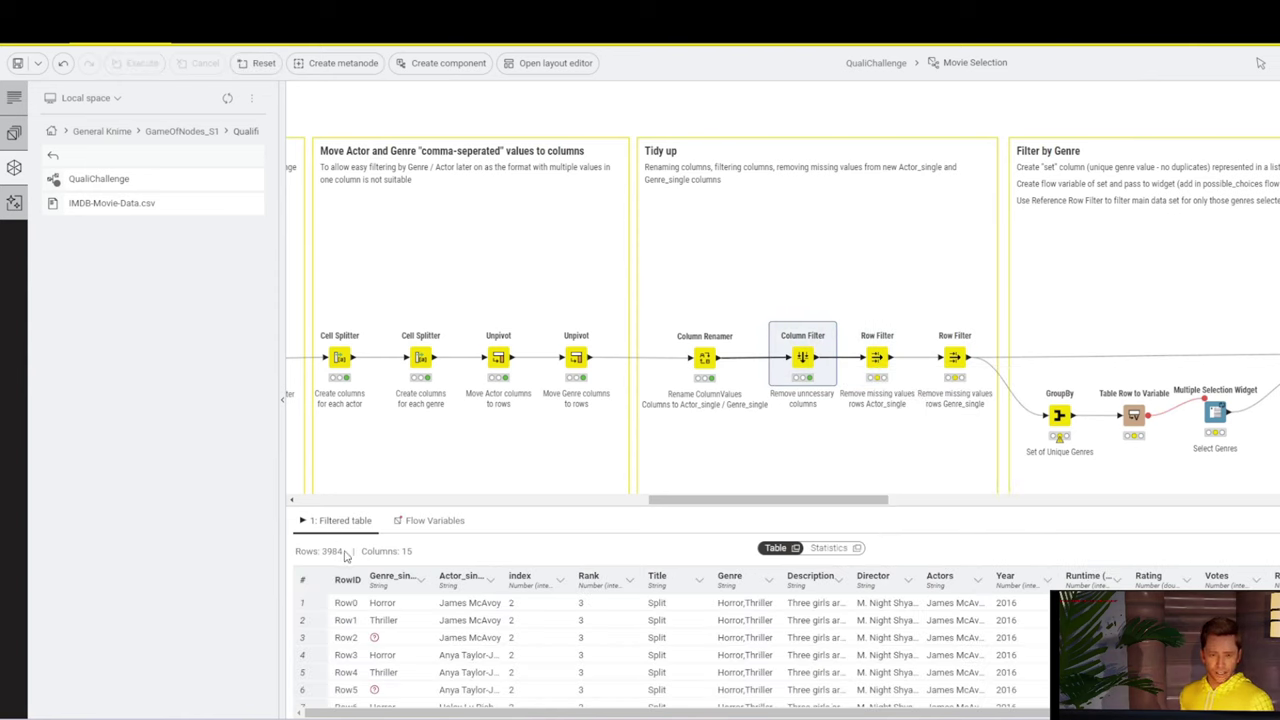
# Review the first Row Filter's settings without changes and execute it.
pyautogui.rightClick(877, 360)
pyautogui.click(905, 374)
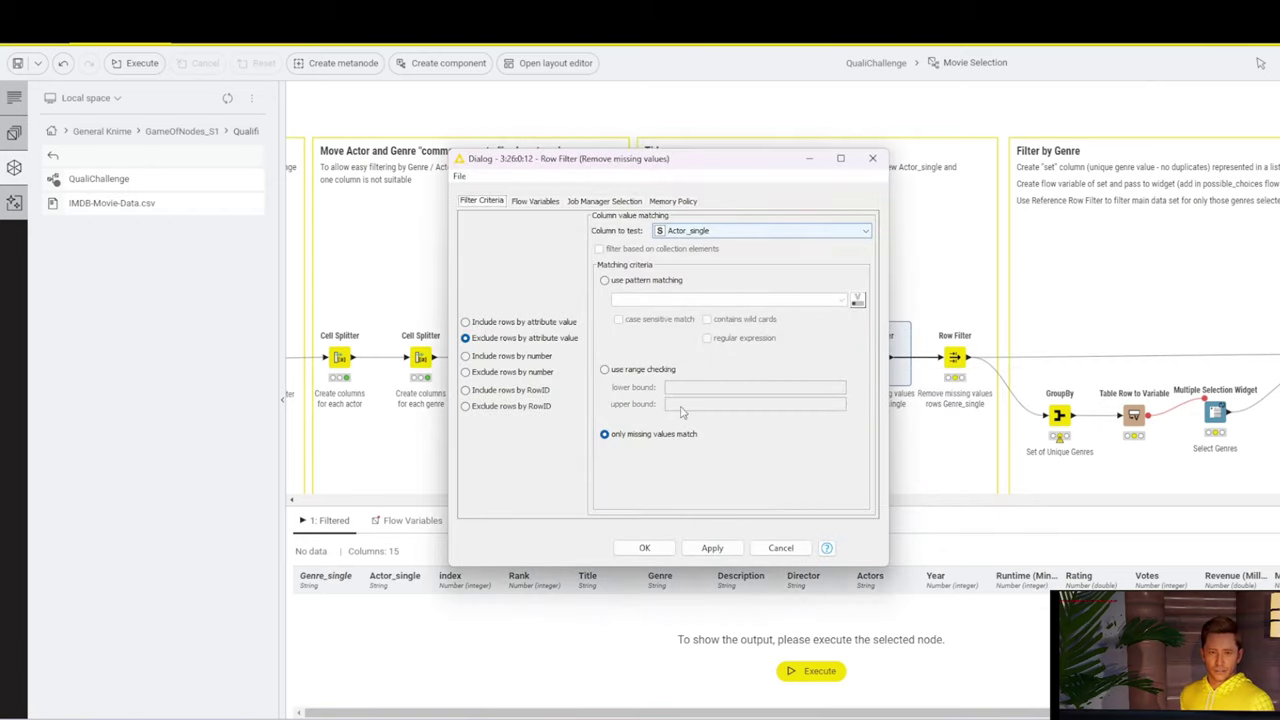
pyautogui.click(872, 158)
pyautogui.rightClick(880, 366)
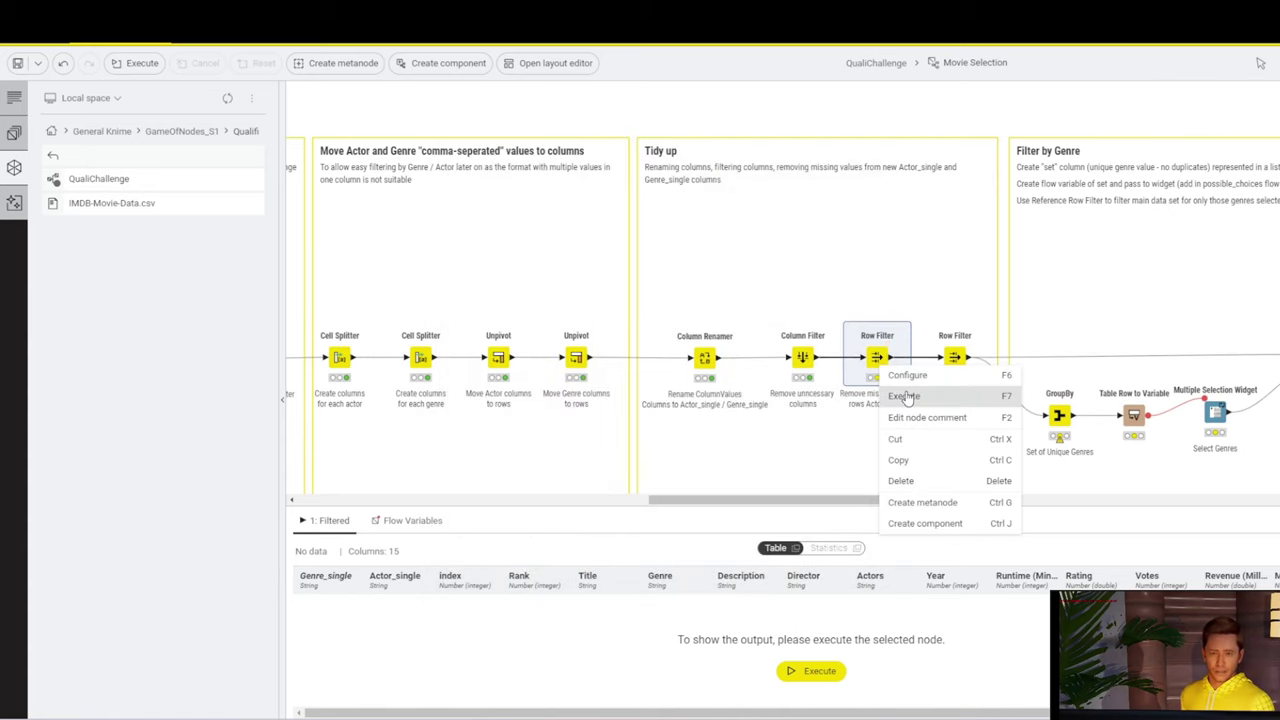
pyautogui.click(903, 395)
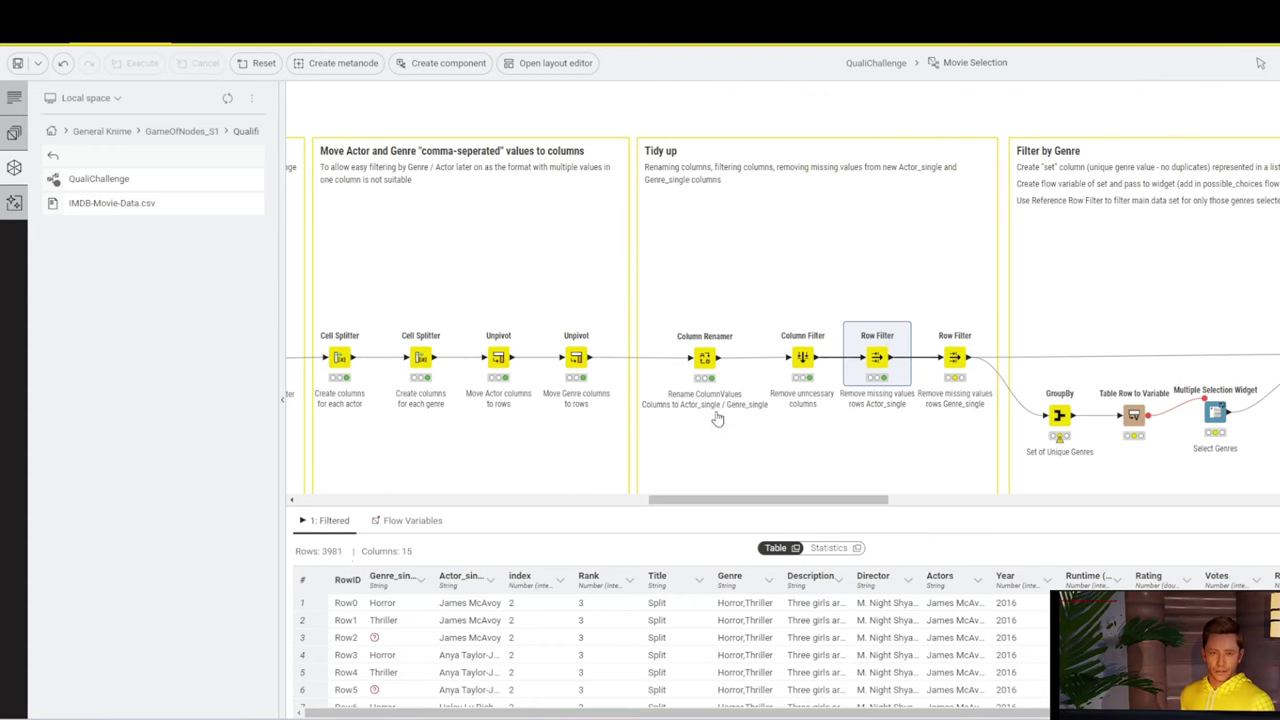
# Set the second Row Filter to remove rows with missing Genre_single.
pyautogui.click(801, 358)
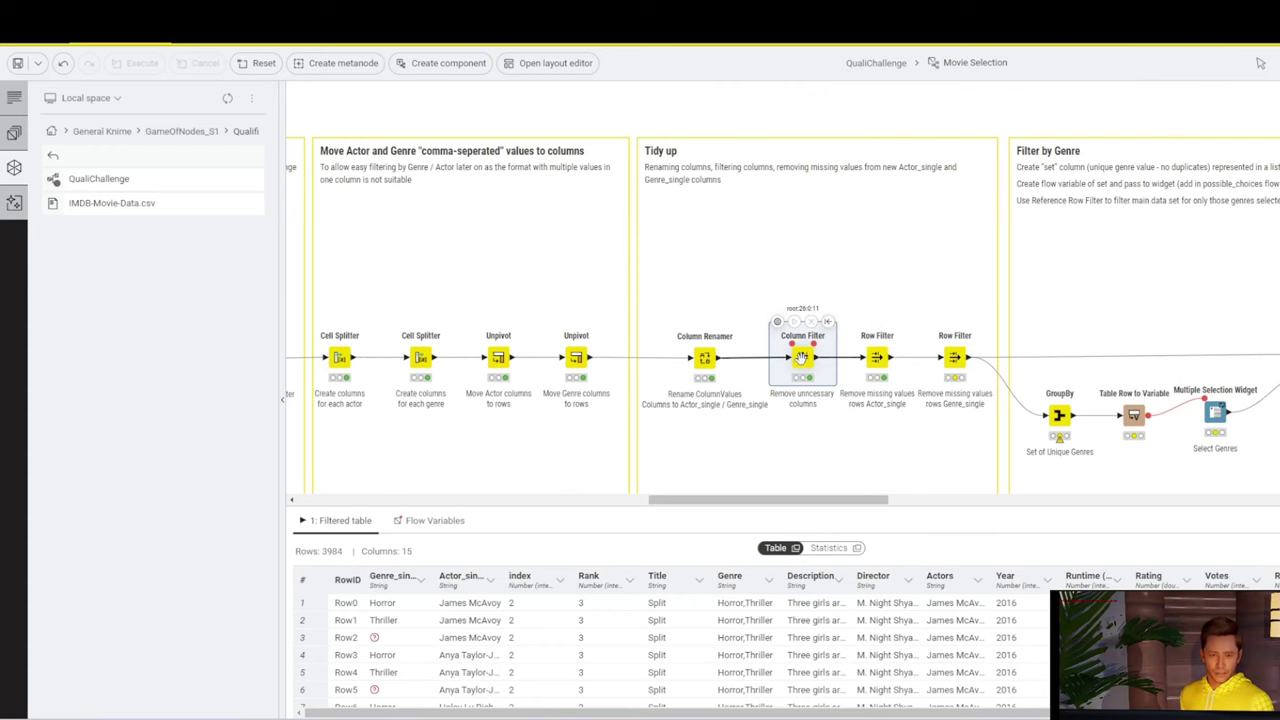
pyautogui.click(876, 358)
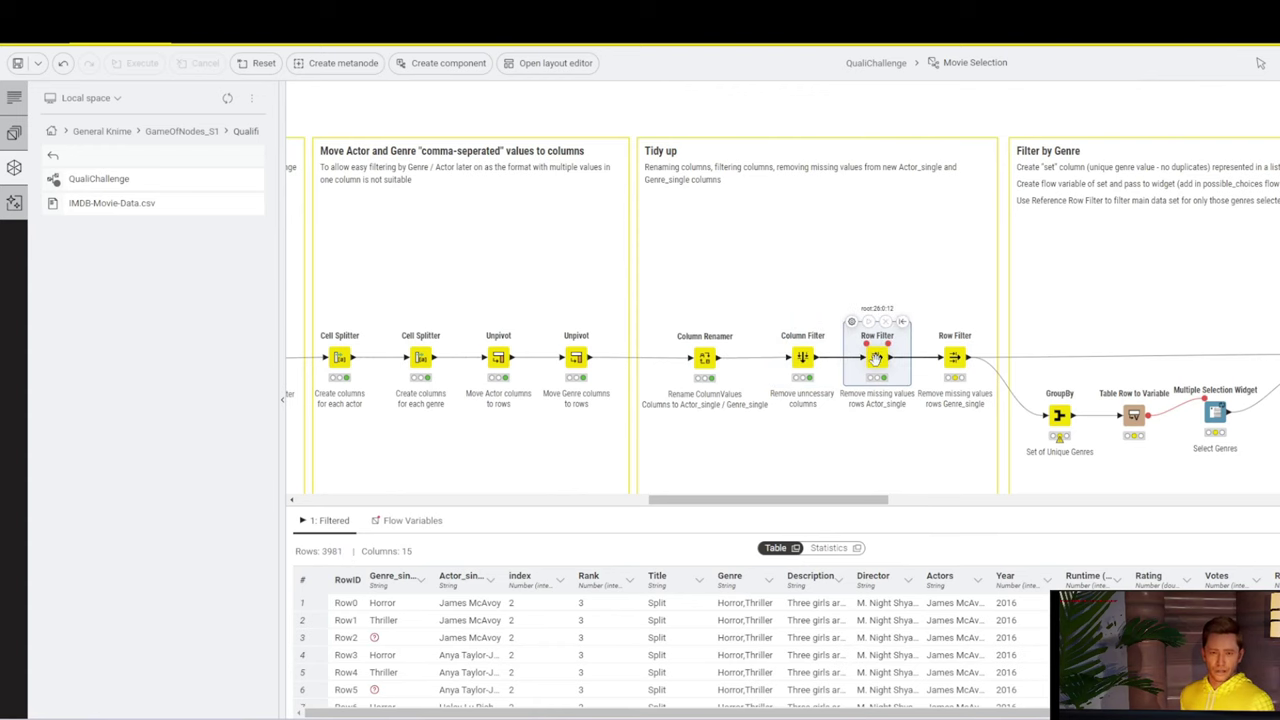
pyautogui.rightClick(955, 358)
pyautogui.click(985, 382)
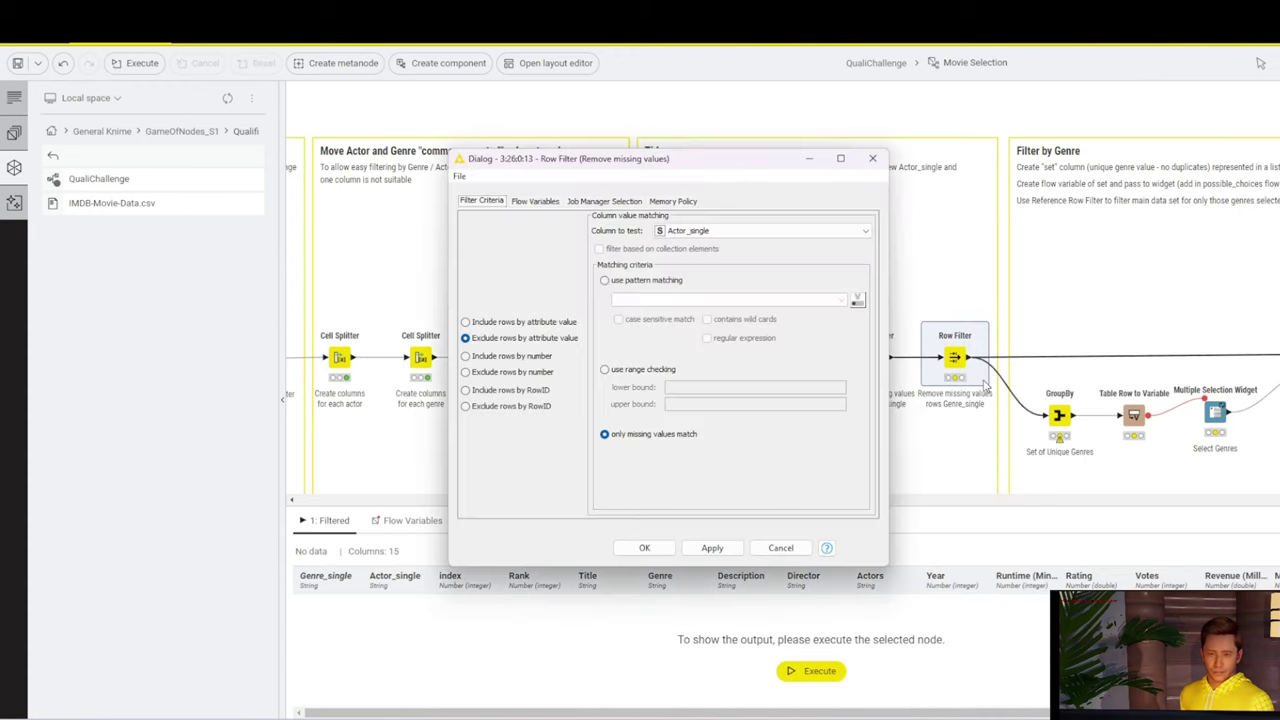
pyautogui.click(731, 231)
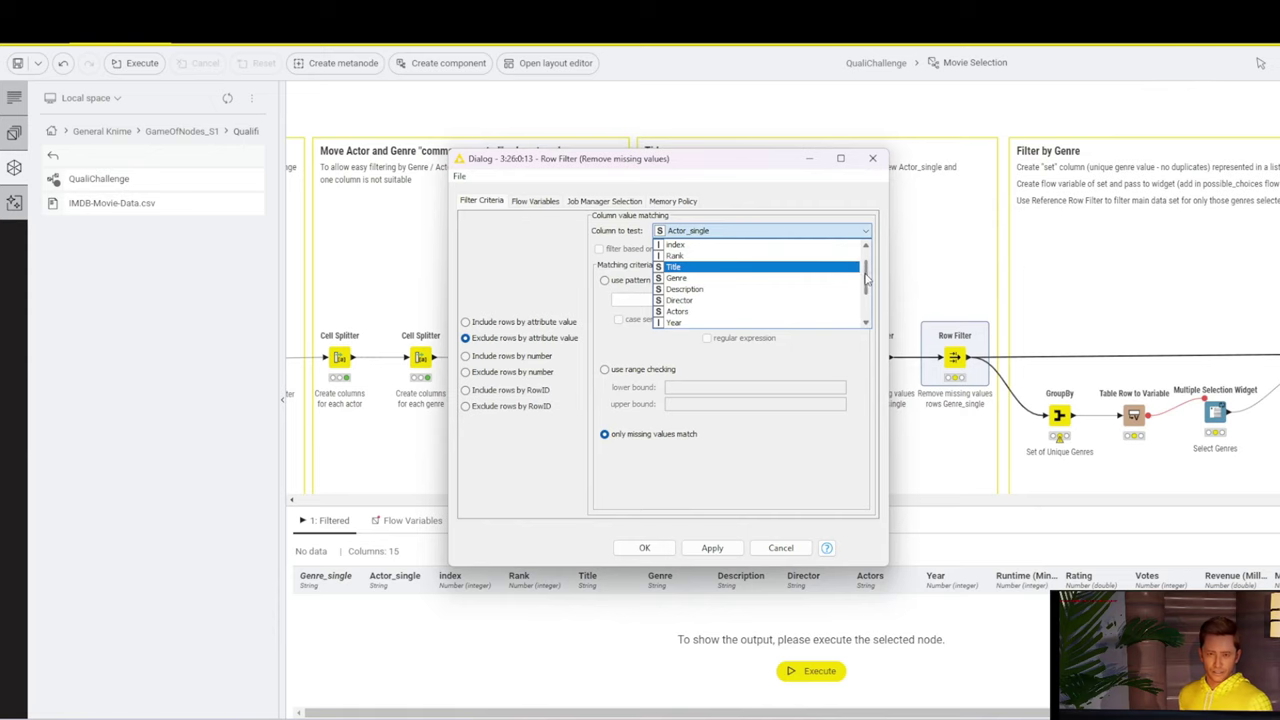
pyautogui.moveTo(866, 278)
pyautogui.mouseDown()
pyautogui.moveTo(866, 290)
pyautogui.moveTo(866, 266)
pyautogui.mouseUp()
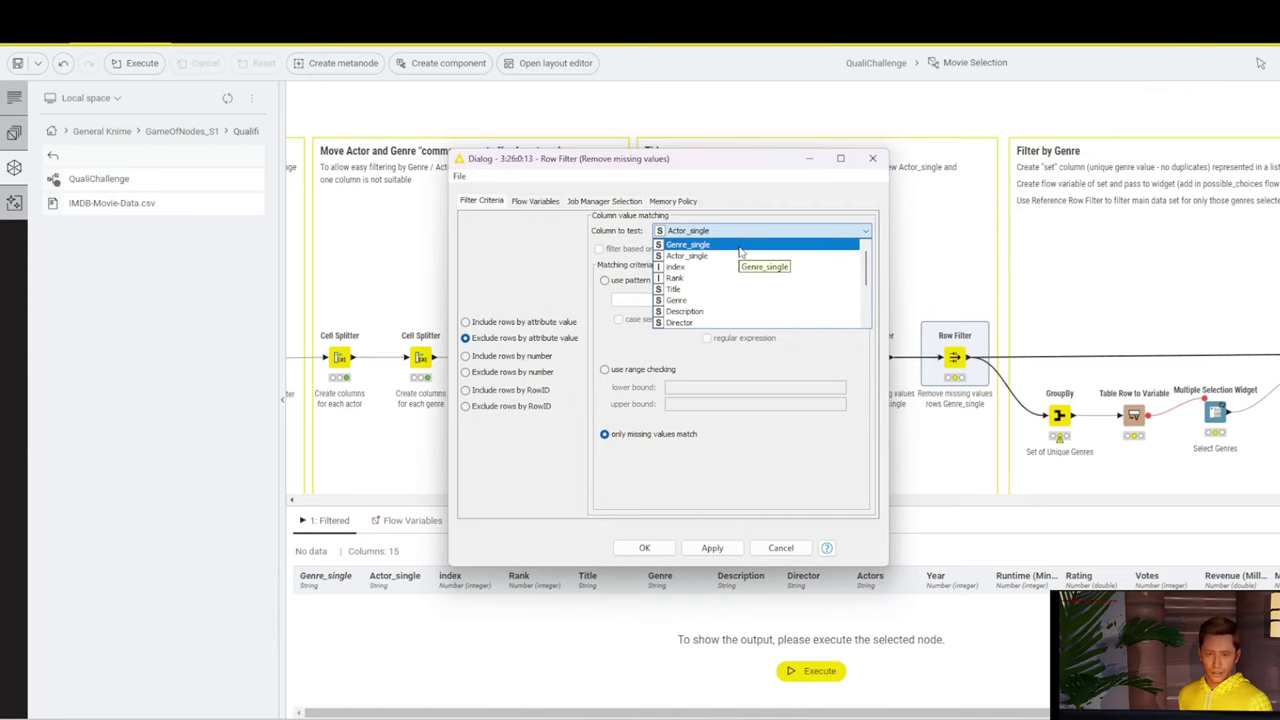
pyautogui.click(740, 247)
pyautogui.click(642, 548)
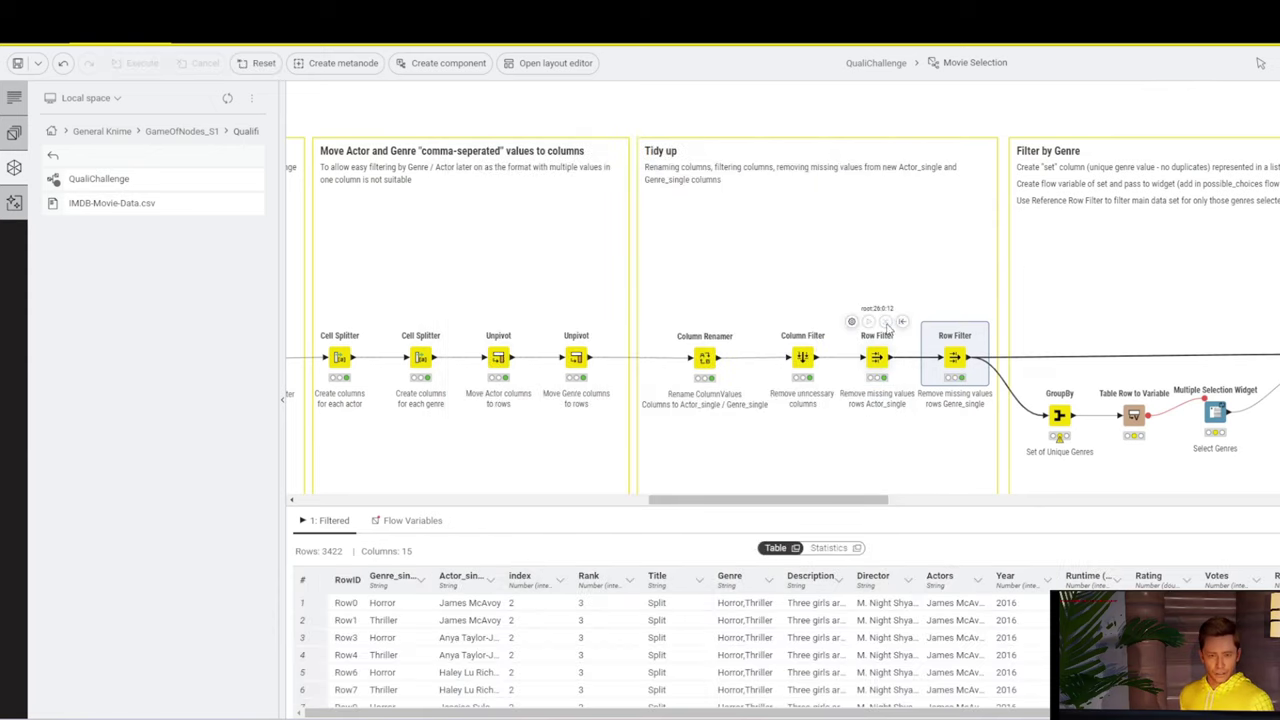
# Compare against the first Row Filter's settings and close them.
pyautogui.click(877, 357)
pyautogui.rightClick(875, 357)
pyautogui.click(900, 368)
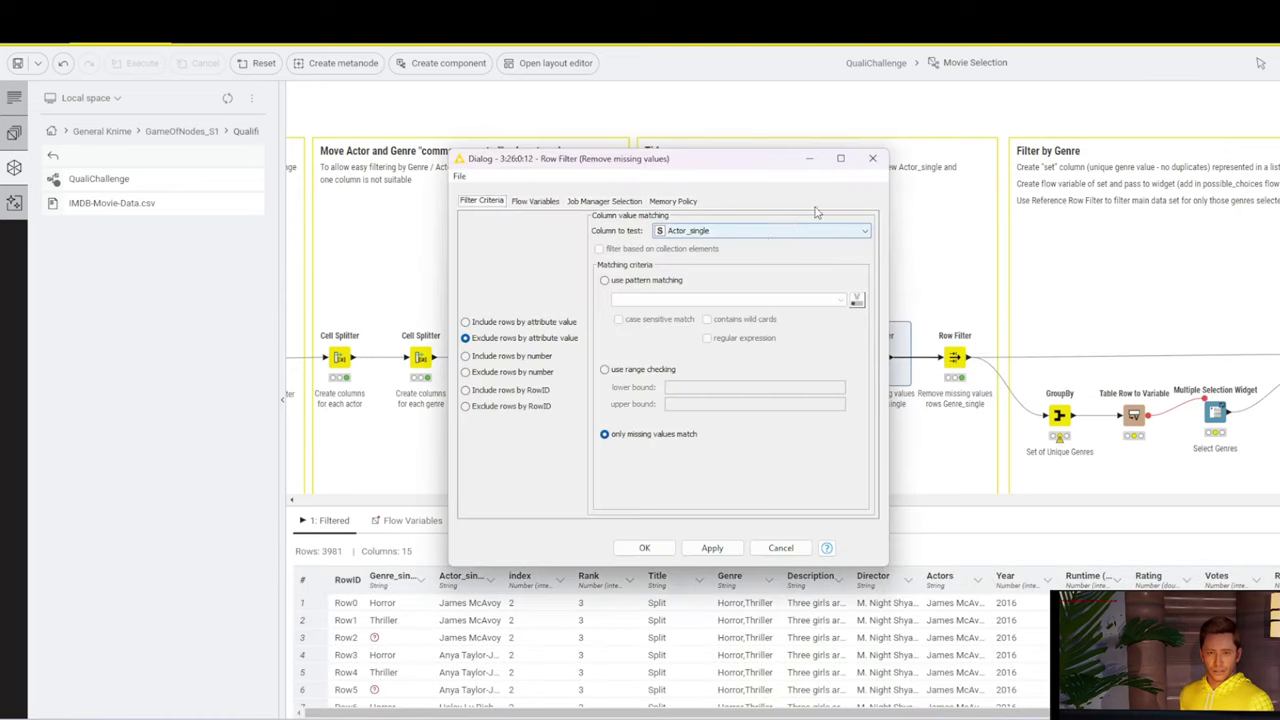
pyautogui.click(872, 158)
# Inspect the second Row Filter's 3422-row output in a separate window.
pyautogui.click(955, 357)
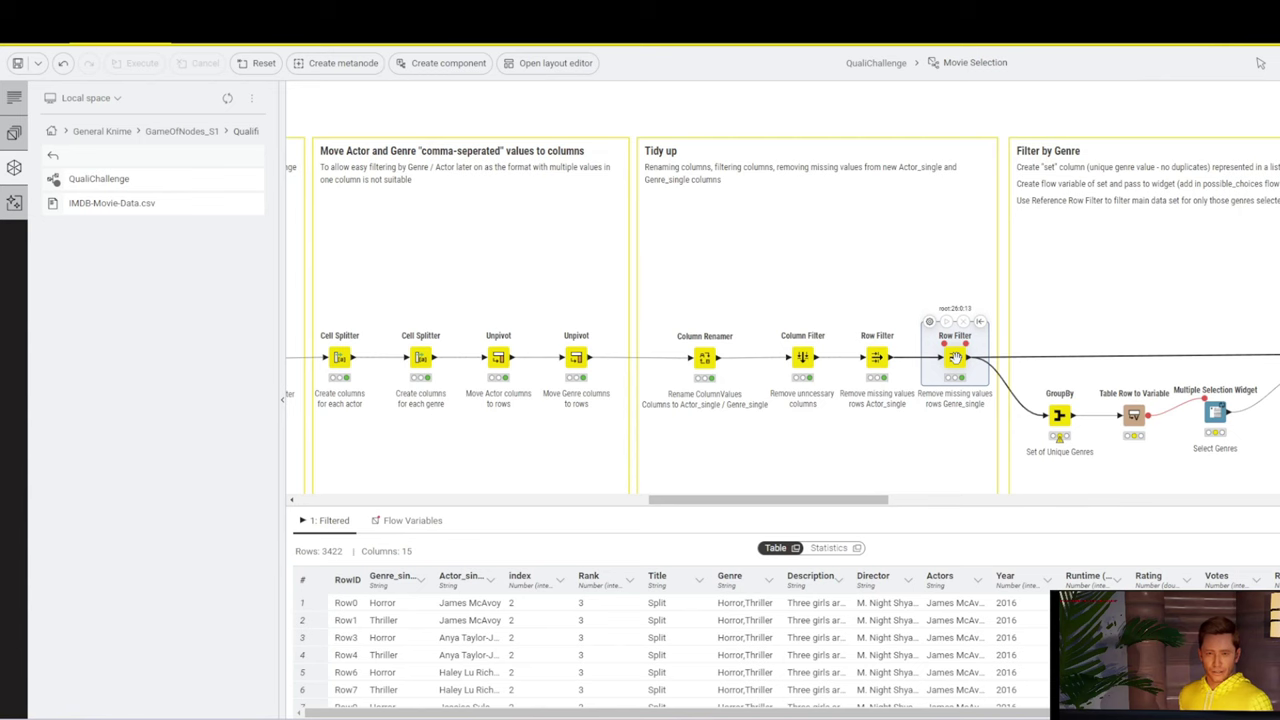
pyautogui.rightClick(955, 357)
pyautogui.click(797, 550)
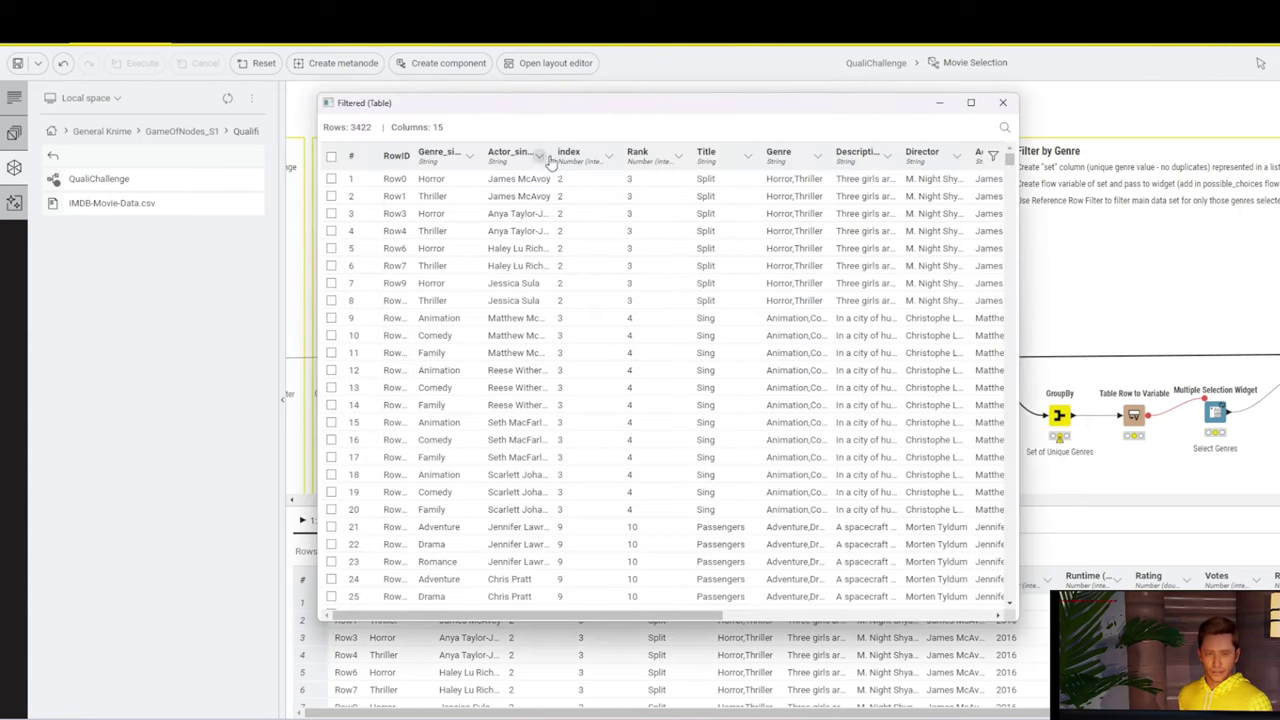
pyautogui.moveTo(1010, 168); pyautogui.dragTo(1008, 450)
pyautogui.click(1003, 102)
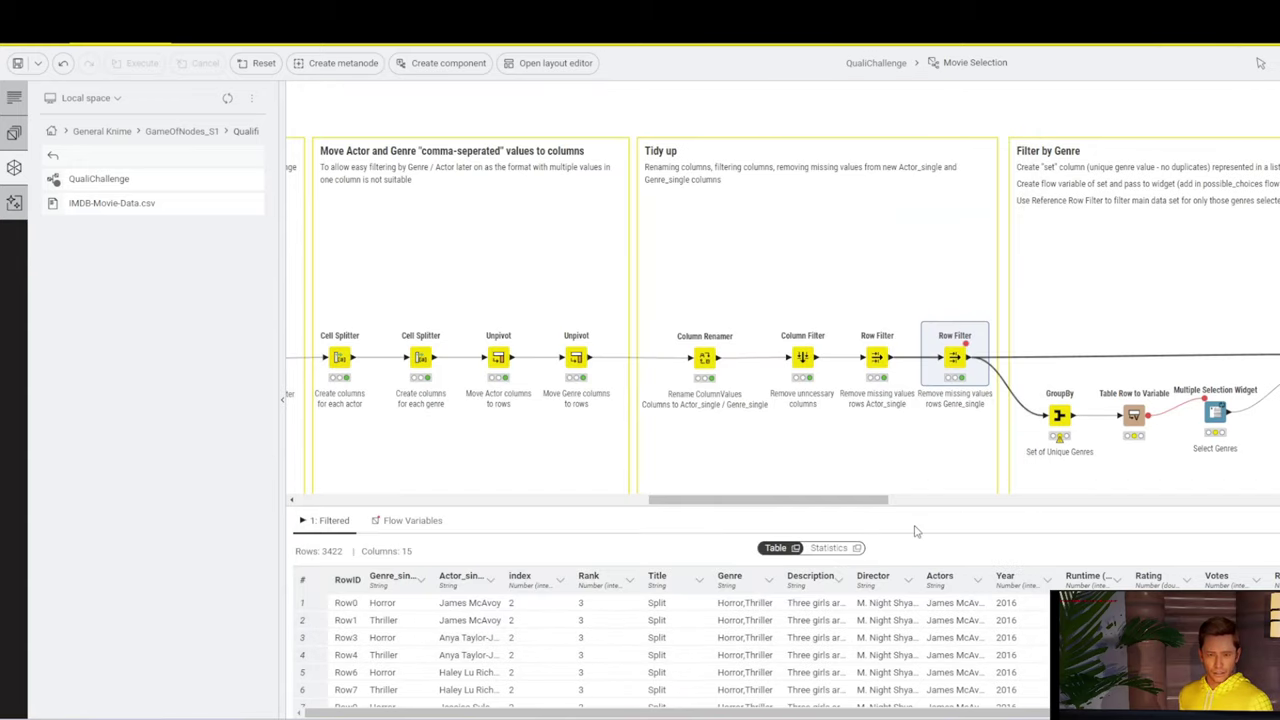
pyautogui.moveTo(694, 501); pyautogui.dragTo(776, 500)
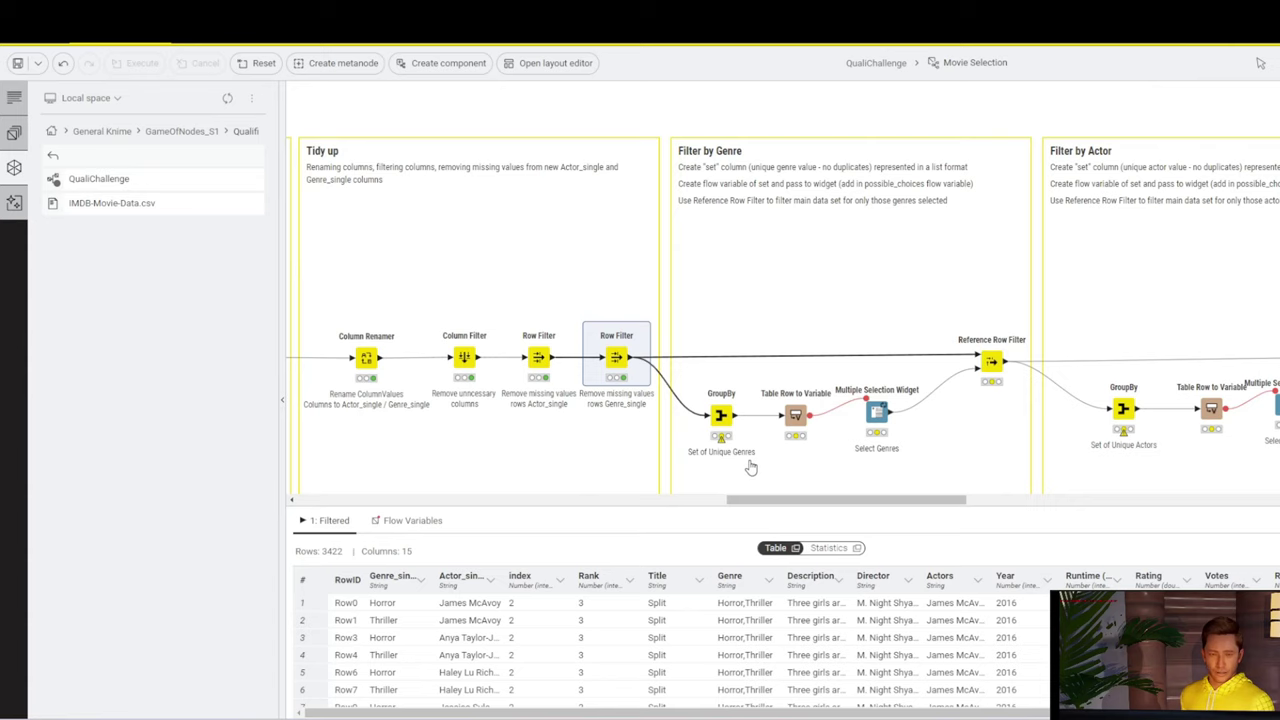
# Bring up the actions for the Set of Unique Genres GroupBy node in the Filter by Genre section.
pyautogui.moveTo(721, 418)
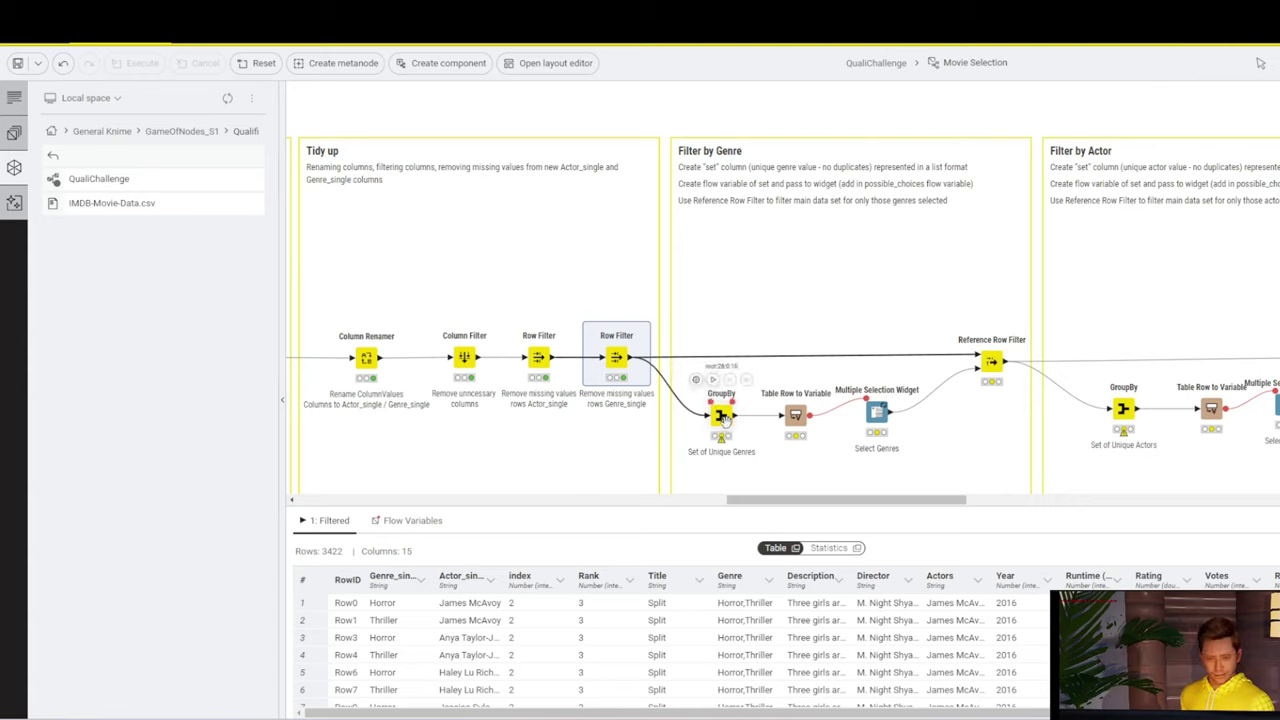
pyautogui.rightClick(724, 420)
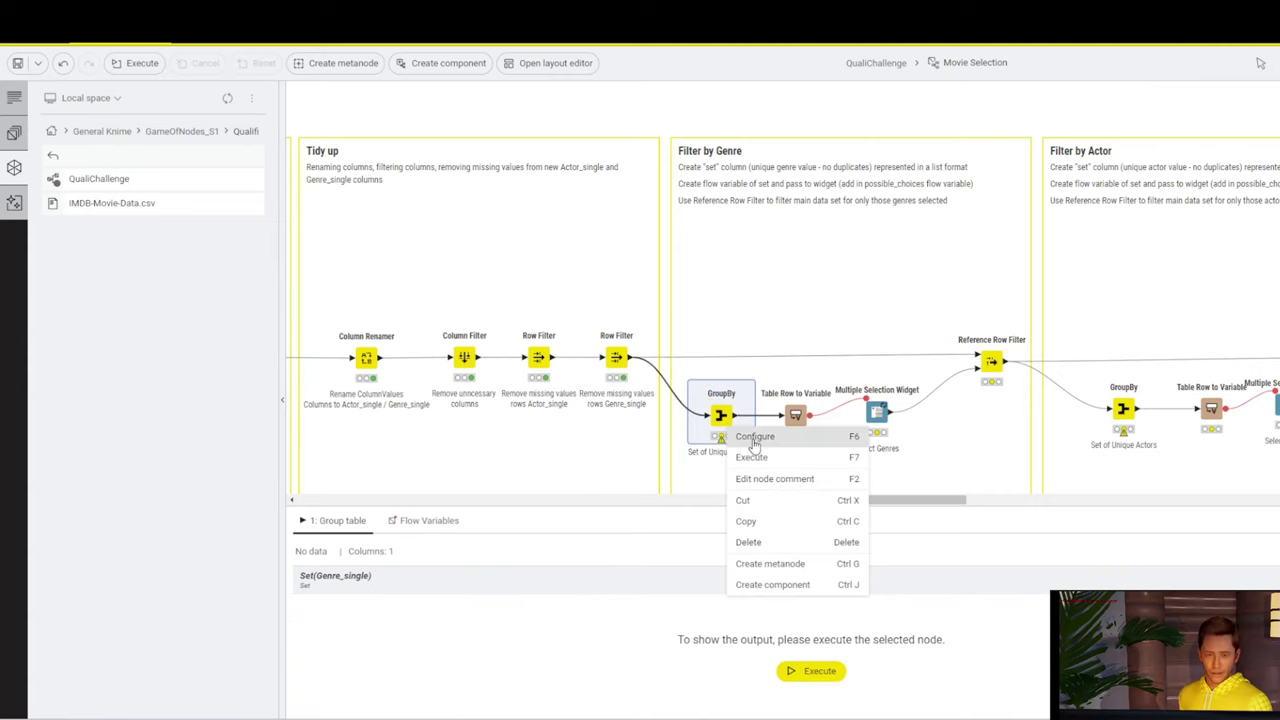
# In the GroupBy's manual aggregation, aggregate Genre_single as a Set.
pyautogui.click(754, 440)
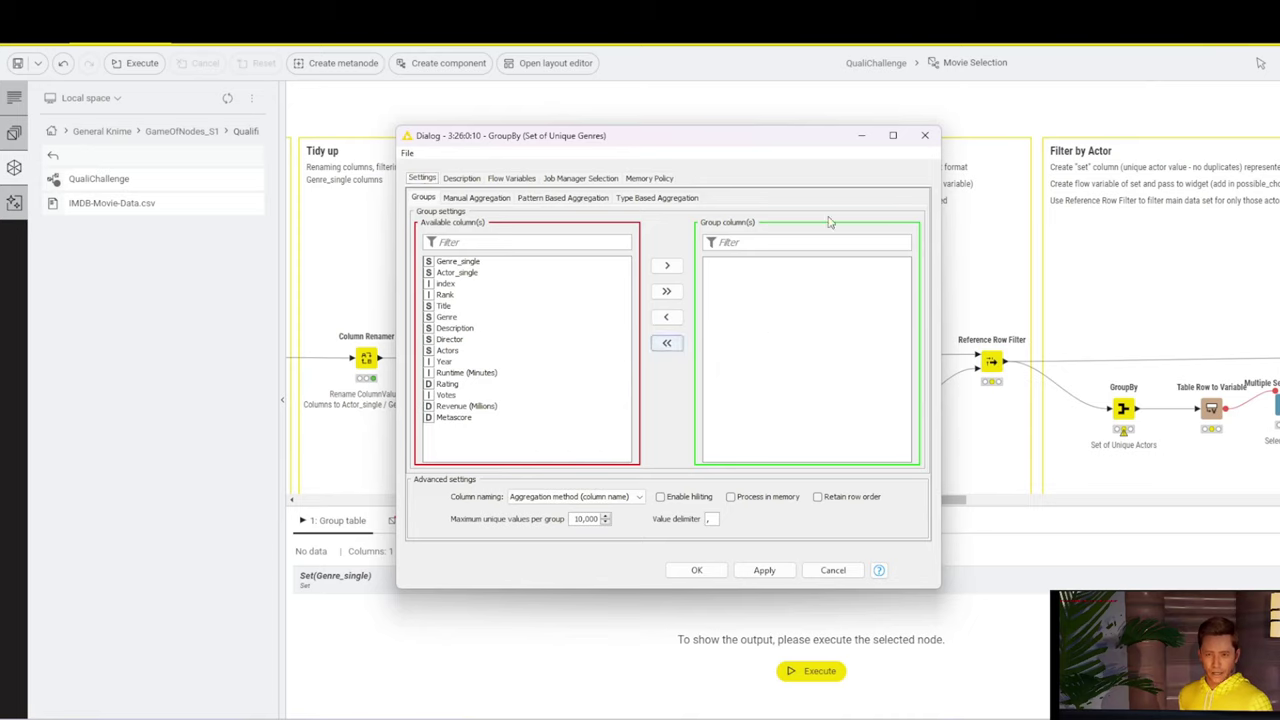
pyautogui.click(478, 198)
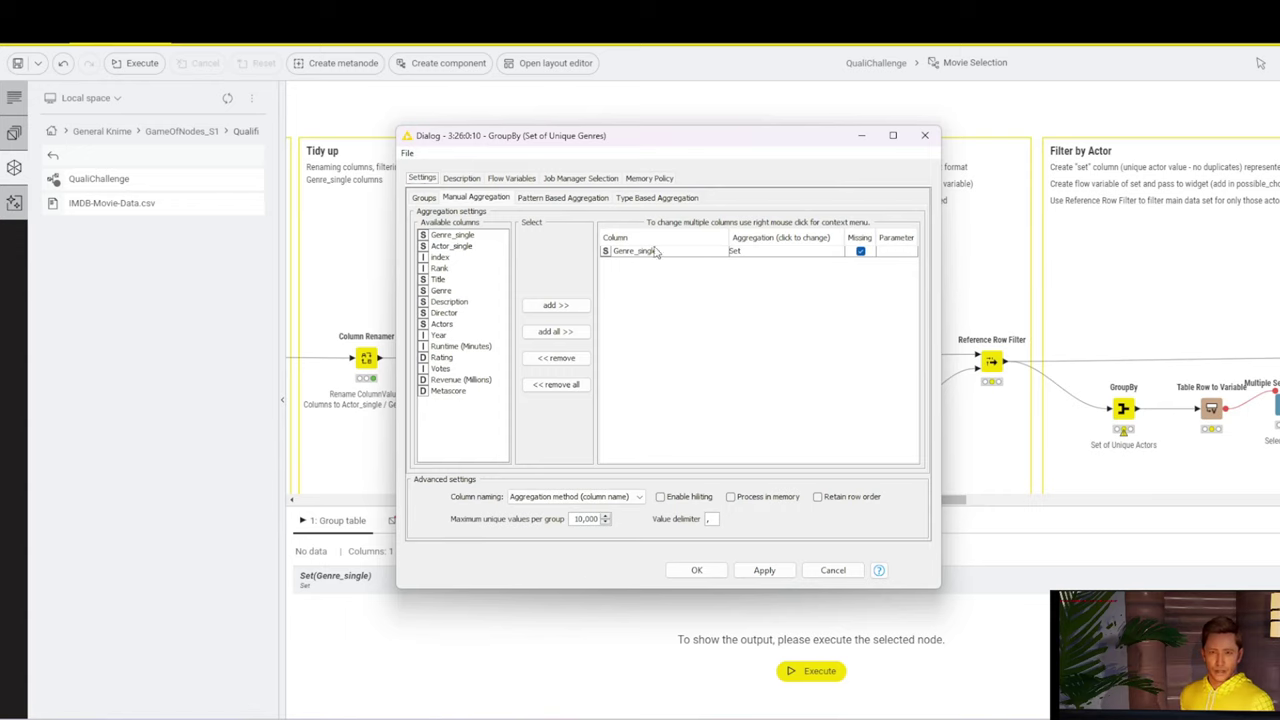
pyautogui.click(750, 258)
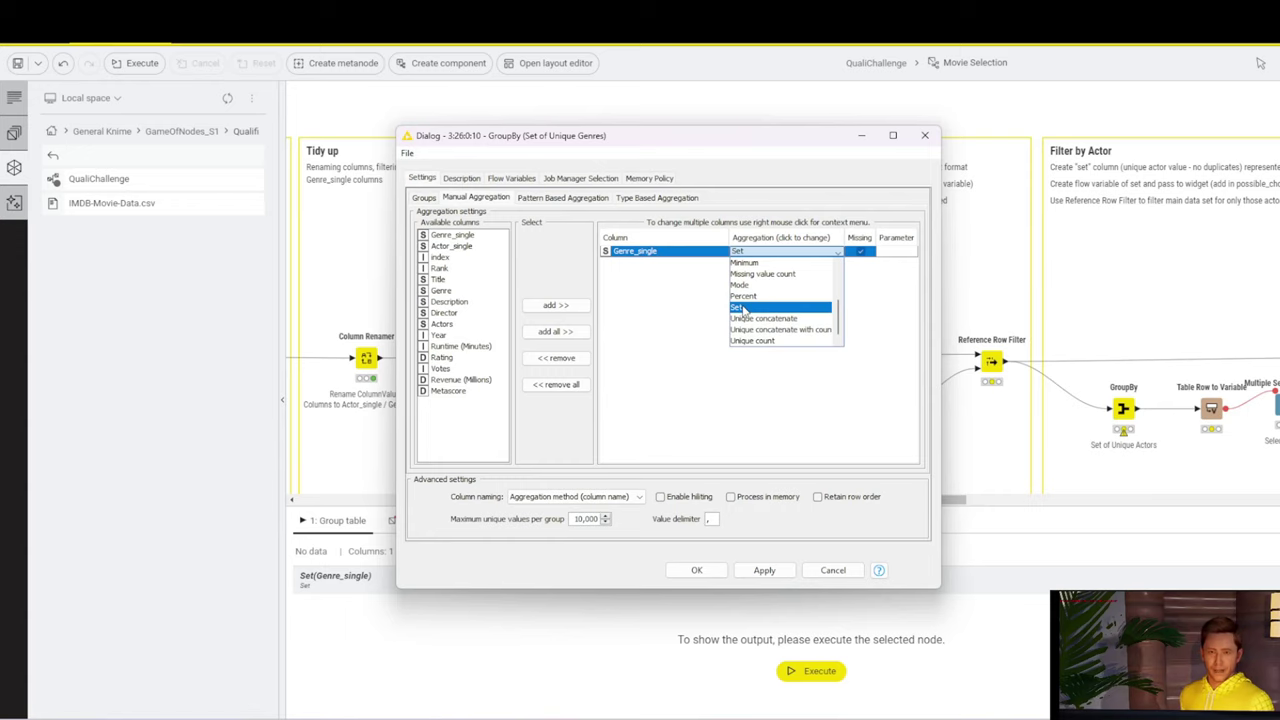
pyautogui.click(741, 308)
pyautogui.click(703, 573)
# Execute the GroupBy and check its single row holding the Set(Genre_single) genre list.
pyautogui.rightClick(729, 443)
pyautogui.click(748, 463)
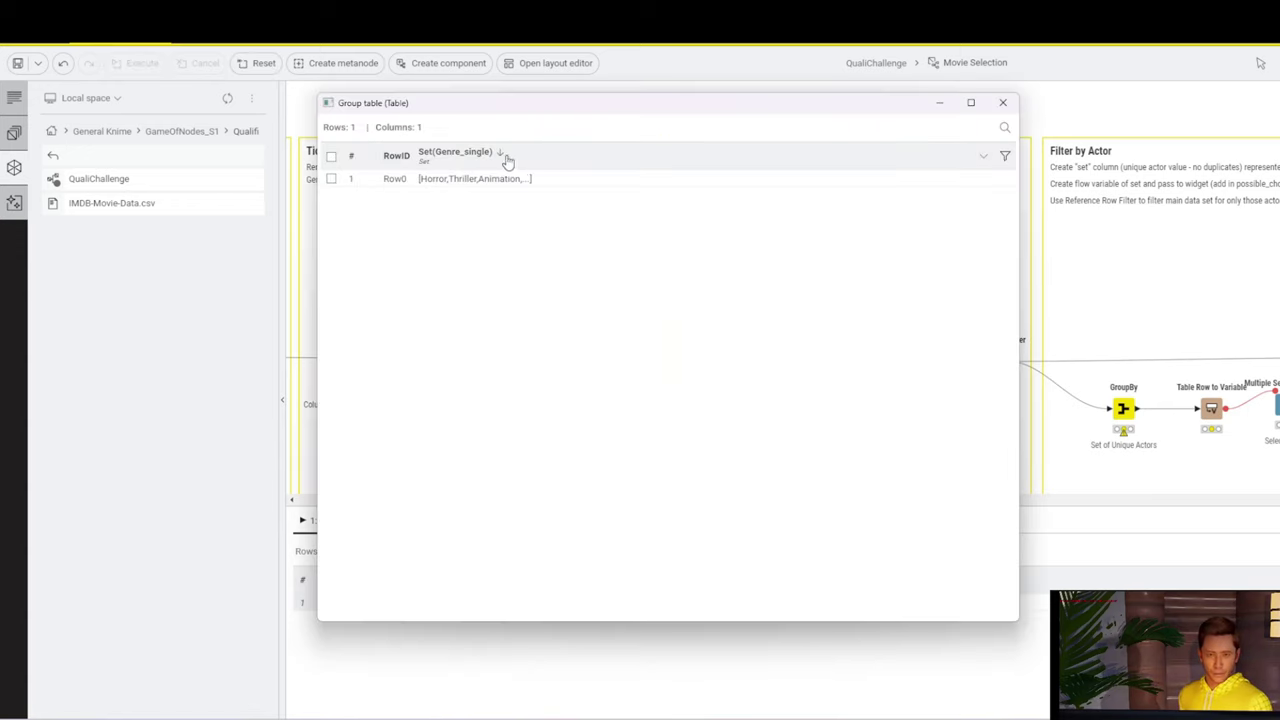
pyautogui.click(468, 186)
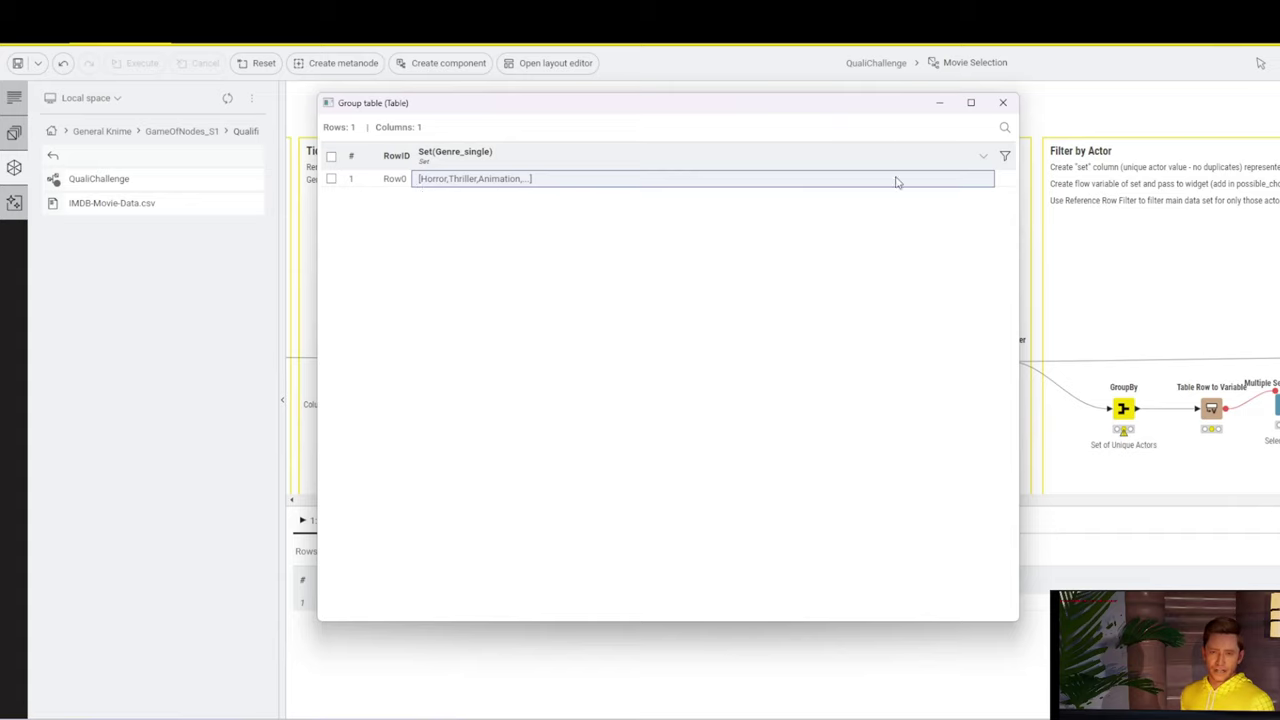
pyautogui.click(1003, 104)
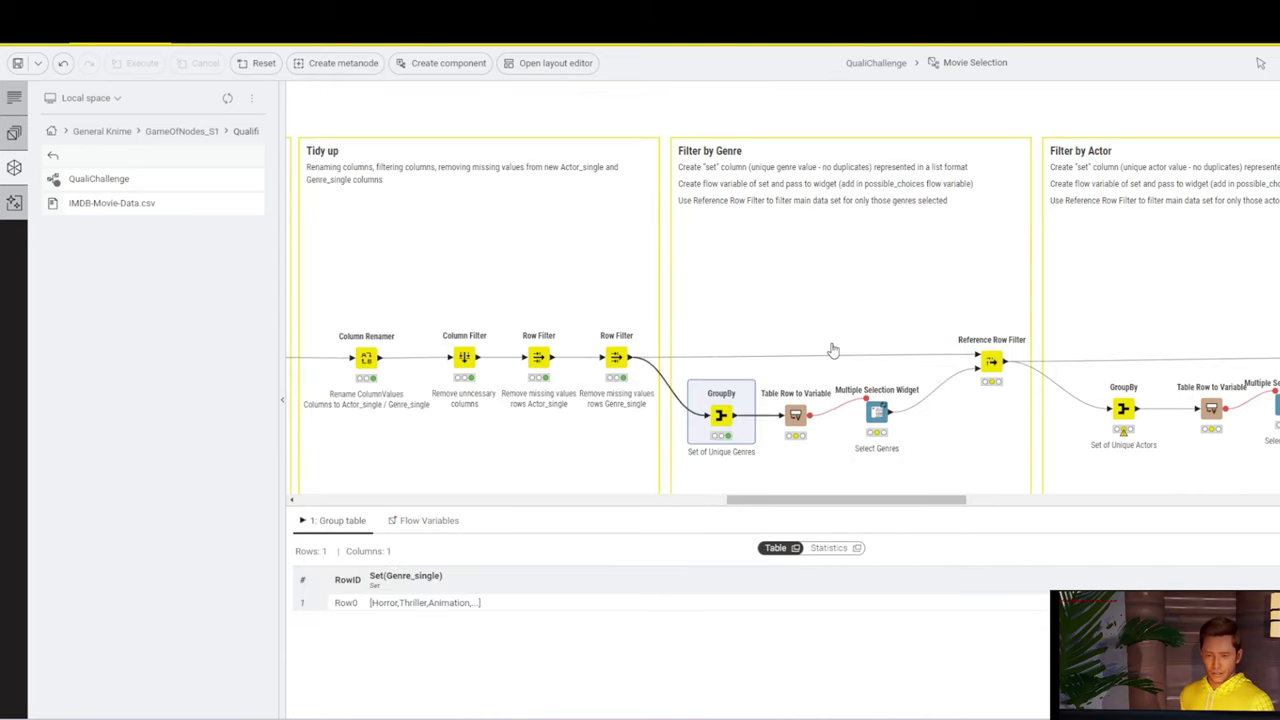
# Run Table Row to Variable and inspect its Set(Genre_single) string-array flow variable.
pyautogui.click(876, 418)
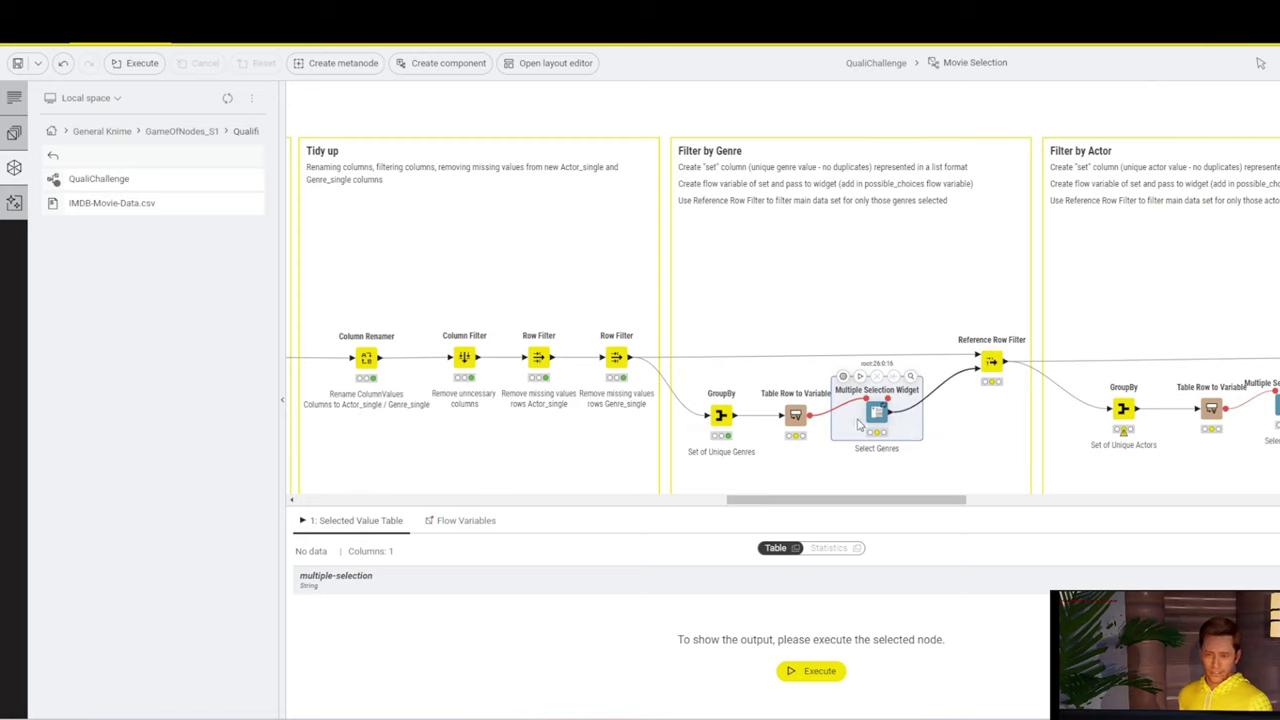
pyautogui.click(721, 416)
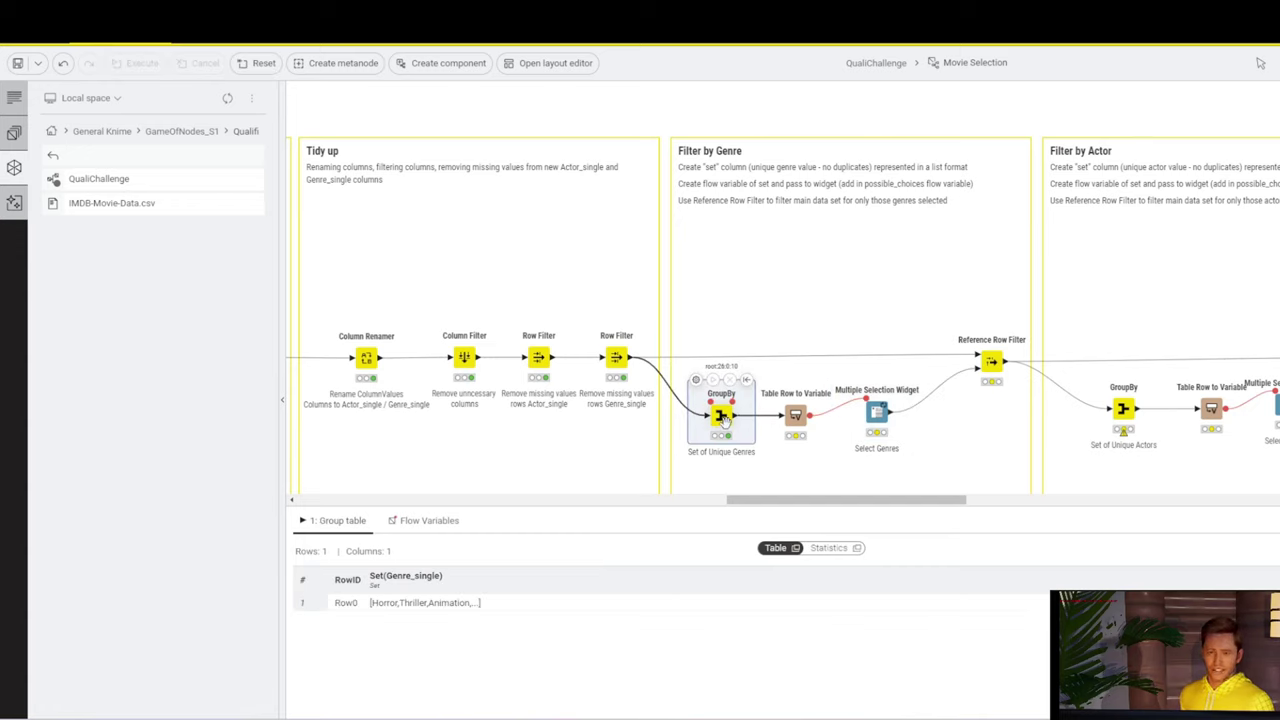
pyautogui.rightClick(805, 422)
pyautogui.click(865, 479)
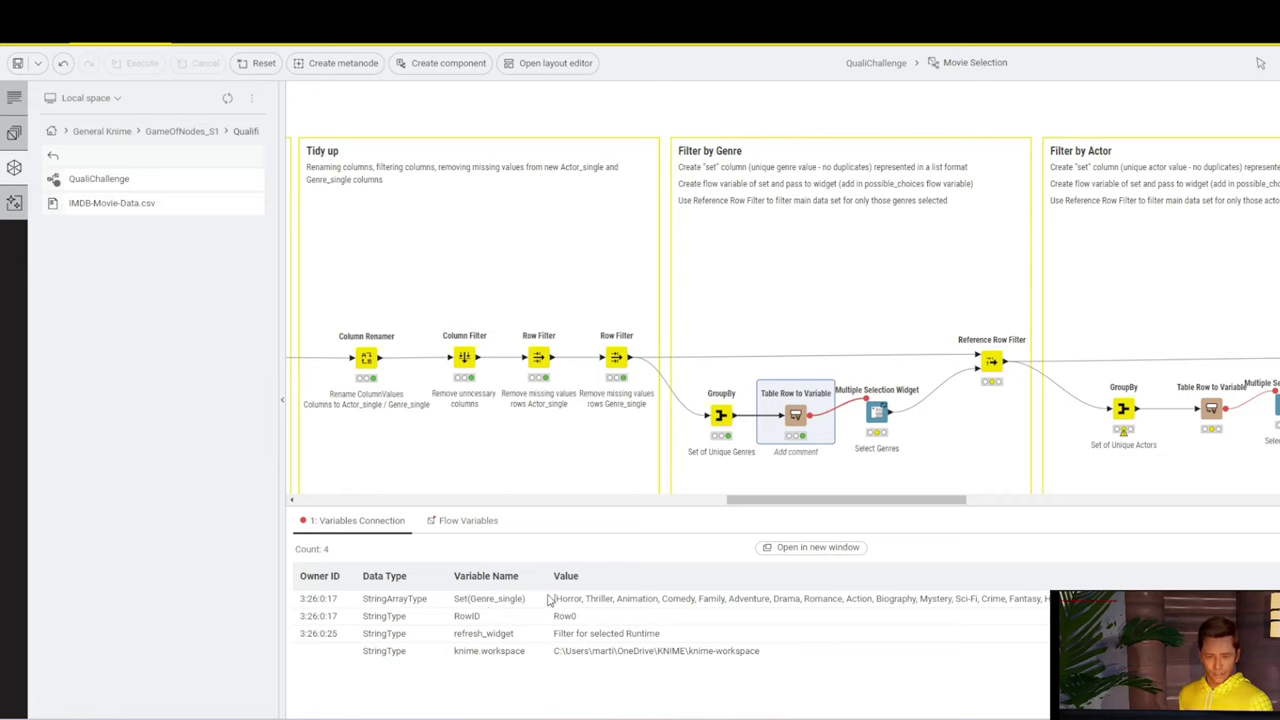
pyautogui.moveTo(554, 599); pyautogui.dragTo(1050, 599)
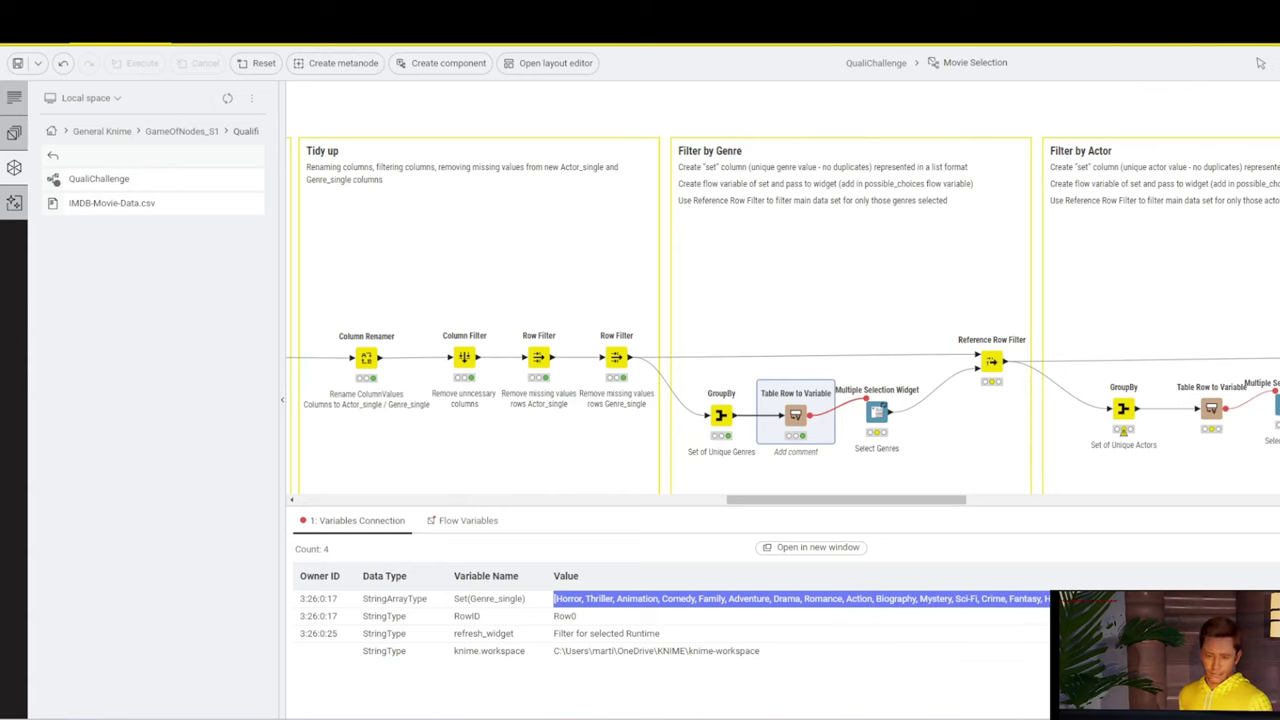
pyautogui.moveTo(875, 418)
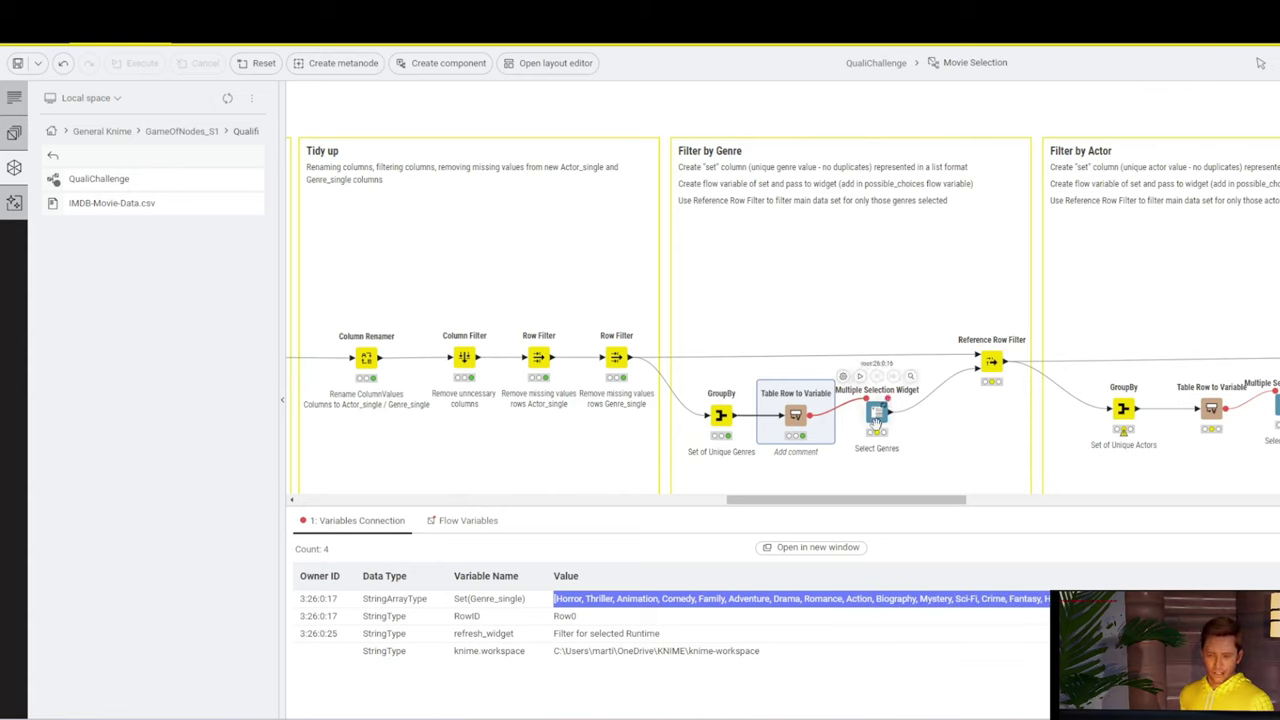
# Drive the Select Genres widget's possible_choices from Set(Genre_single) and review its re-execution settings.
pyautogui.rightClick(877, 418)
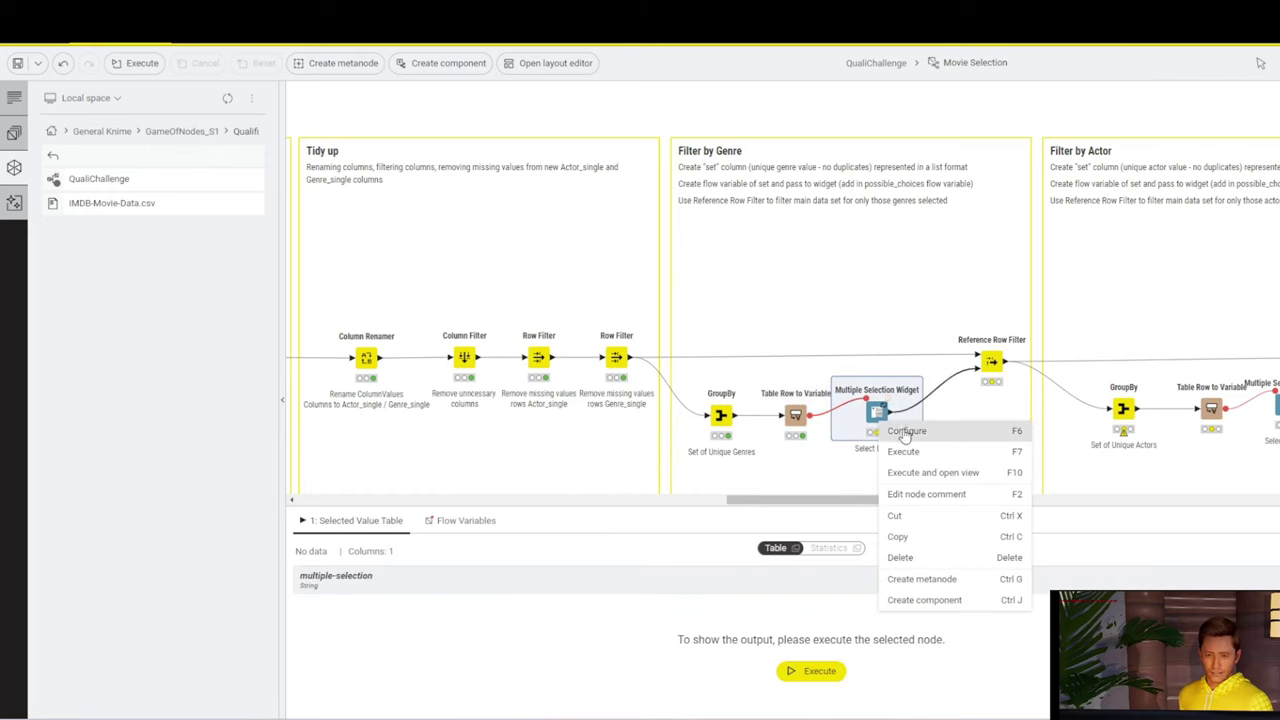
pyautogui.click(905, 432)
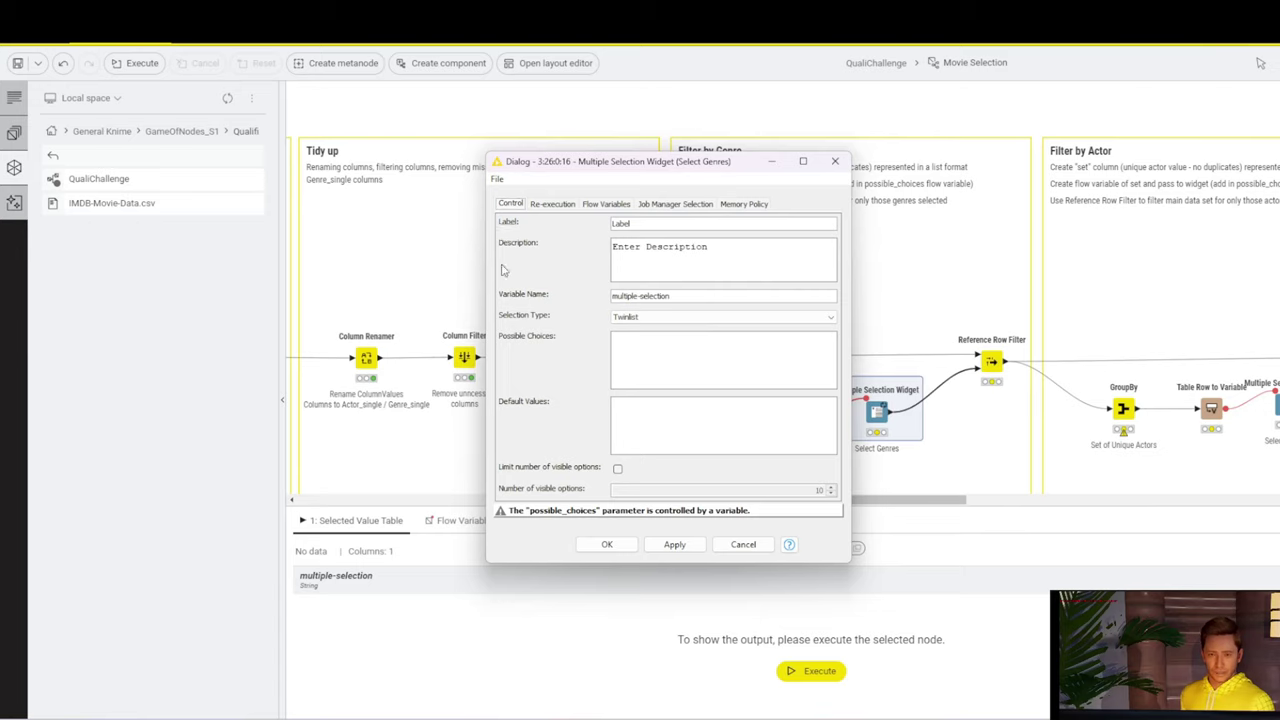
pyautogui.click(650, 344)
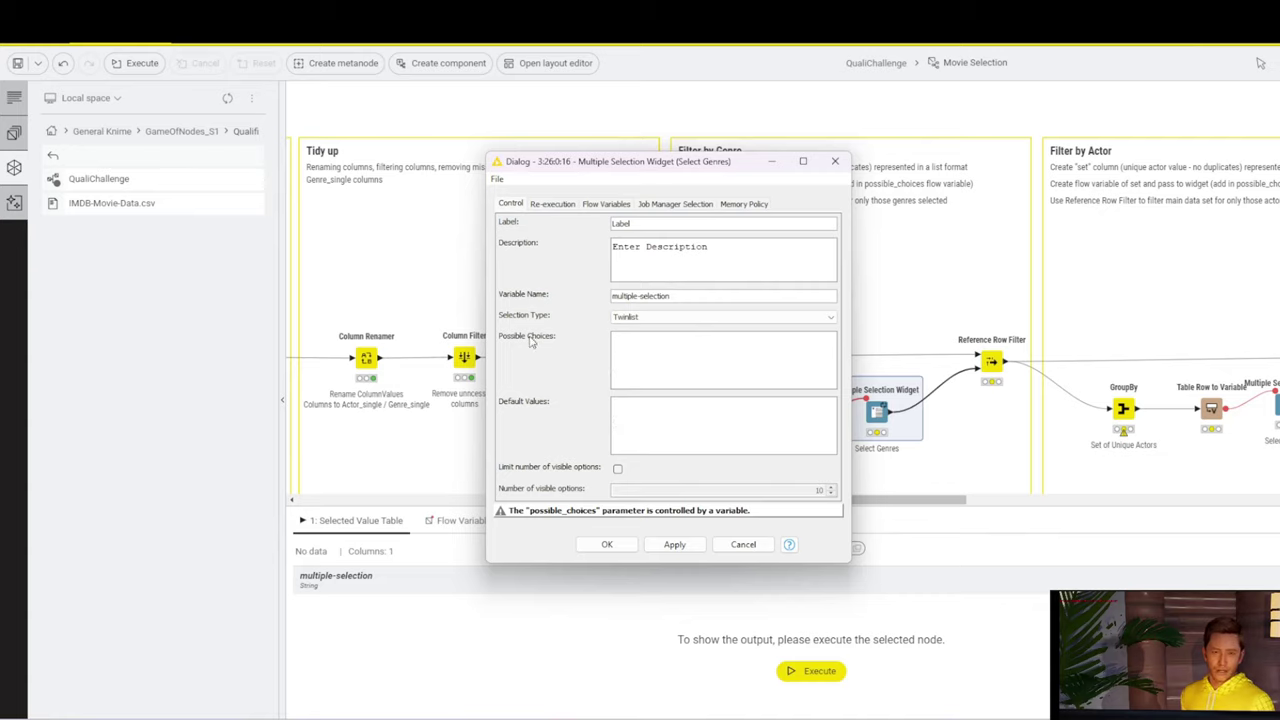
pyautogui.click(606, 204)
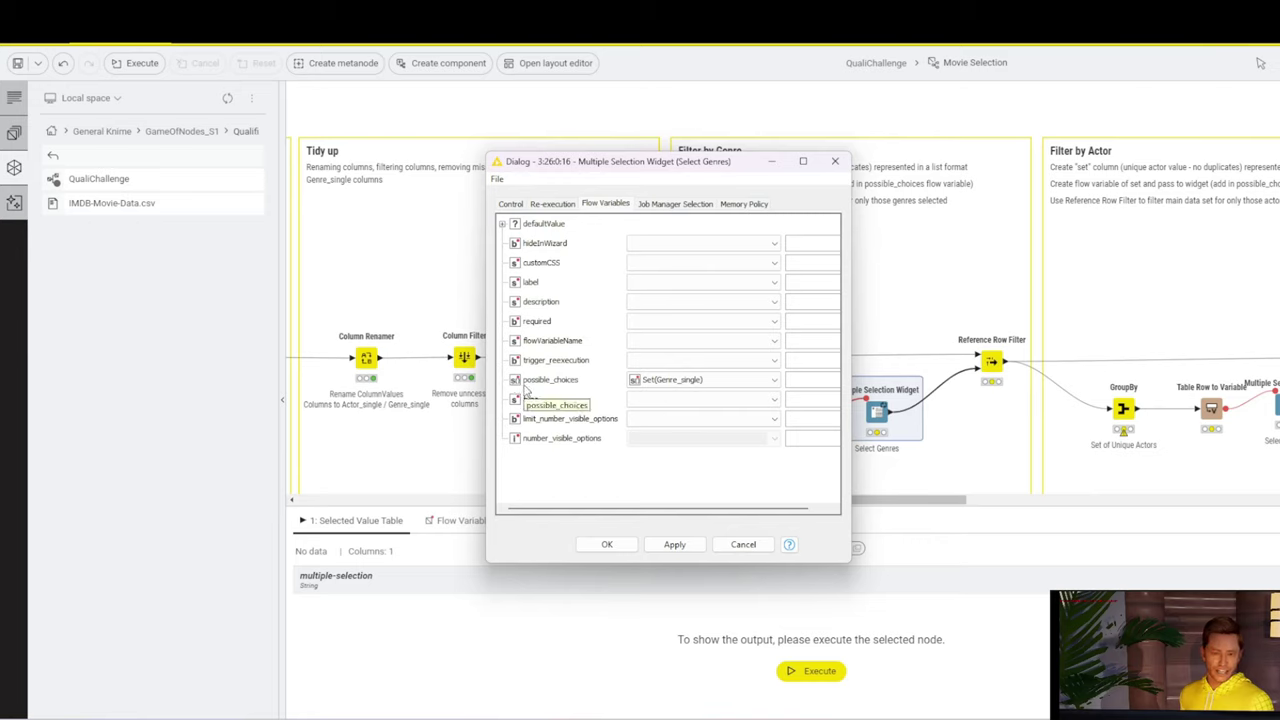
pyautogui.click(688, 382)
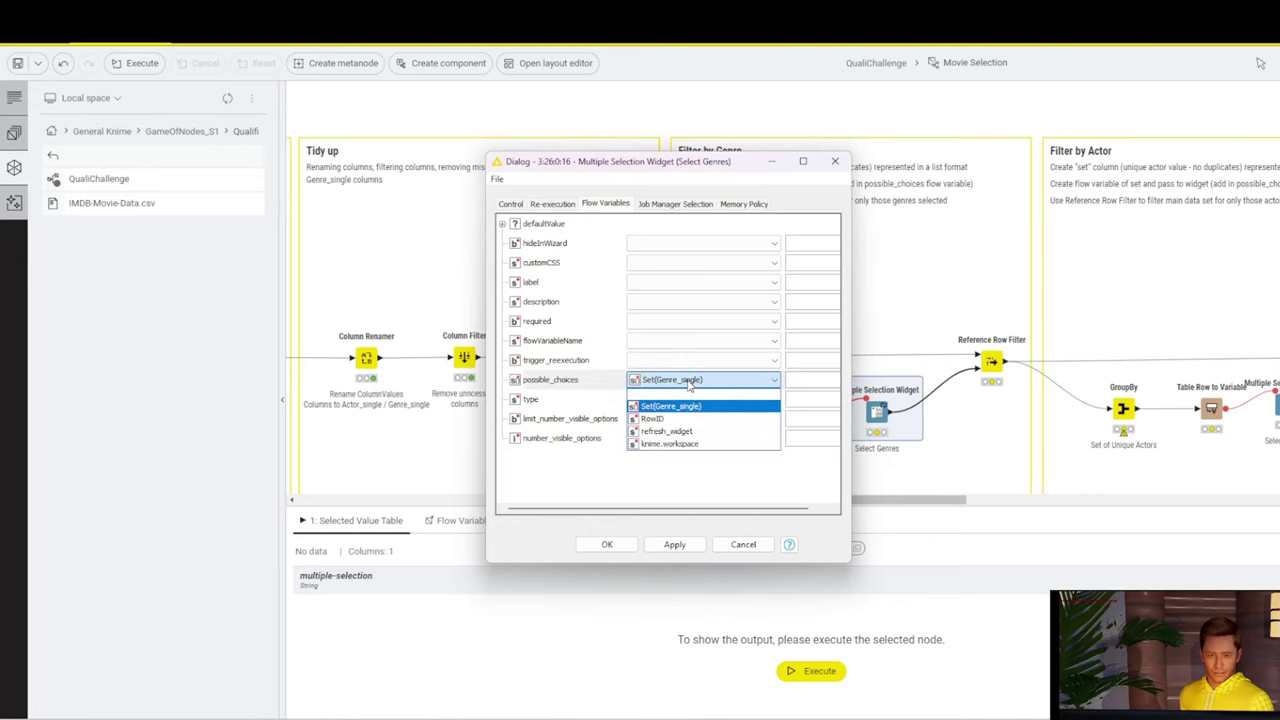
pyautogui.click(673, 407)
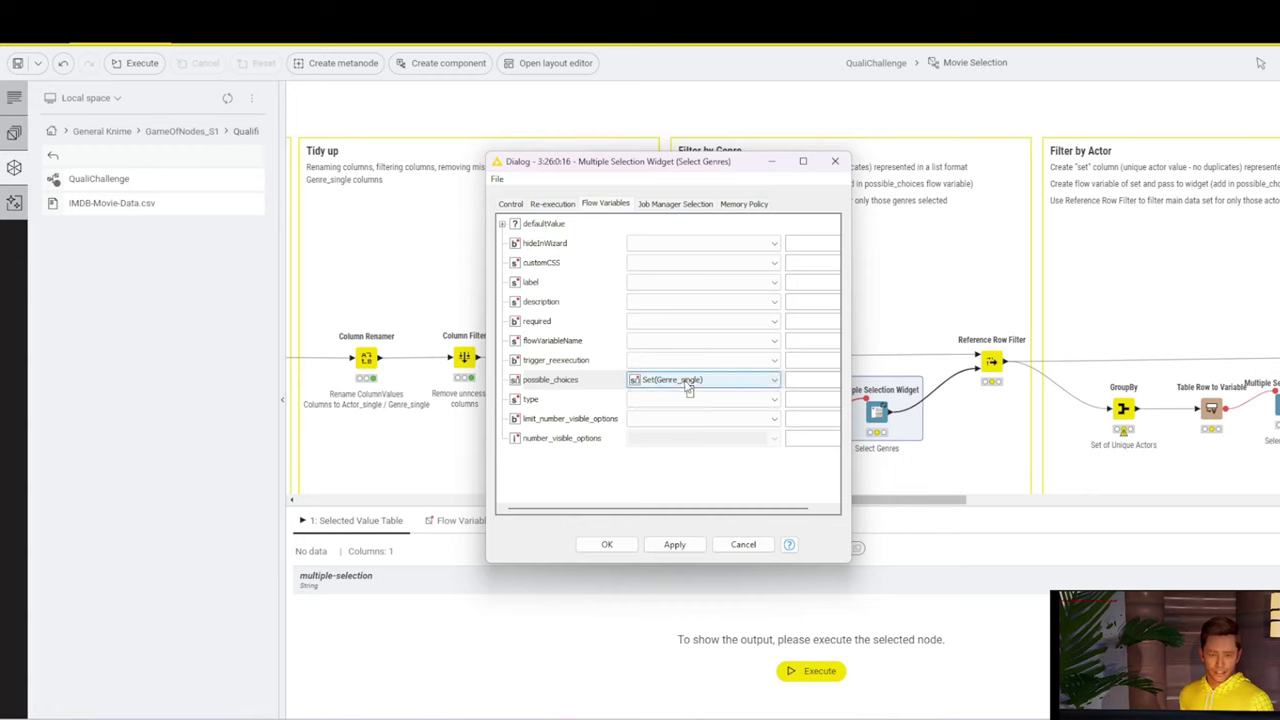
pyautogui.click(551, 205)
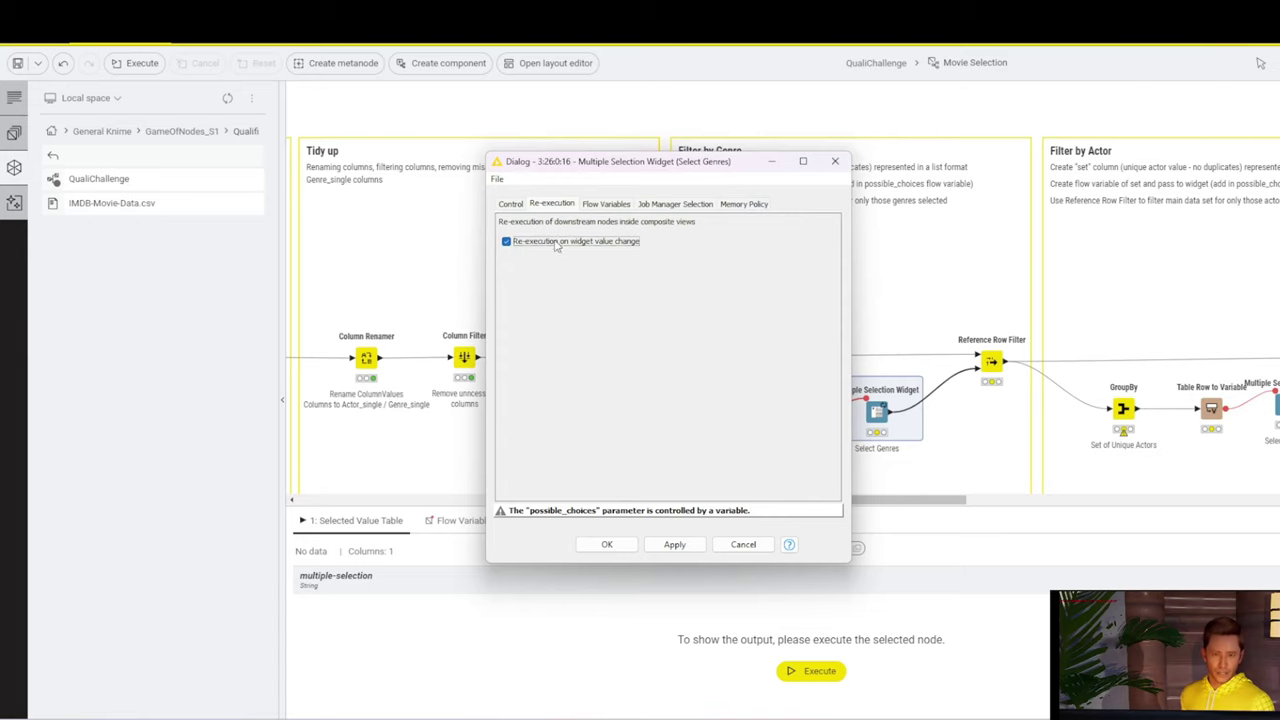
# Confirm the widget settings, run it, and try including and excluding genres in its view.
pyautogui.click(910, 377)
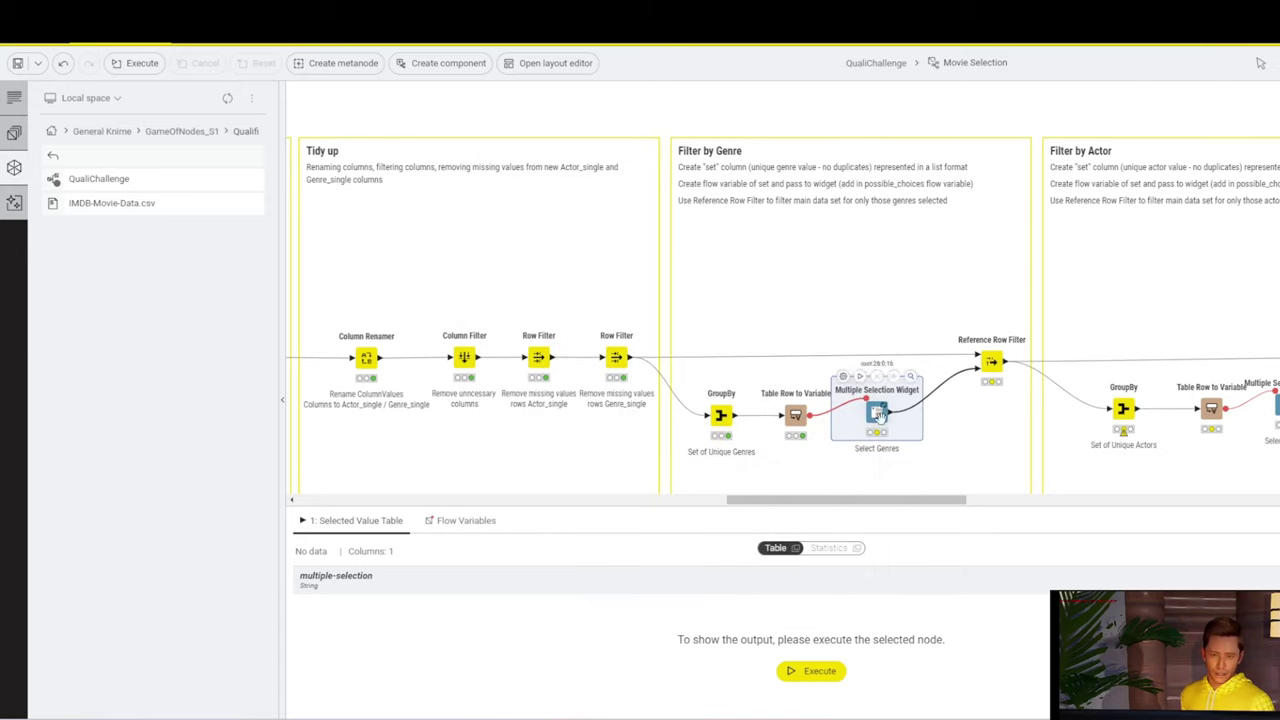
pyautogui.rightClick(886, 426)
pyautogui.click(958, 476)
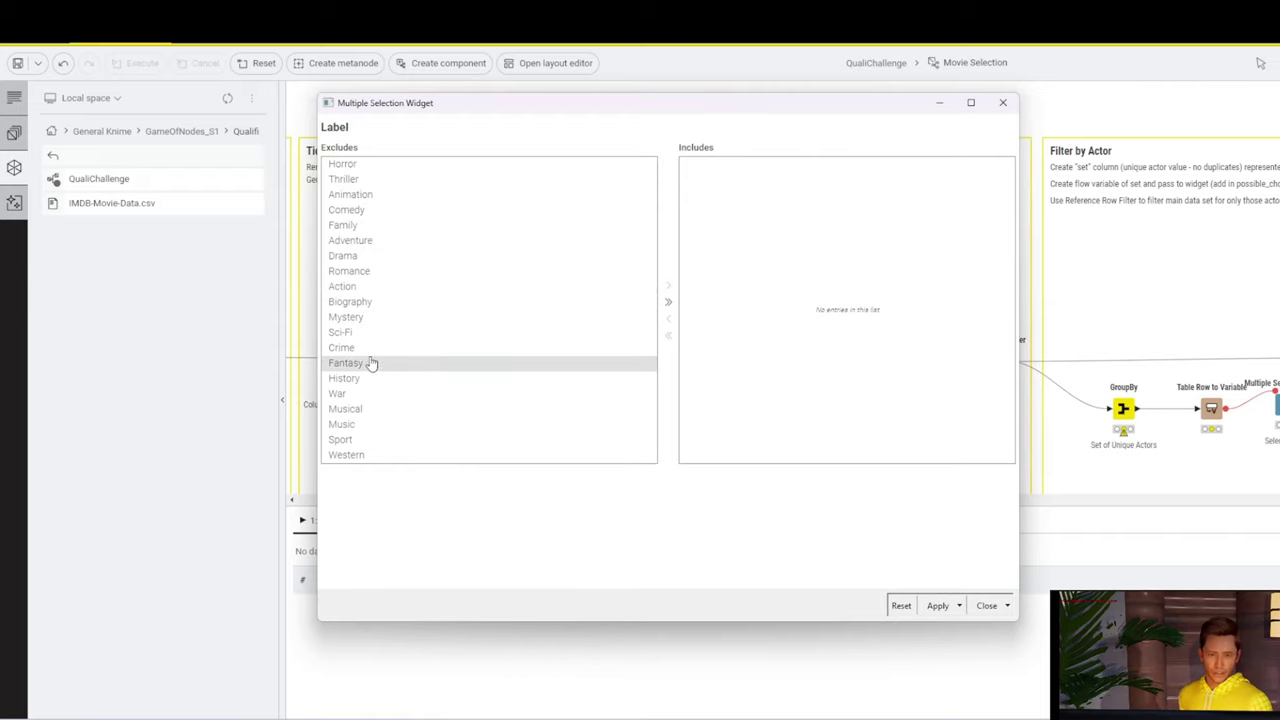
pyautogui.click(351, 226)
pyautogui.doubleClick(451, 230)
pyautogui.click(434, 242)
pyautogui.click(668, 301)
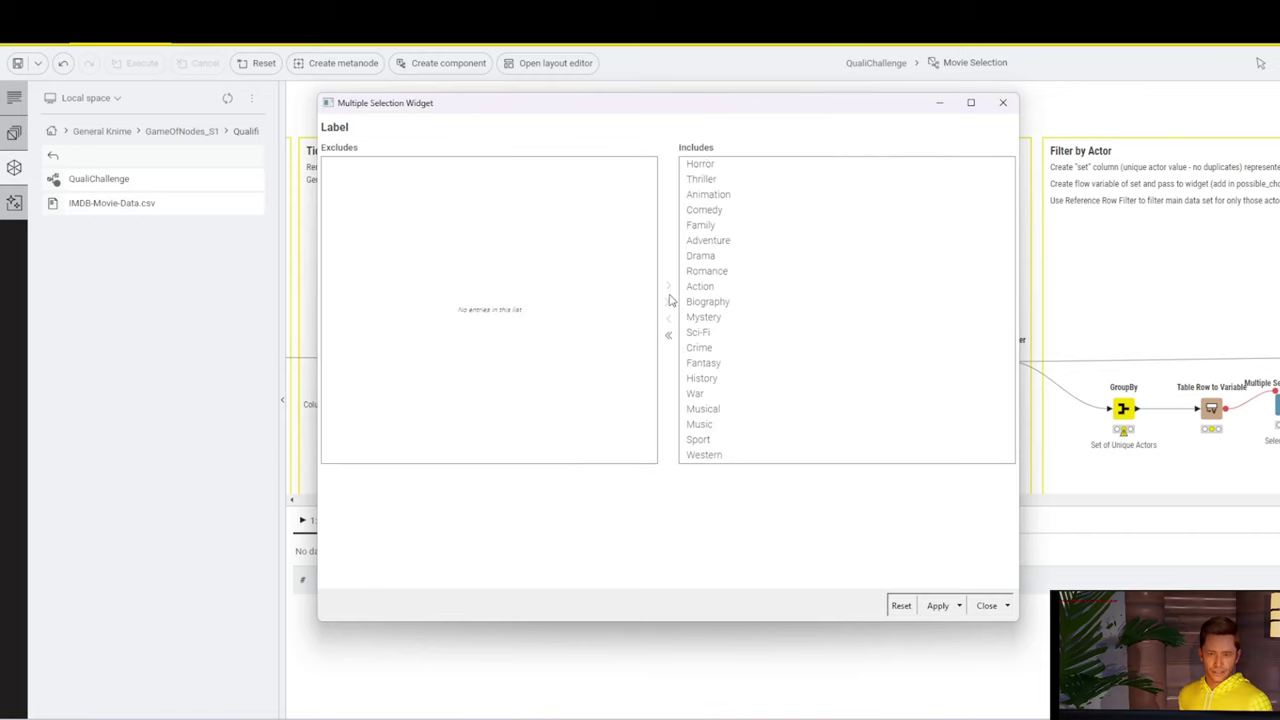
pyautogui.click(668, 335)
pyautogui.click(987, 605)
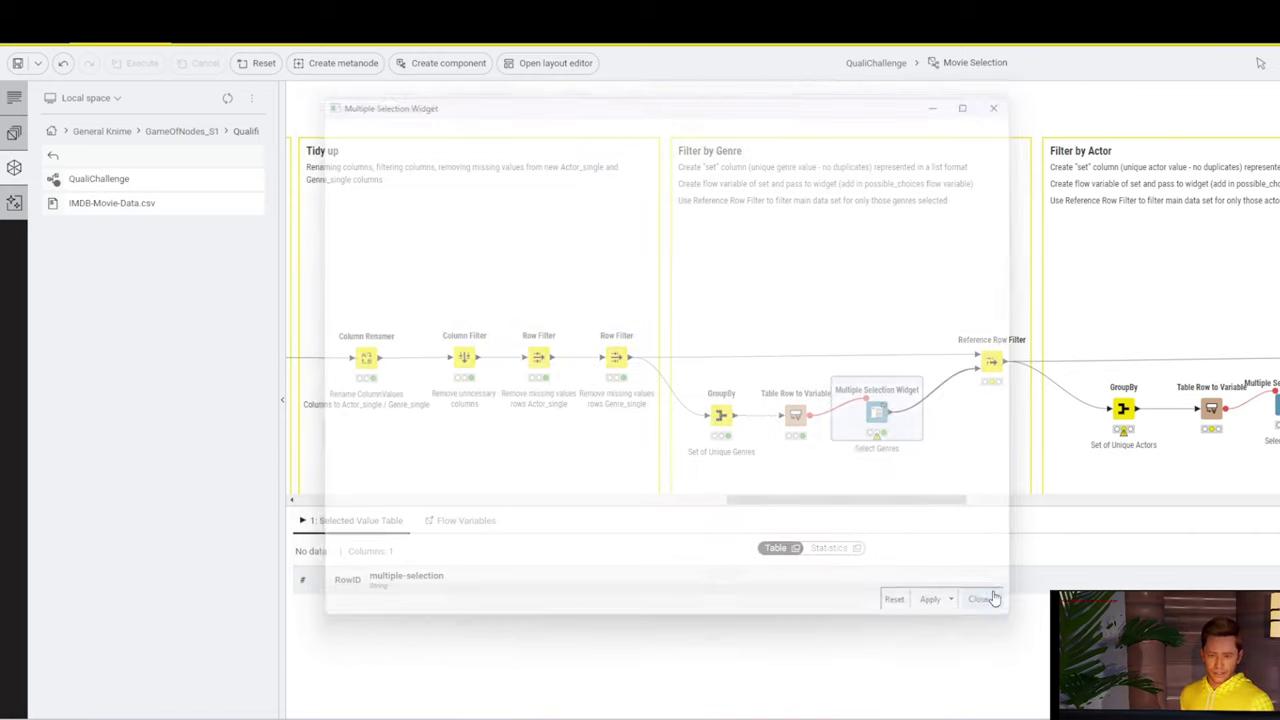
pyautogui.moveTo(894, 501)
pyautogui.mouseDown()
pyautogui.moveTo(926, 504)
pyautogui.moveTo(907, 504)
pyautogui.mouseUp()
# Include Horror, Thriller, Animation and Comedy in the Select Genres widget and apply.
pyautogui.rightClick(820, 414)
pyautogui.click(880, 451)
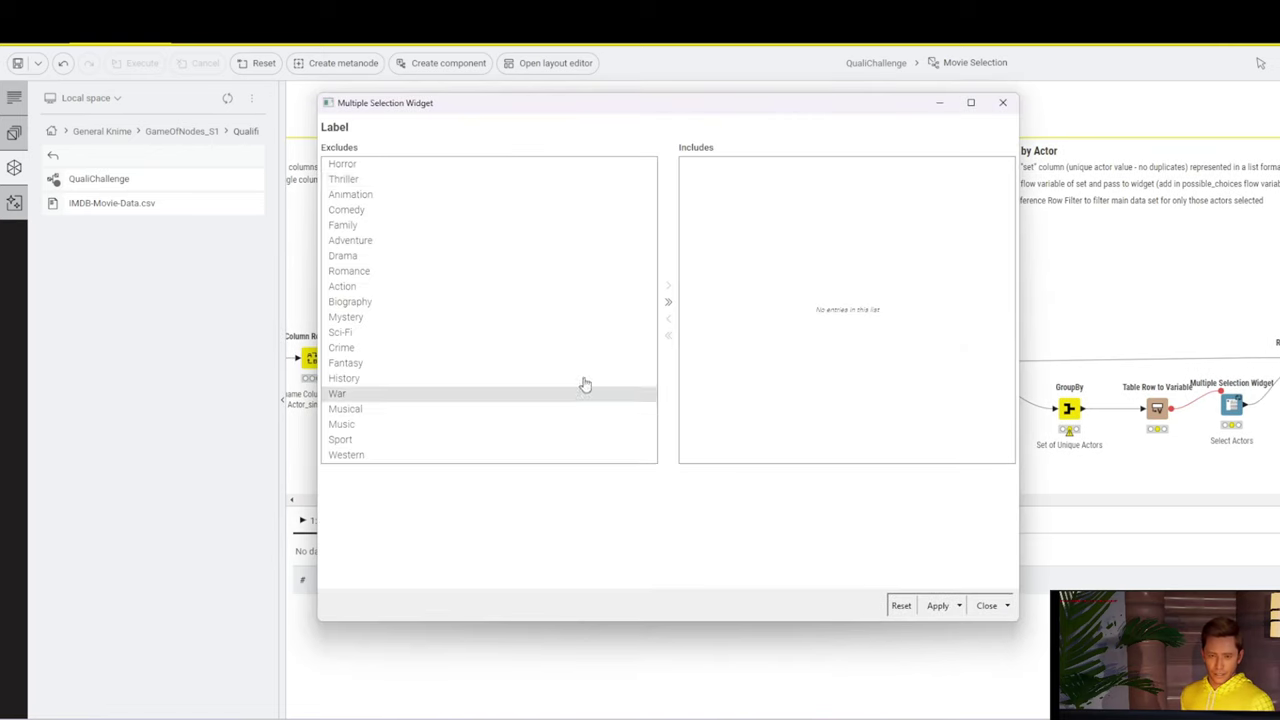
pyautogui.click(340, 164)
pyautogui.keyDown('shift'); pyautogui.click(380, 210); pyautogui.keyUp('shift')
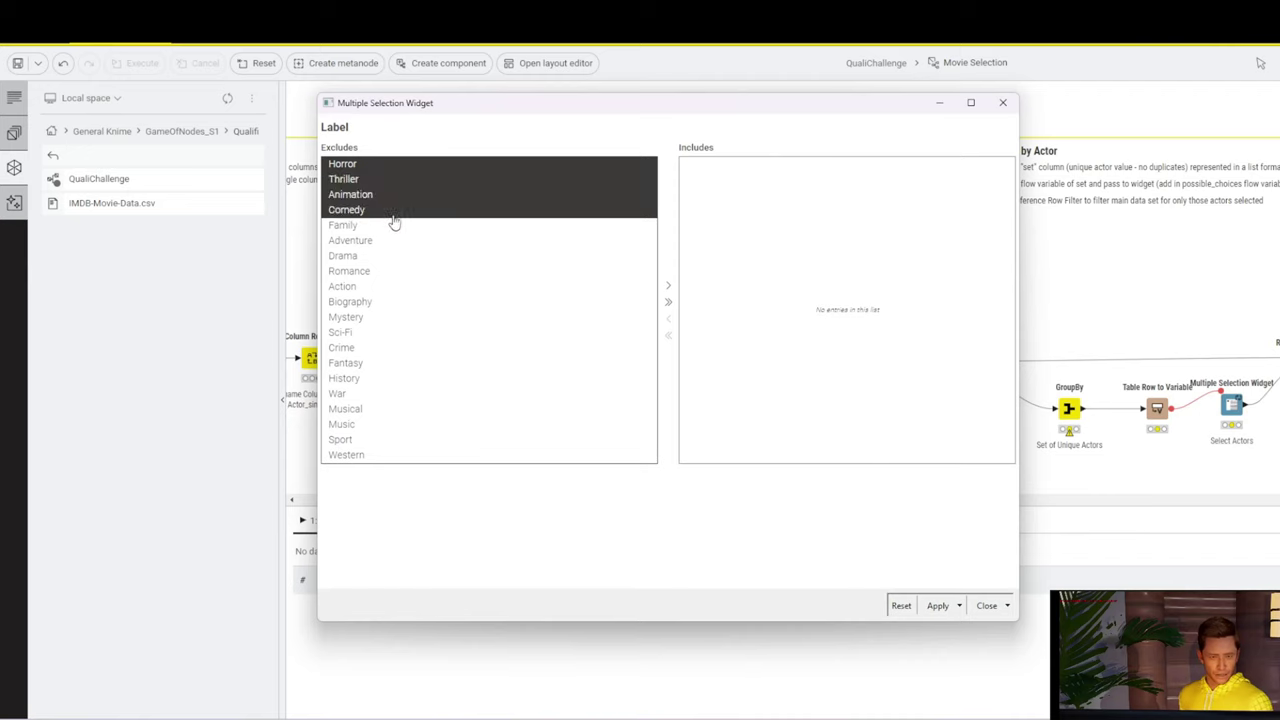
pyautogui.click(668, 286)
pyautogui.click(940, 606)
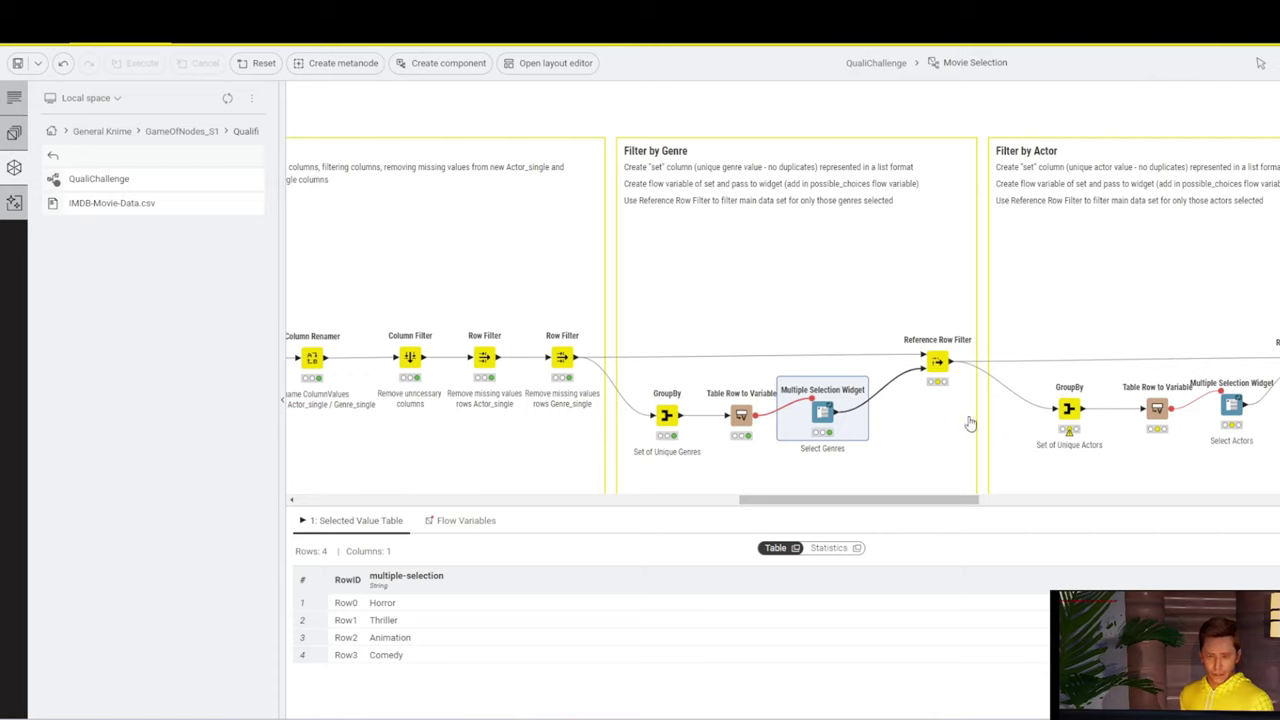
pyautogui.click(936, 366)
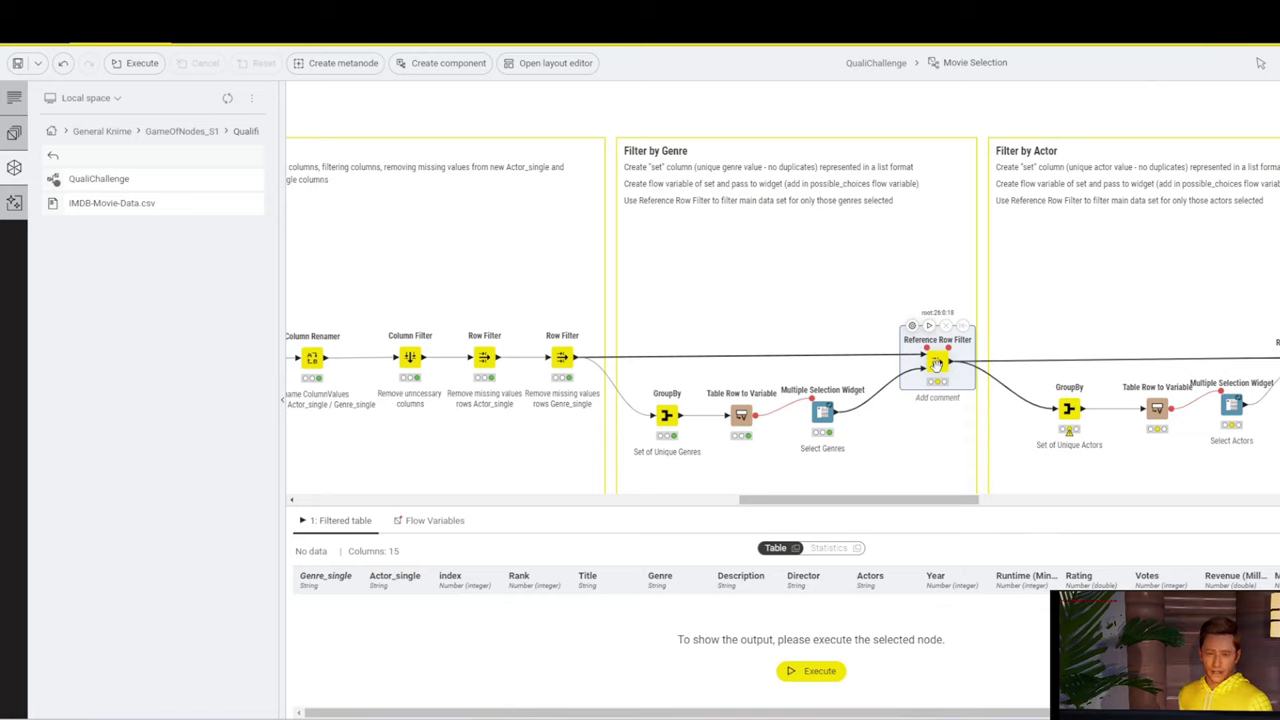
# Compare the four selected genres with the Row Filter's 3422-row, 15-column movie table.
pyautogui.click(821, 412)
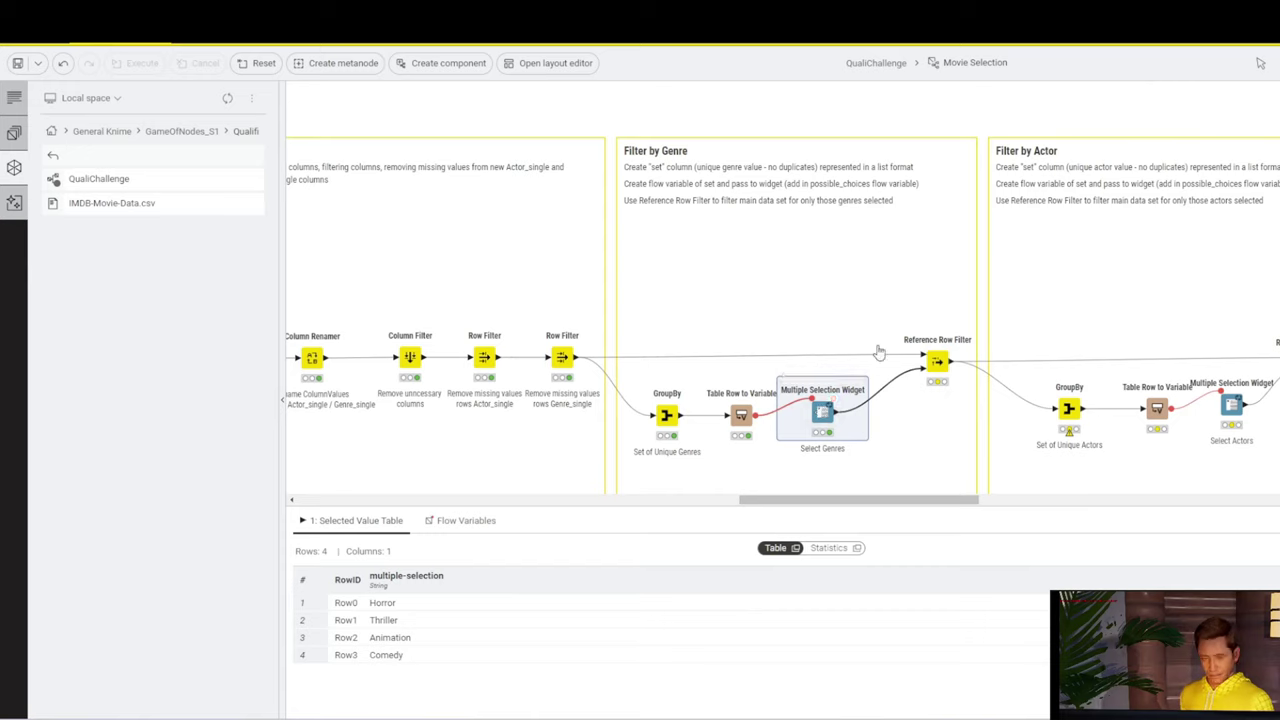
pyautogui.click(561, 358)
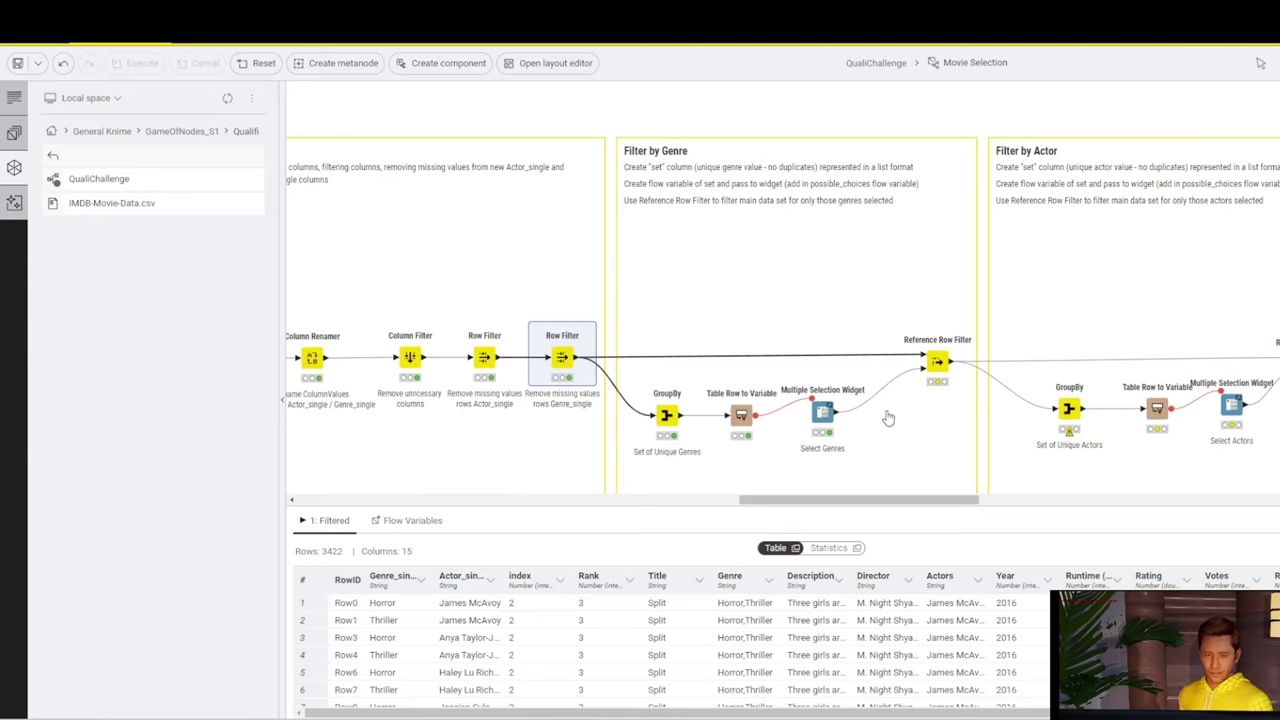
pyautogui.moveTo(822, 414)
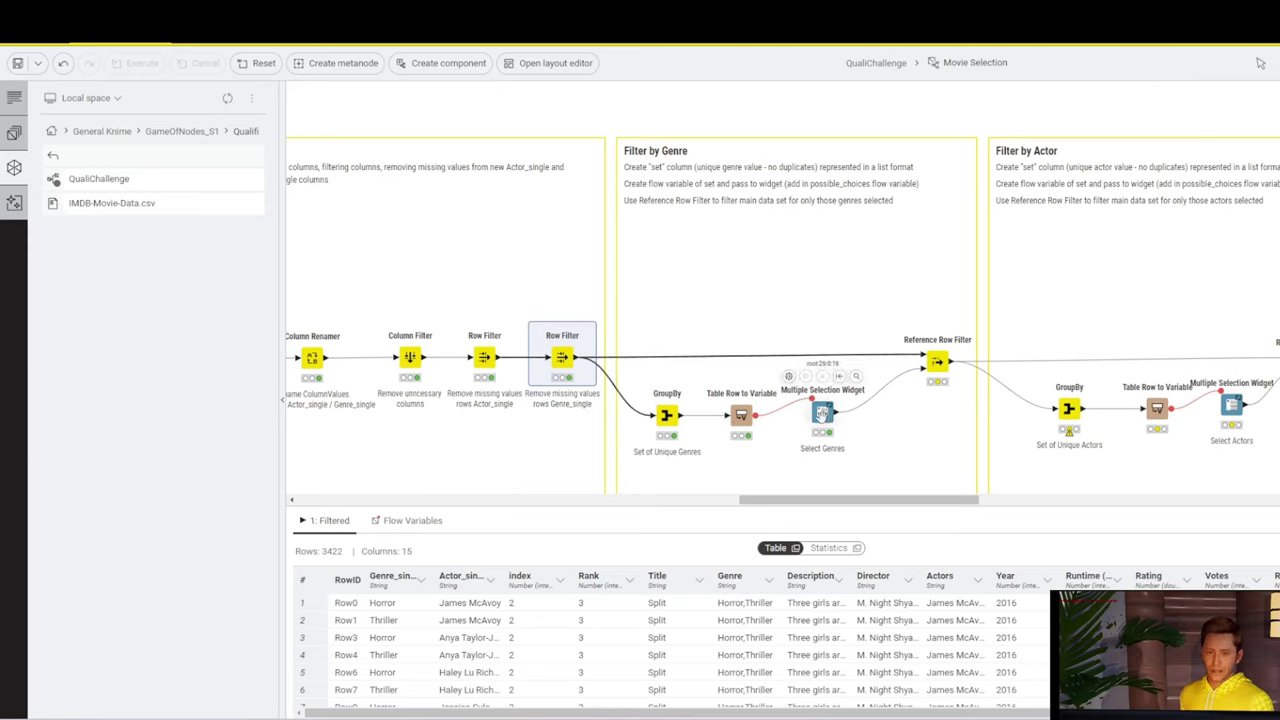
pyautogui.click(824, 416)
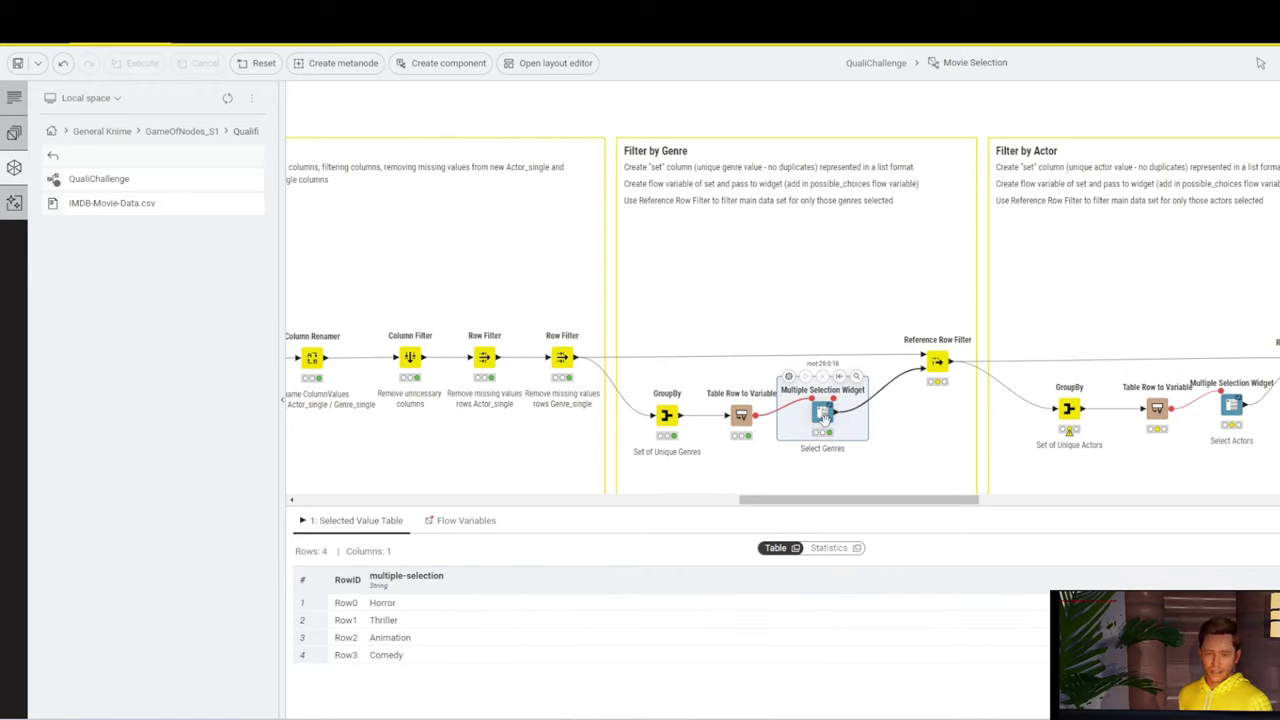
pyautogui.click(562, 357)
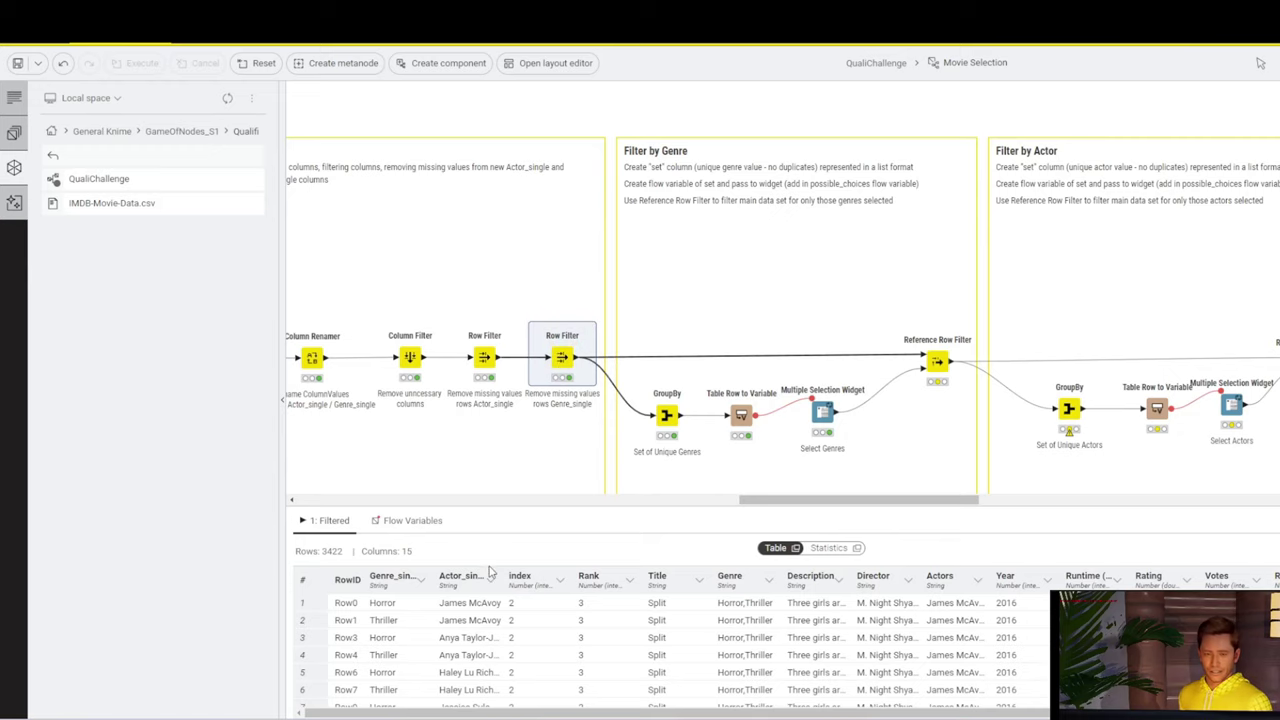
# Review the Reference Row Filter settings alongside the widget's selected genres.
pyautogui.rightClick(938, 362)
pyautogui.click(958, 375)
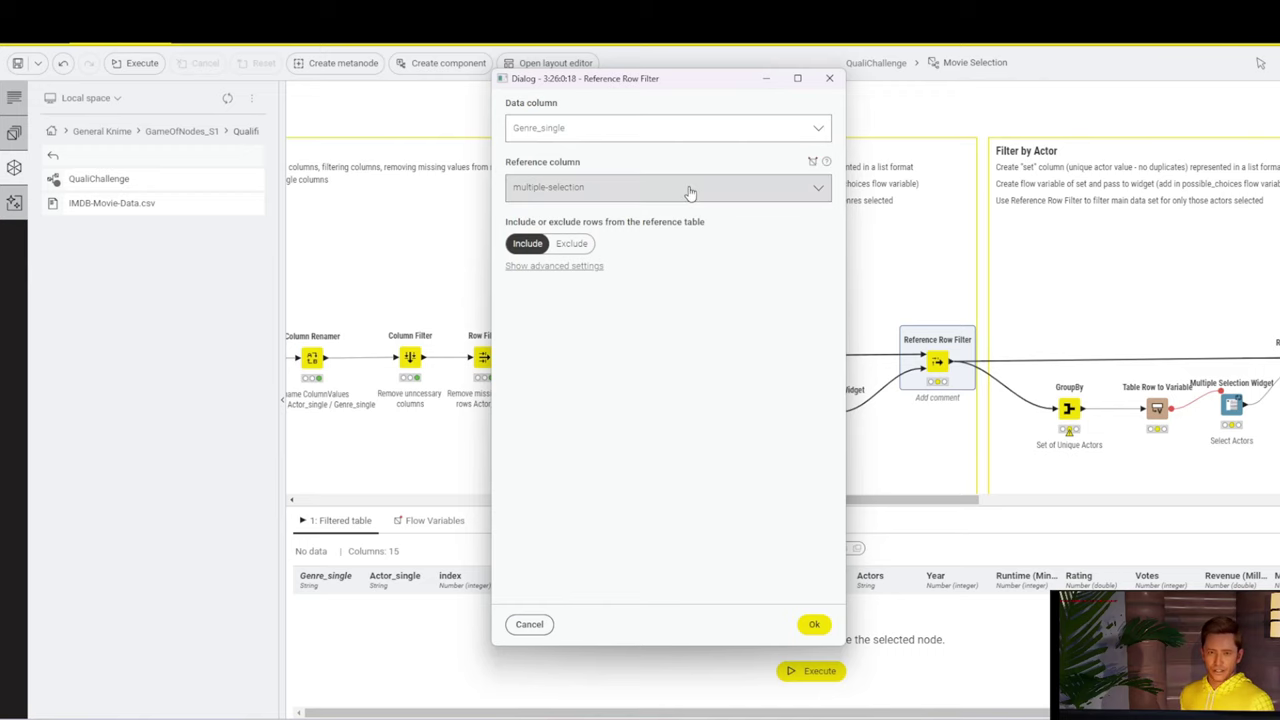
pyautogui.click(830, 79)
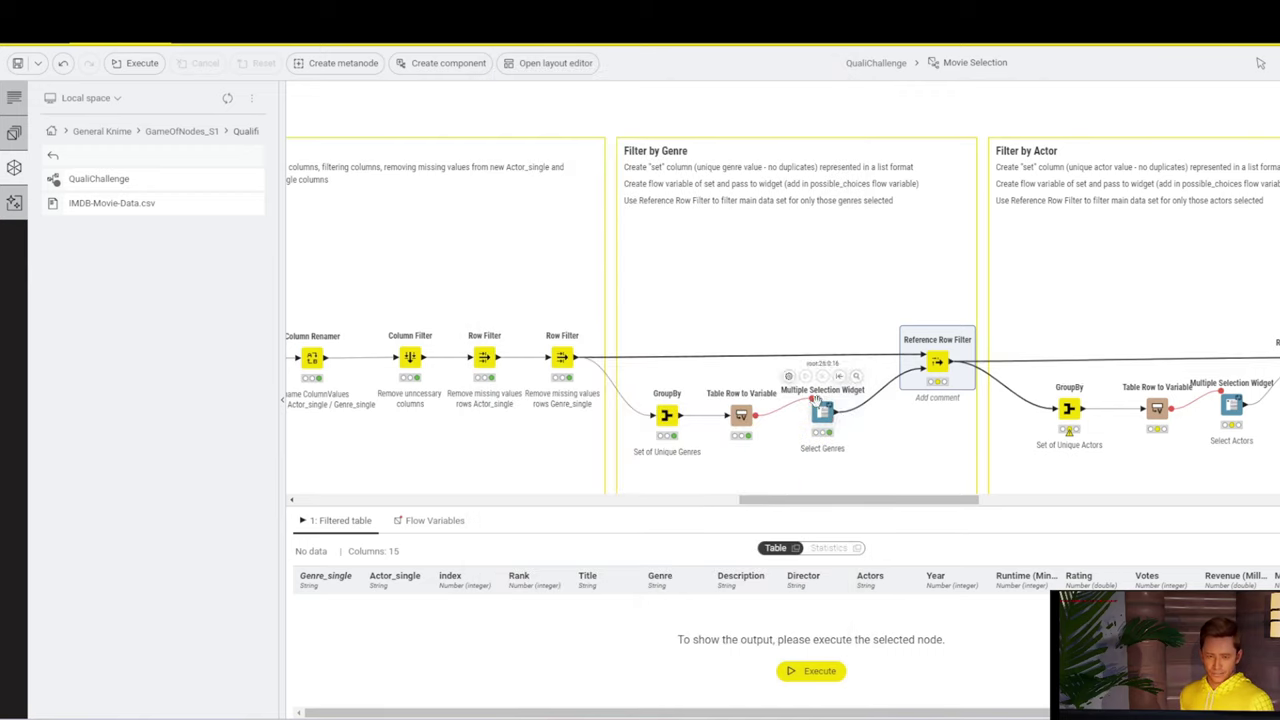
pyautogui.click(819, 408)
pyautogui.click(936, 363)
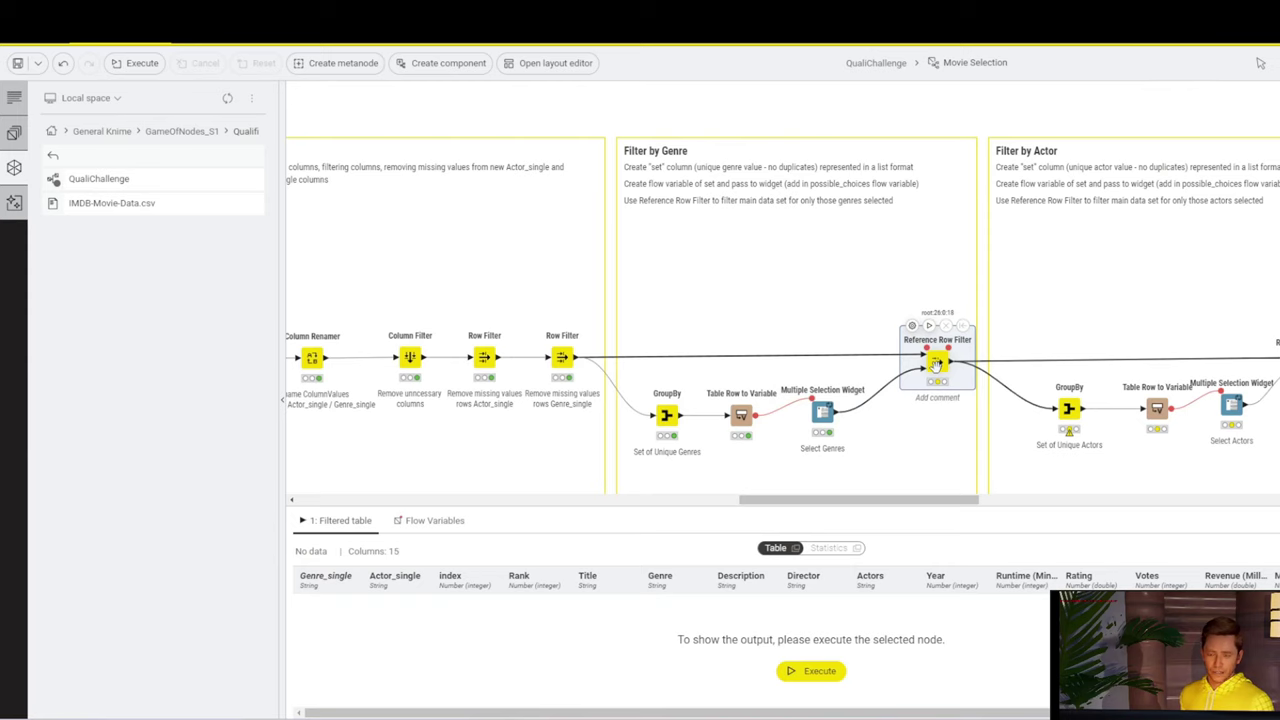
# Execute the Reference Row Filter and highlight its 815-row output count.
pyautogui.rightClick(936, 365)
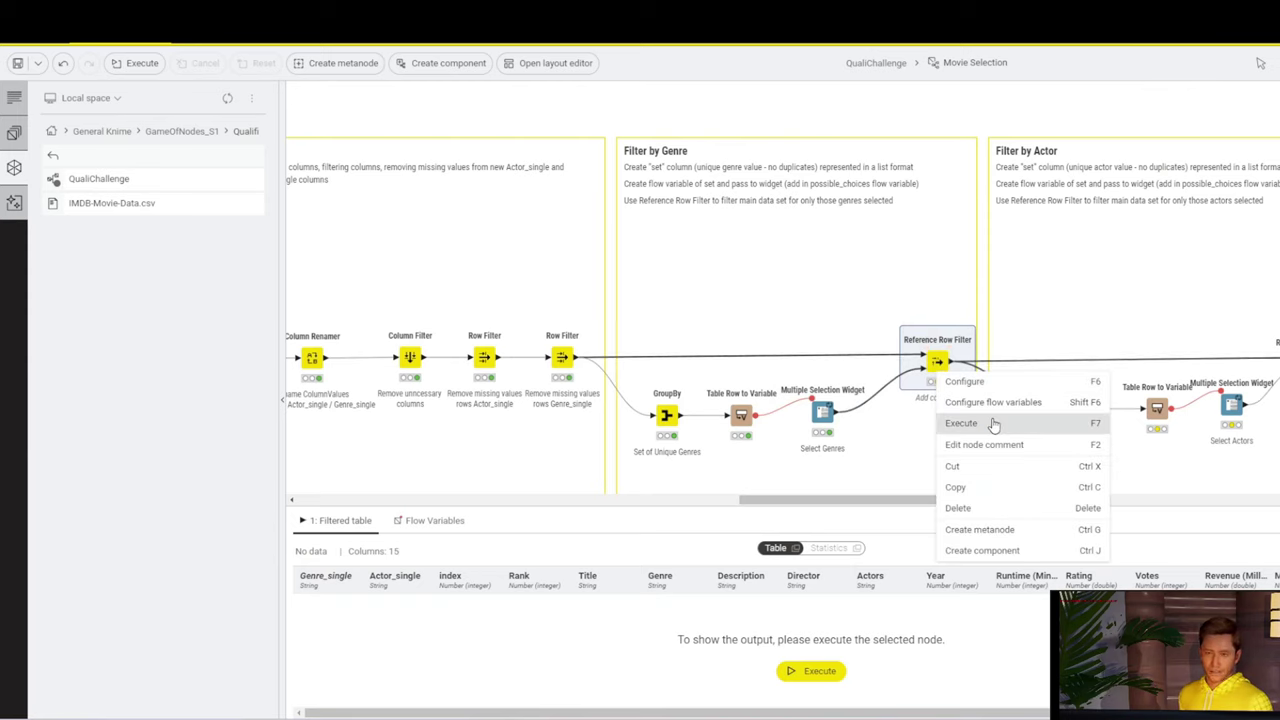
pyautogui.click(960, 423)
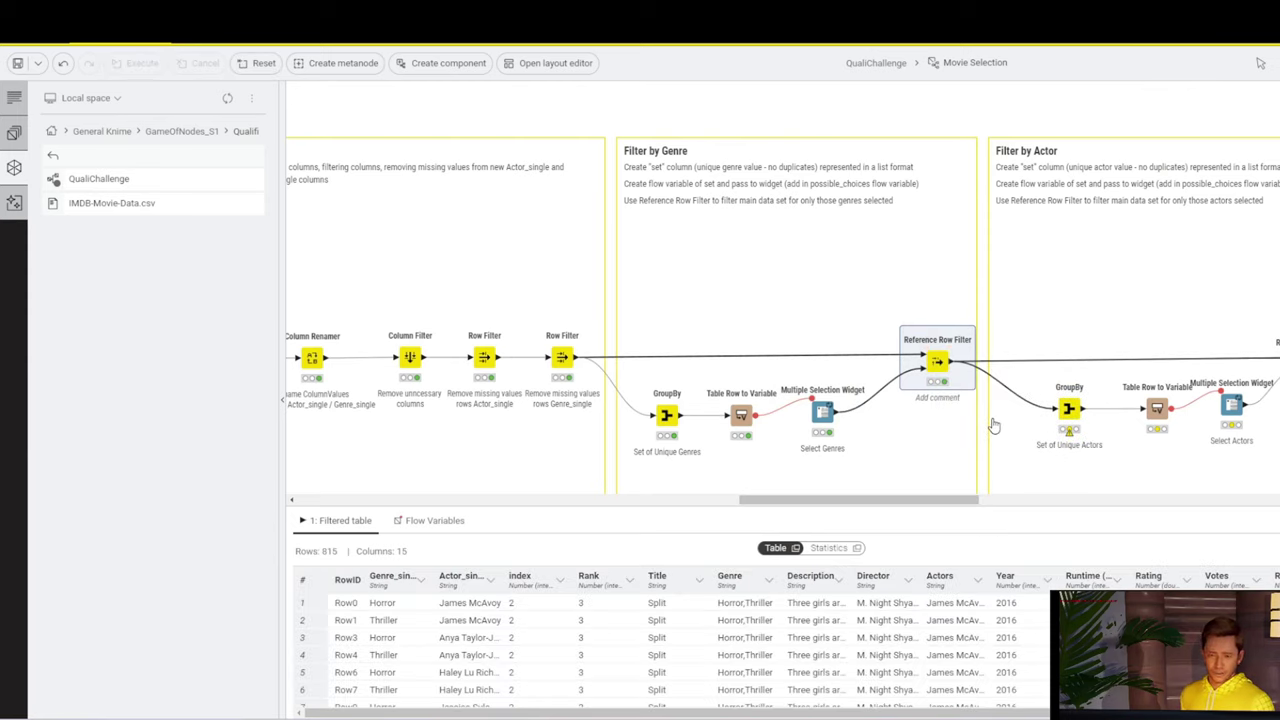
pyautogui.moveTo(826, 416)
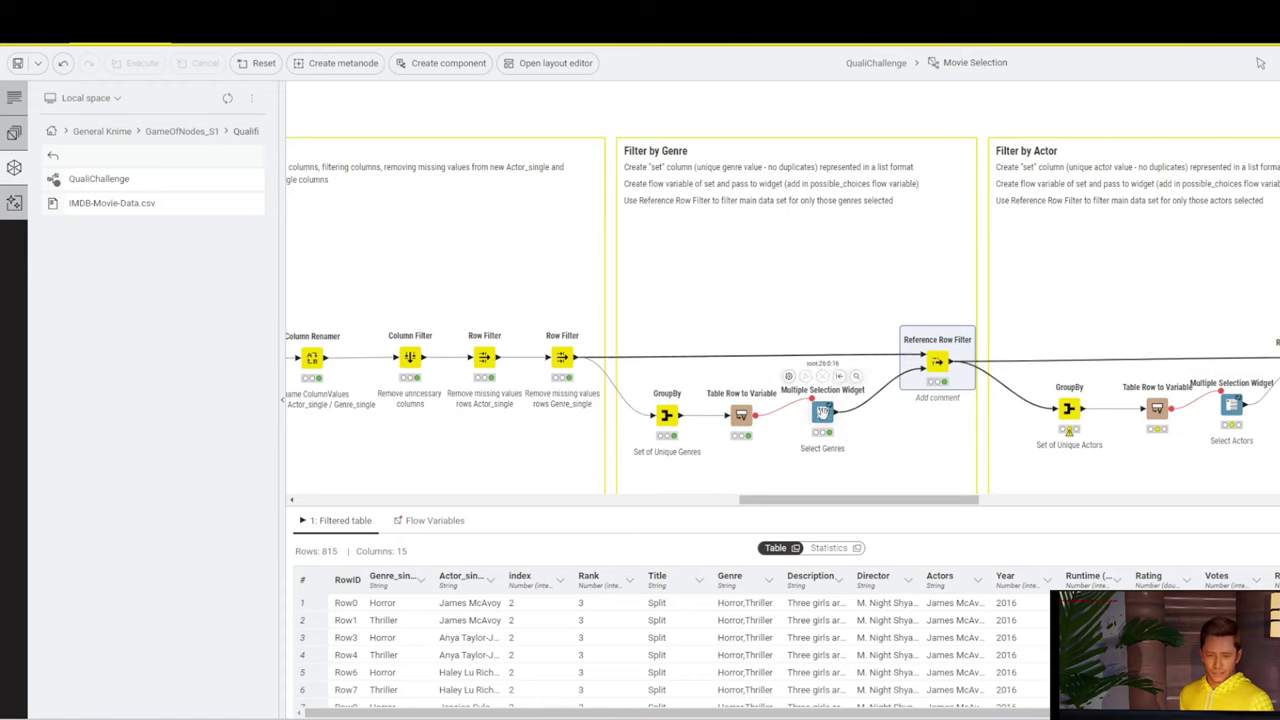
pyautogui.click(825, 416)
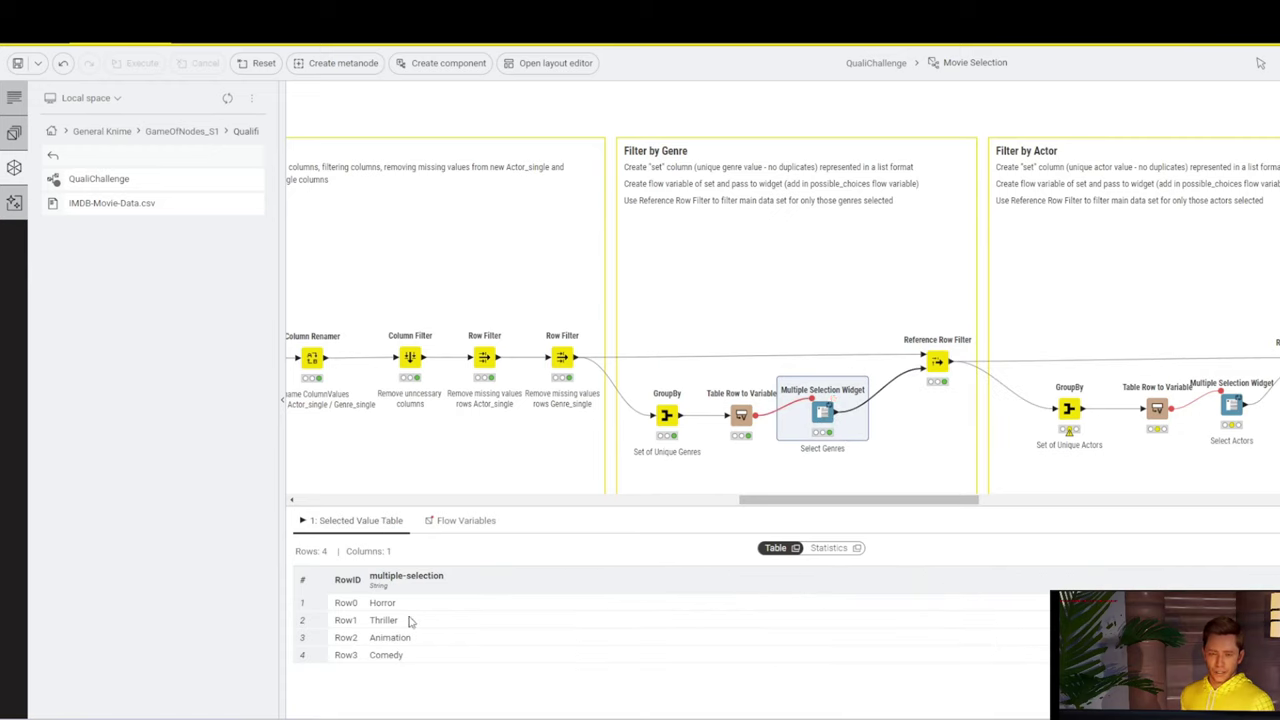
pyautogui.click(935, 361)
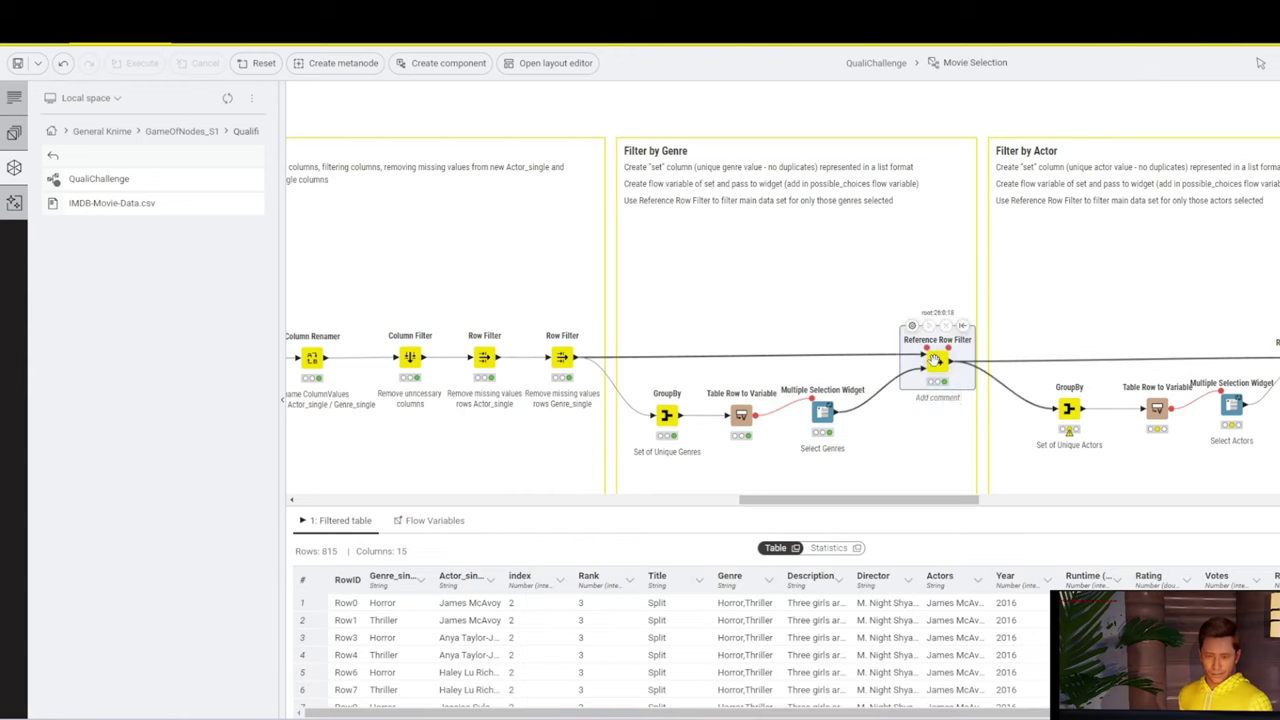
pyautogui.moveTo(347, 552); pyautogui.dragTo(321, 552)
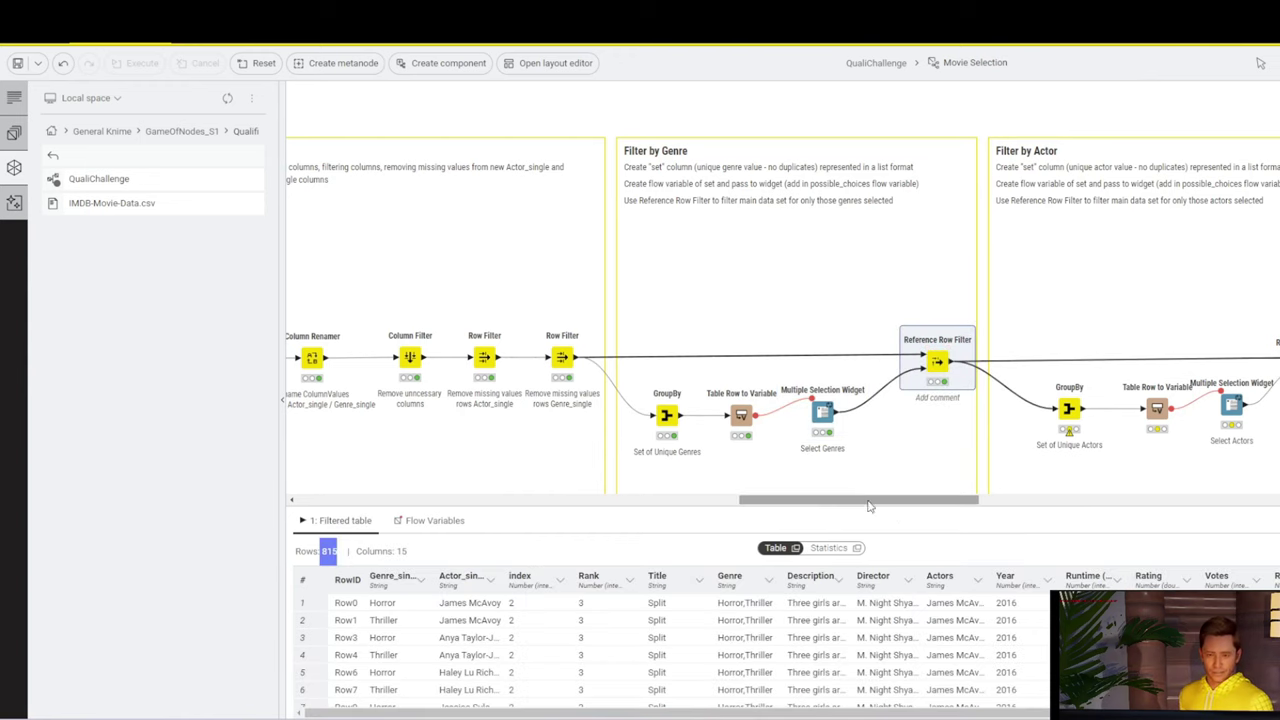
# Include Anya Taylor-Joy, Reese Witherspoon, Seth MacFarlane and Scarlett Johansson in the actor widget and apply.
pyautogui.moveTo(865, 503); pyautogui.dragTo(960, 505)
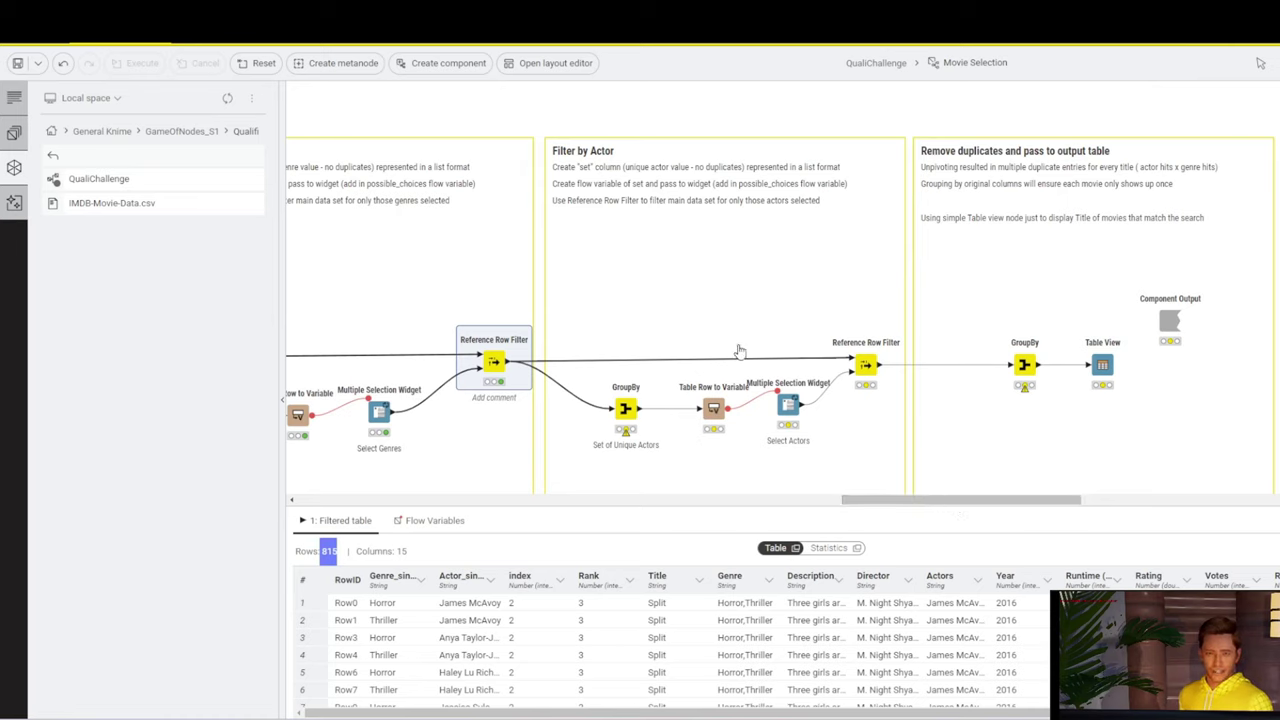
pyautogui.rightClick(789, 405)
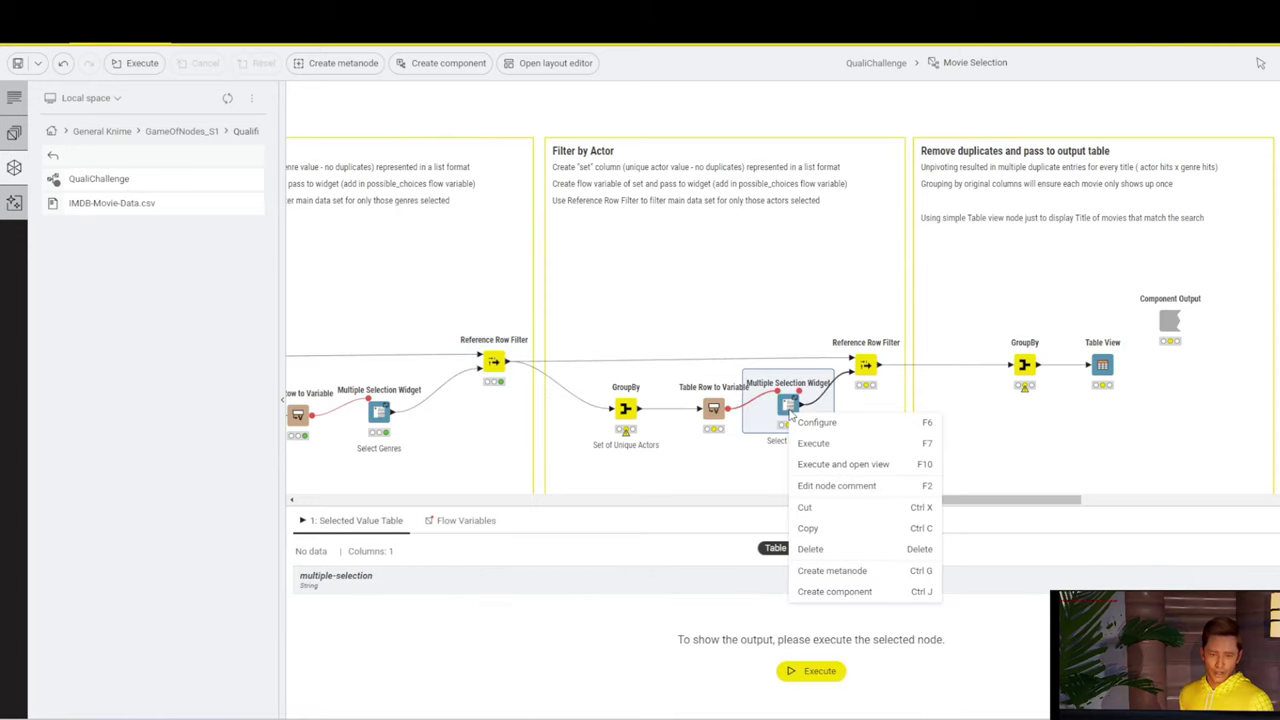
pyautogui.click(843, 465)
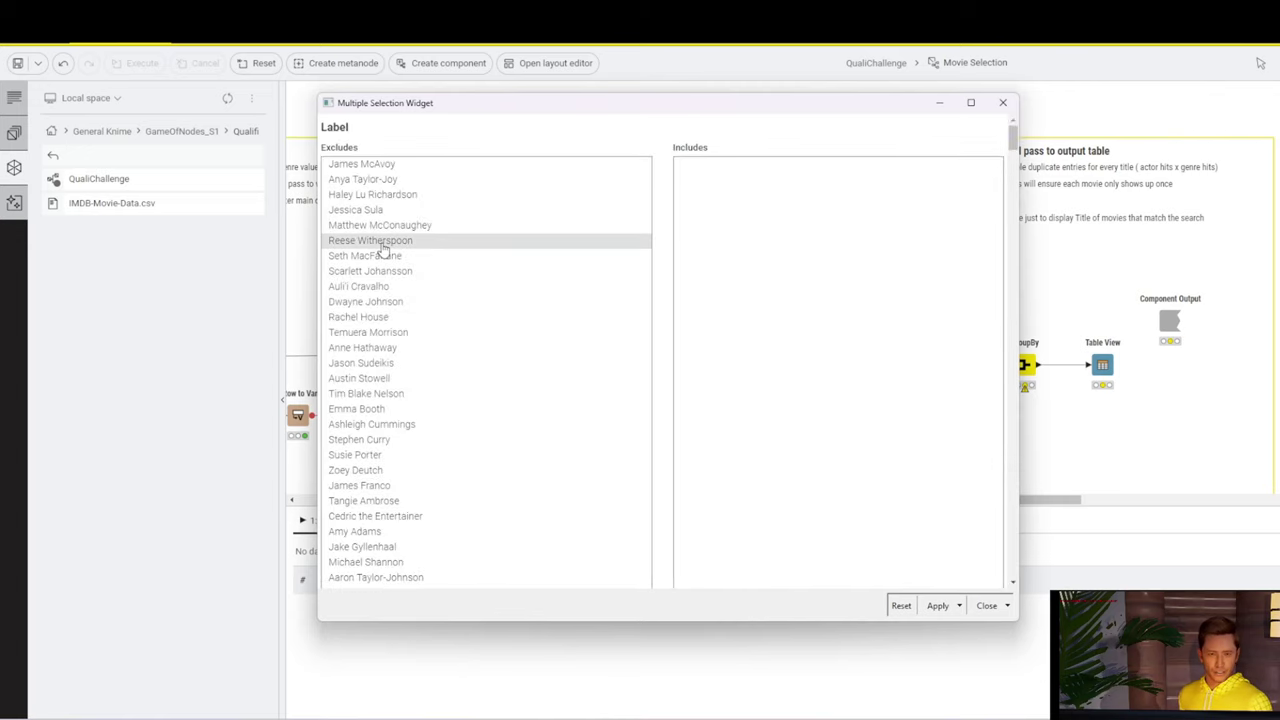
pyautogui.click(384, 241)
pyautogui.keyDown('shift'); pyautogui.click(400, 271); pyautogui.keyUp('shift')
pyautogui.moveTo(725, 265); pyautogui.dragTo(730, 266)
pyautogui.click(937, 605)
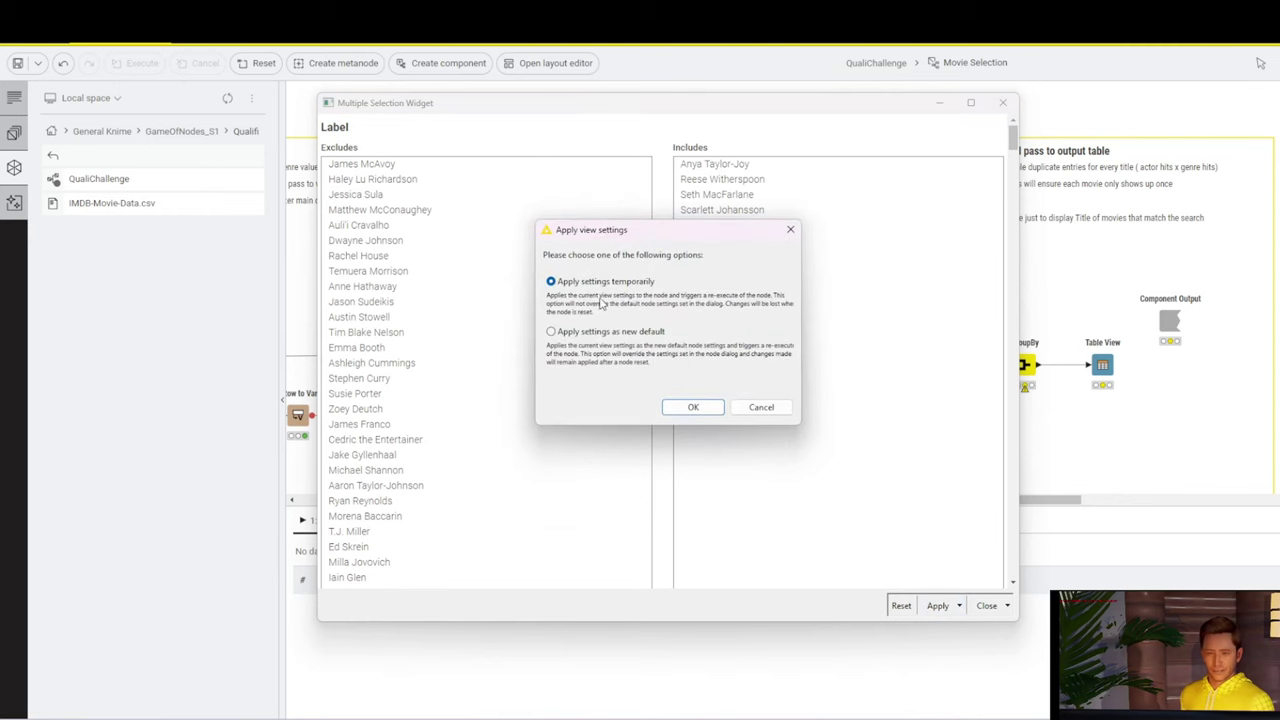
pyautogui.click(694, 406)
# Review the actor filter's 17-row output table, starting with Split.
pyautogui.click(920, 431)
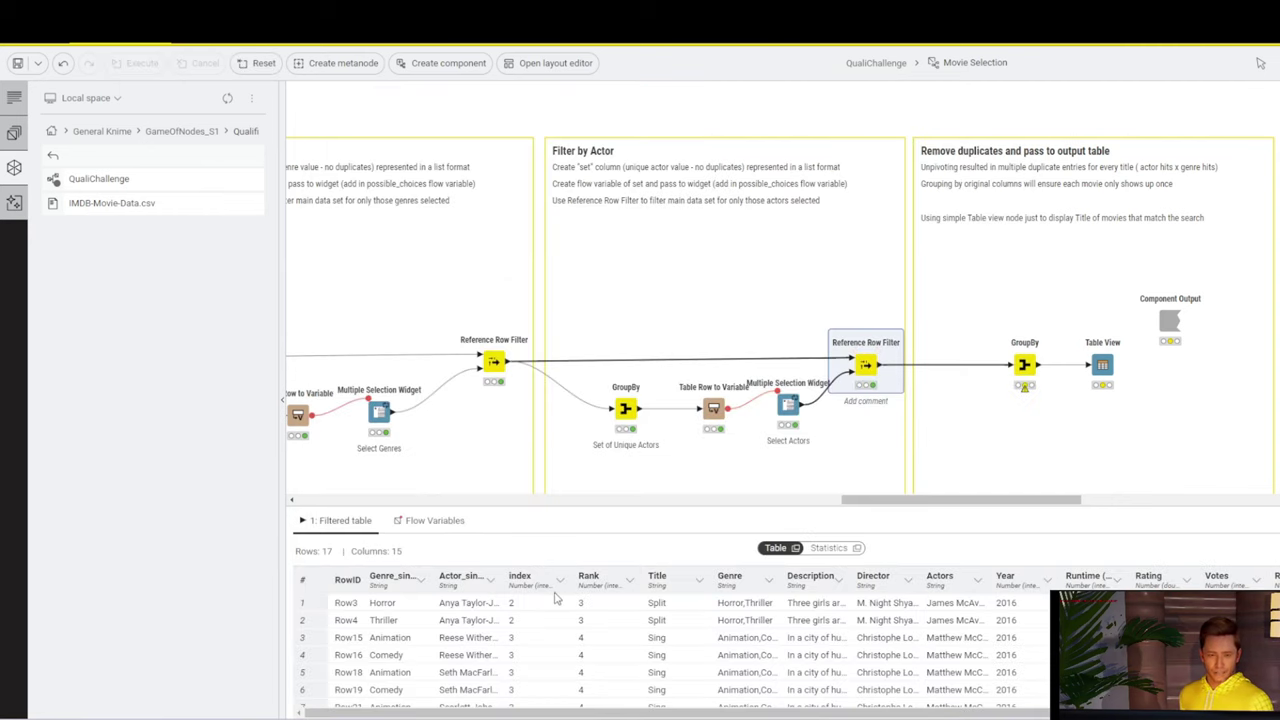
pyautogui.click(672, 606)
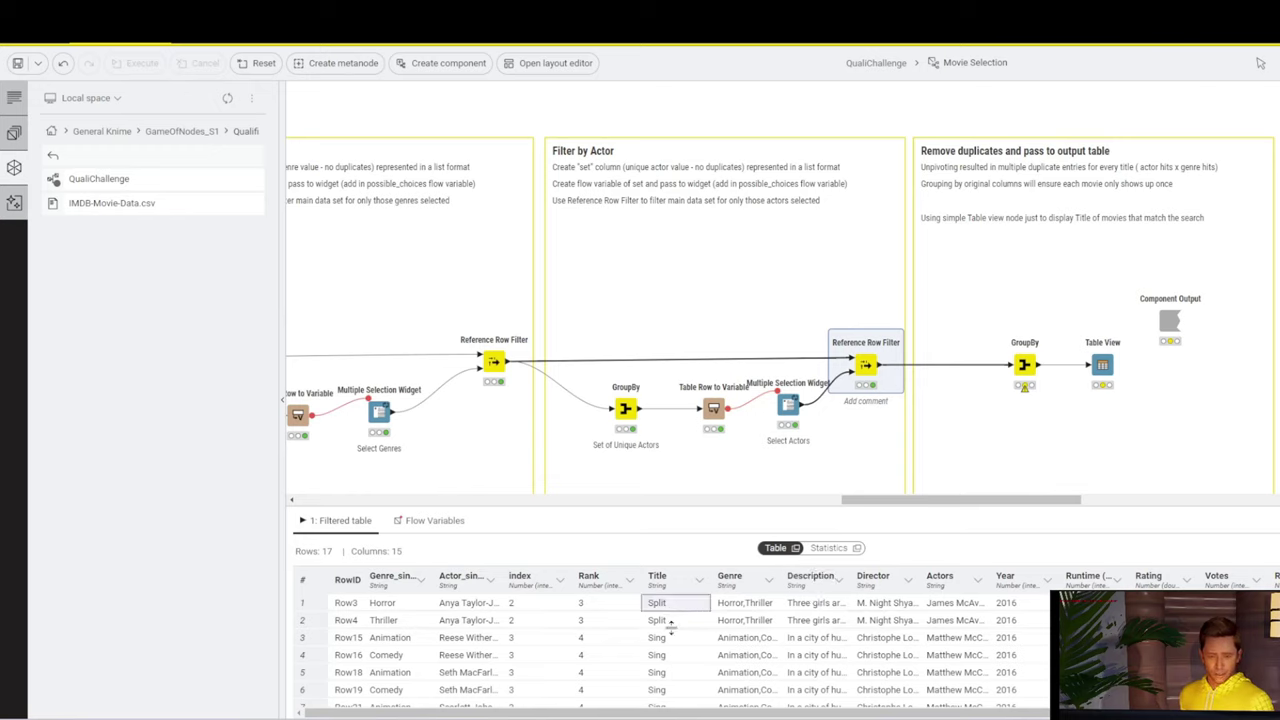
pyautogui.scroll(-2, 686, 653)
pyautogui.scroll(2, 685, 650)
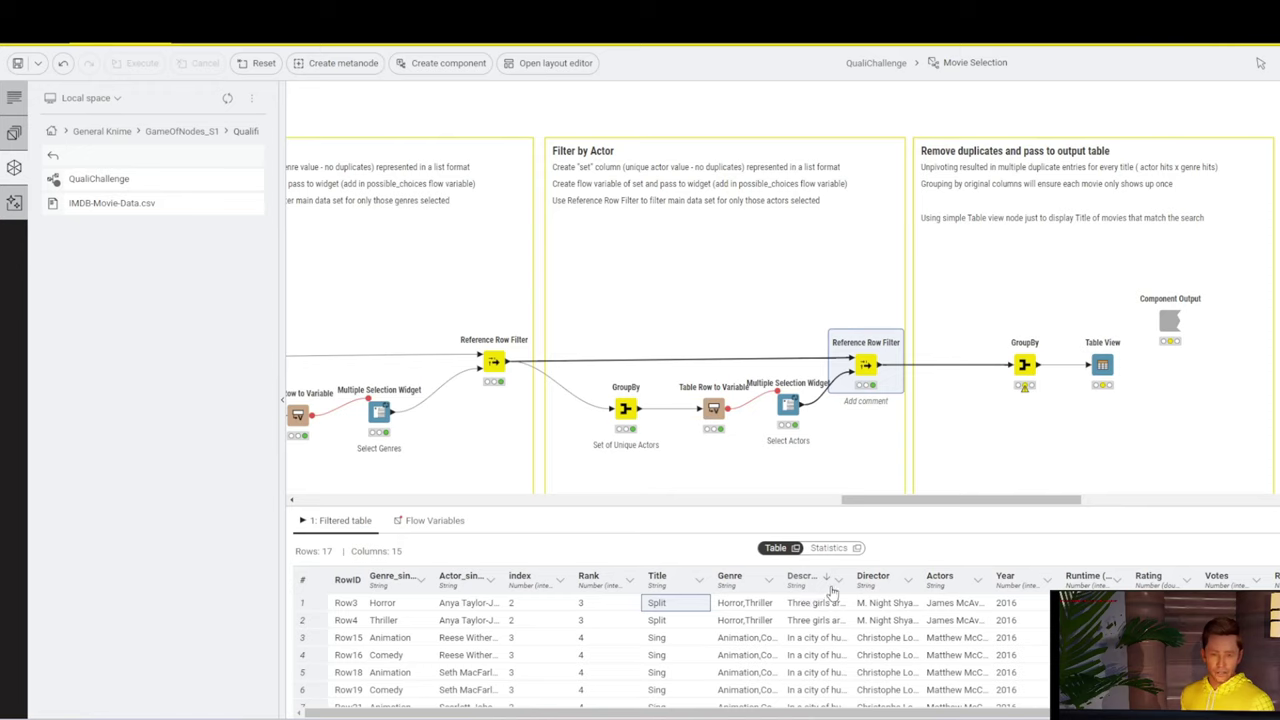
pyautogui.moveTo(1023, 366)
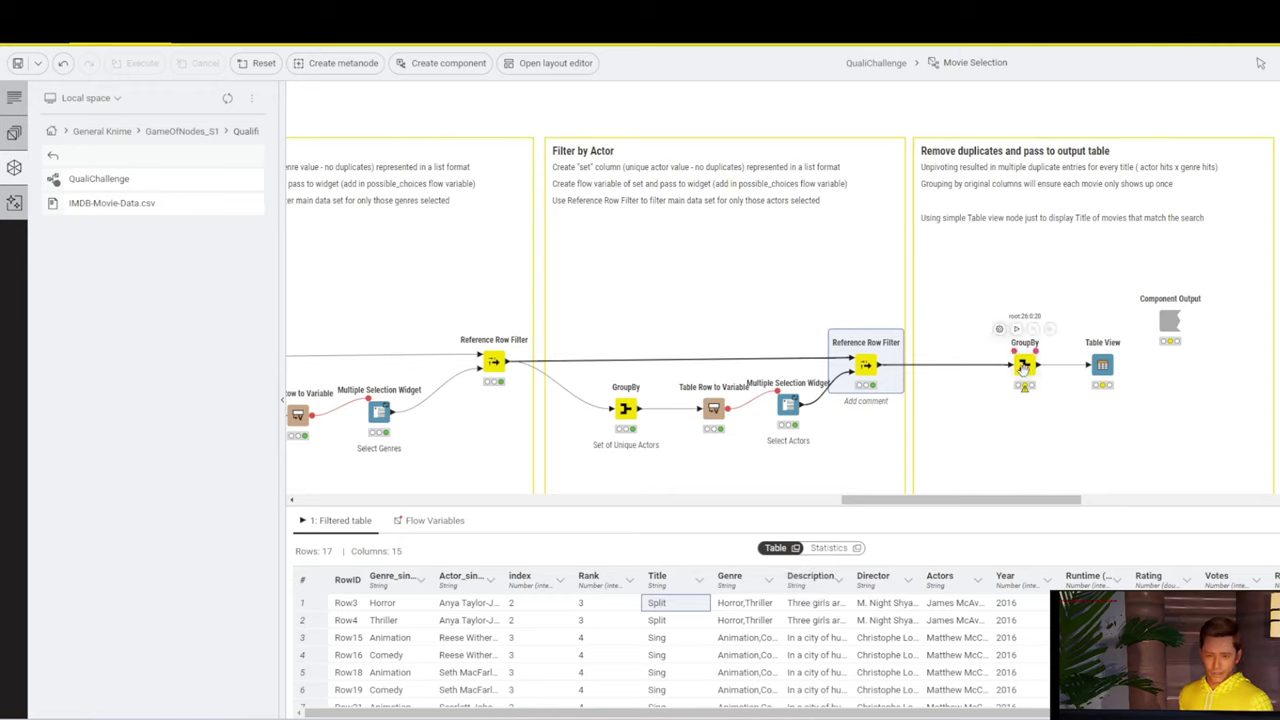
# Review the deduplication GroupBy's Groups and Manual Aggregation settings and confirm them.
pyautogui.click(1023, 368)
pyautogui.rightClick(1023, 369)
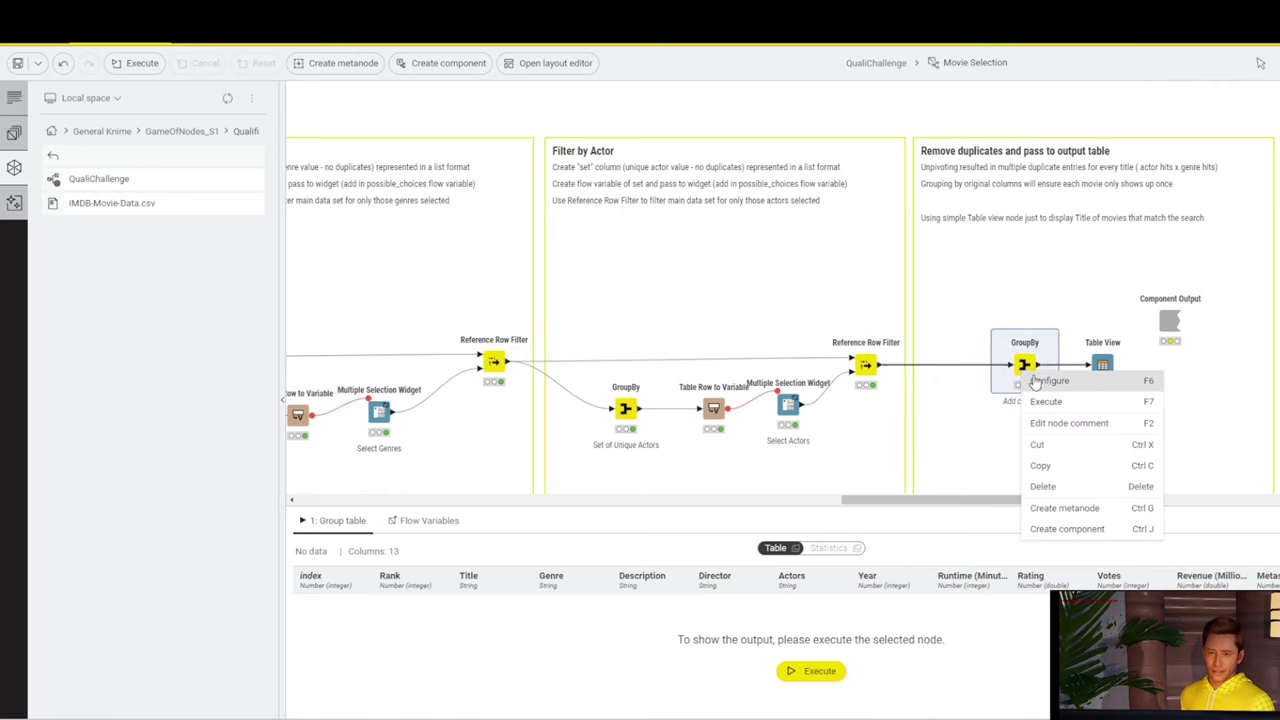
pyautogui.click(1036, 382)
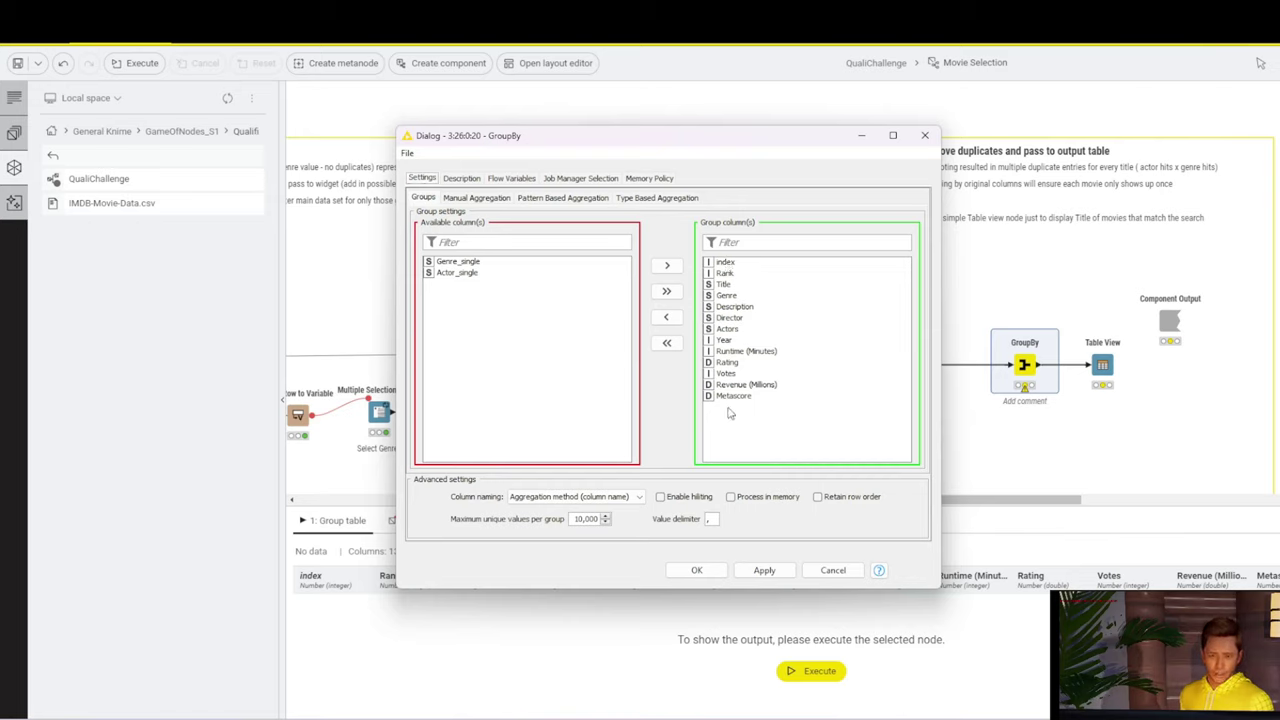
pyautogui.click(495, 199)
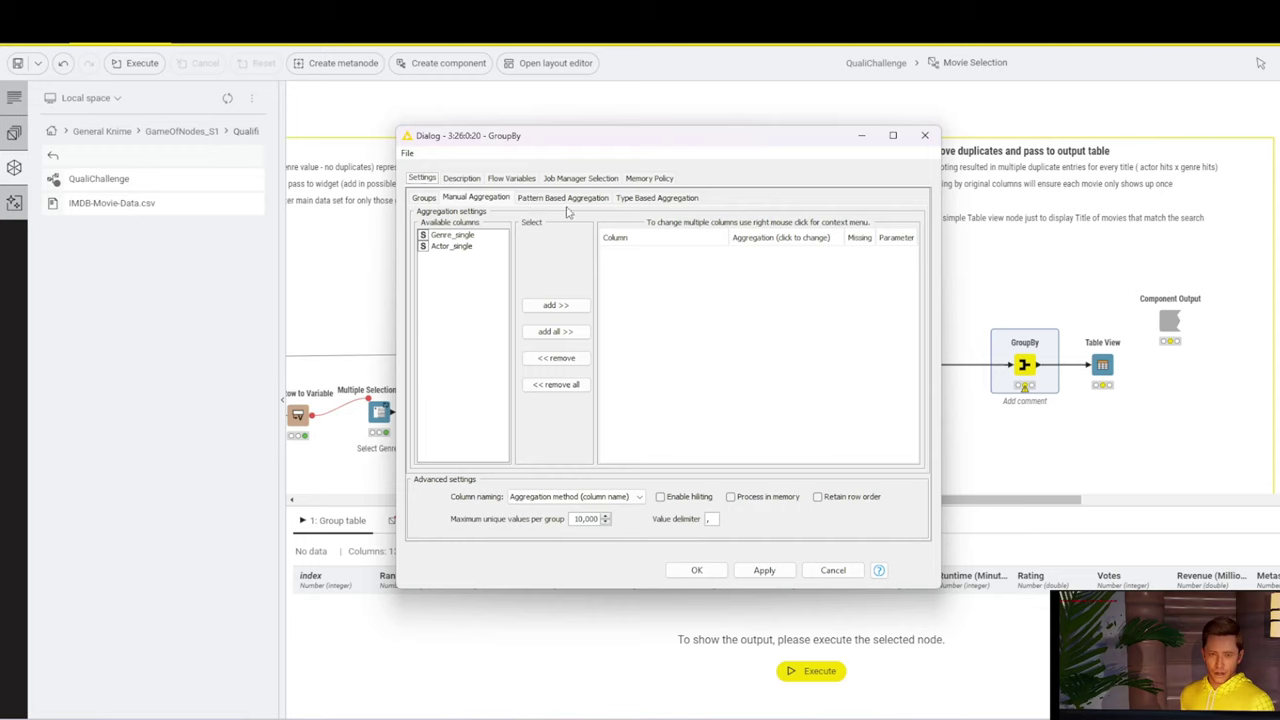
pyautogui.click(426, 199)
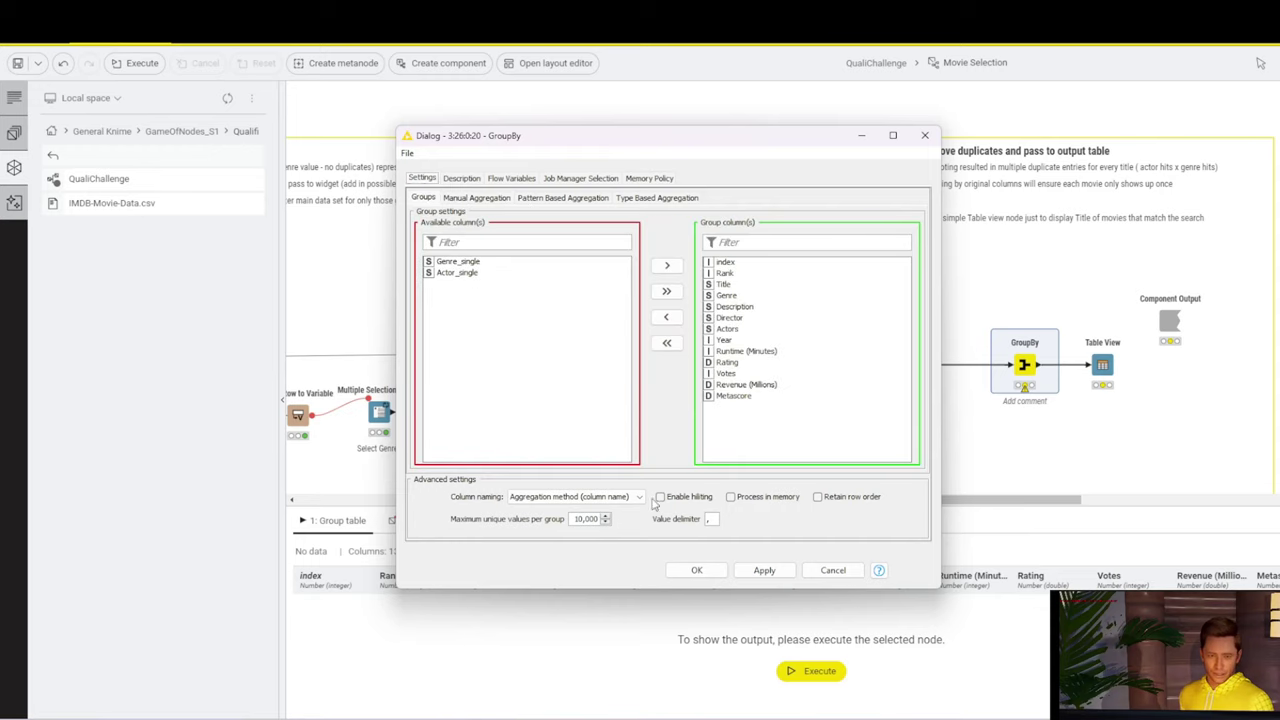
pyautogui.click(697, 571)
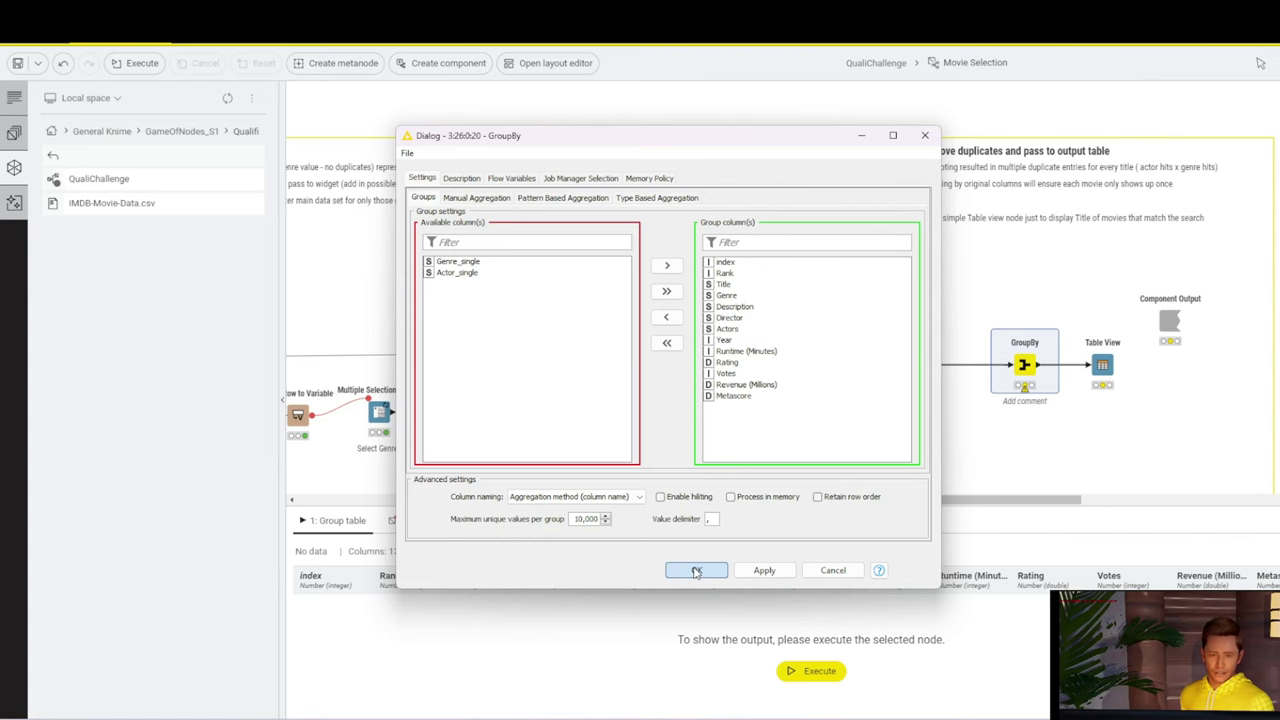
pyautogui.click(697, 571)
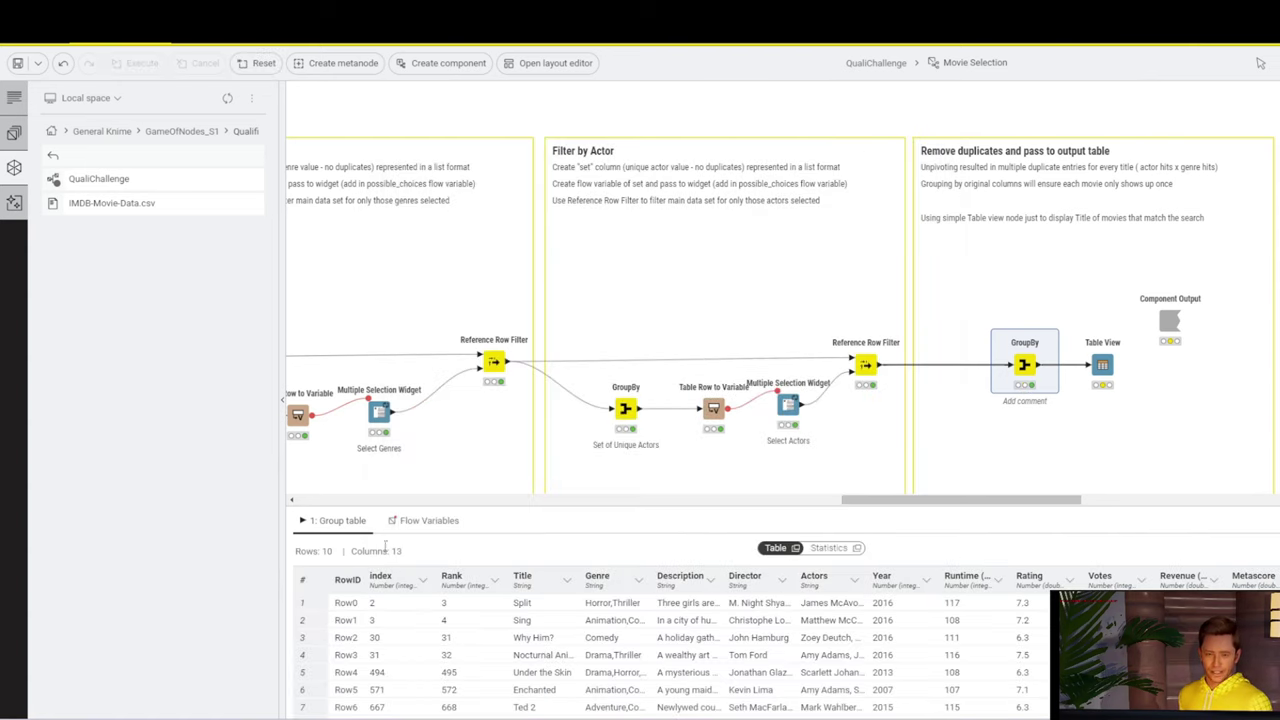
# Execute the Table View and review its 10 movie titles, from Split to Chef.
pyautogui.rightClick(1101, 366)
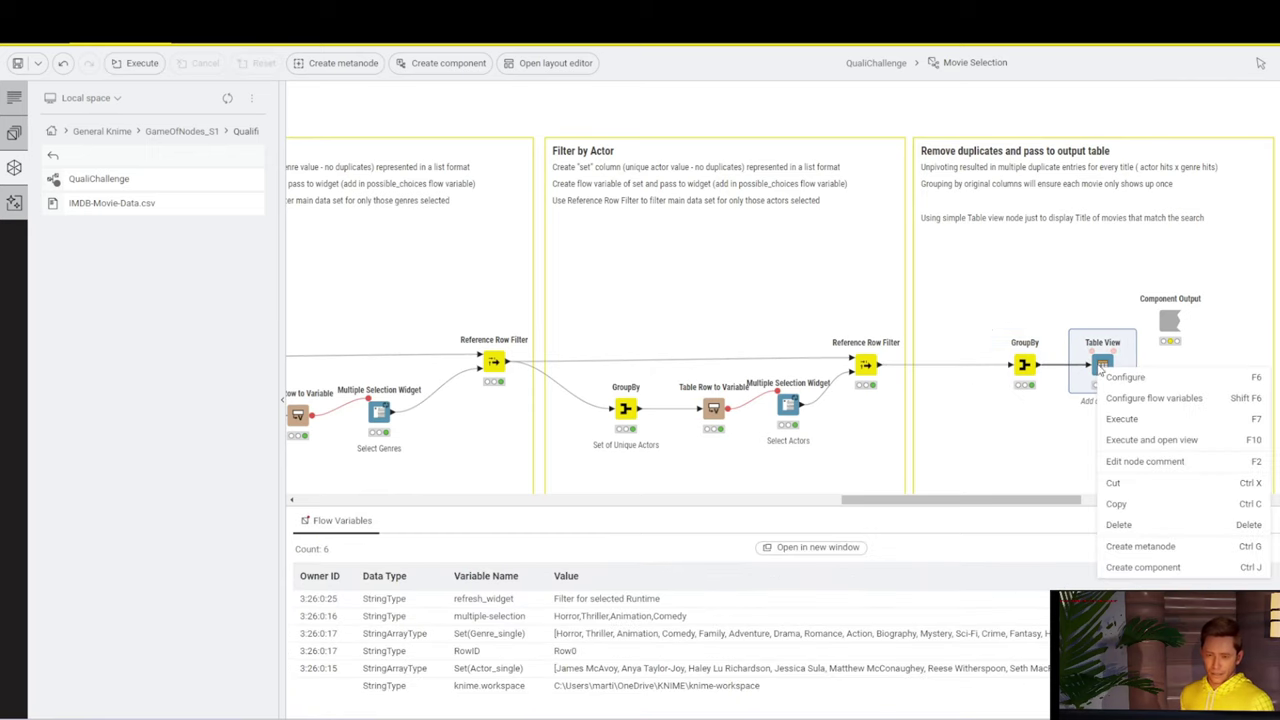
pyautogui.click(1173, 440)
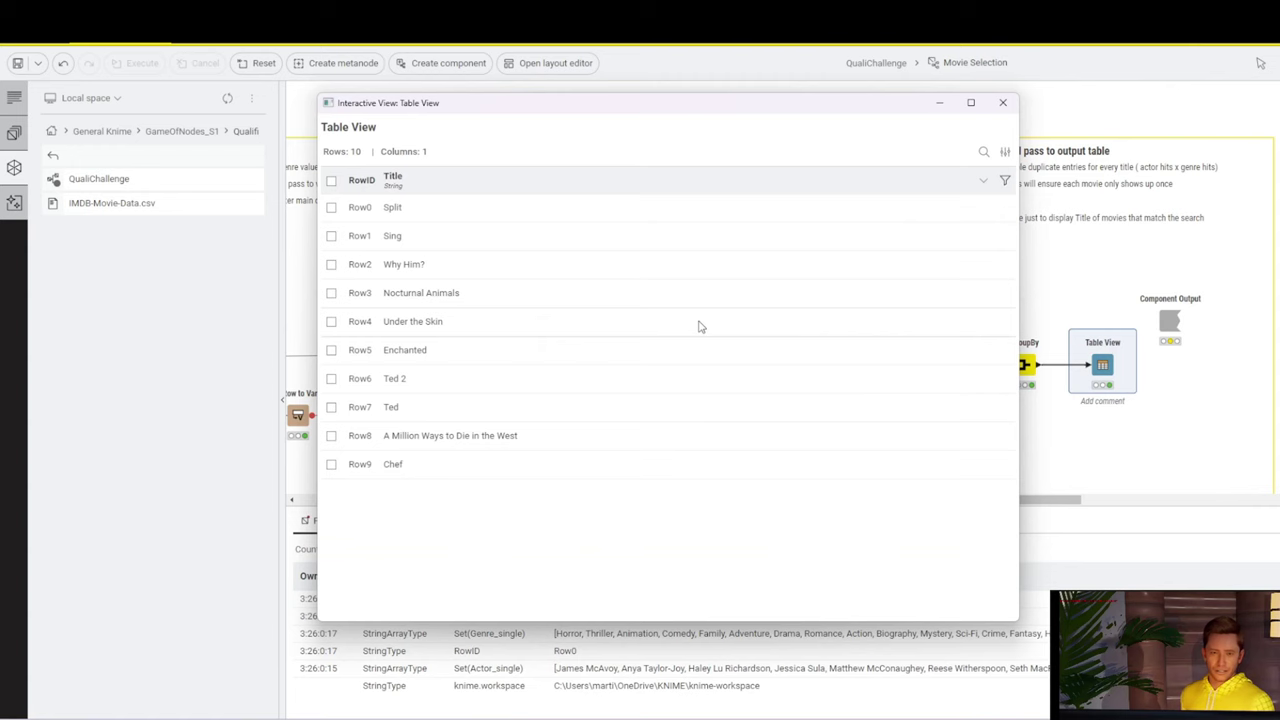
pyautogui.click(1003, 102)
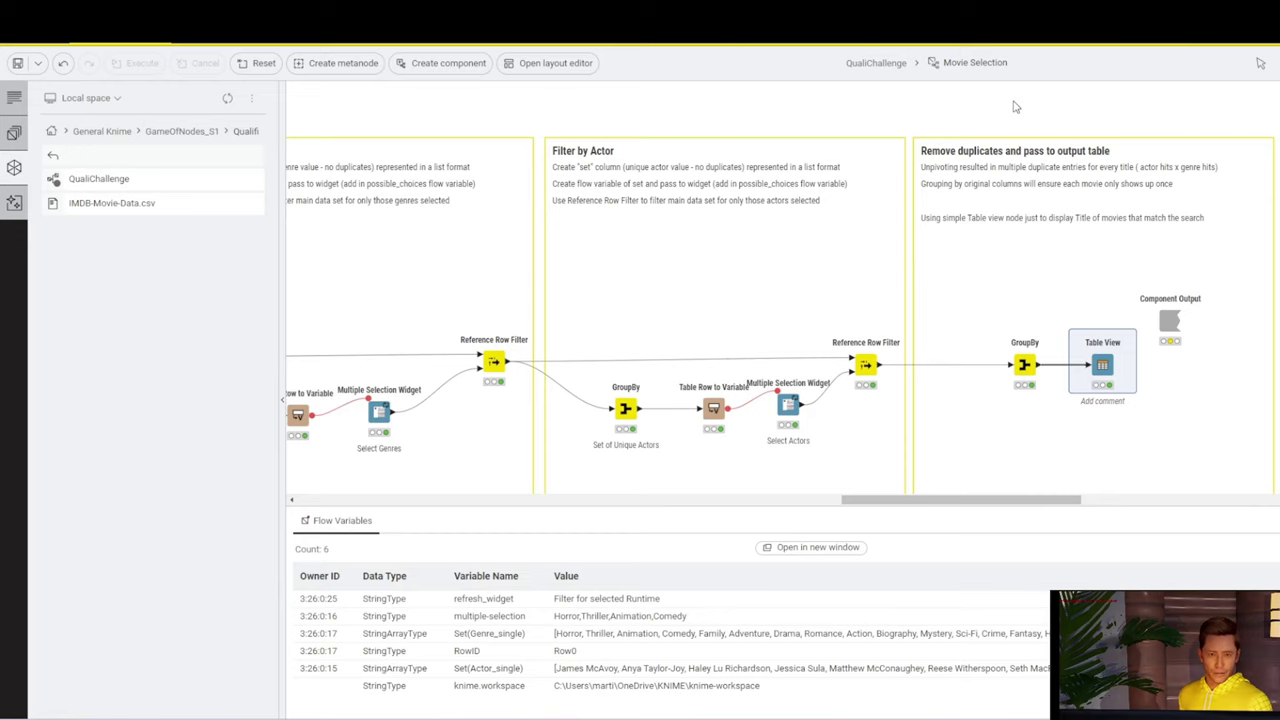
# Return to the parent QualiChallenge workflow and bring the collapsed Movie Selection component node into view.
pyautogui.click(877, 63)
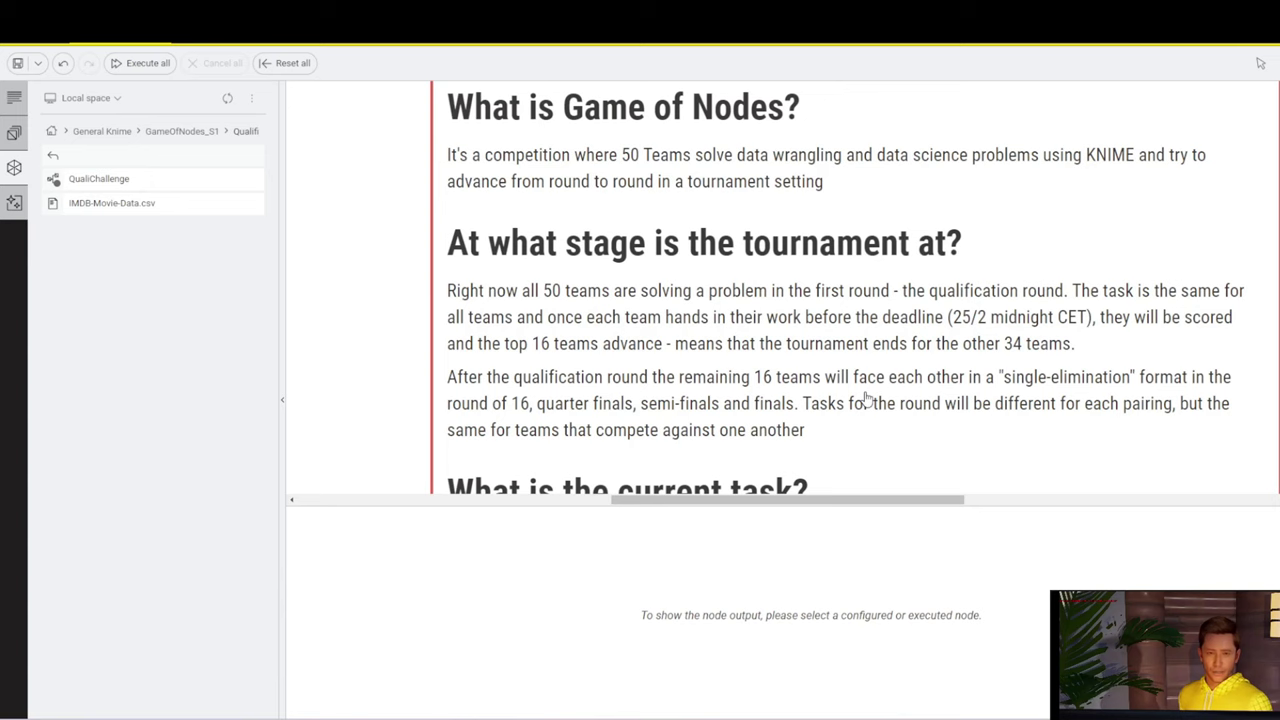
pyautogui.scroll(-1, 866, 399)
pyautogui.scroll(-2, 866, 399)
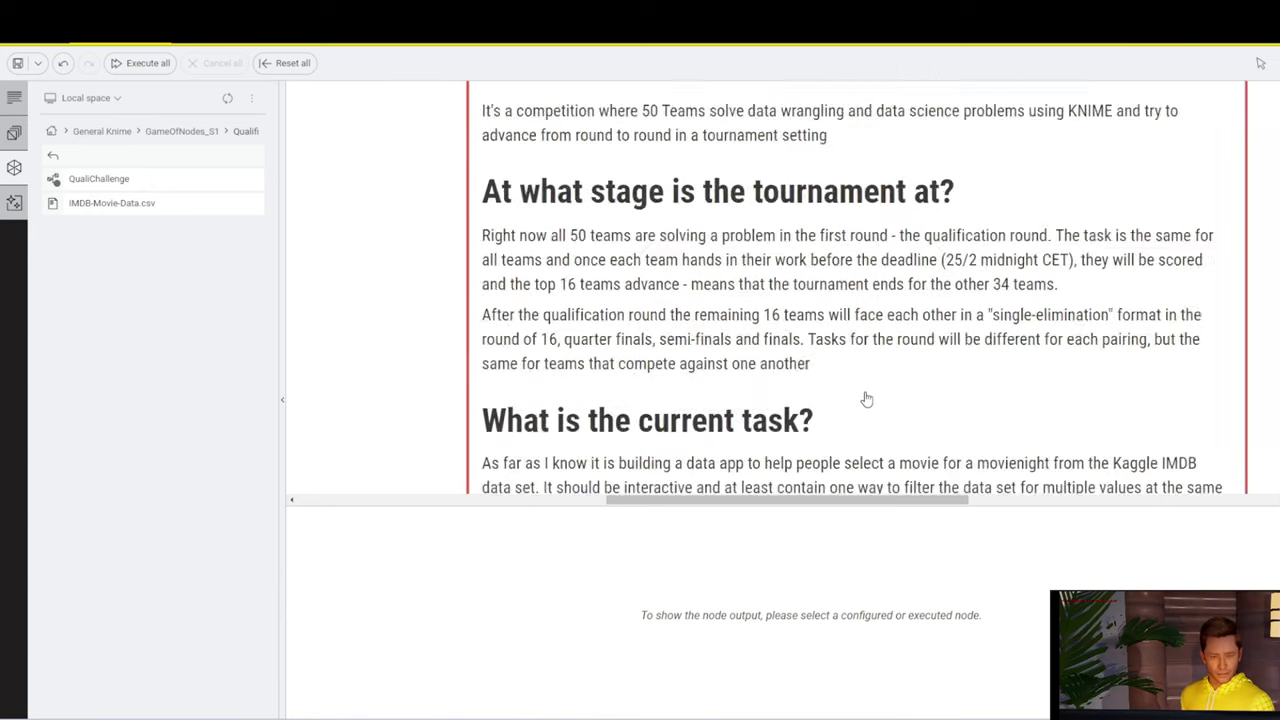
pyautogui.scroll(-3, 866, 399)
pyautogui.scroll(-3, 866, 399)
pyautogui.scroll(1, 866, 398)
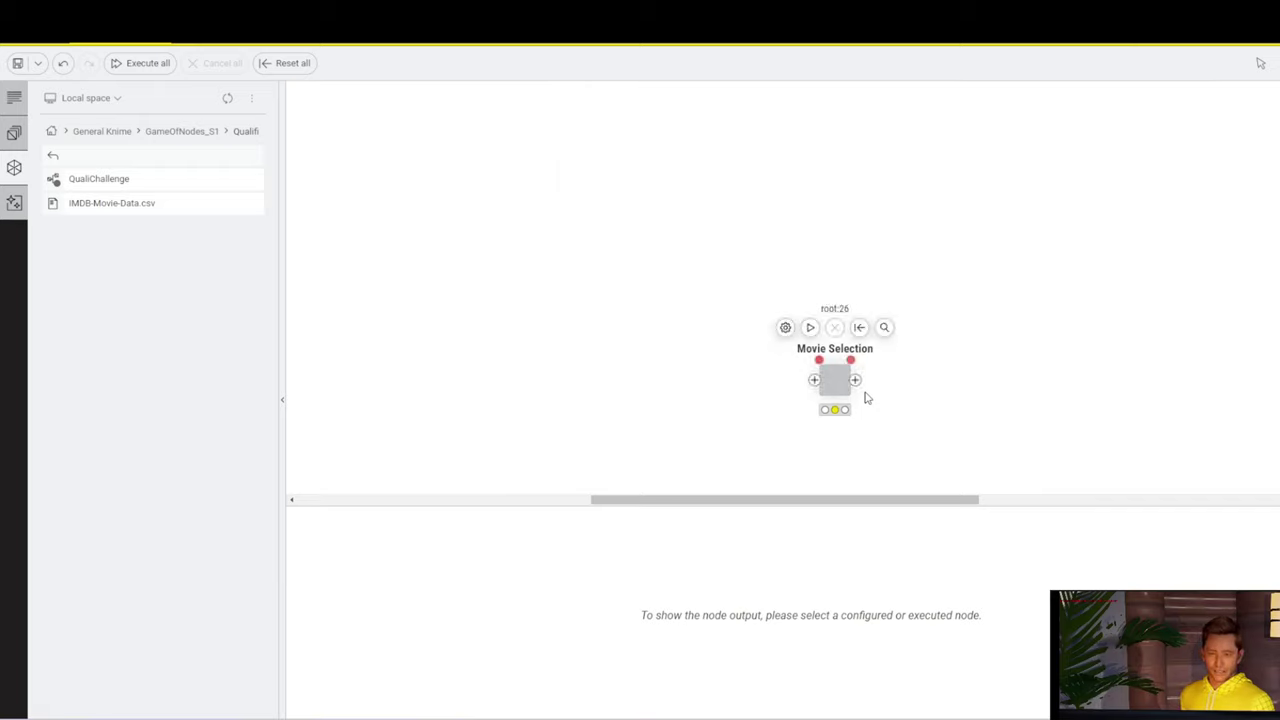